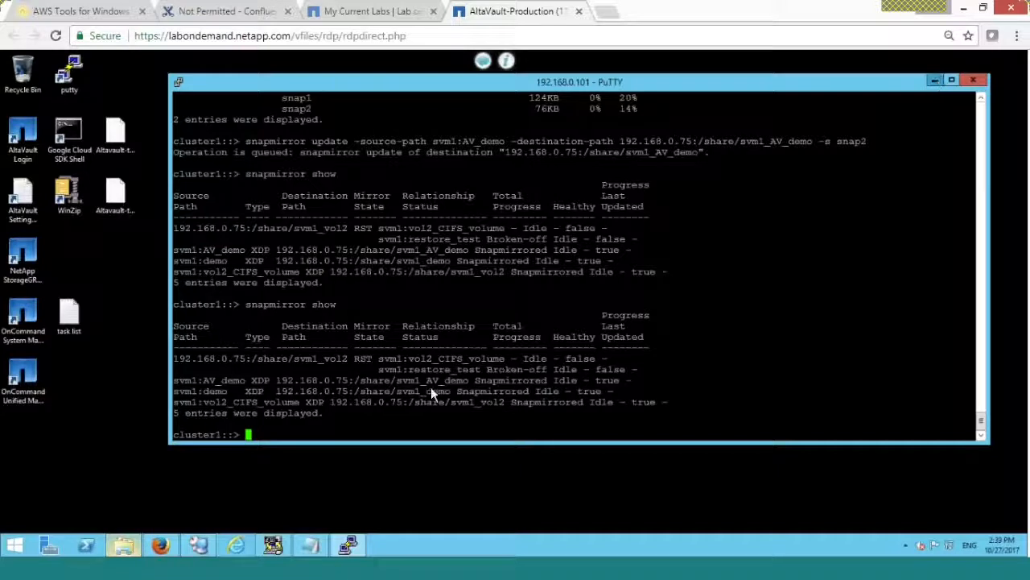
- Switch from PuTTY to the AltaVault Snapshots page, where snap1 and snap2 show Completed
left_click(160, 545)
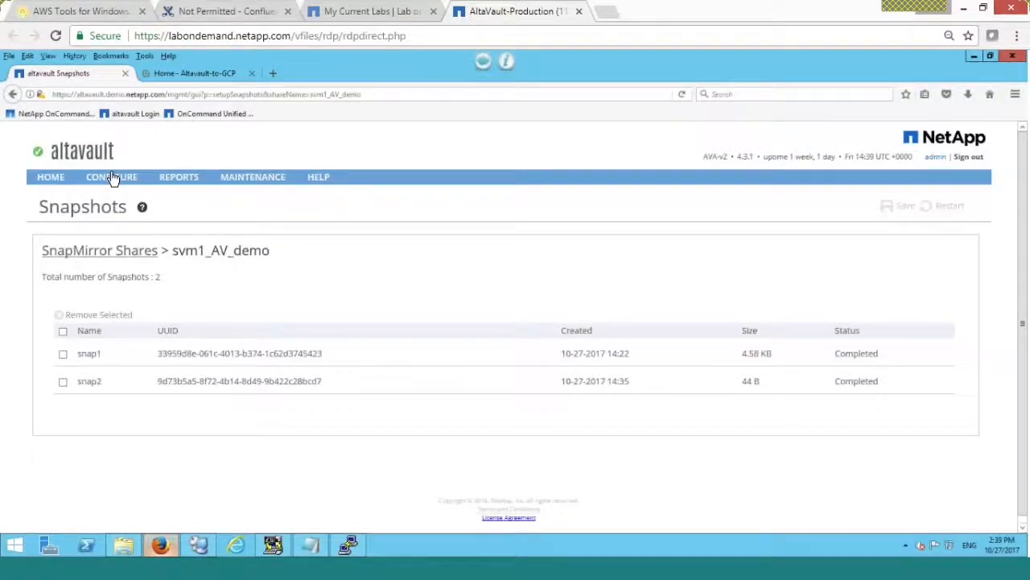
- Bring the netbackup server's Remote Desktop session in front of the svm1_AV_demo snapshots page
mouse_move(112, 177)
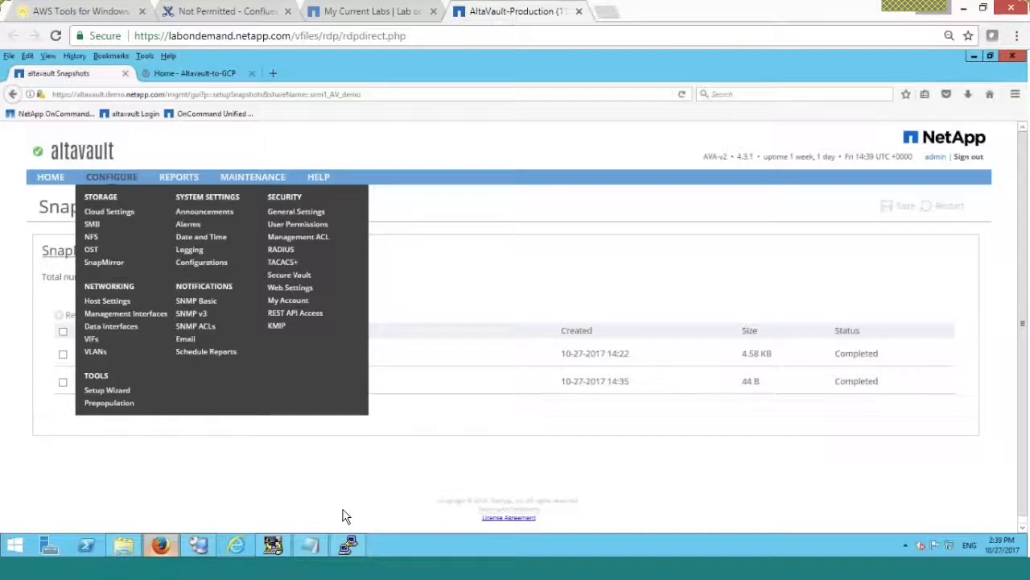
left_click(200, 546)
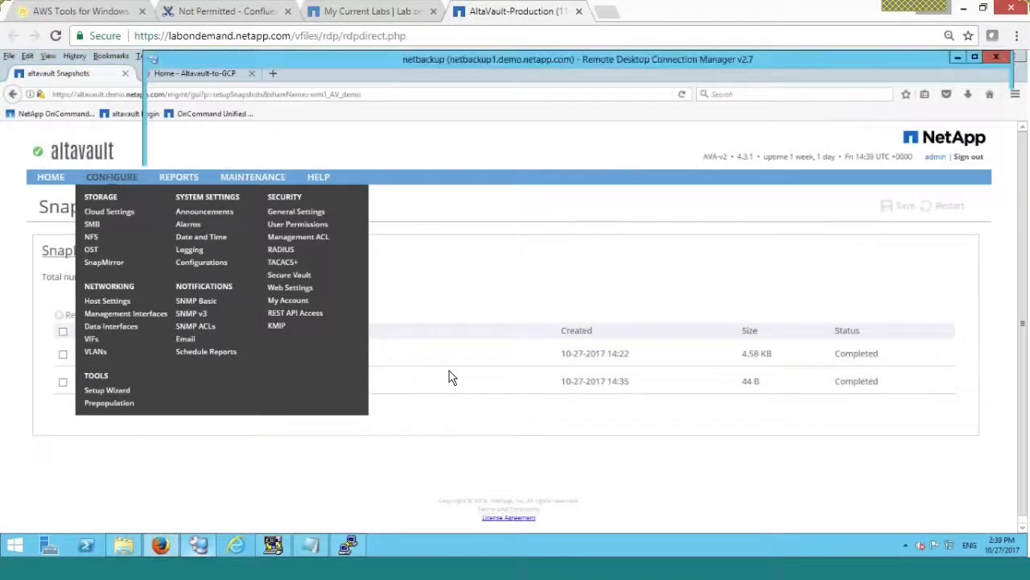
key("alt+Tab")
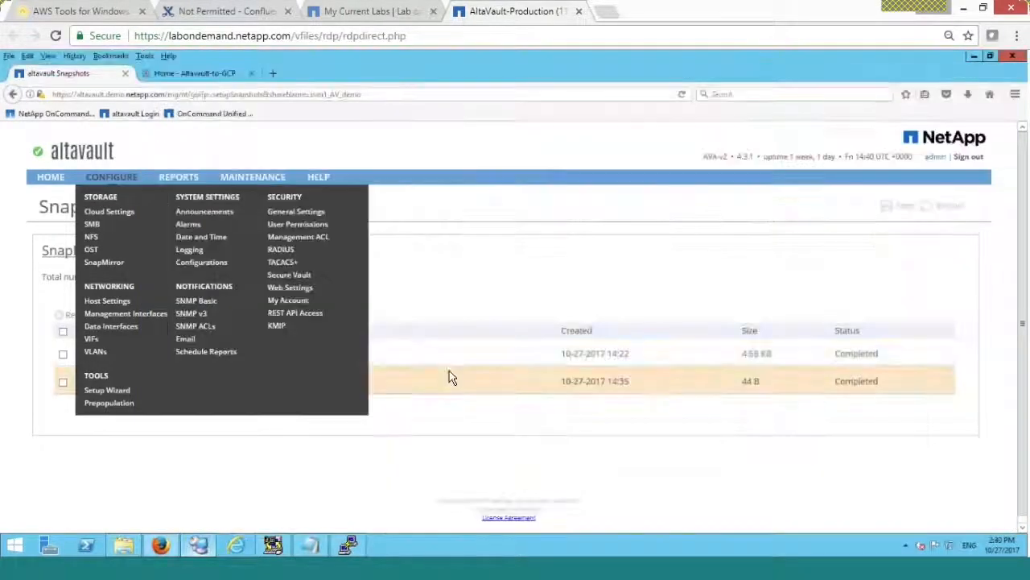
left_click(211, 548)
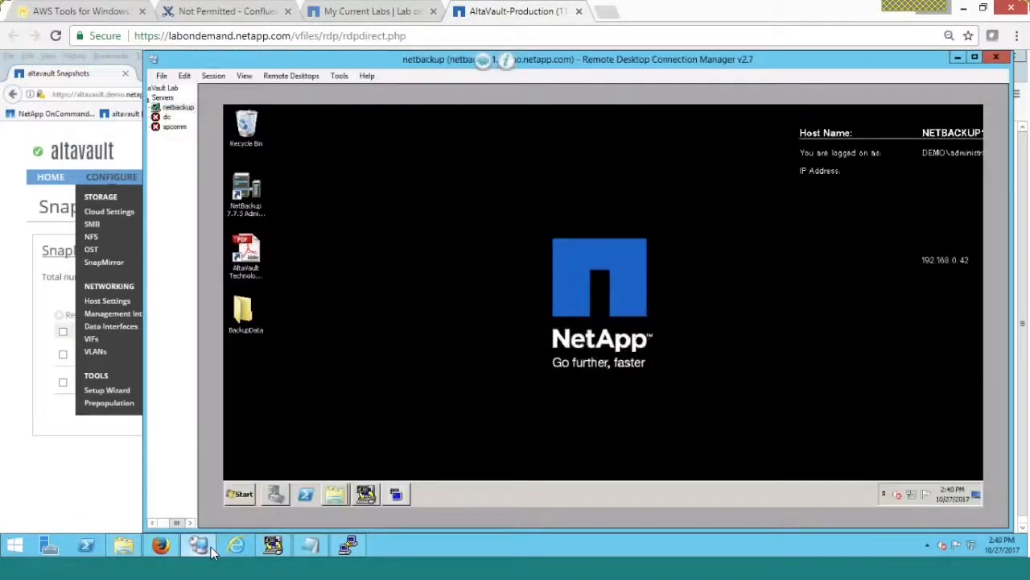
- Restore the NetBackup Administration Console to check the cat policy, then return to AltaVault's snapshots
left_click(385, 487)
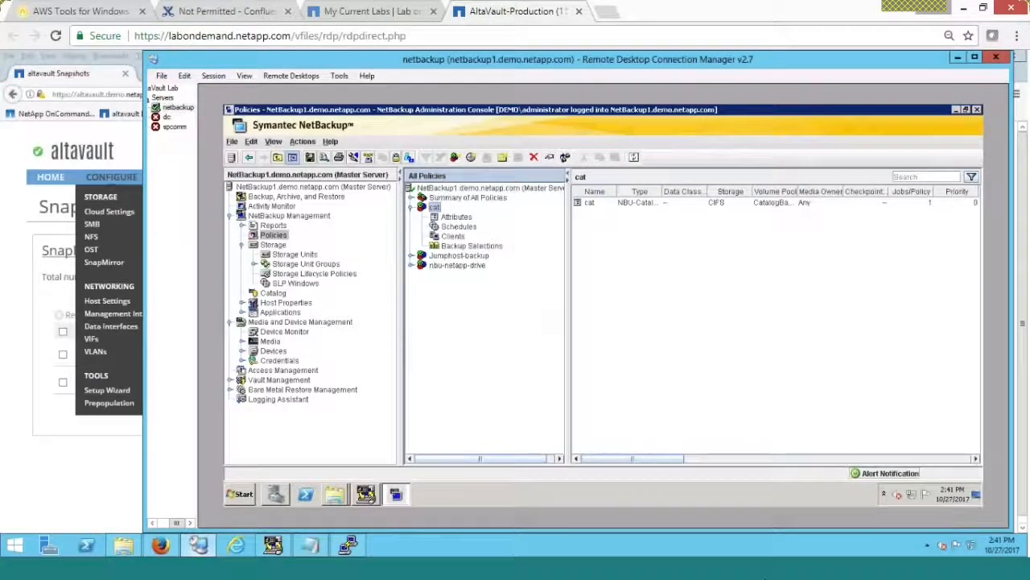
left_click(161, 545)
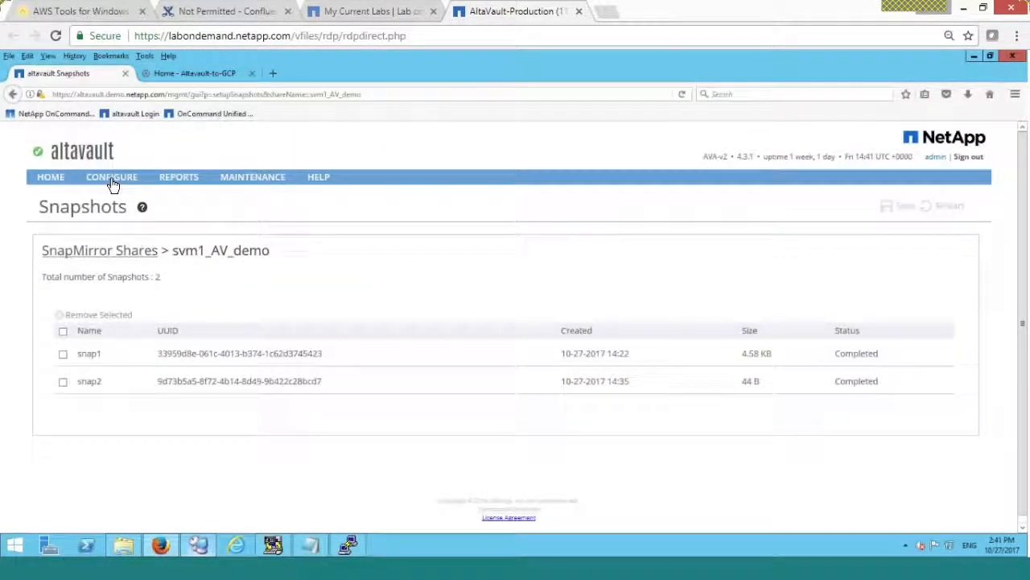
- Show AltaVault's Configure > SMB shares page, then switch back to the remote NetBackup console
mouse_move(111, 182)
left_click(94, 225)
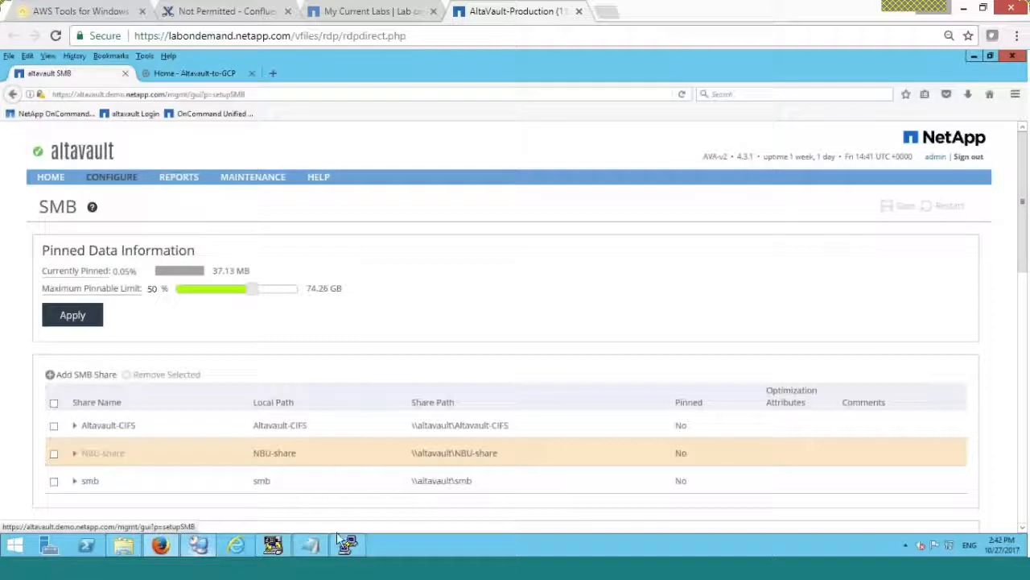
left_click(198, 546)
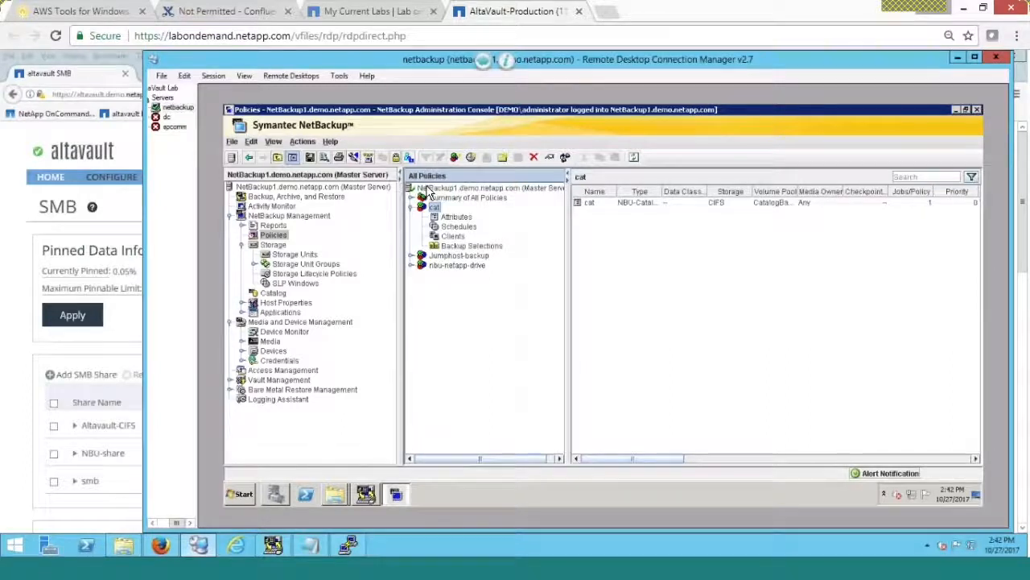
left_click(293, 254)
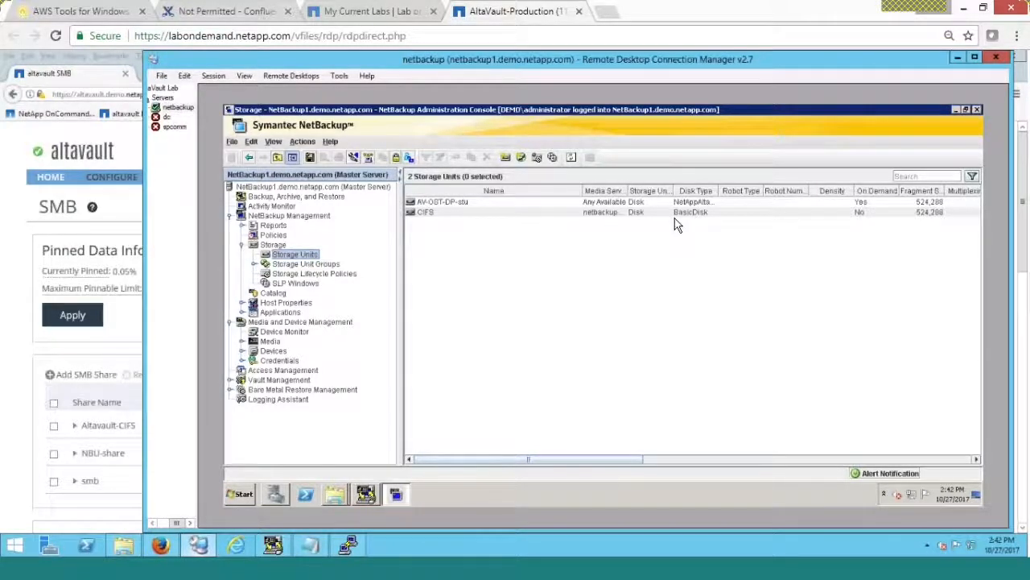
double_click(447, 212)
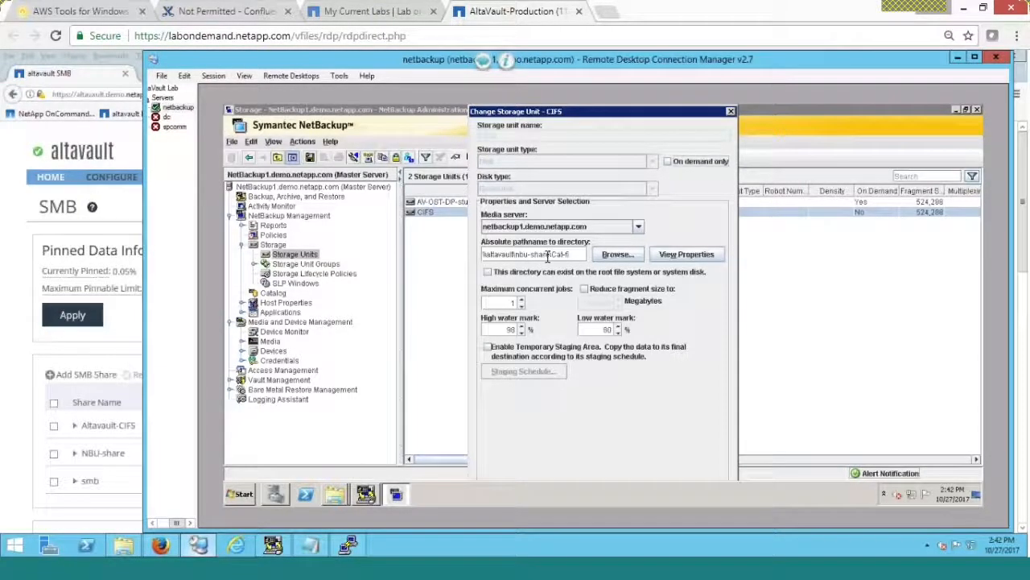
left_click(549, 256)
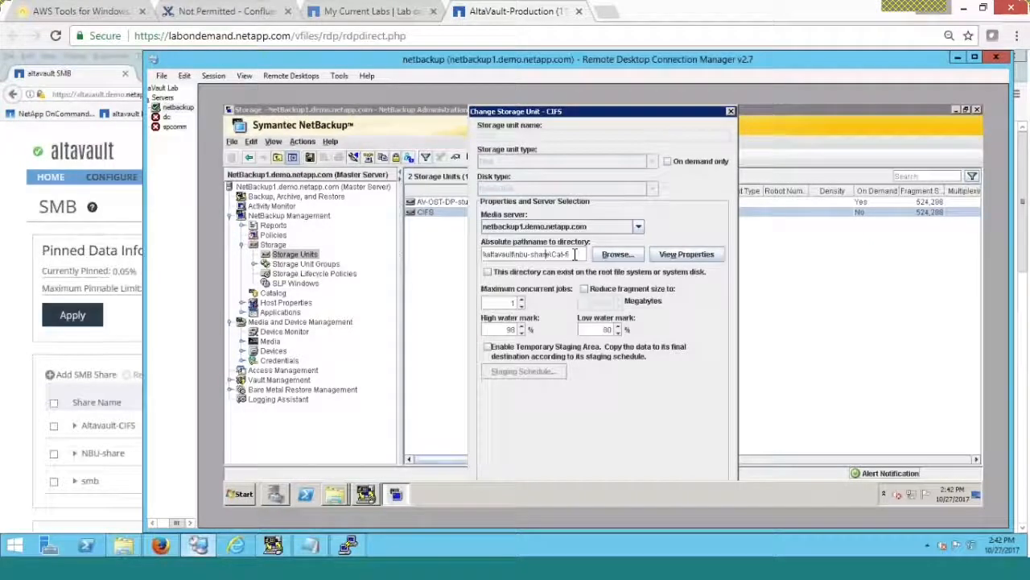
left_click(729, 112)
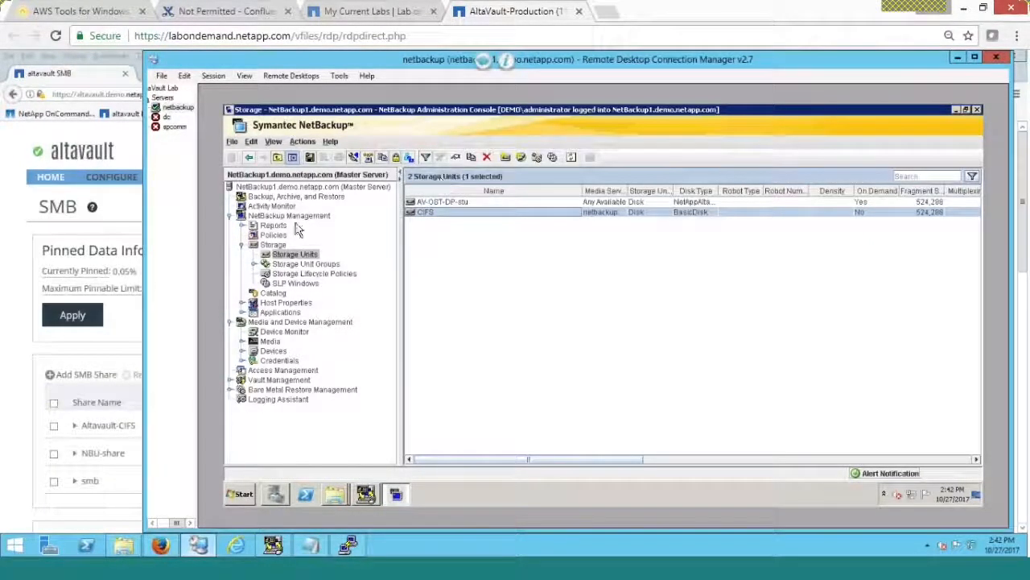
left_click(273, 235)
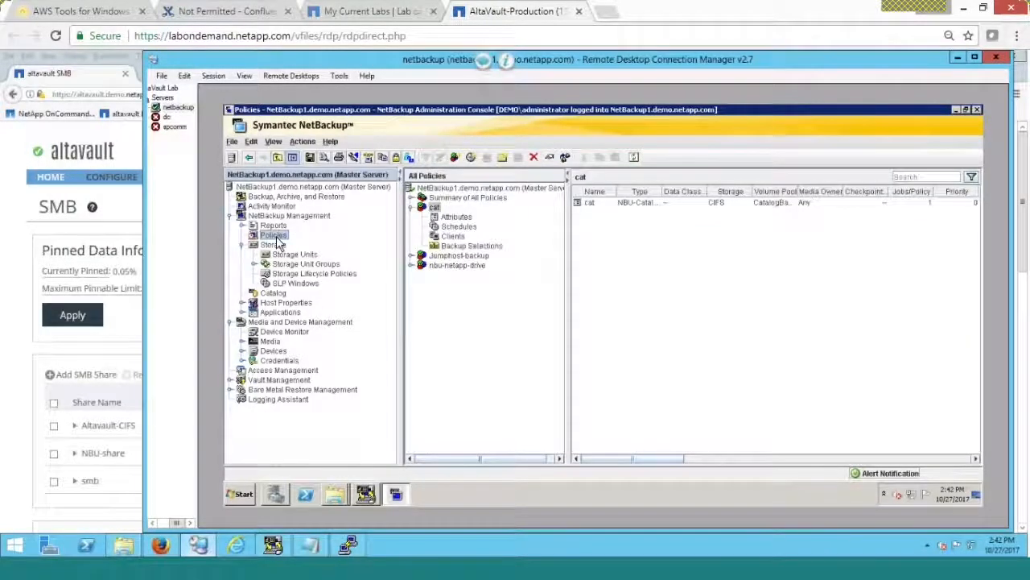
double_click(438, 211)
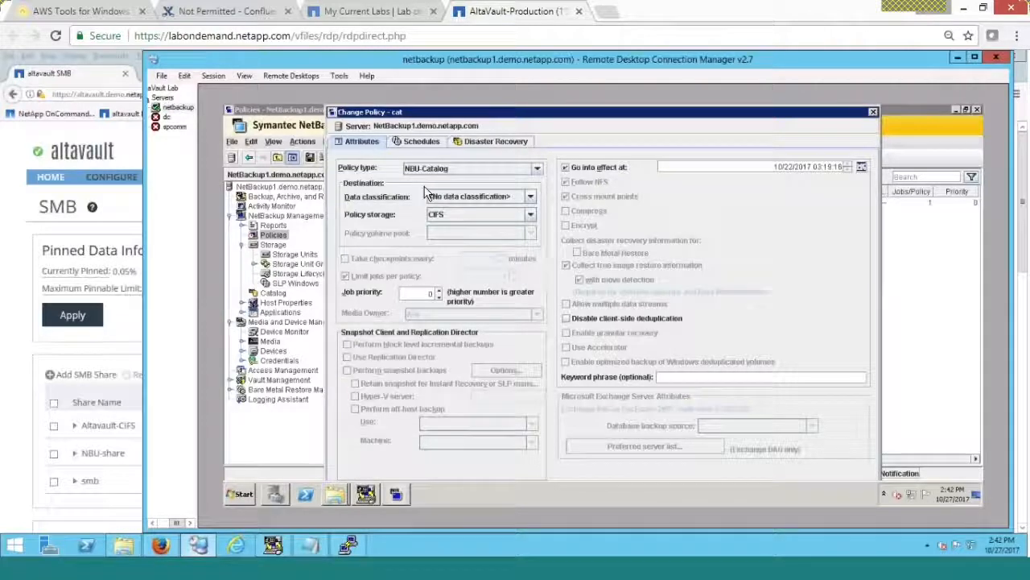
left_click(478, 144)
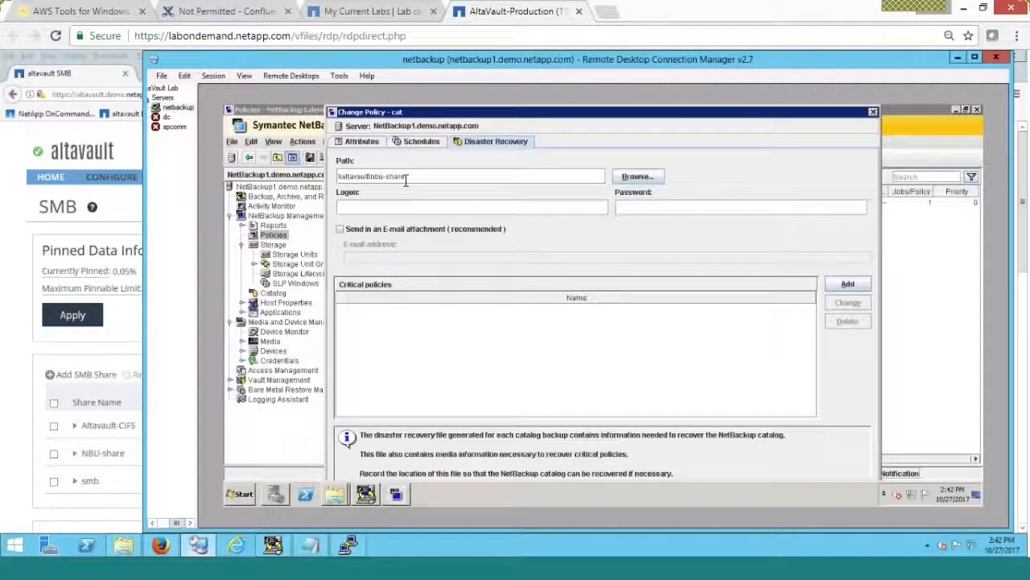
left_click(872, 112)
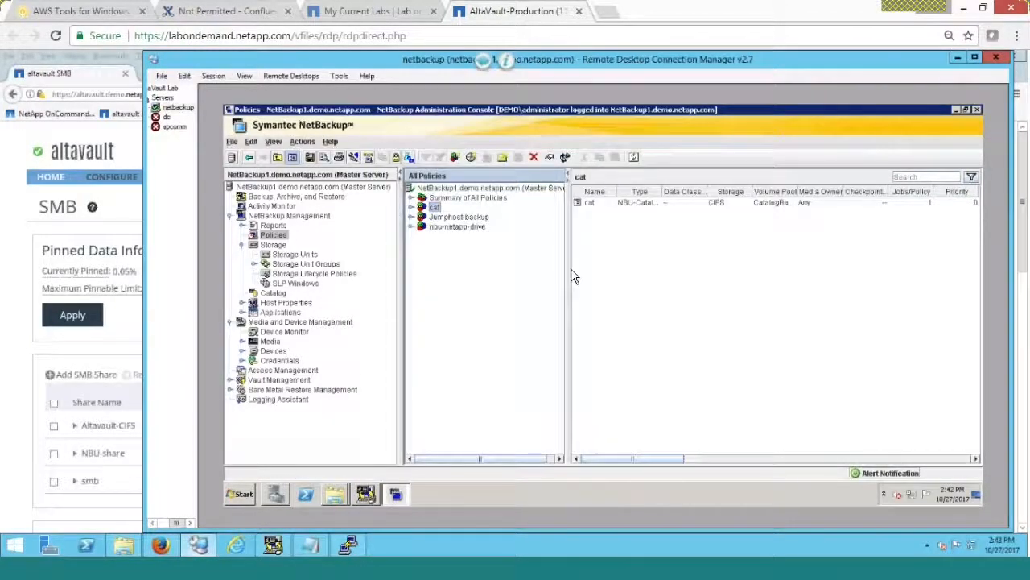
left_click(336, 491)
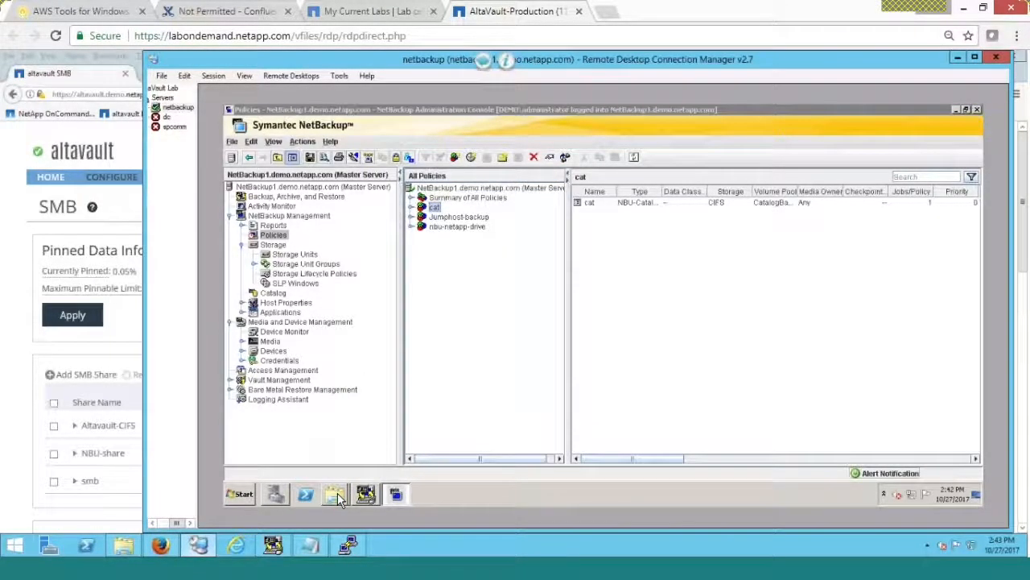
- Open Netapp Drive (N:) in Explorer, briefly checking the Desktop and nbu-share contents
left_click(333, 452)
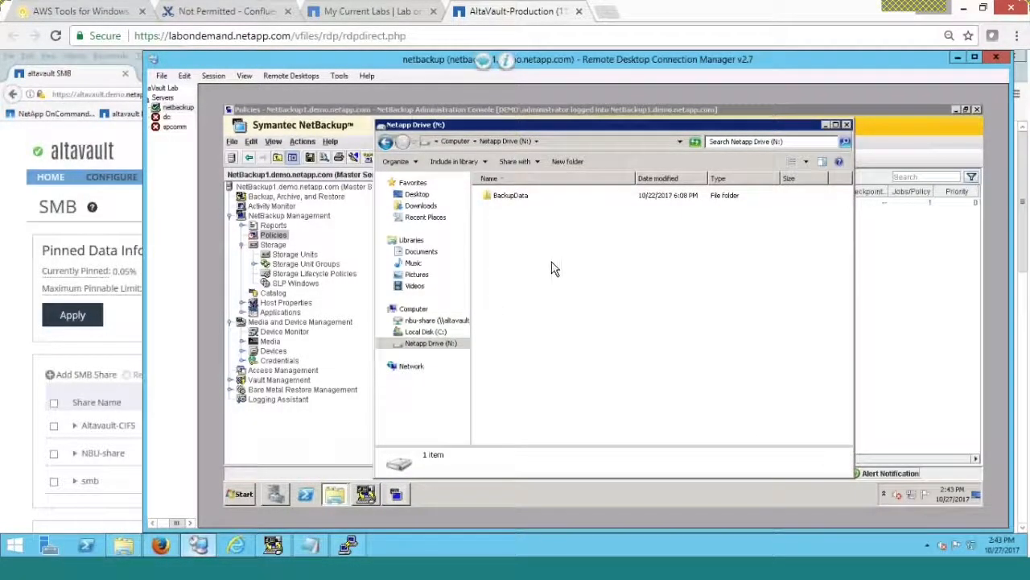
left_click(415, 198)
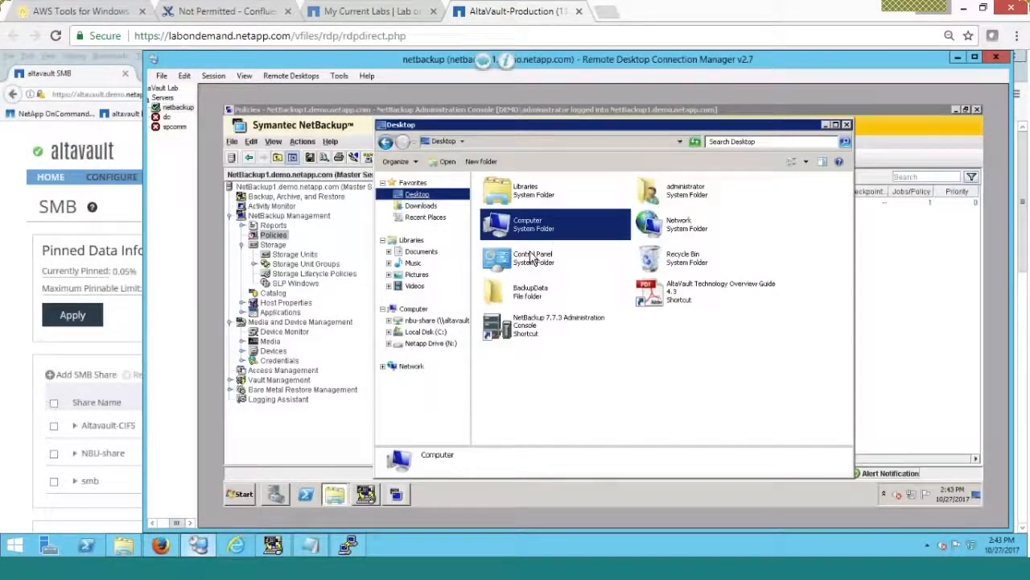
left_click(436, 322)
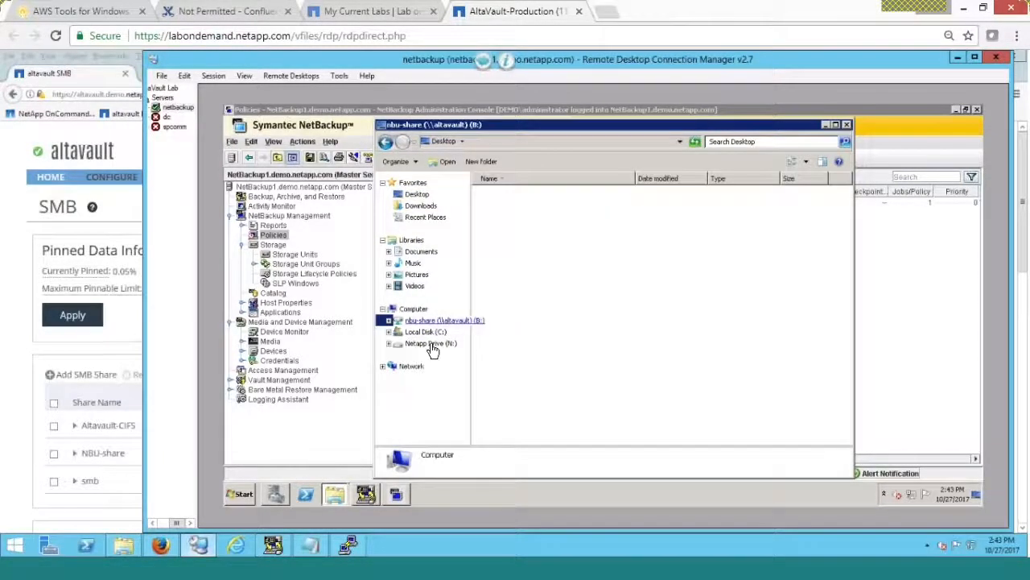
left_click(432, 345)
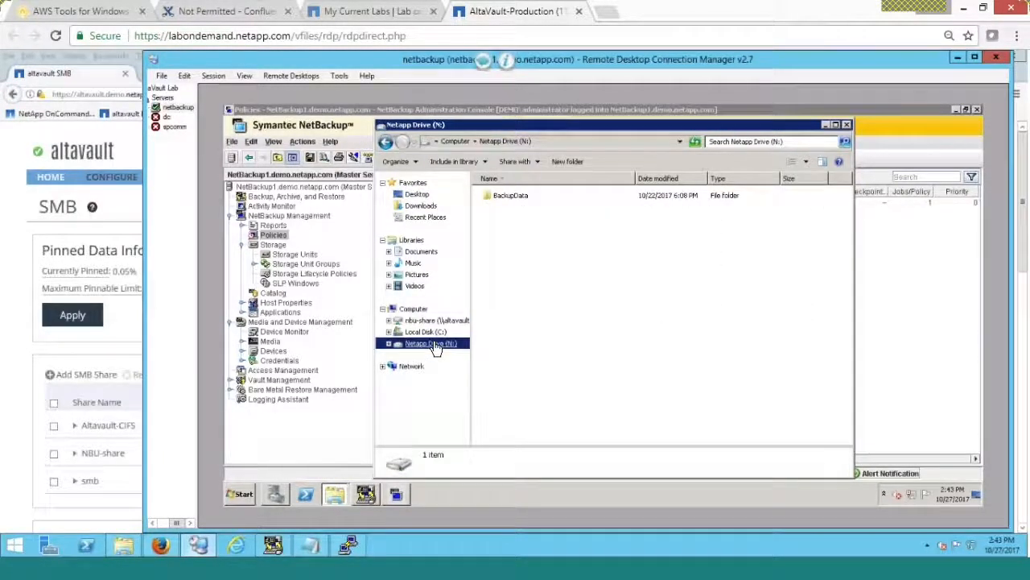
- Create a new folder named AV_demo on Netapp Drive (N:) and open it
right_click(573, 284)
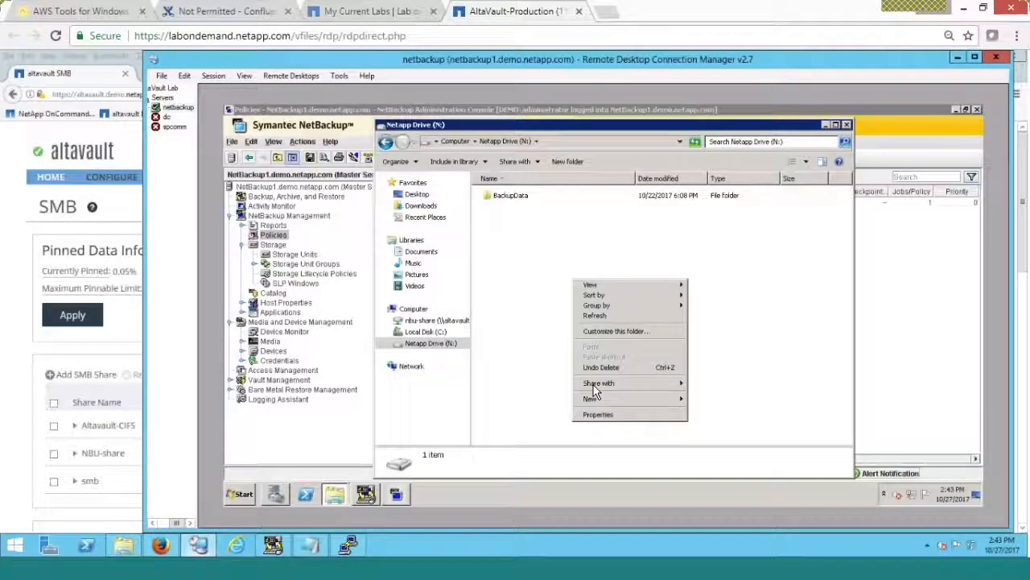
mouse_move(604, 386)
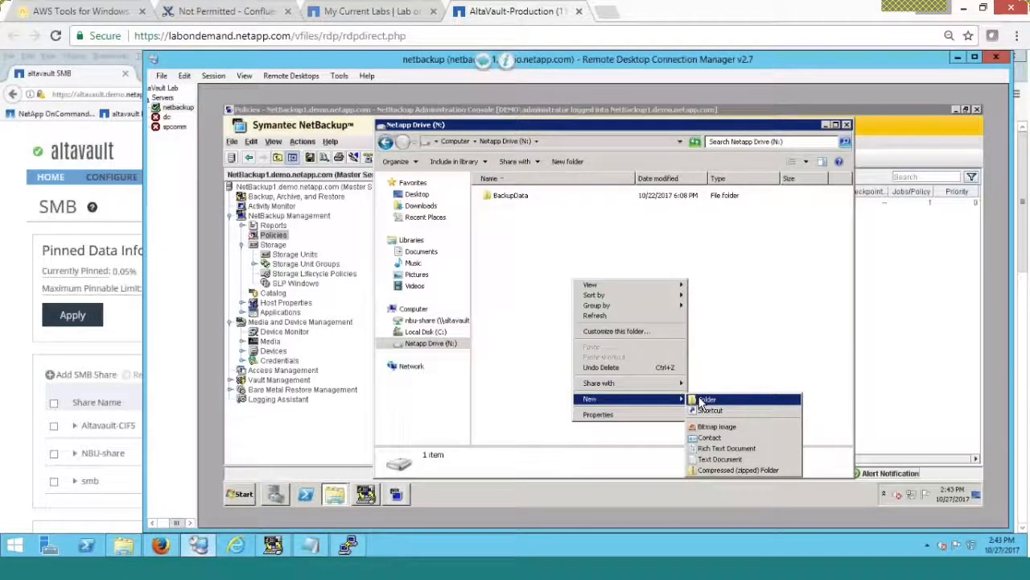
left_click(702, 400)
type("AV_")
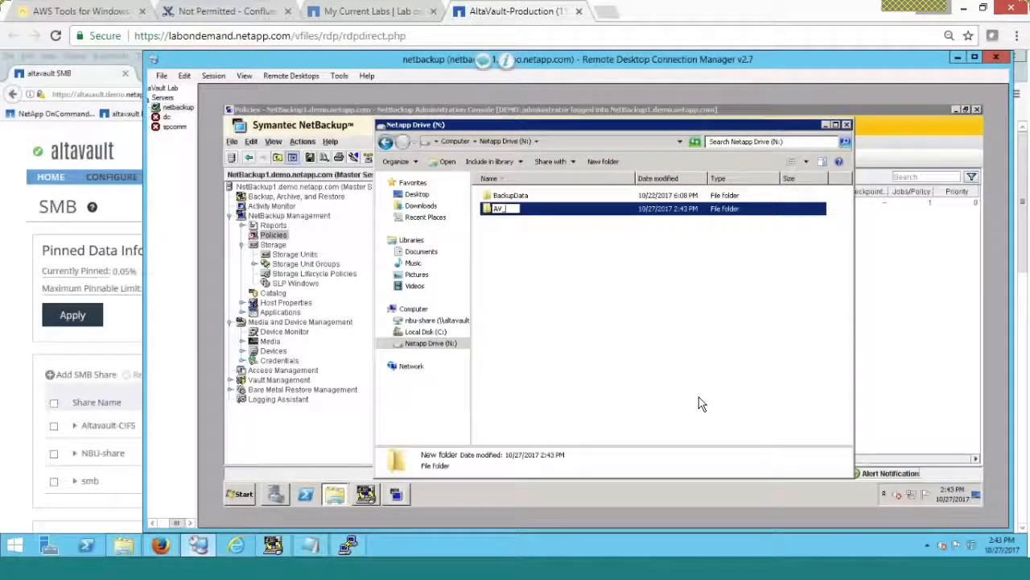
type("demo")
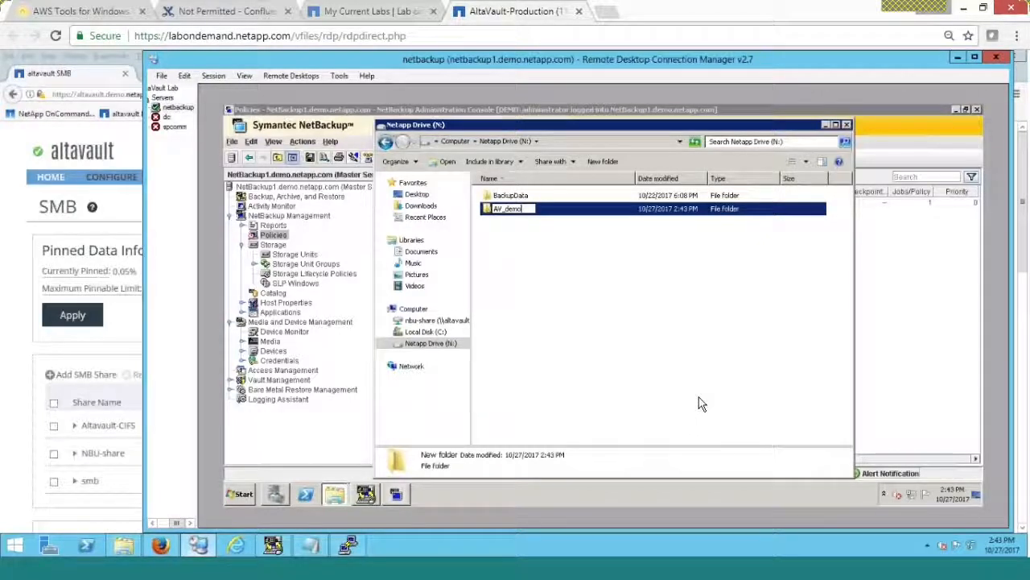
key("Return")
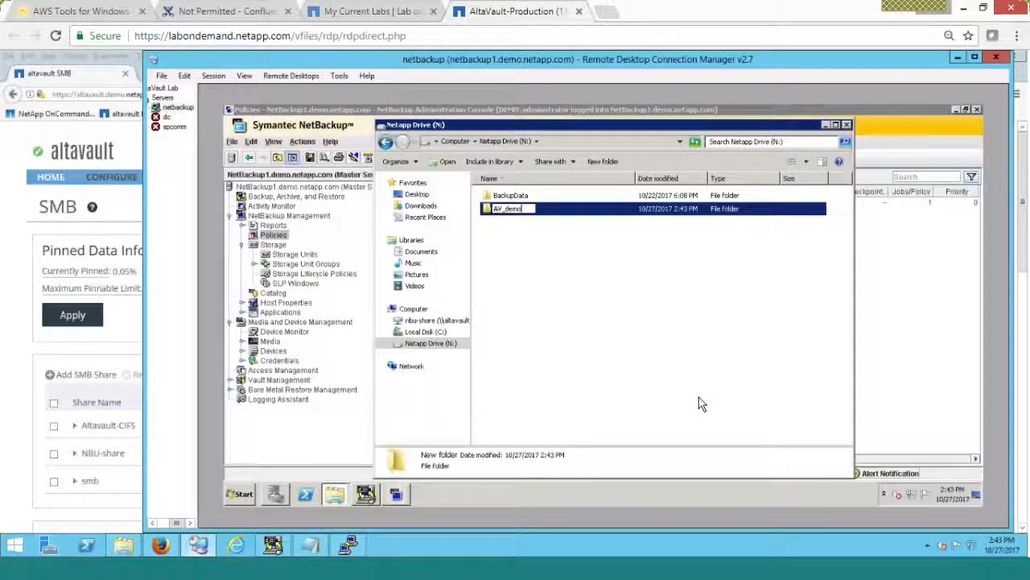
key("Return")
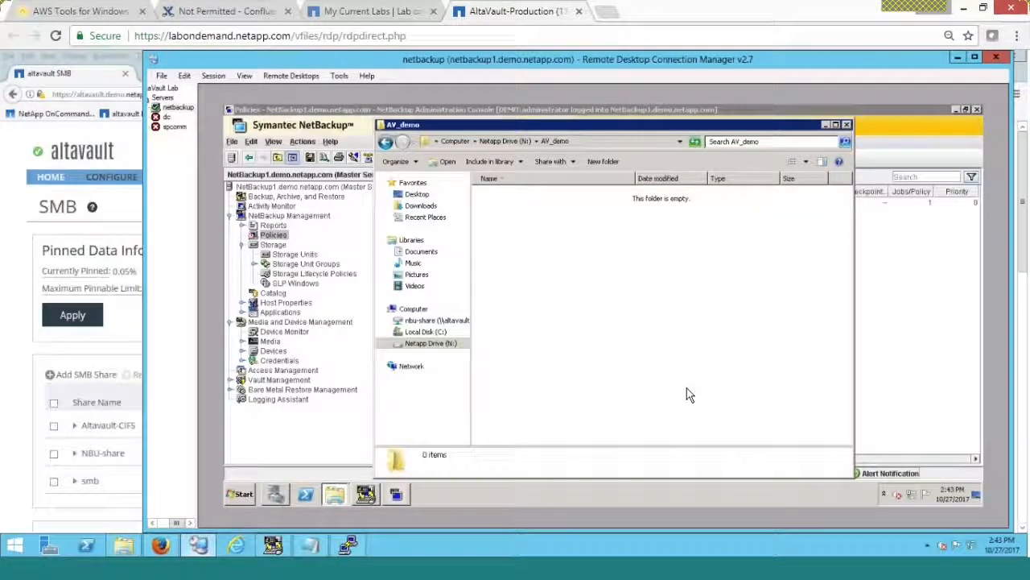
- Create a new text document named 'Site recovery' in AV_demo and open it
right_click(585, 306)
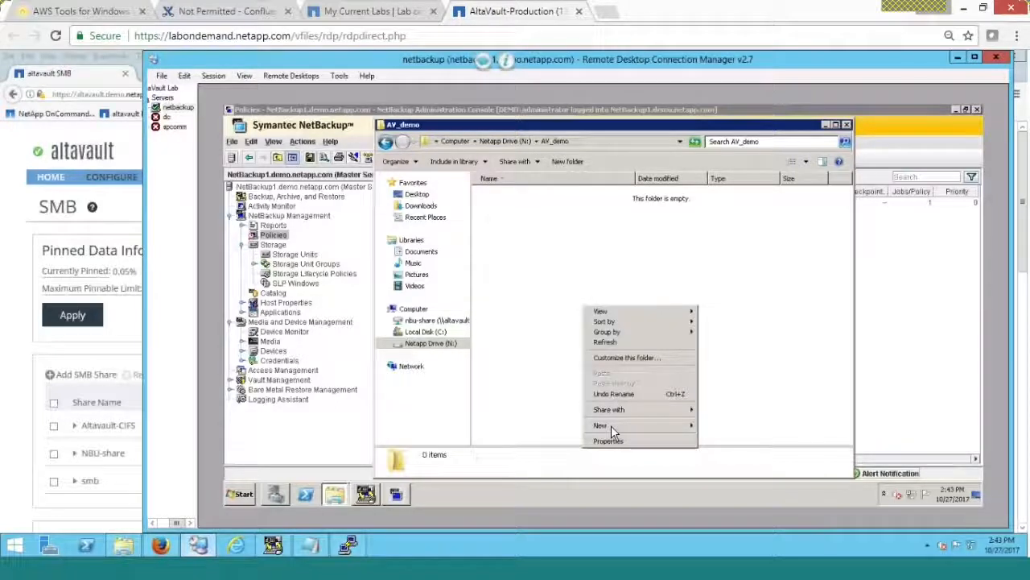
mouse_move(628, 425)
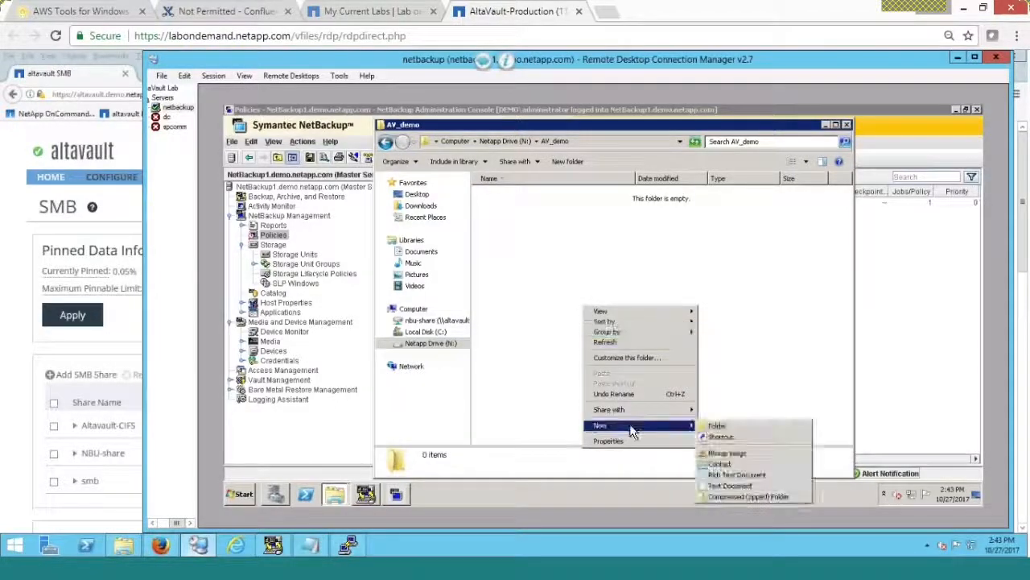
left_click(721, 488)
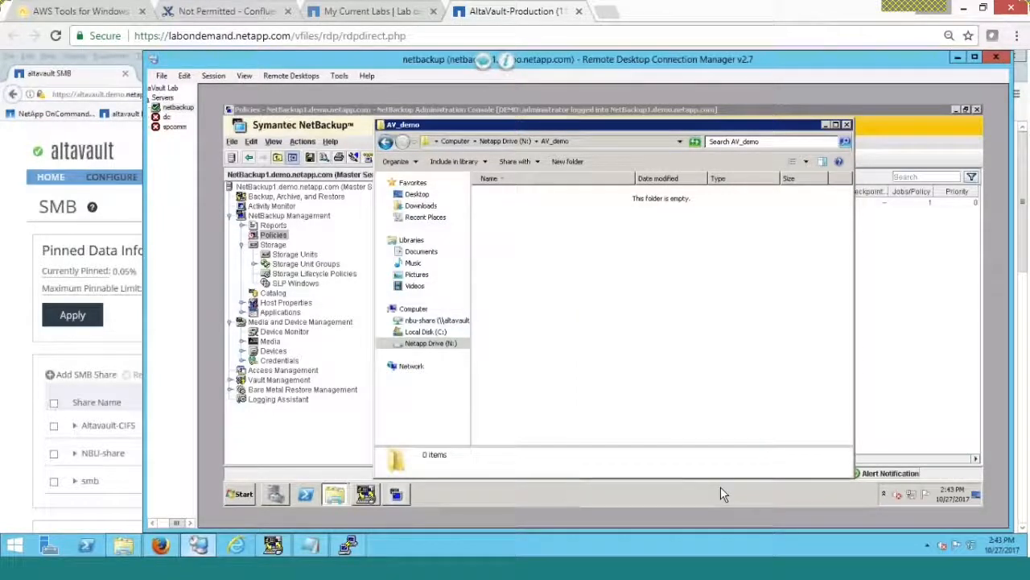
type("Site re")
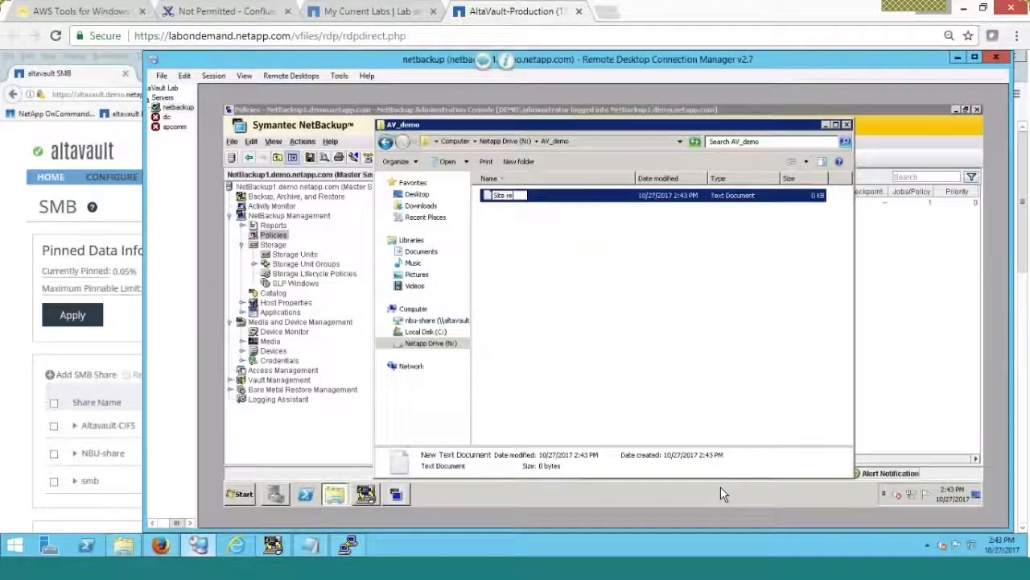
type("covery")
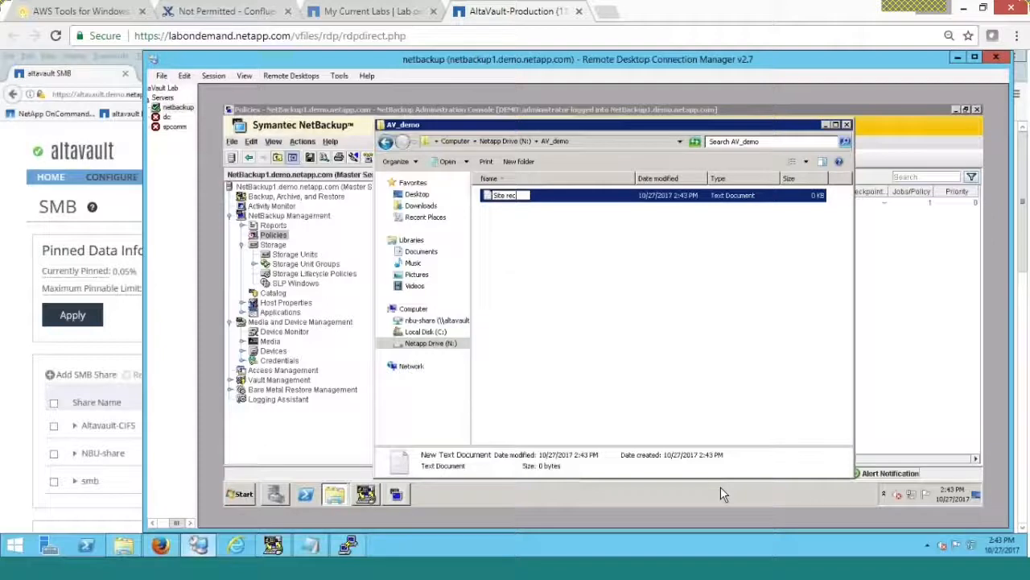
key("Return")
key("Return")
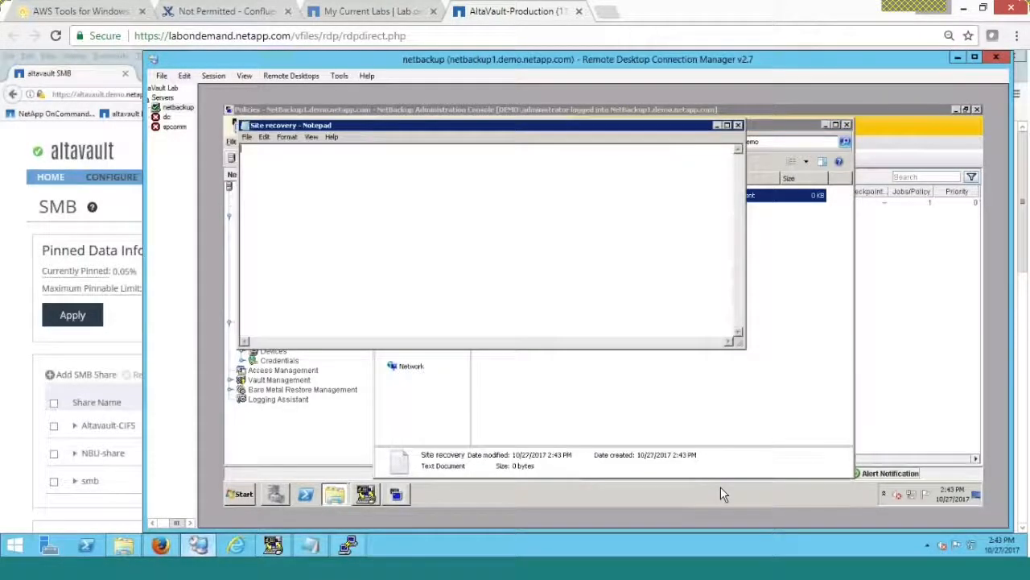
- Type 'Hello World' into the file and save it when closing Notepad
type("He")
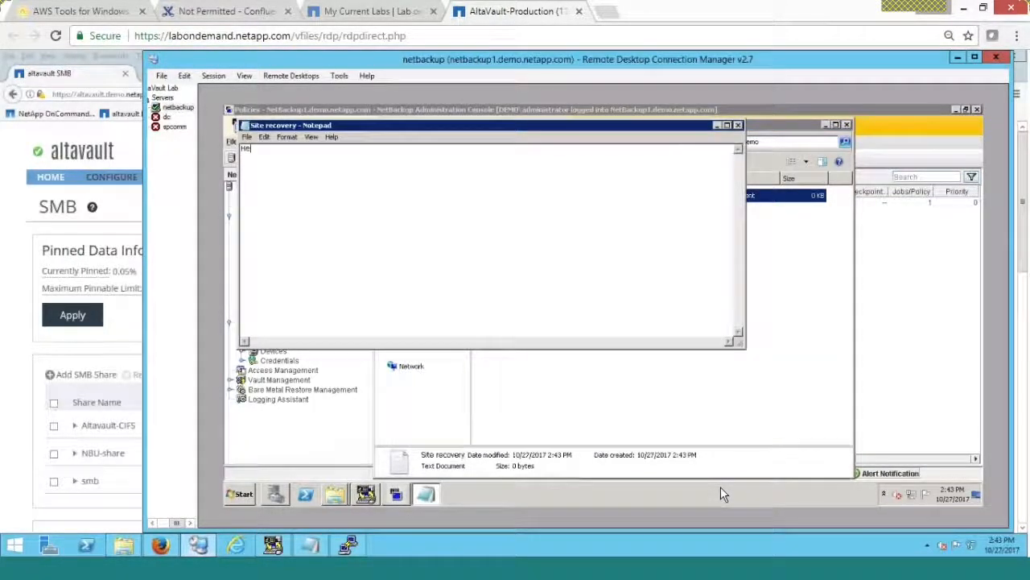
type("llo ")
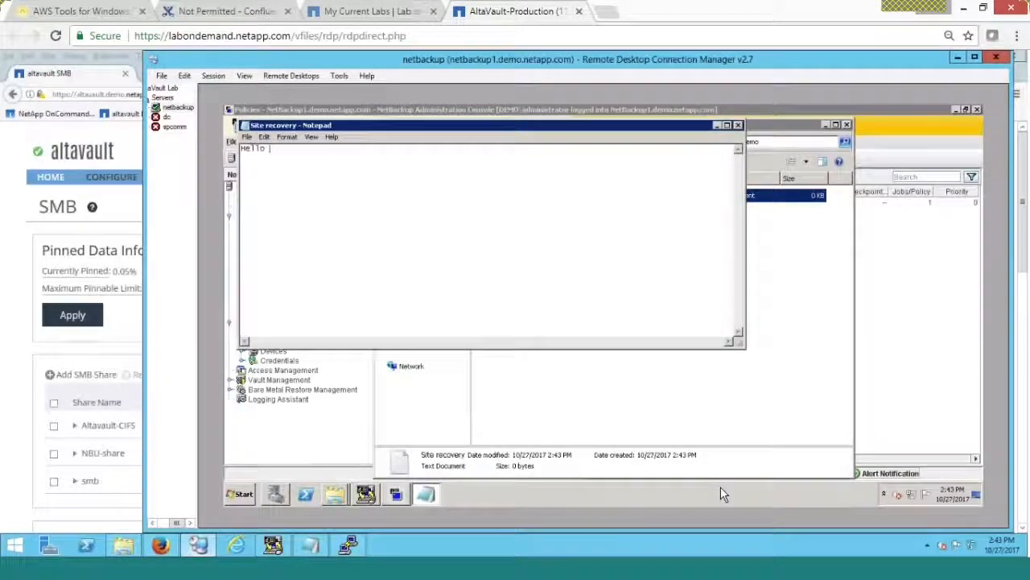
type("World")
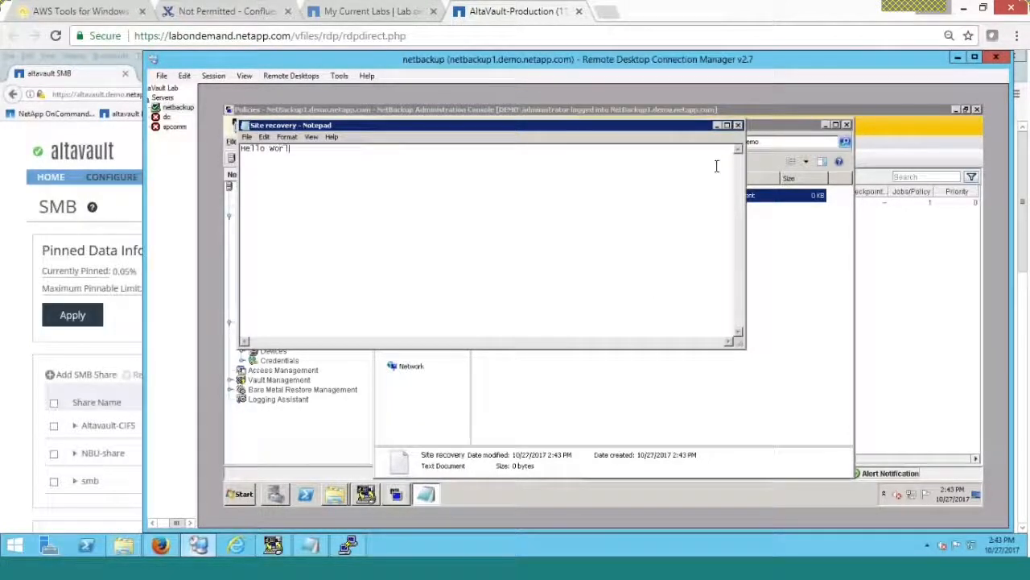
left_click(738, 127)
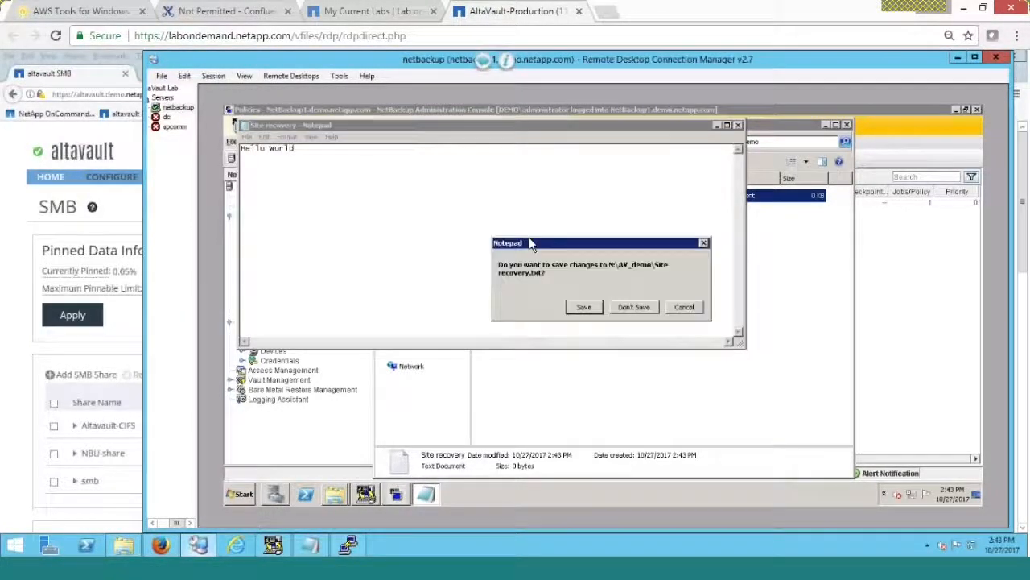
left_click(583, 305)
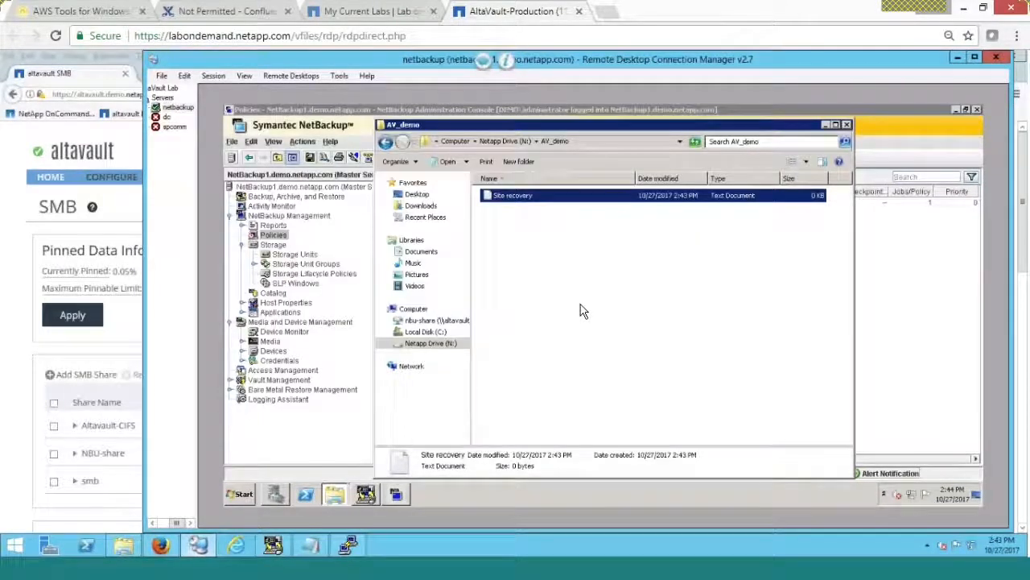
- Return Explorer to the Netapp Drive (N:) root and close it
left_click(504, 141)
left_click(443, 346)
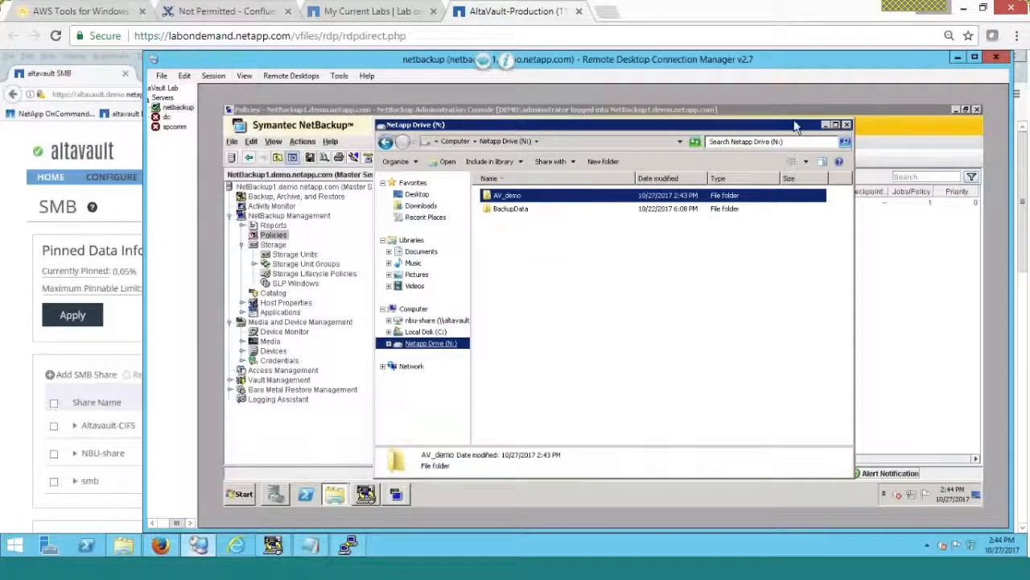
left_click(845, 125)
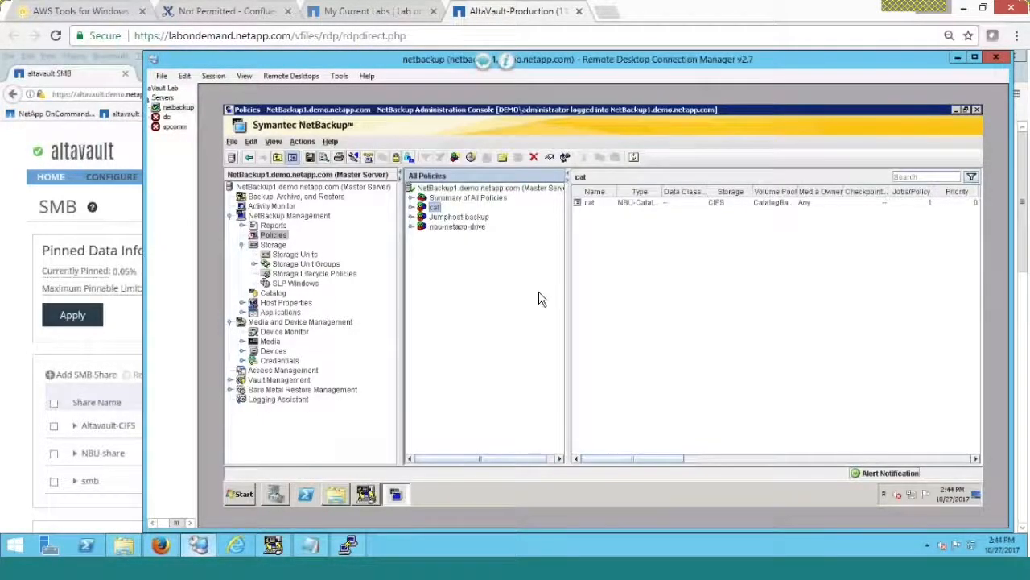
- Run a manual weekly-full backup of the nbu-netapp-drive policy and view its job in Activity Monitor
left_click(276, 237)
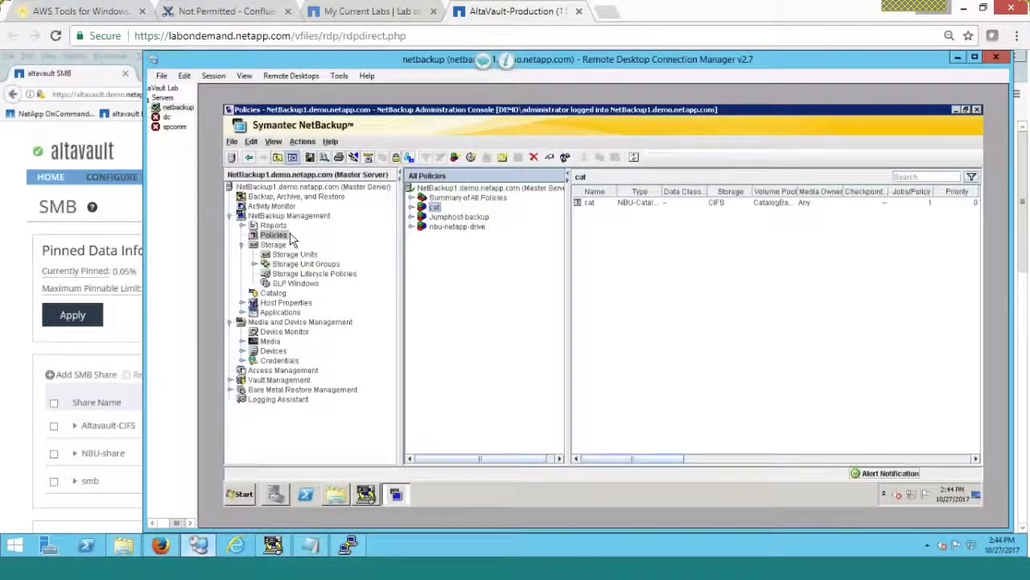
left_click(440, 230)
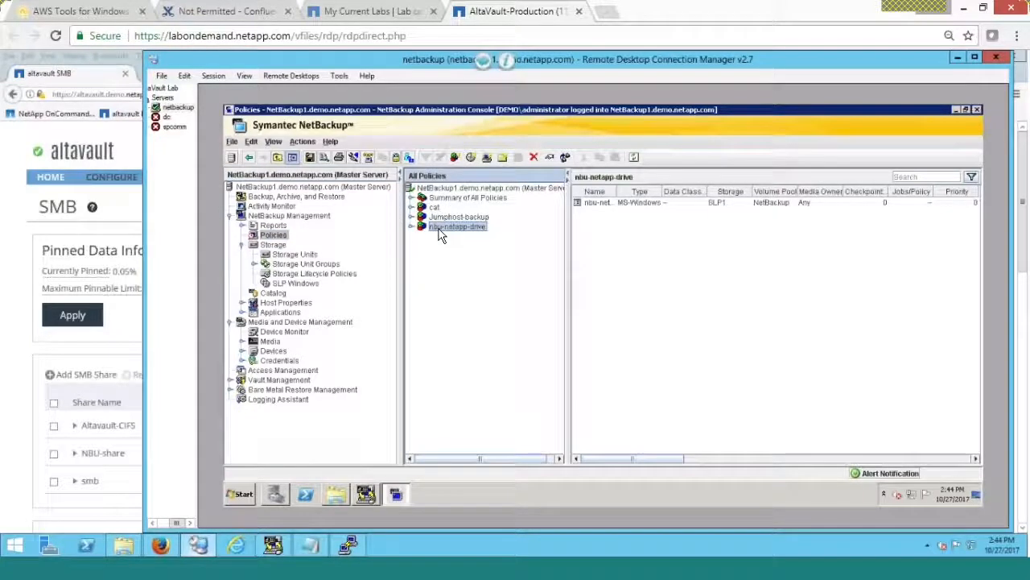
right_click(438, 229)
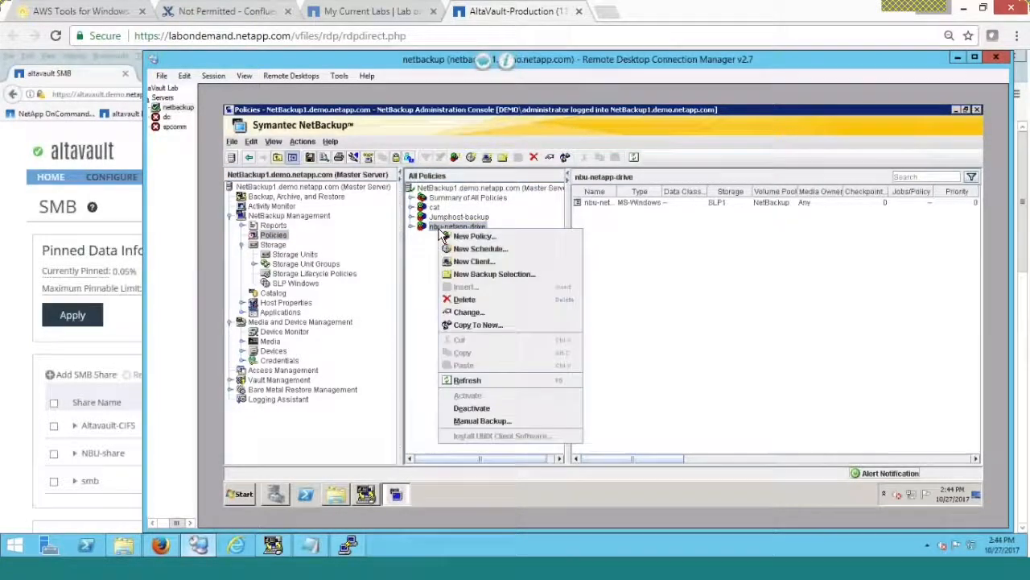
left_click(477, 420)
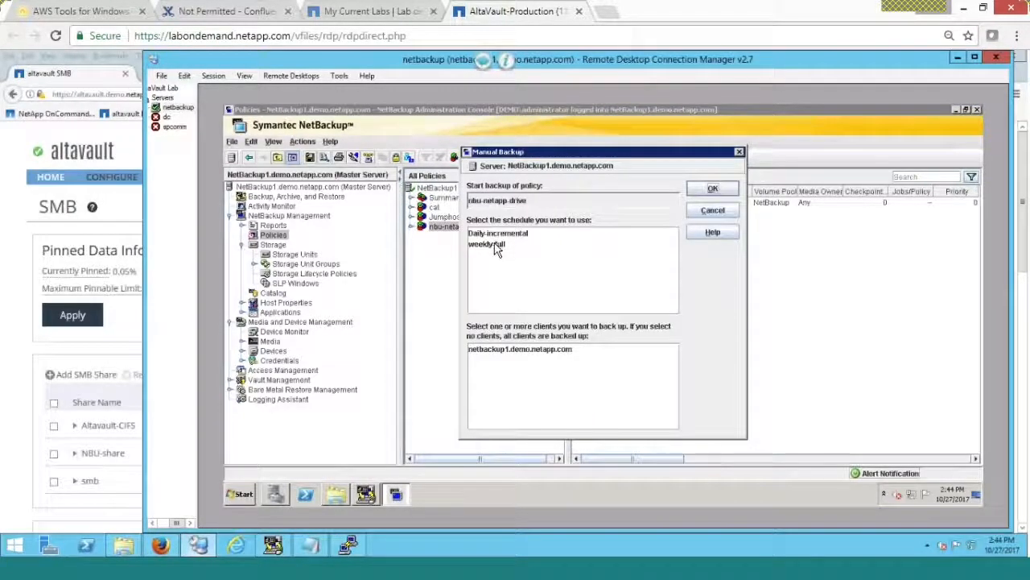
left_click(713, 187)
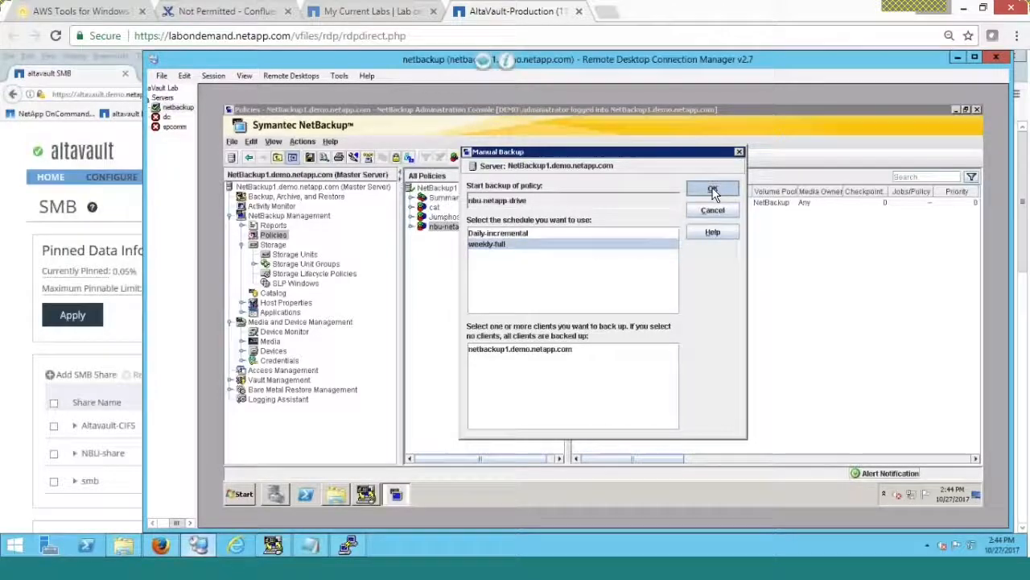
left_click(263, 207)
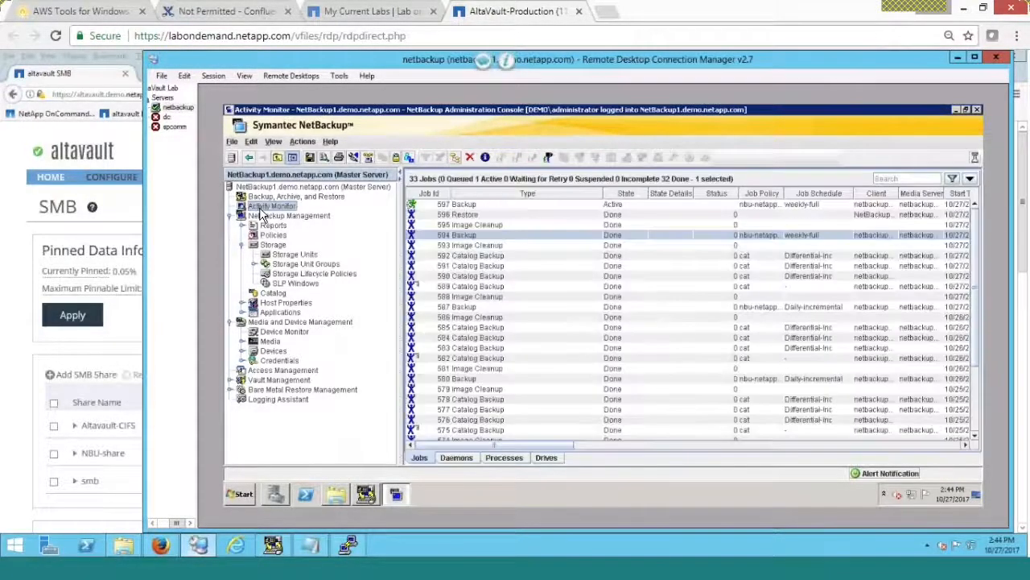
- Select nbu-netapp-drive backup job 597 in the Activity Monitor to track its progress
left_click(460, 207)
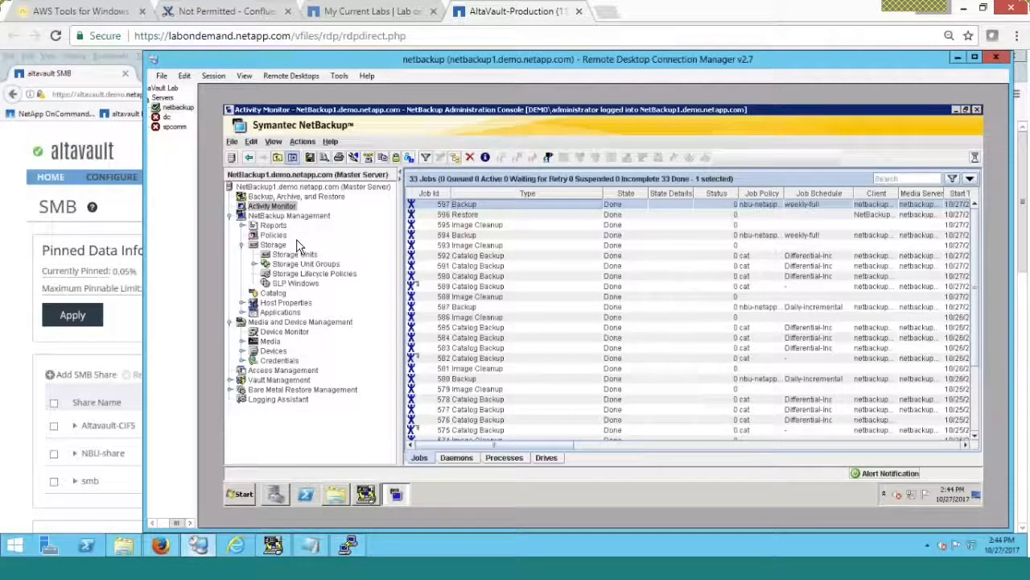
- Launch a manual backup of the cat catalog policy using the Full schedule
left_click(273, 235)
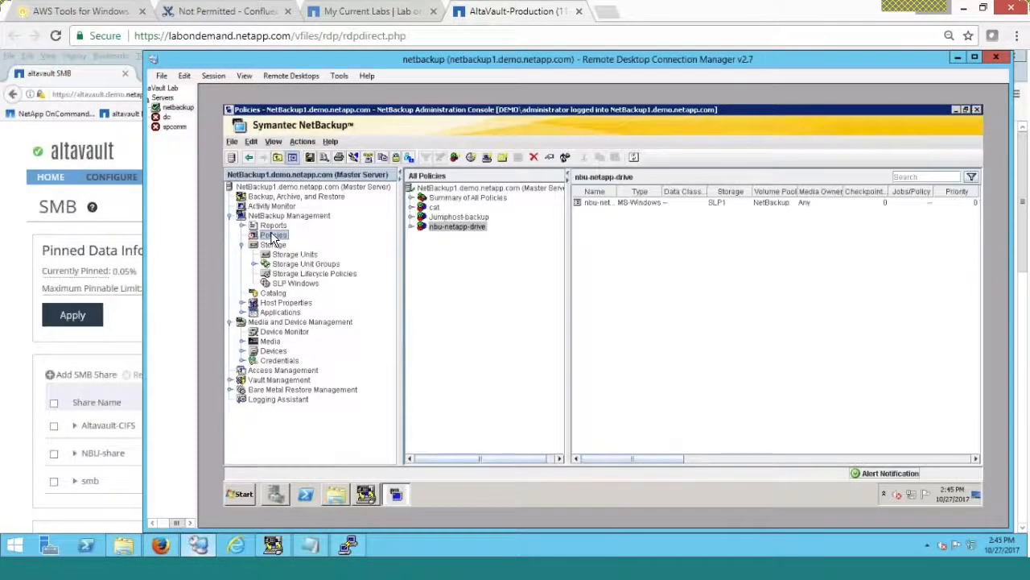
left_click(435, 207)
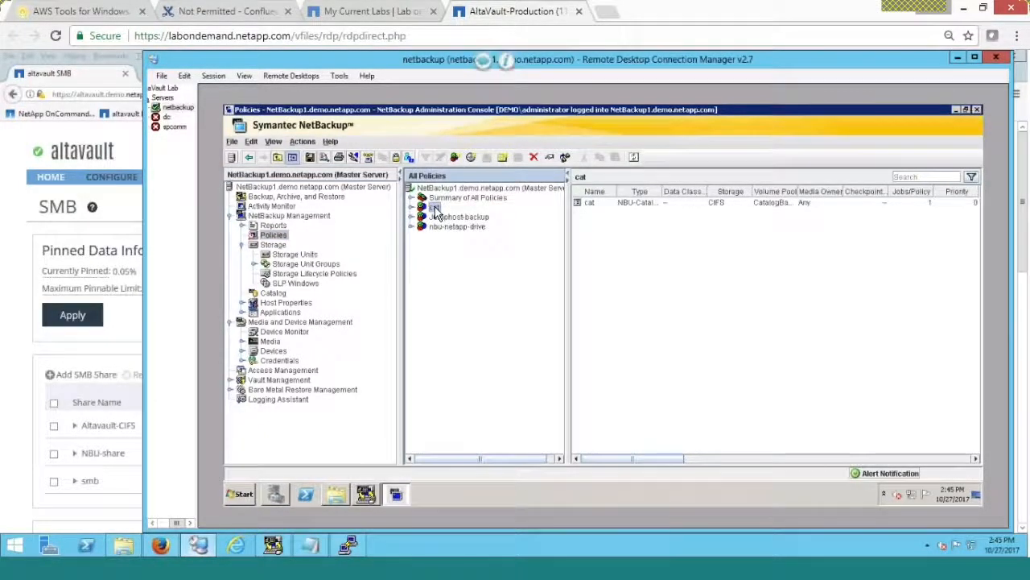
right_click(436, 208)
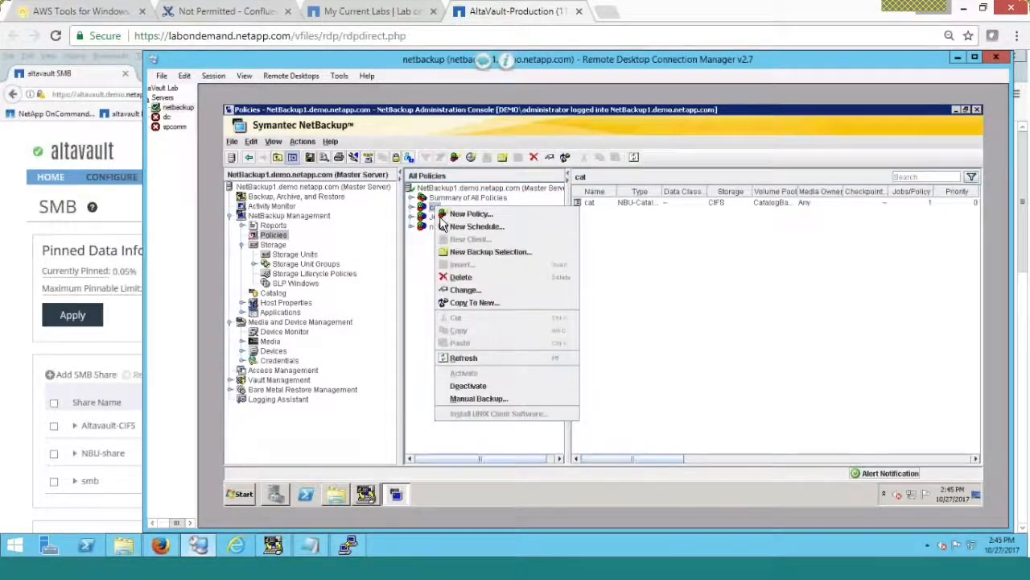
left_click(475, 399)
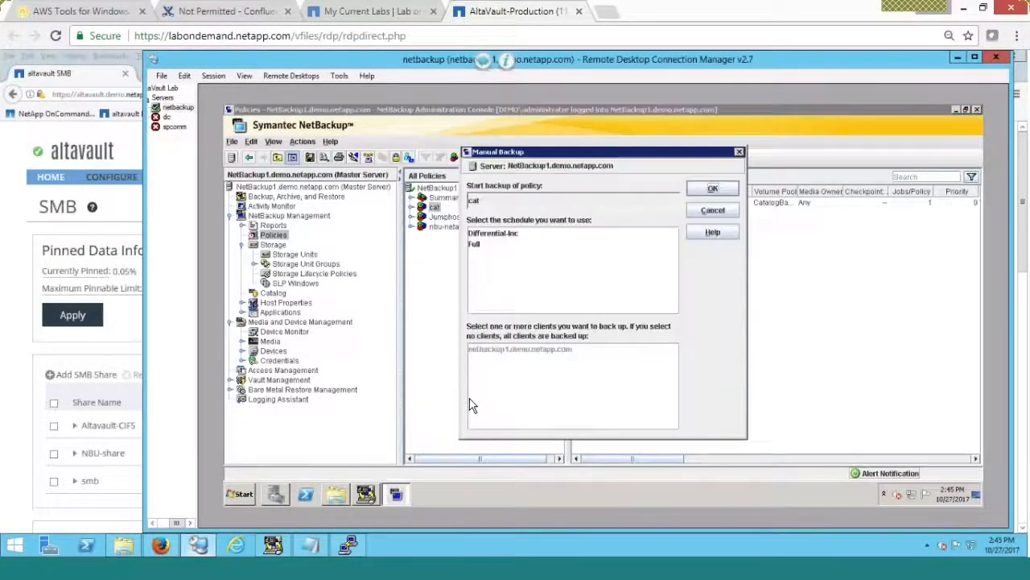
left_click(478, 246)
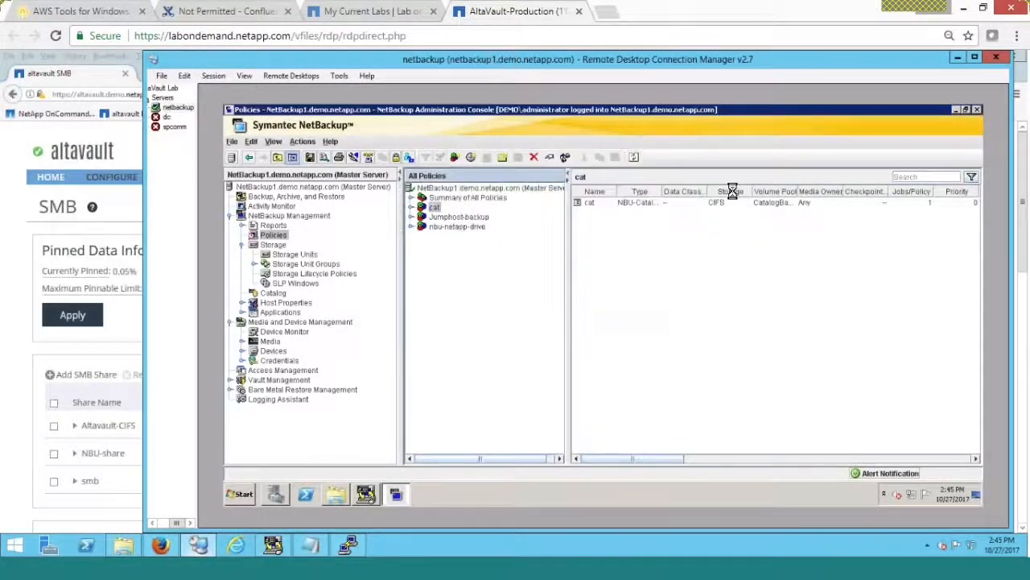
left_click(713, 189)
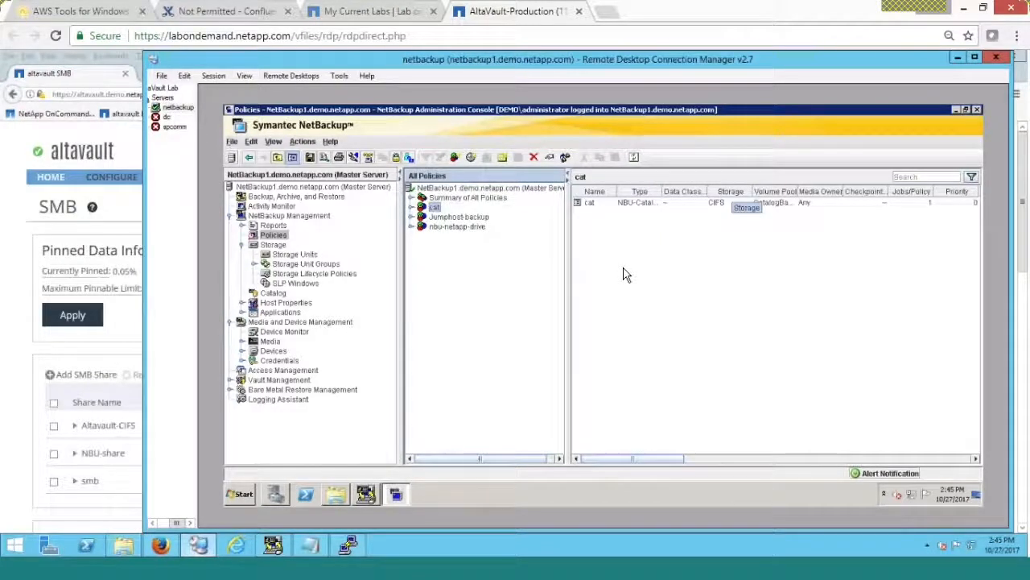
- In Activity Monitor, select catalog backup job 598 and wait until jobs 598–601 are Done
left_click(271, 207)
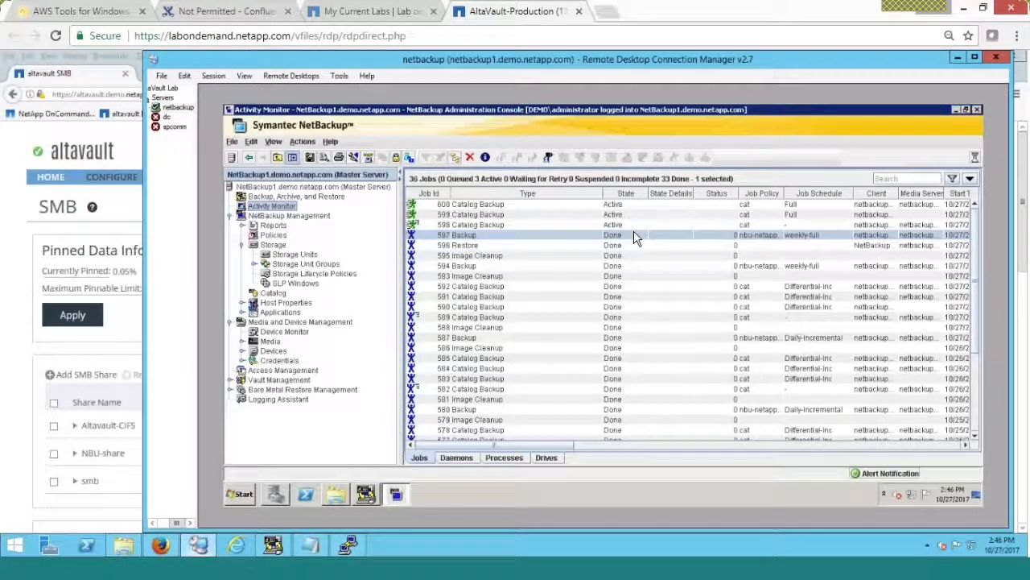
left_click(506, 224)
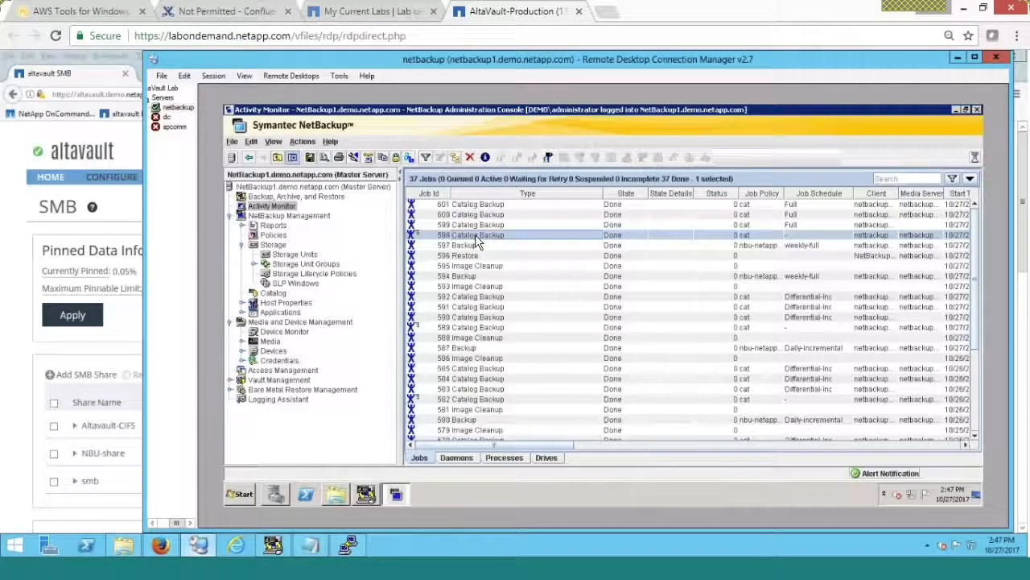
- Review job 598's detailed status log, then open the nbu-share (B:) drive
double_click(475, 234)
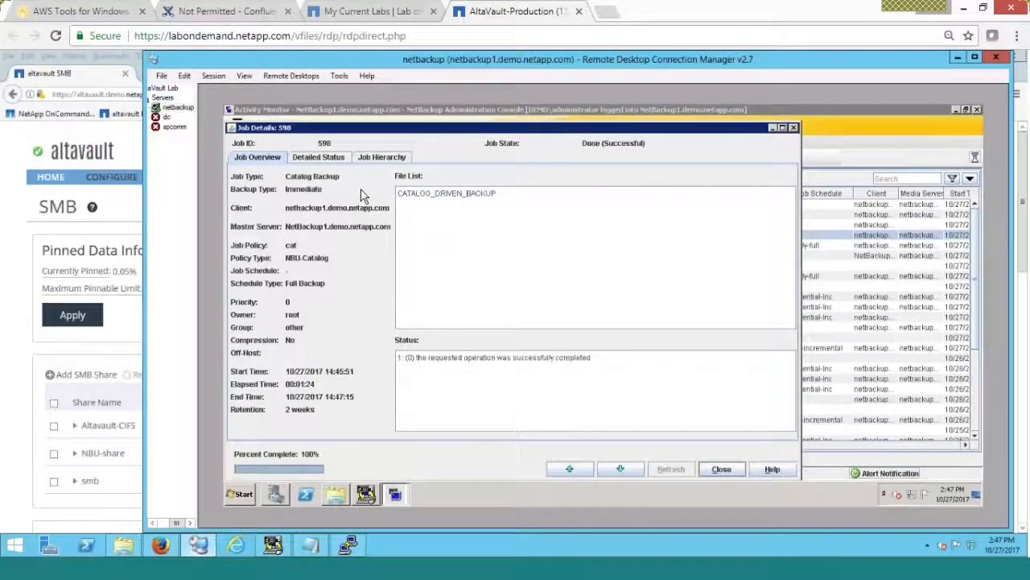
left_click(330, 157)
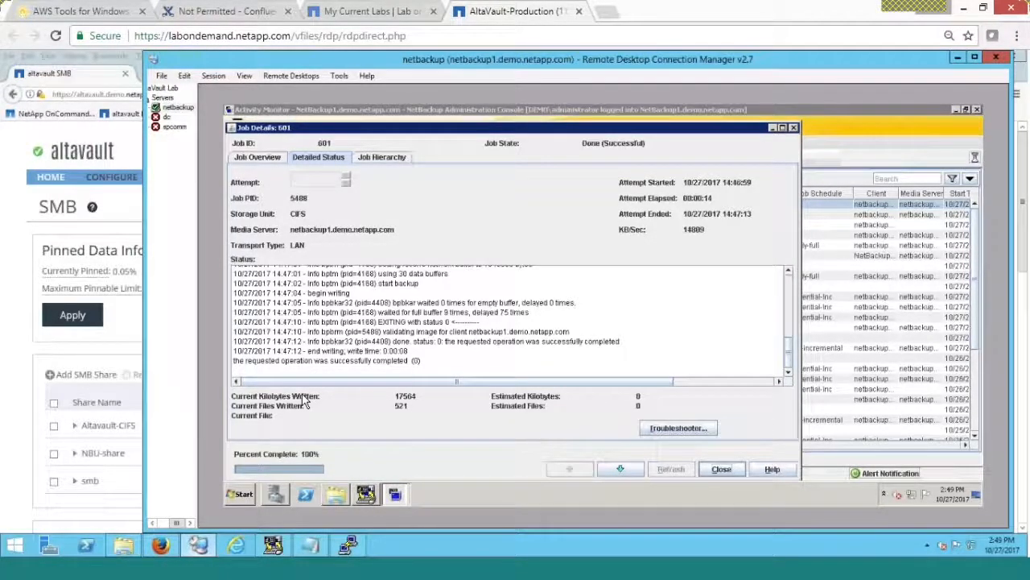
left_click(336, 499)
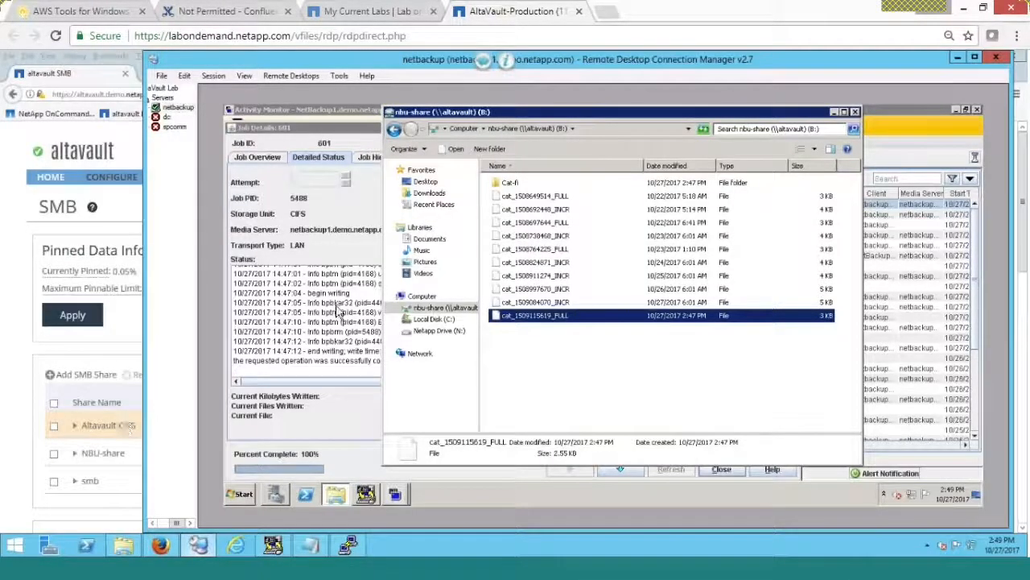
- Check the nbu-share contents, close that folder and Job Details, and minimize the connection manager
left_click(427, 310)
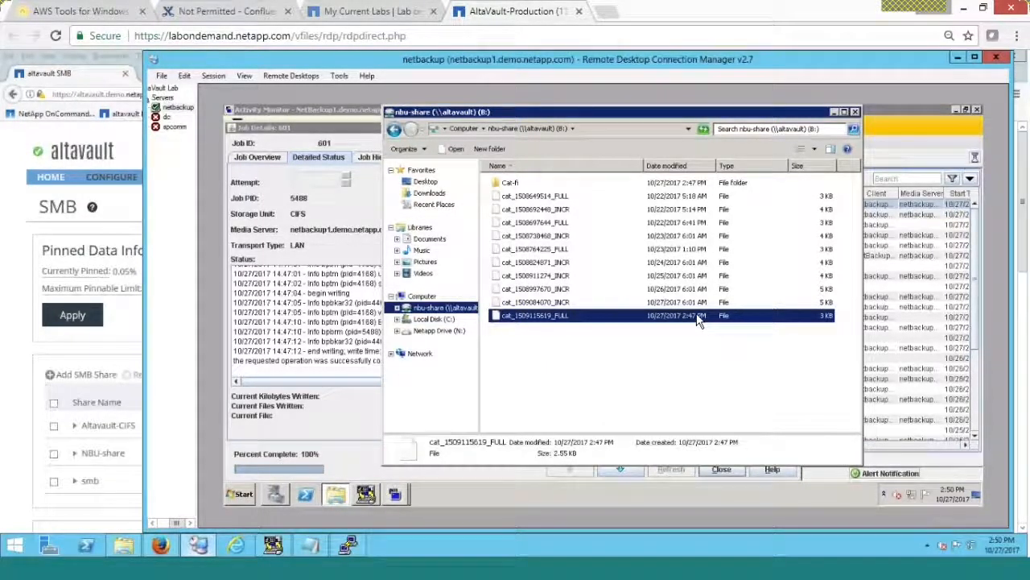
left_click(835, 113)
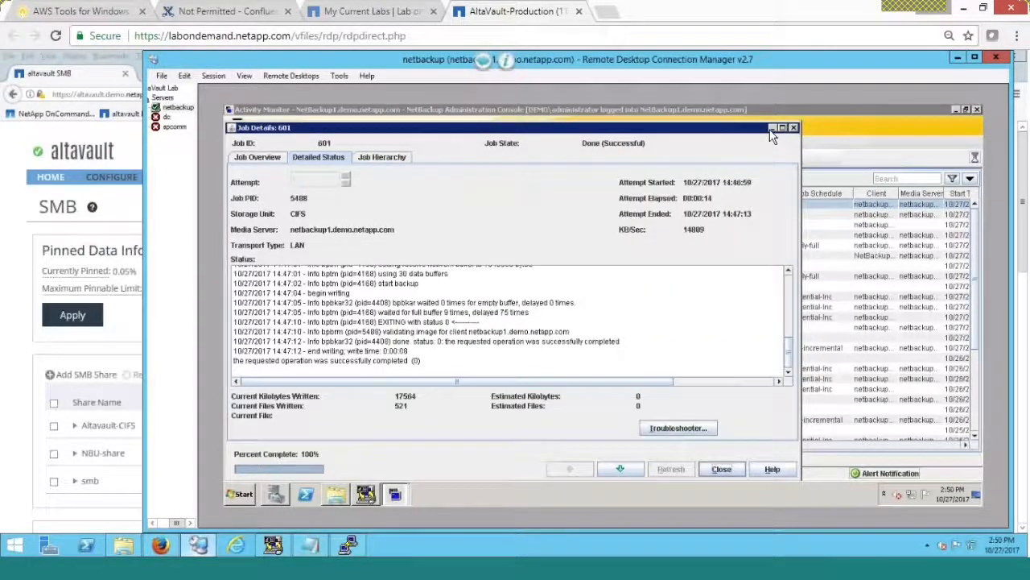
left_click(793, 127)
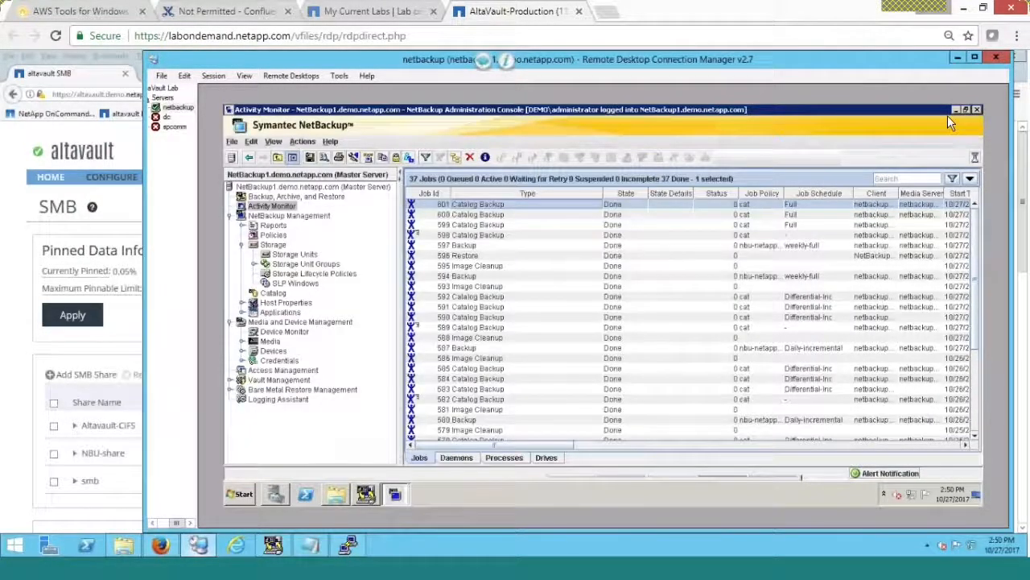
left_click(957, 53)
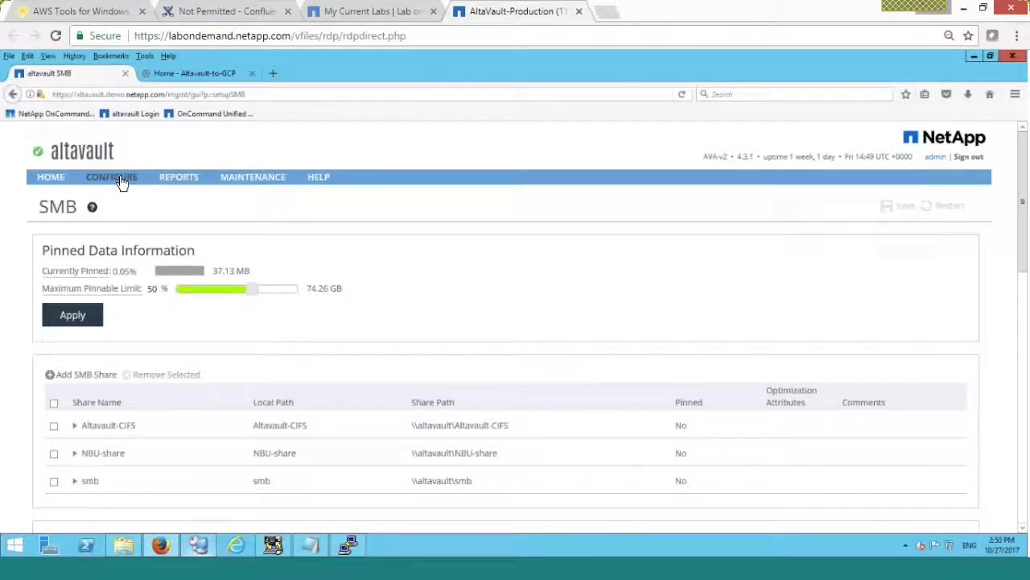
- Export the AltaVault configuration via the Setup Wizard, save the .tgz file, and open its Downloads folder
mouse_move(121, 182)
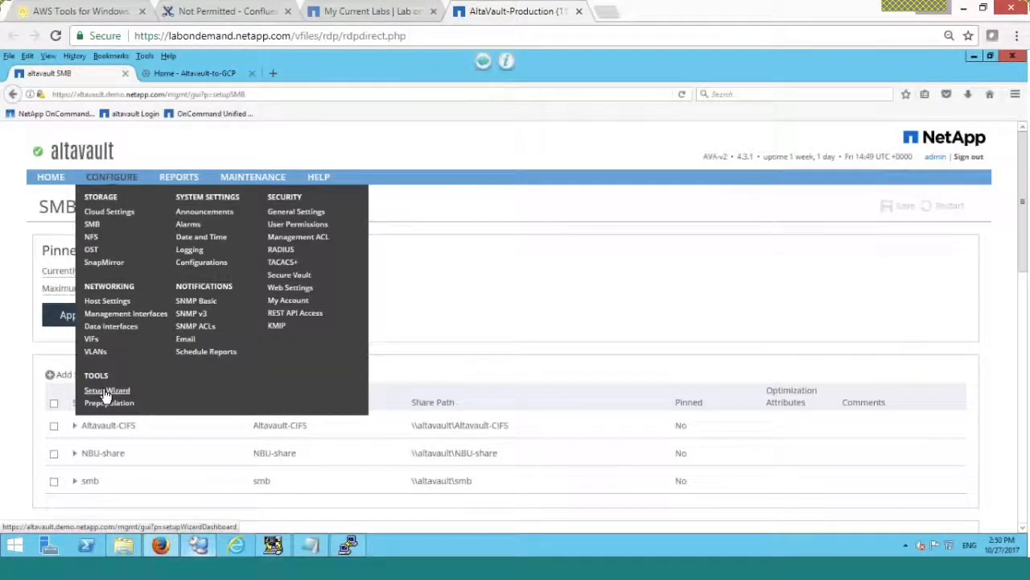
left_click(106, 391)
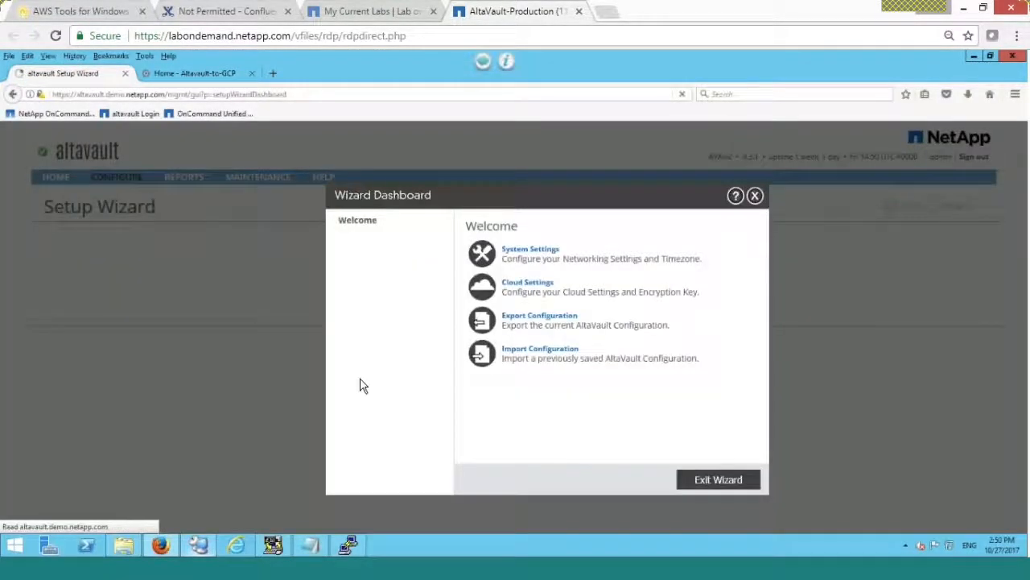
left_click(520, 319)
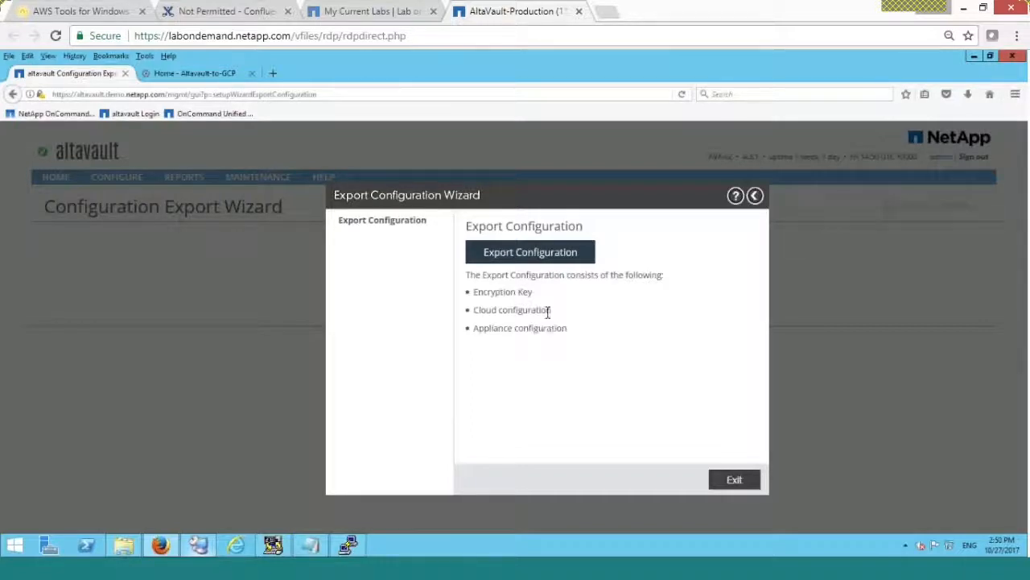
left_click(536, 254)
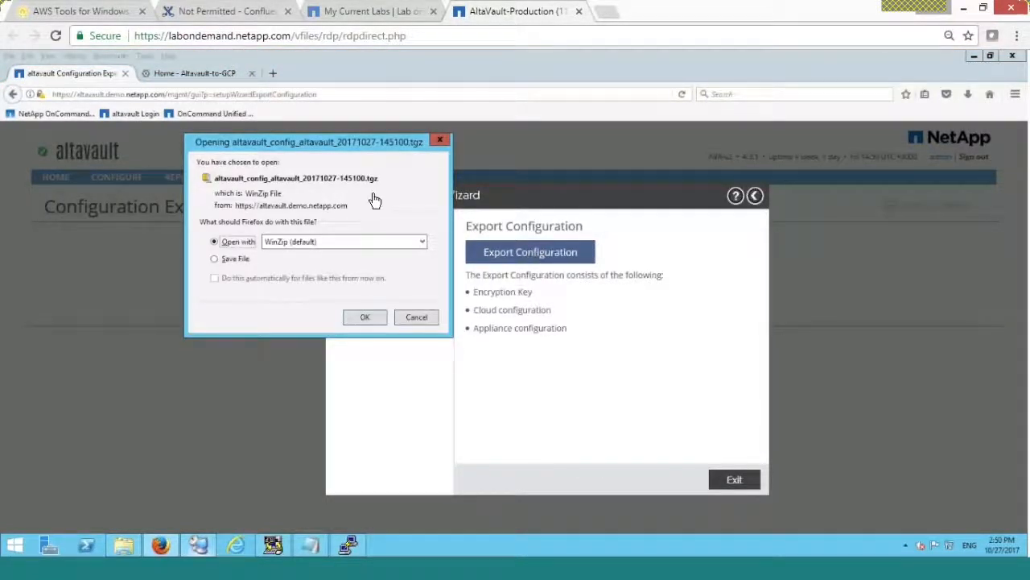
left_click(231, 261)
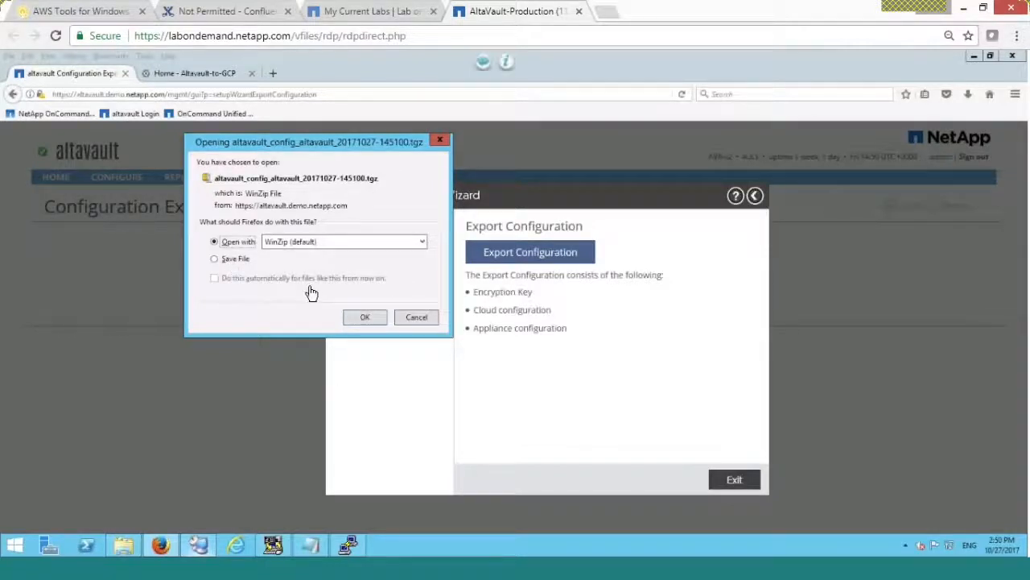
left_click(366, 317)
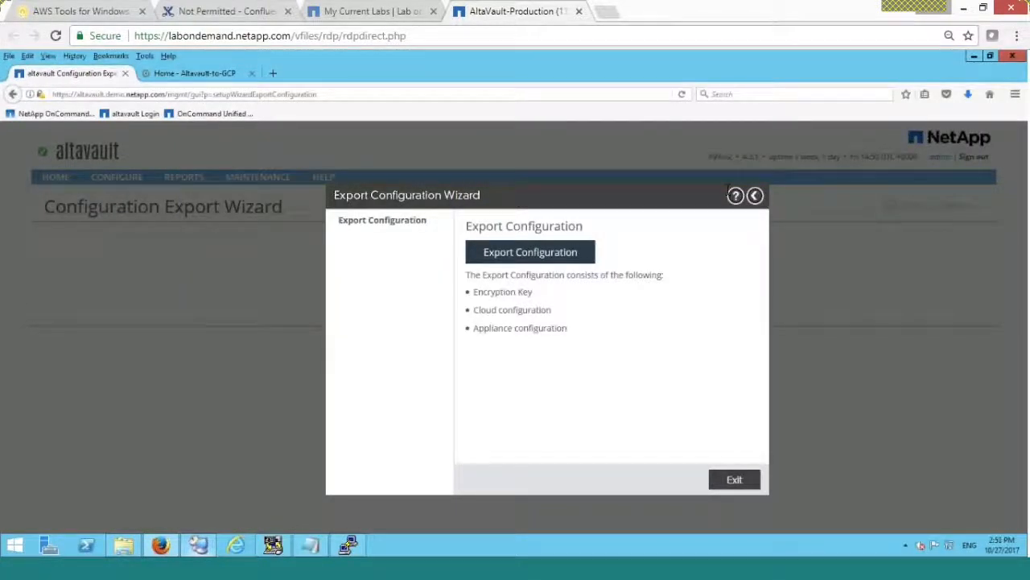
left_click(968, 98)
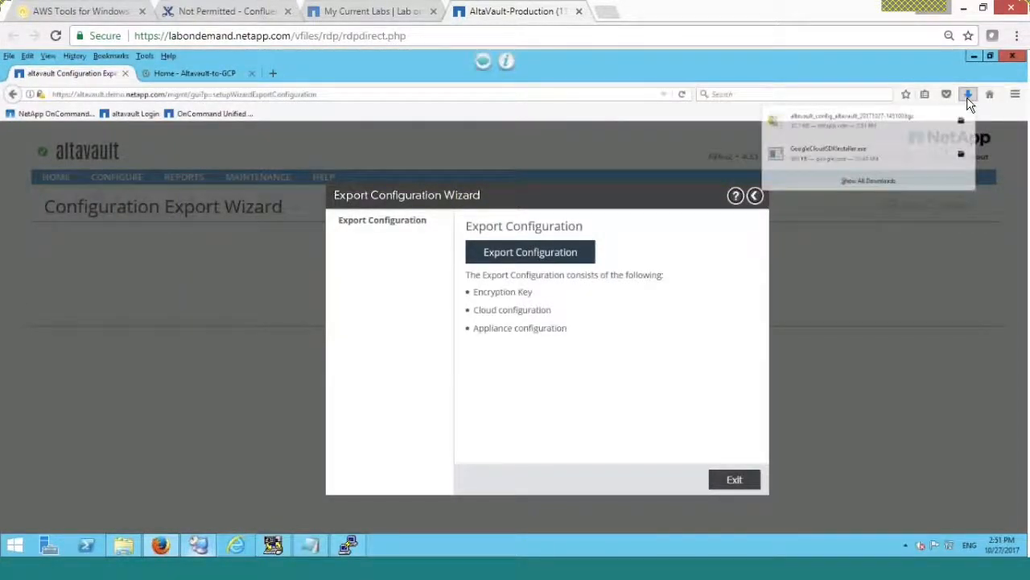
left_click(959, 126)
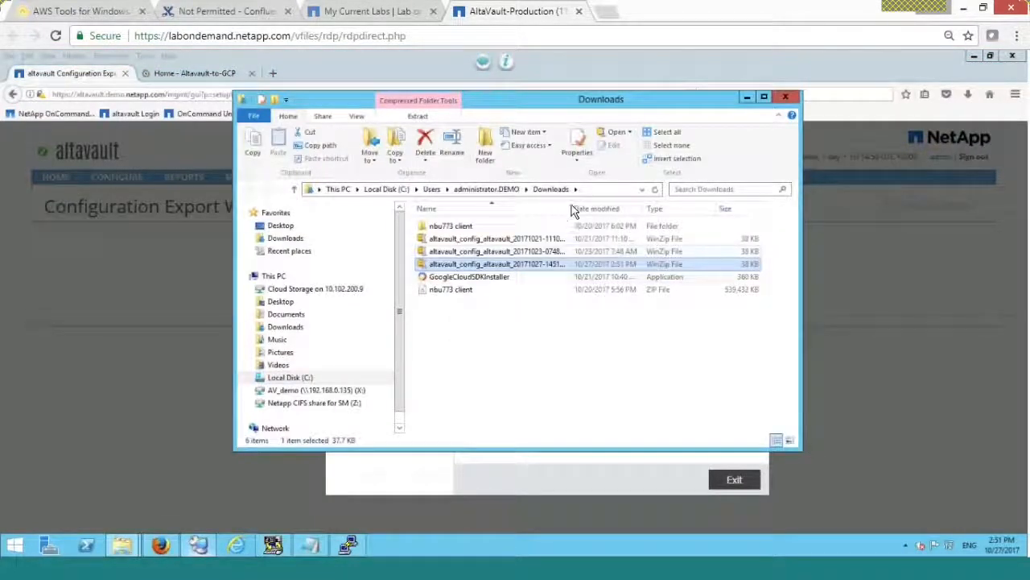
left_click_drag(572, 207, 677, 207)
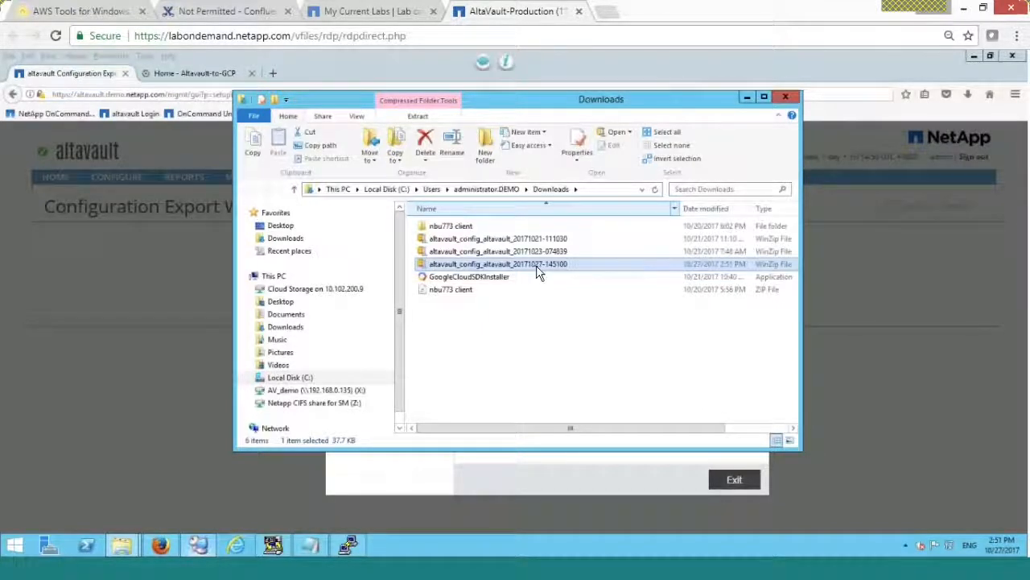
left_click(540, 265)
left_click(547, 290)
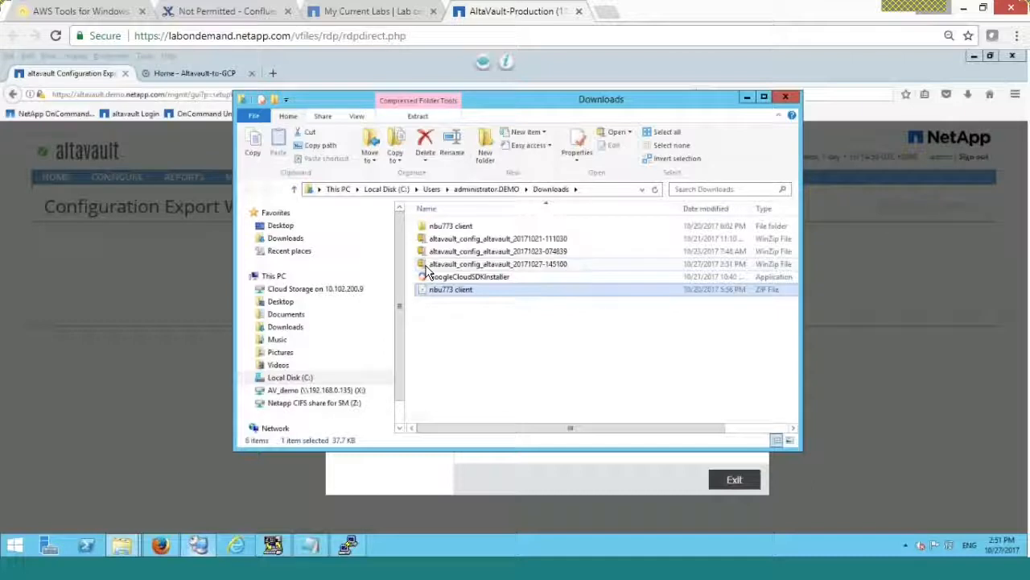
left_click(426, 266)
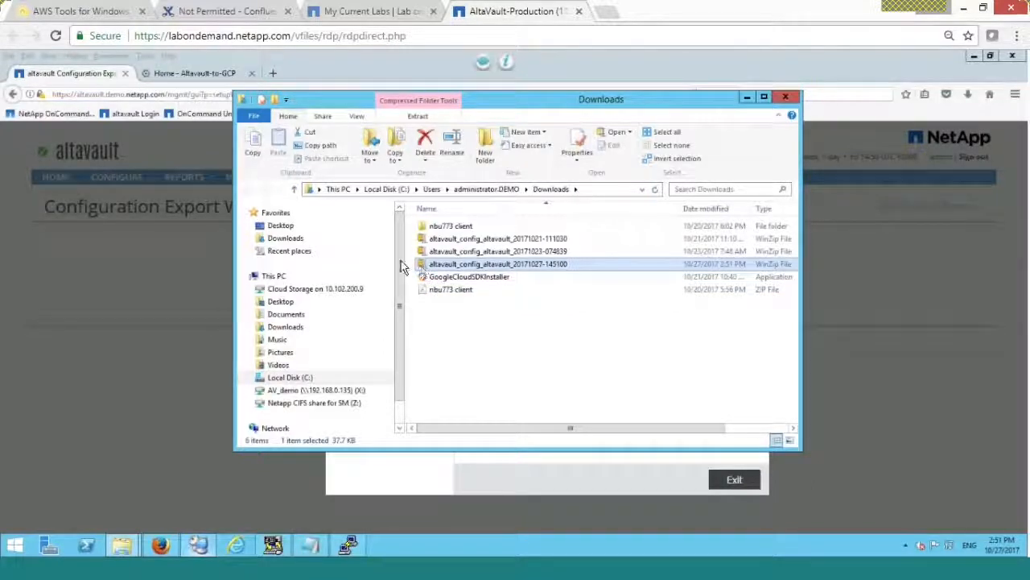
scroll(402, 375, "down", 1)
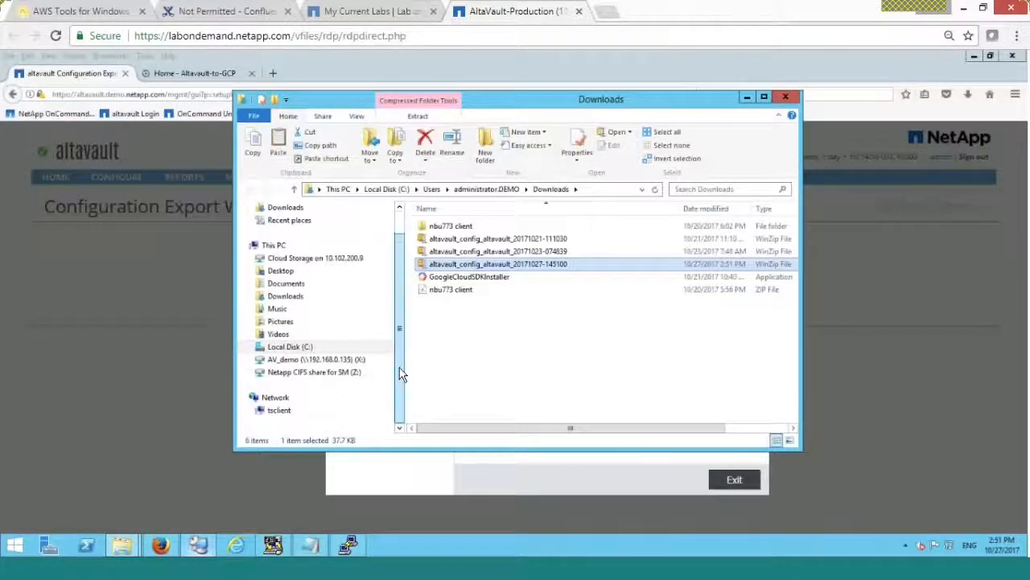
left_click(400, 227)
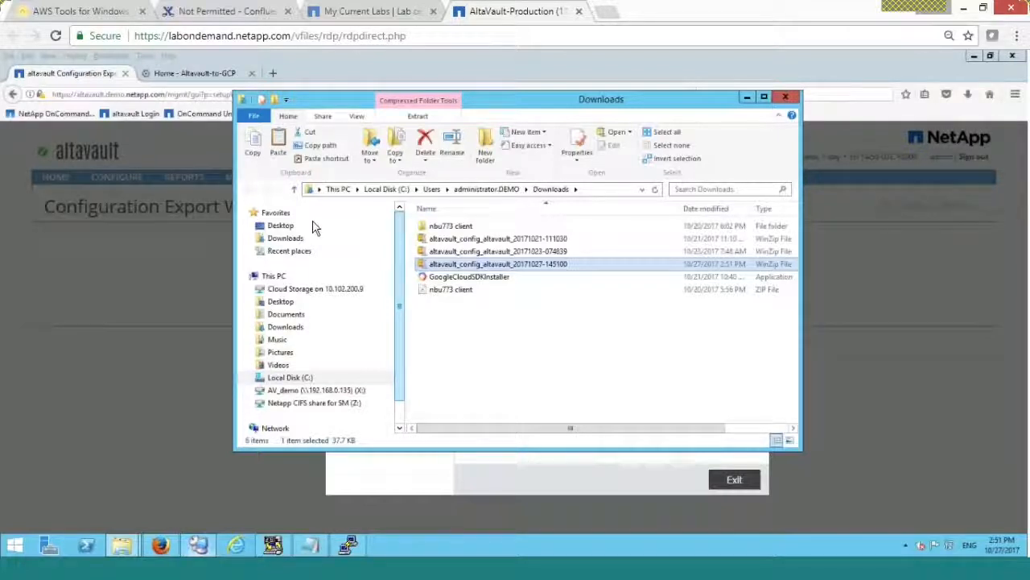
- Paste the config file into Desktop's Key and config folder, then close the window
left_click(281, 228)
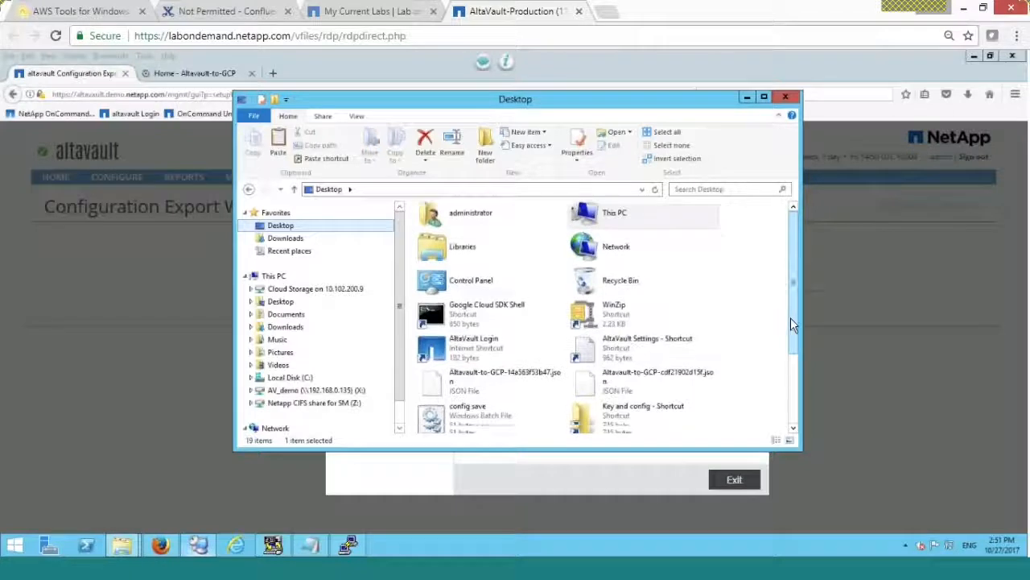
scroll(791, 317, "down", 2)
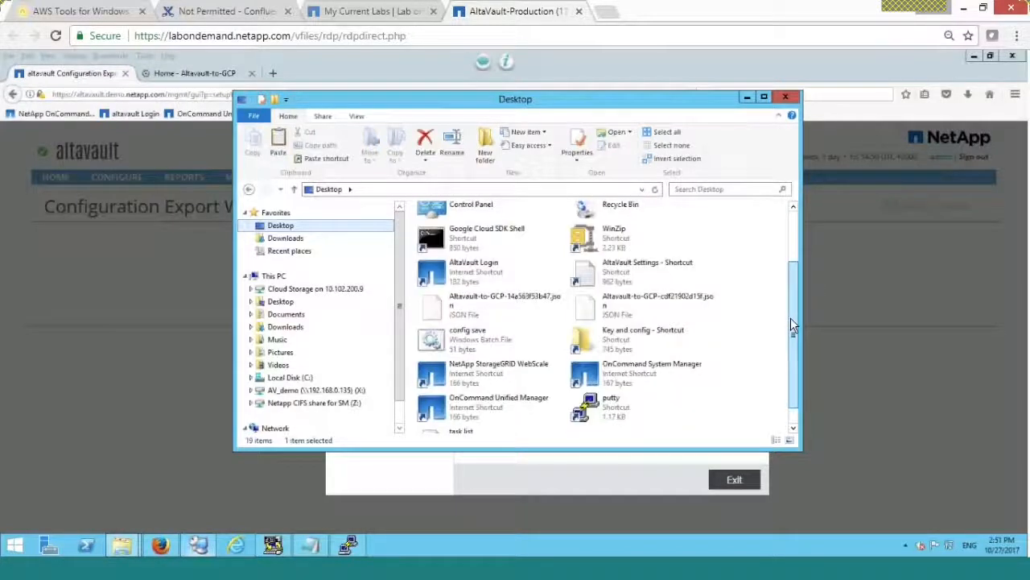
double_click(652, 337)
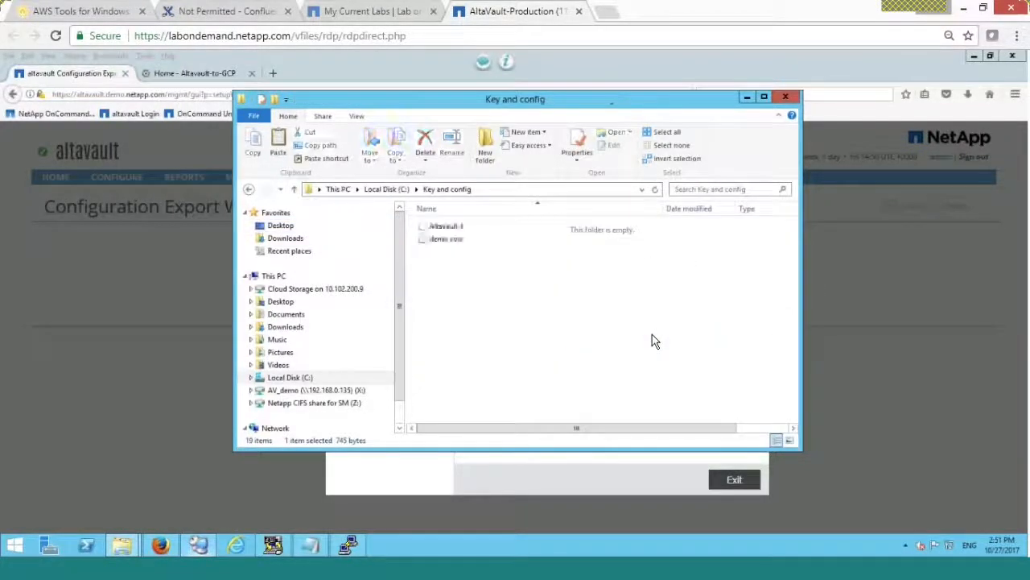
right_click(529, 332)
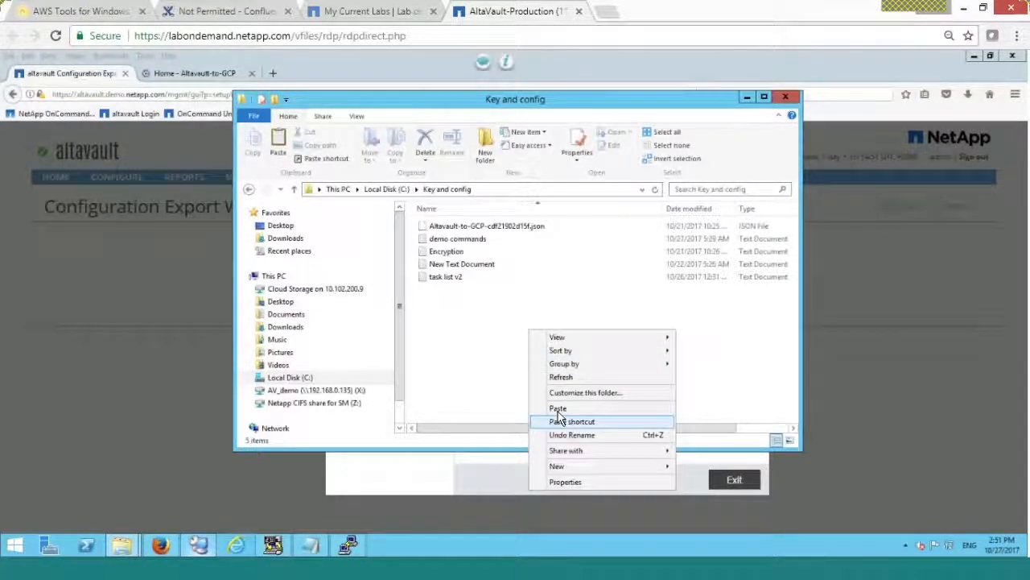
left_click(558, 410)
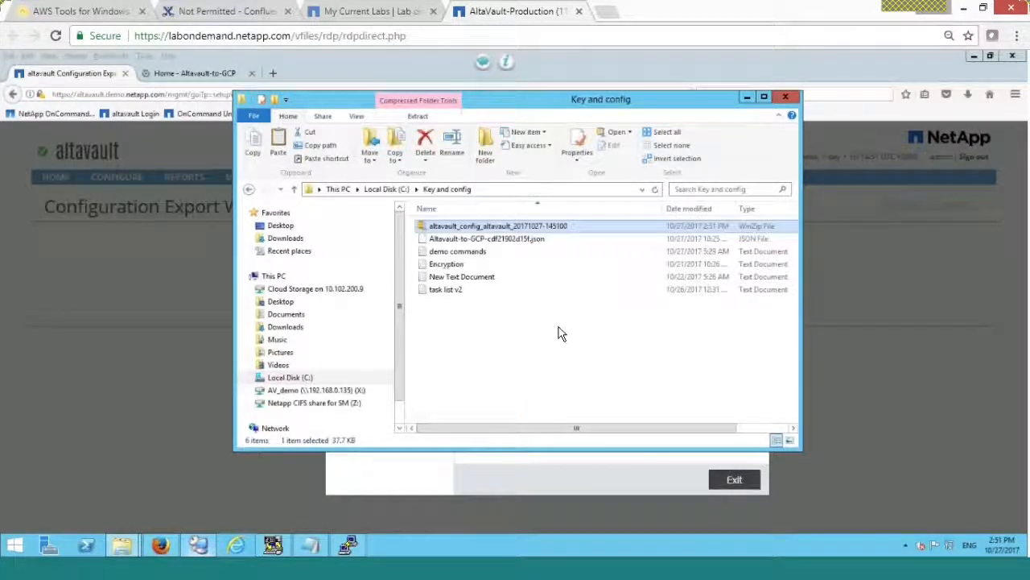
left_click(527, 244)
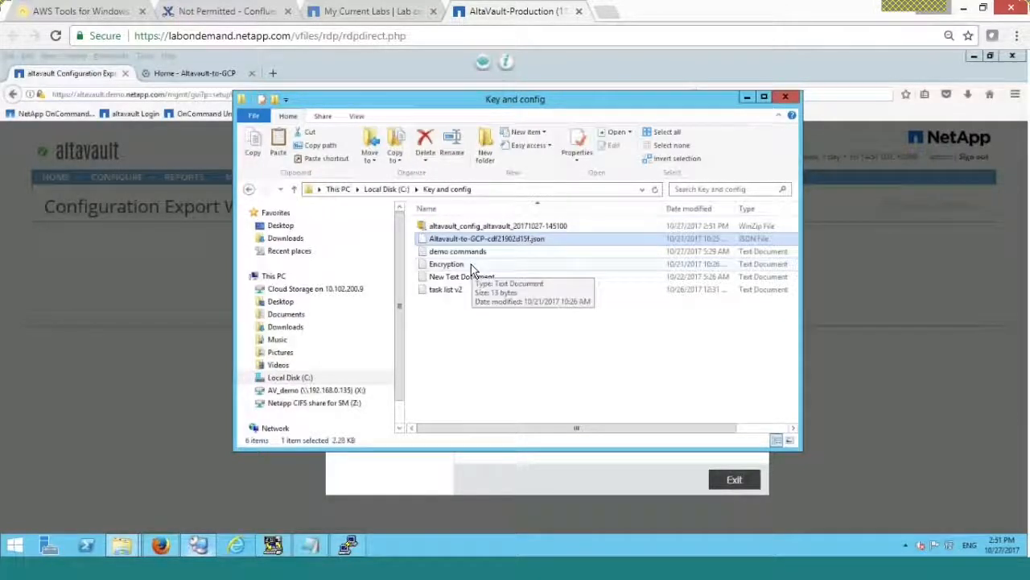
left_click(627, 267)
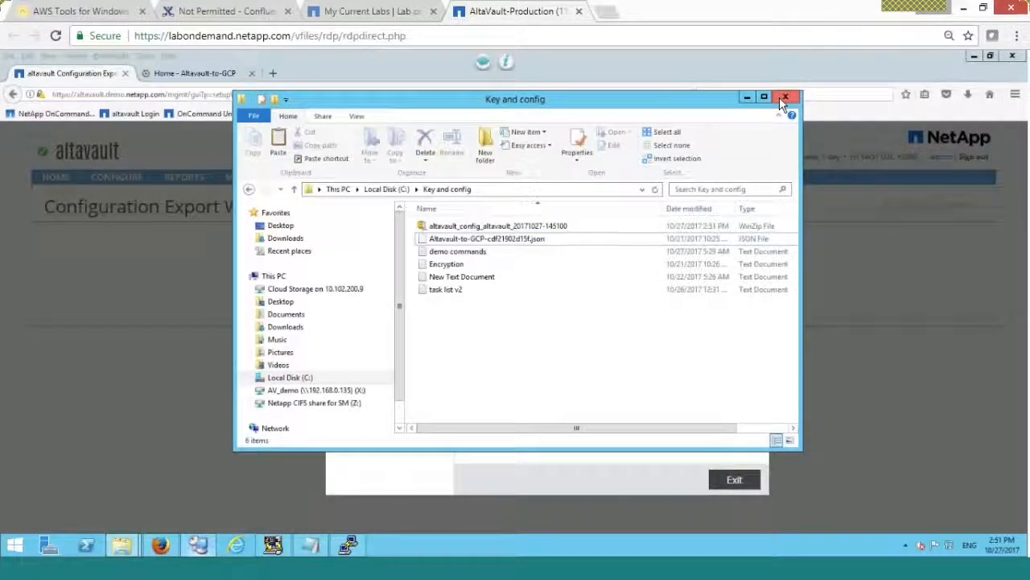
left_click(780, 97)
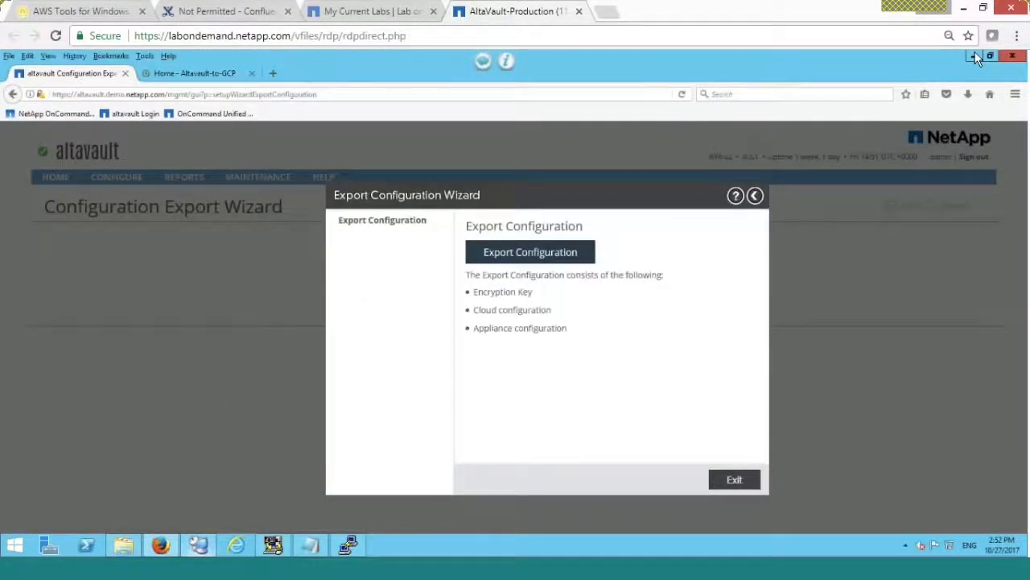
- Recheck the Key and config folder from the desktop, then run the config save script
left_click(975, 55)
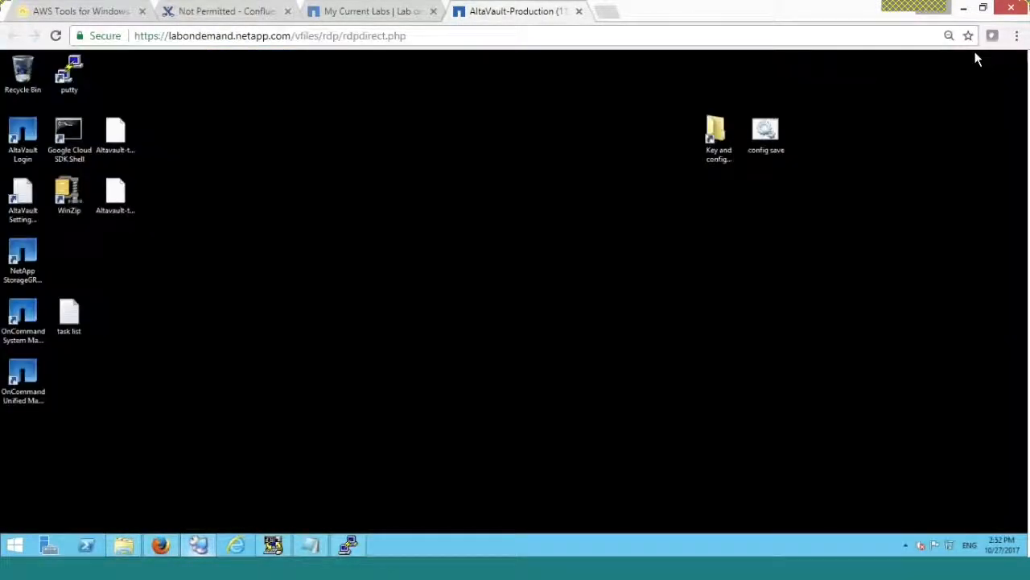
double_click(712, 143)
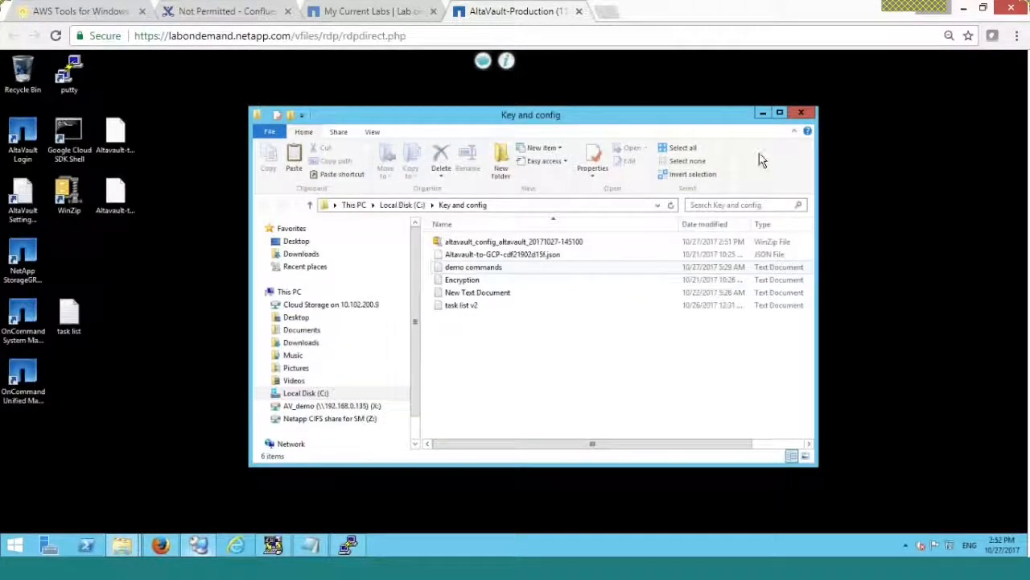
left_click(799, 114)
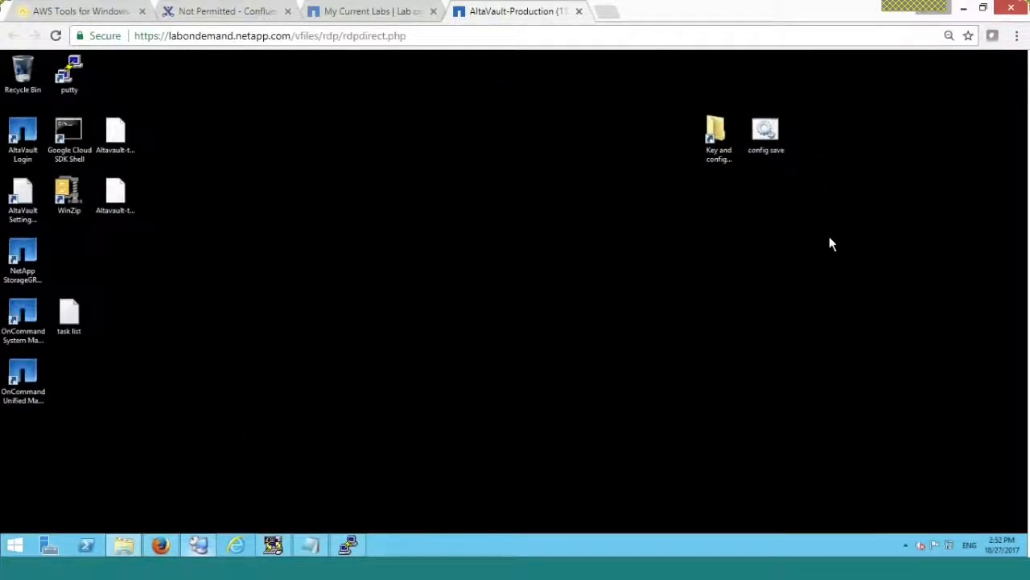
double_click(764, 139)
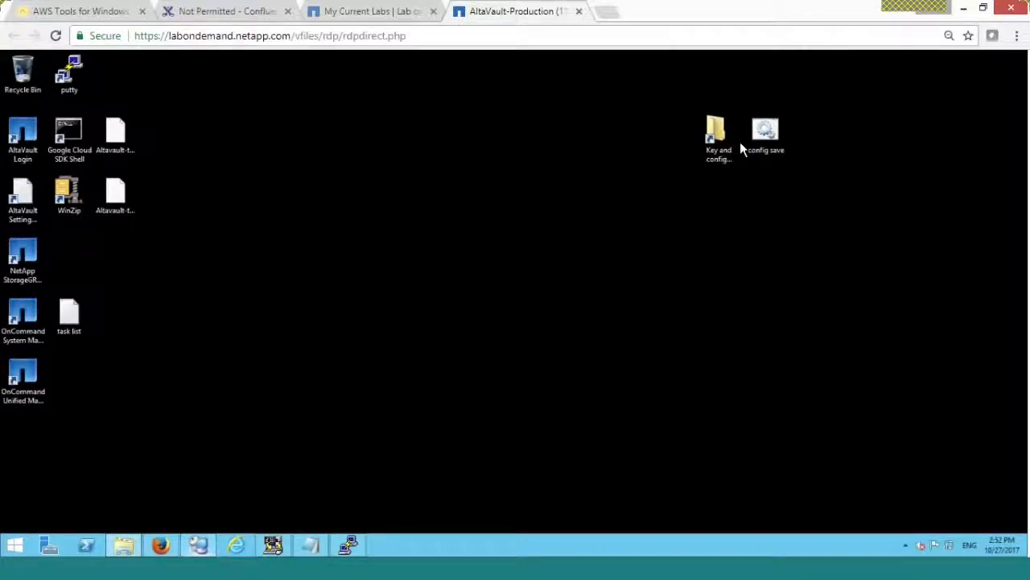
left_click(765, 133)
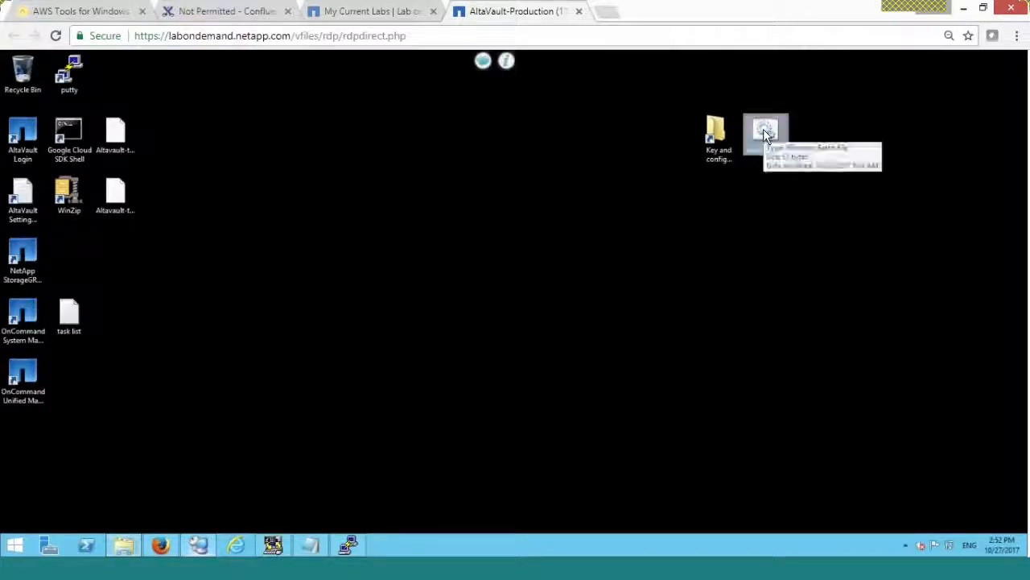
- Rerun the config save upload, close its finished console, and return to the Firefox cloud console
double_click(766, 135)
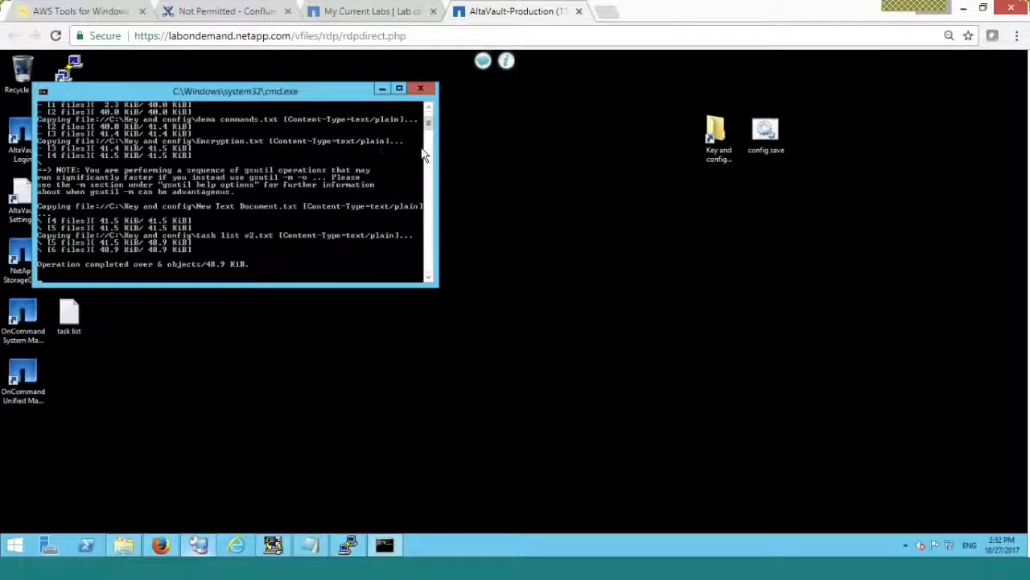
left_click(765, 138)
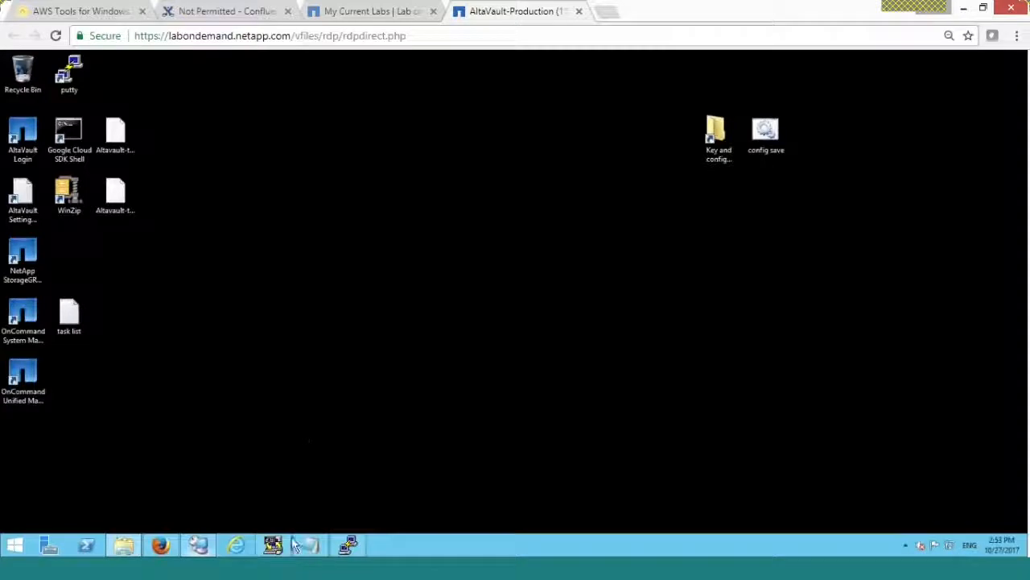
mouse_move(288, 567)
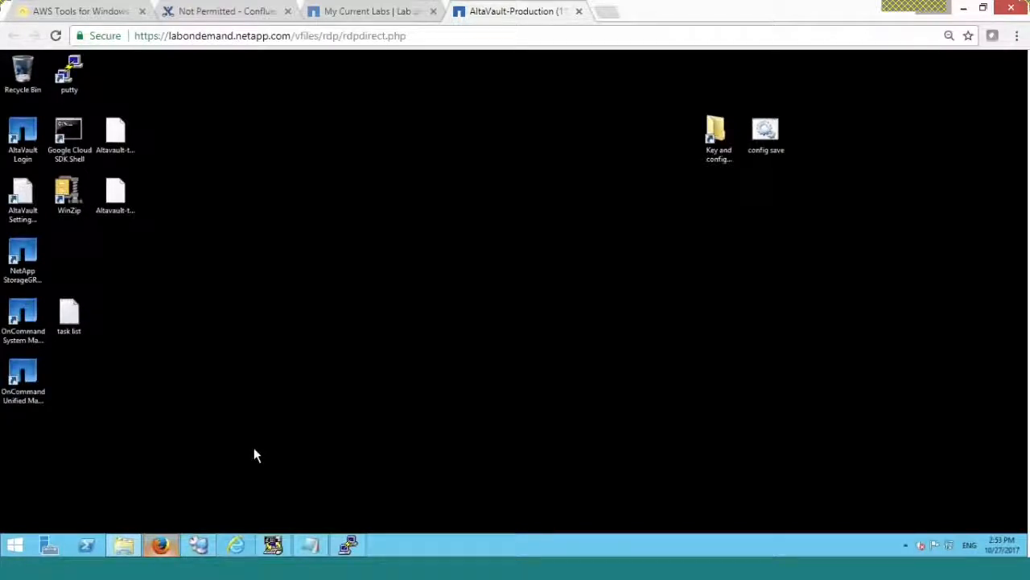
left_click(274, 565)
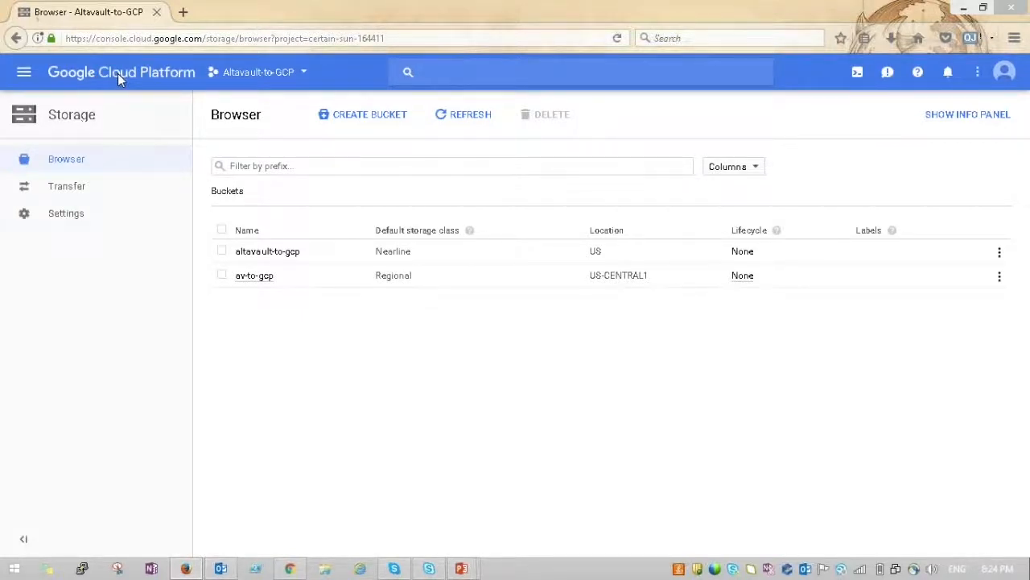
- Browse Cloud Storage to the av-to-gcp bucket's Key and config folder, then minimize Firefox
left_click(117, 73)
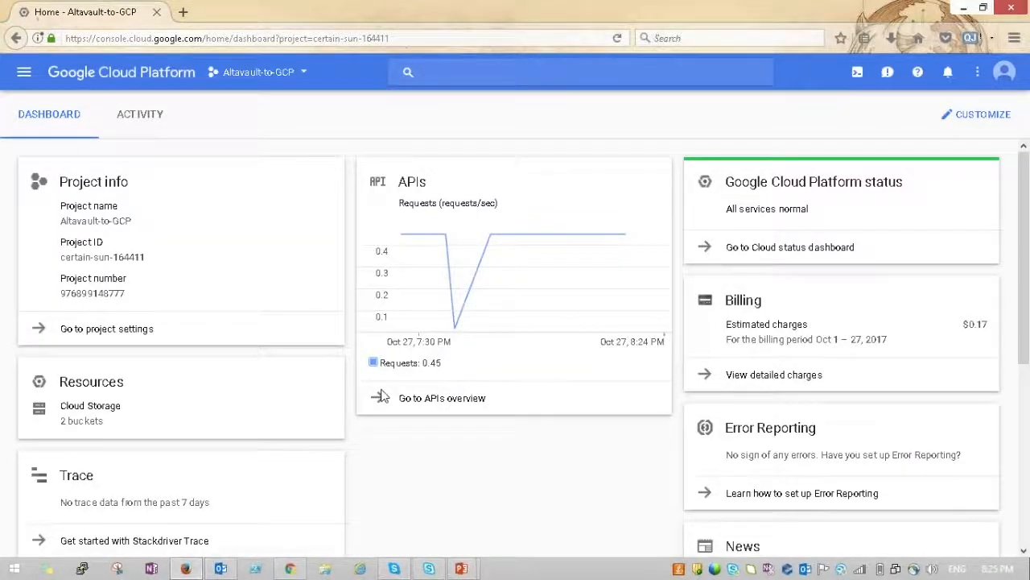
left_click(73, 425)
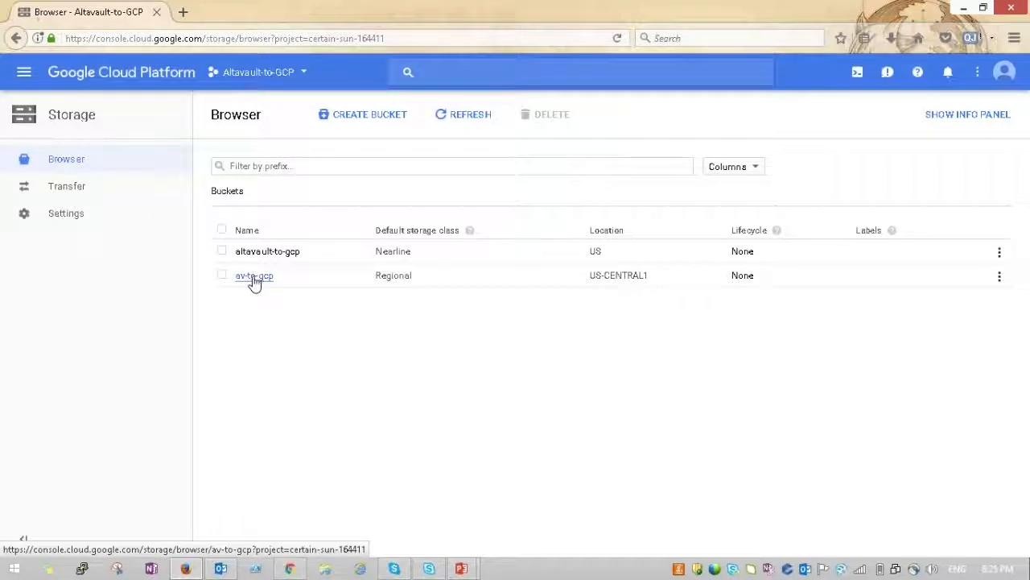
left_click(255, 276)
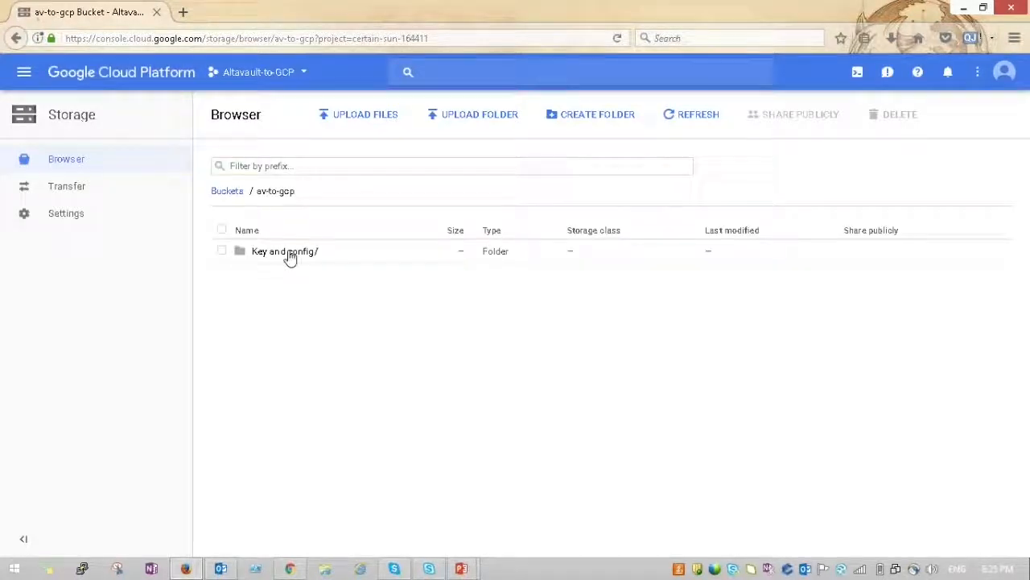
left_click(288, 253)
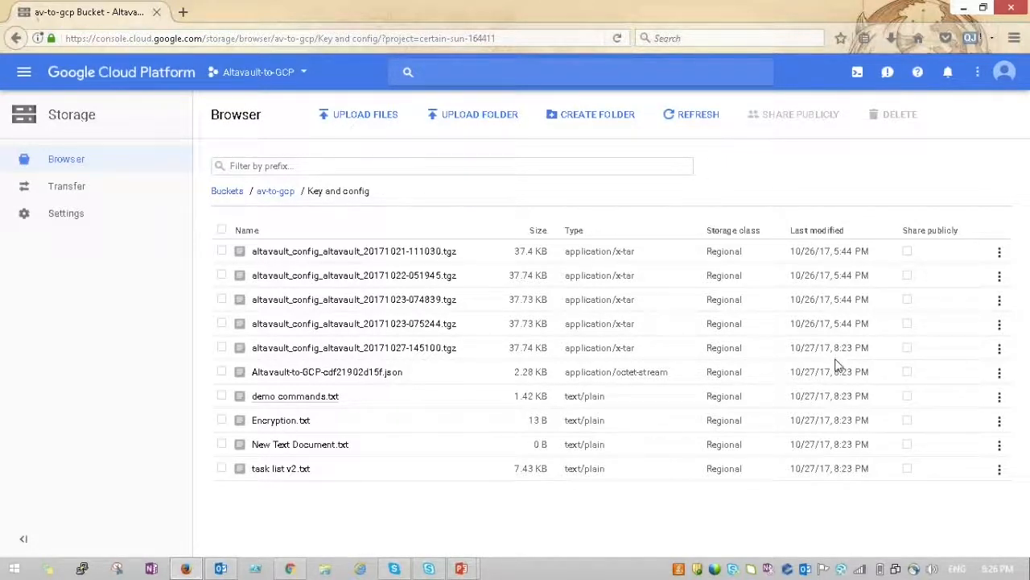
left_click(960, 8)
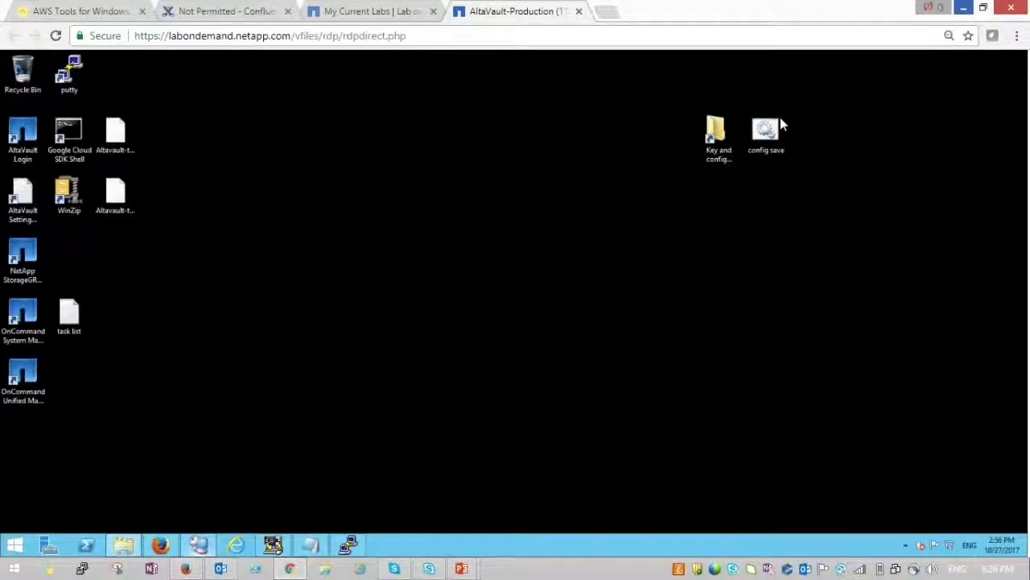
- Deselect the config save icon and Alt+Tab back to the My Current Labs list
left_click(777, 129)
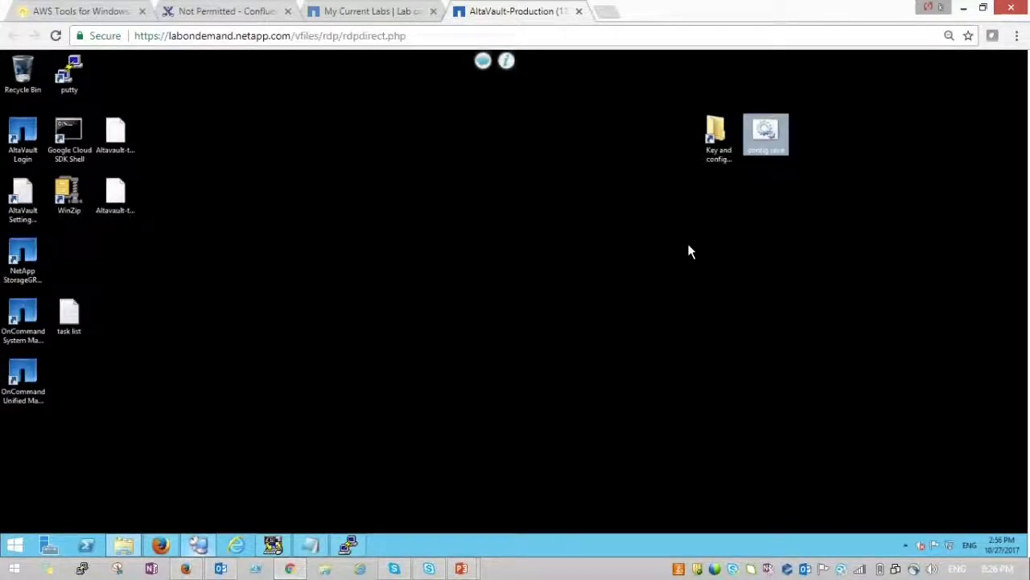
left_click(688, 251)
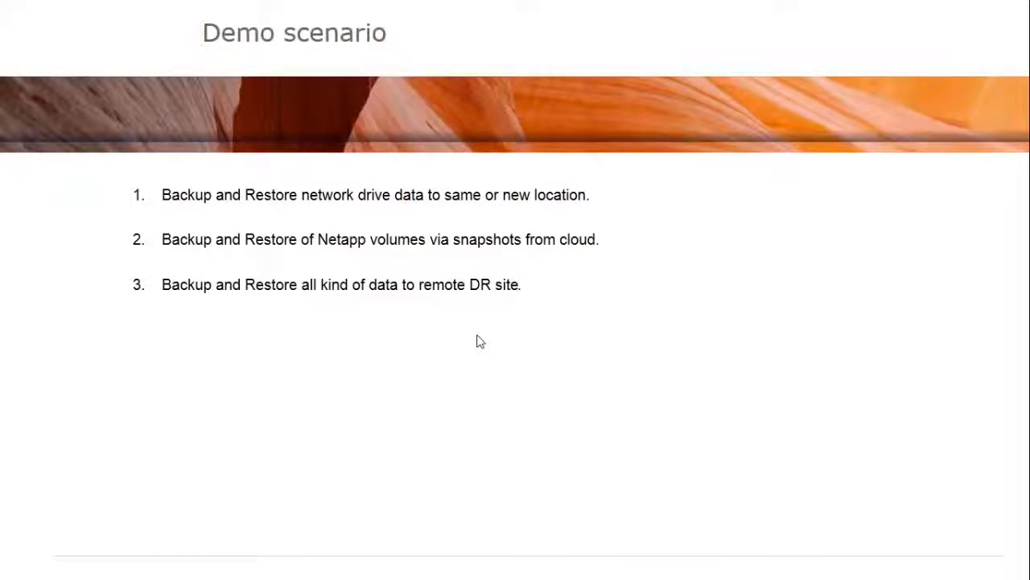
key("alt+Tab")
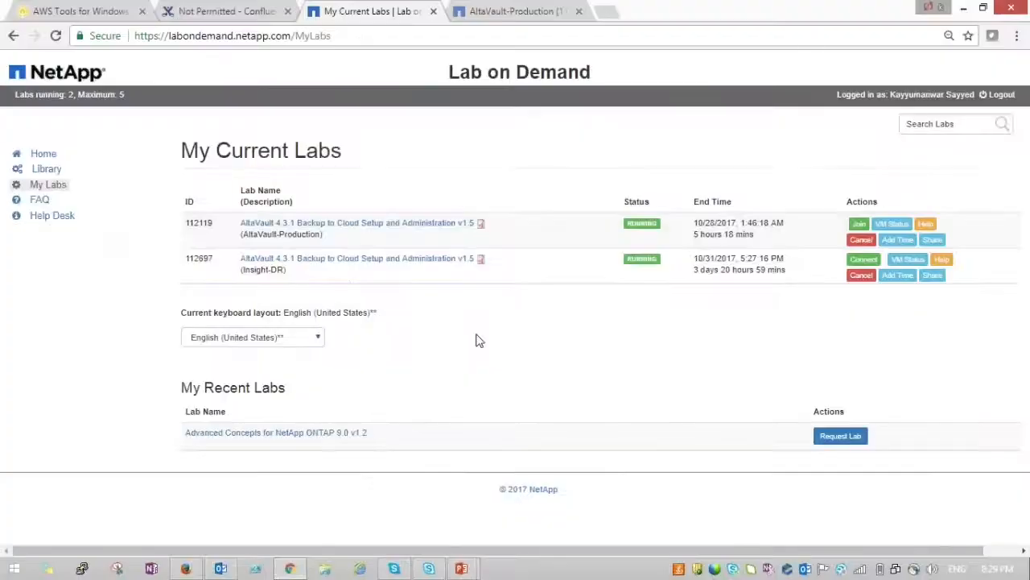
- Connect to the Insight-DR lab and sign in to AltaVault in Firefox
left_click(864, 260)
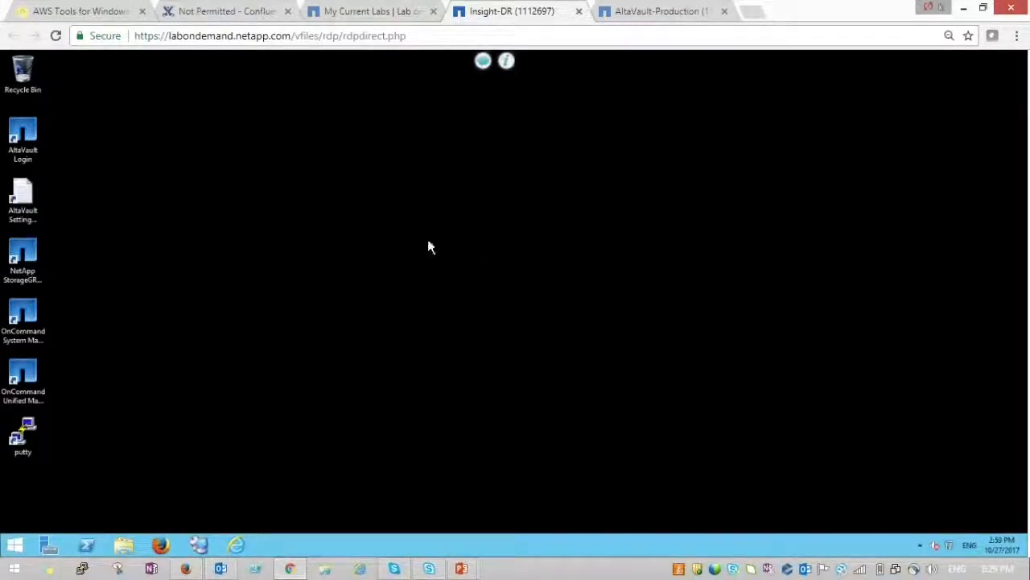
left_click(161, 548)
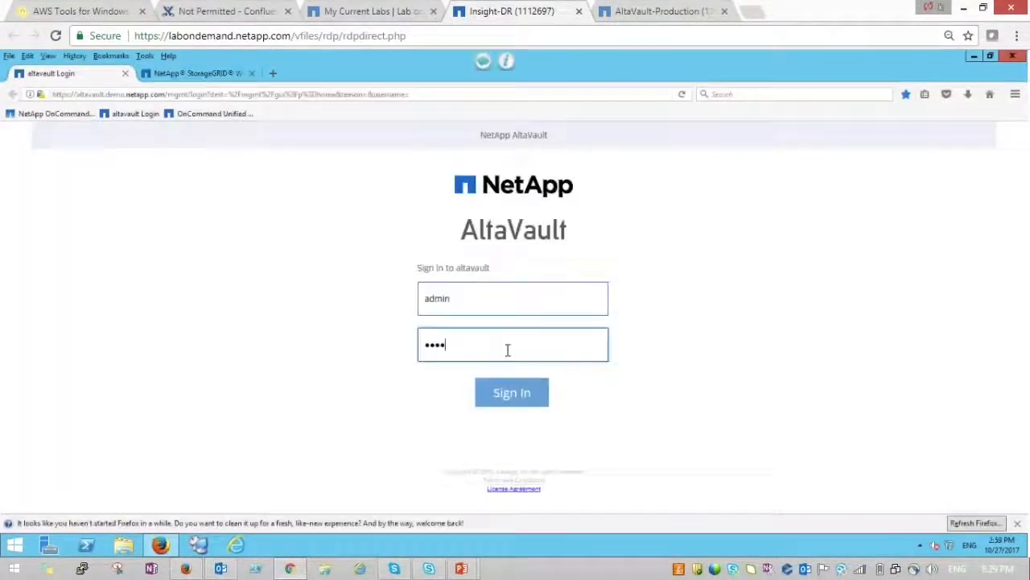
type("**")
key("Return")
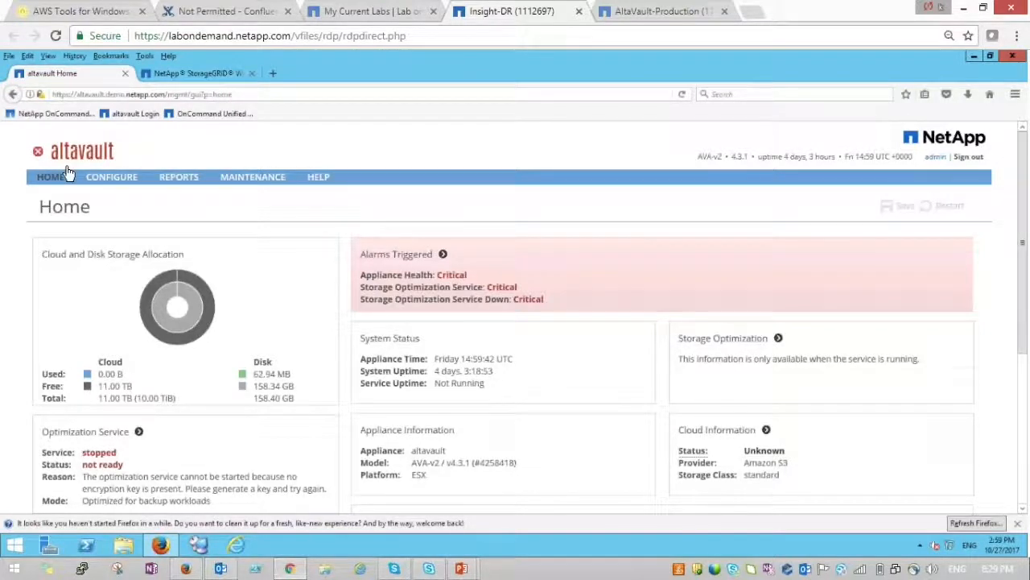
- Check the SMB and OST pages report the optimization service not running, then minimize Firefox
left_click(112, 179)
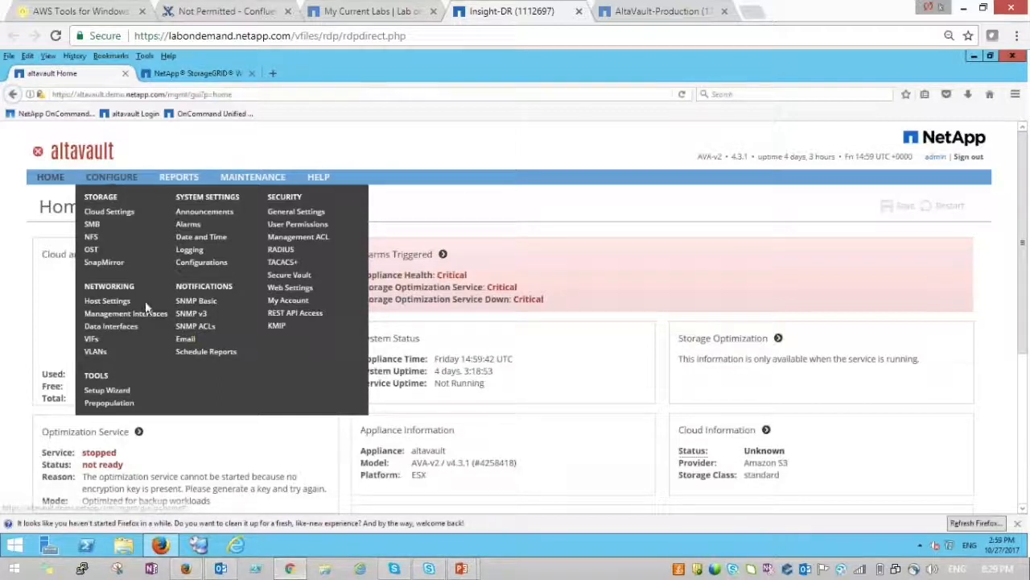
left_click(93, 225)
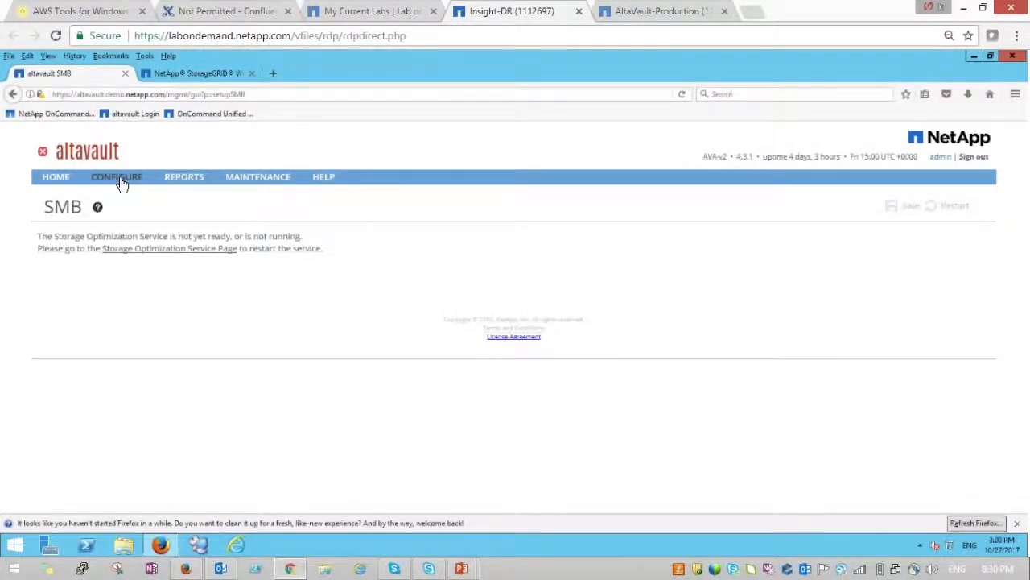
left_click(119, 181)
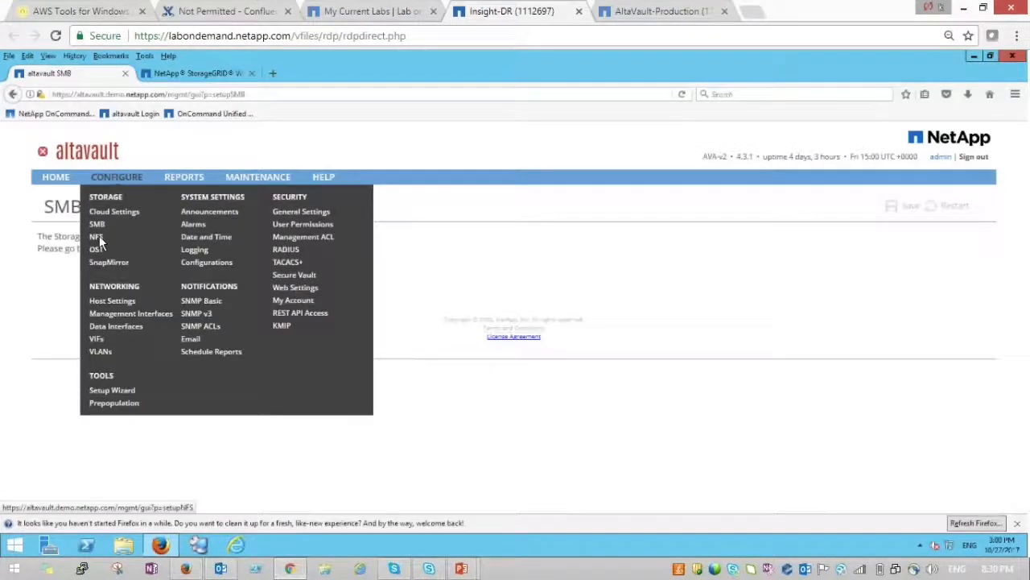
left_click(97, 250)
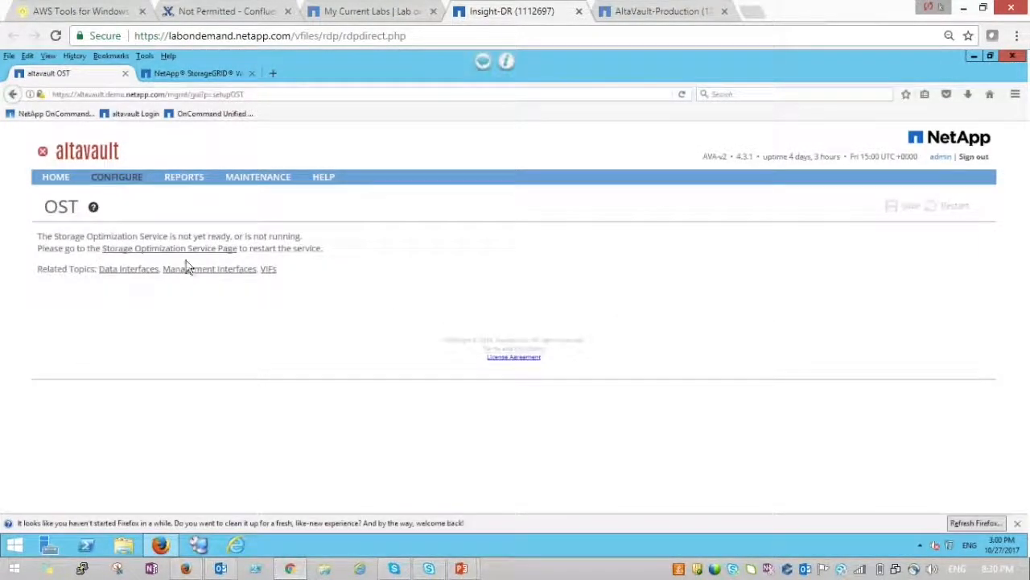
left_click(971, 58)
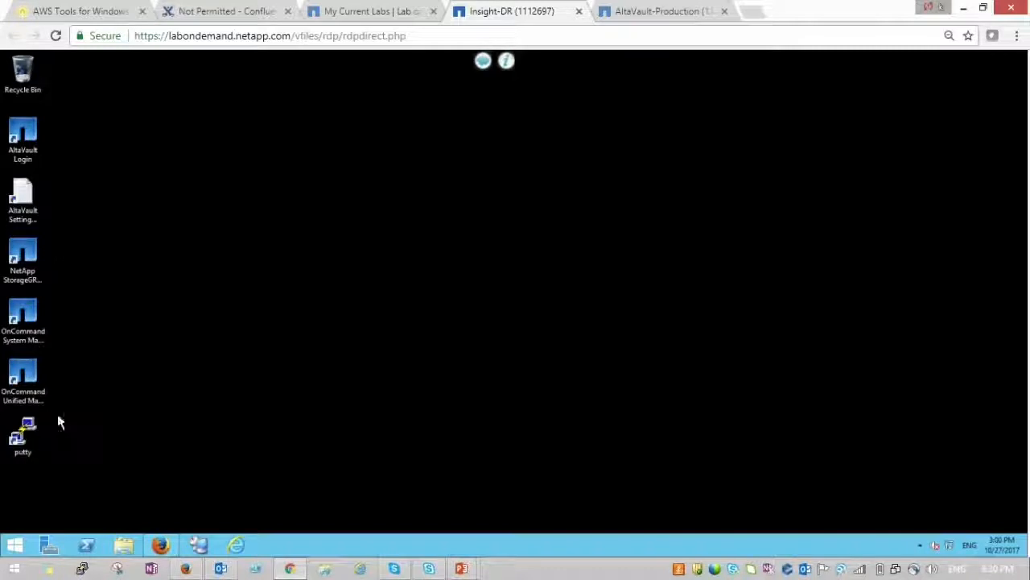
- Open a PuTTY SSH session to 192.168.0.101 and log in as admin
double_click(26, 431)
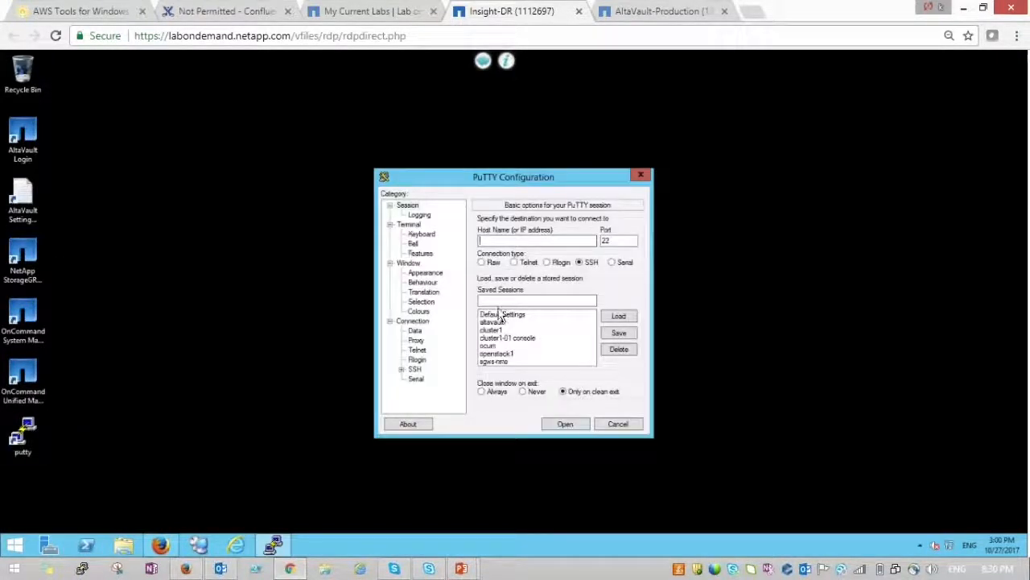
double_click(493, 330)
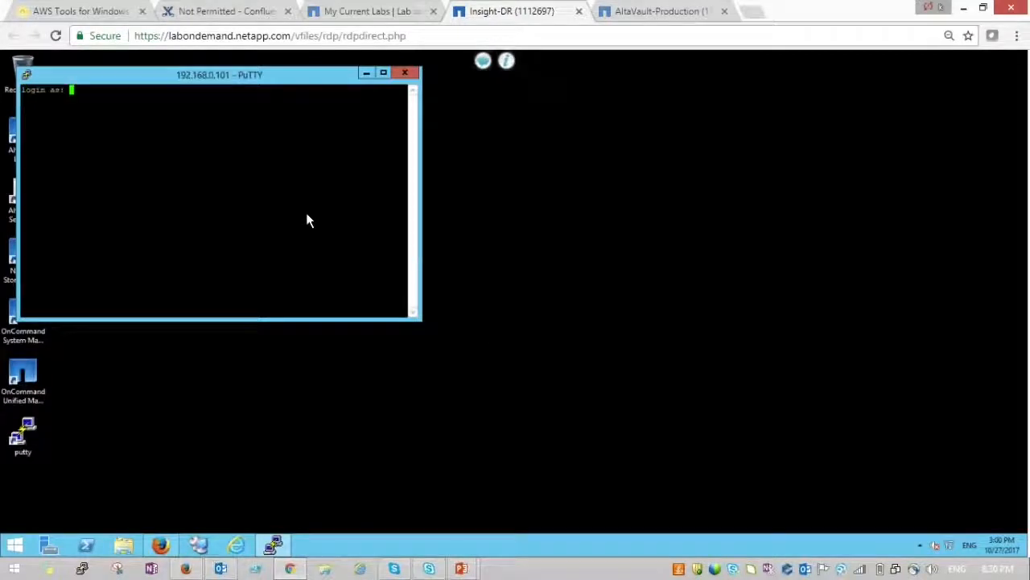
type("admin")
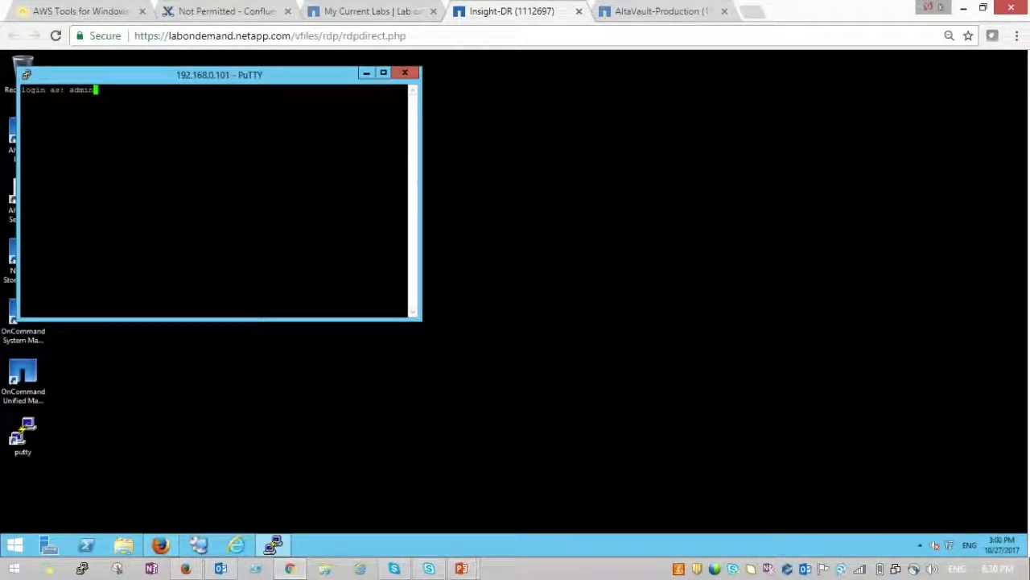
key("Return")
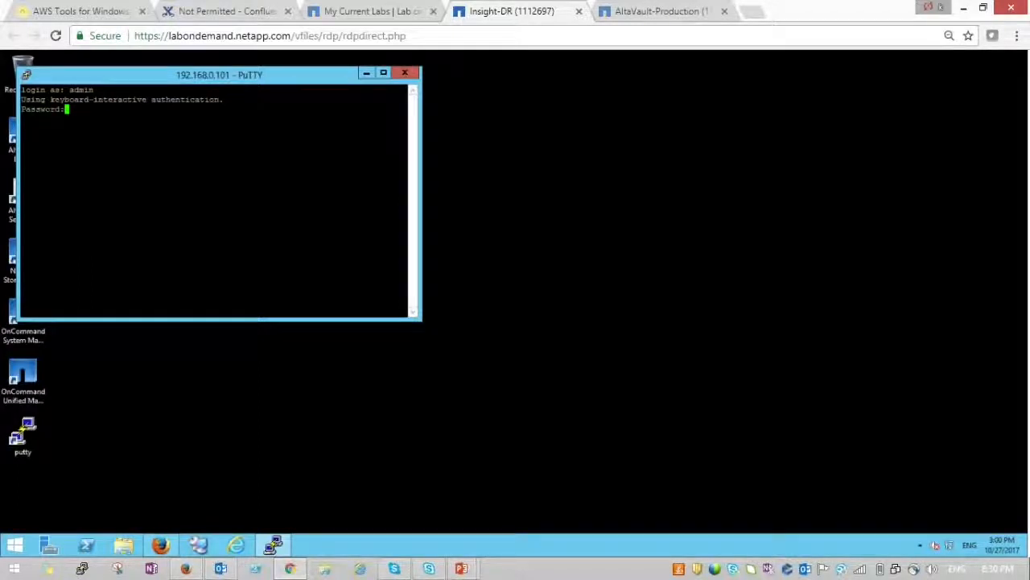
key("Return")
- List the cluster's volumes with 'vol show' and SnapMirror relationships with 'snapmirror show'
type("vo")
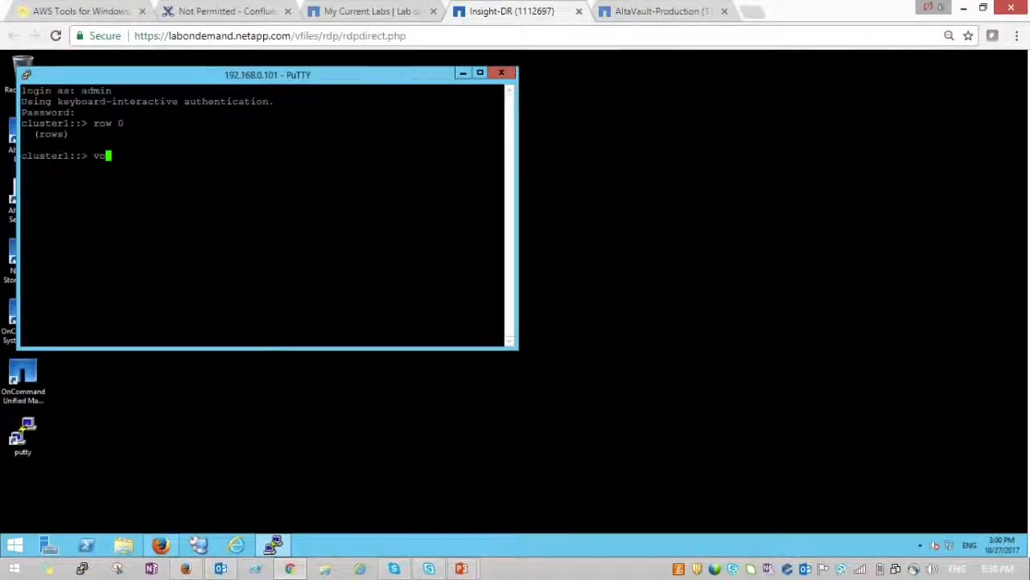
type("l show")
key("Return")
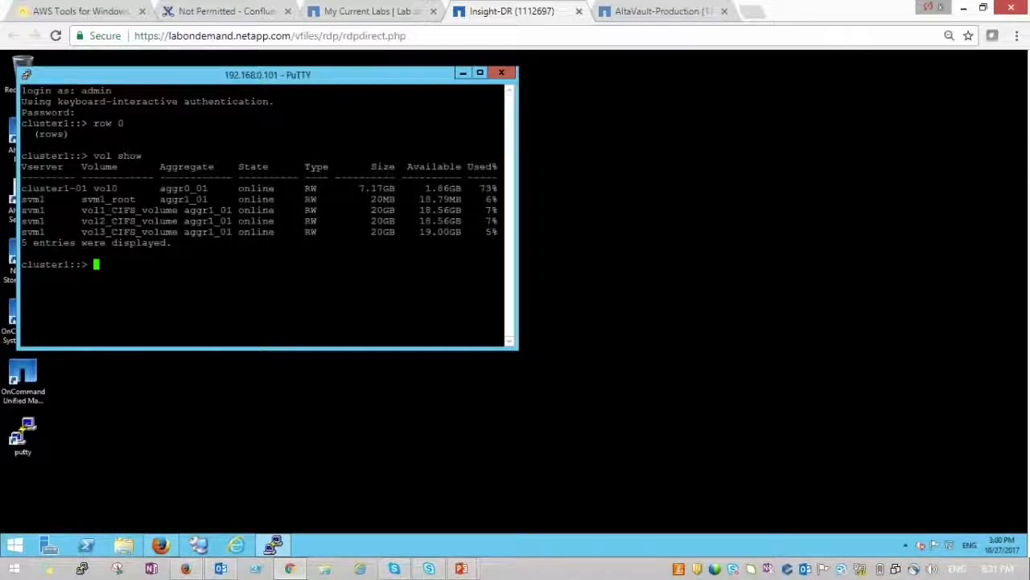
type("s")
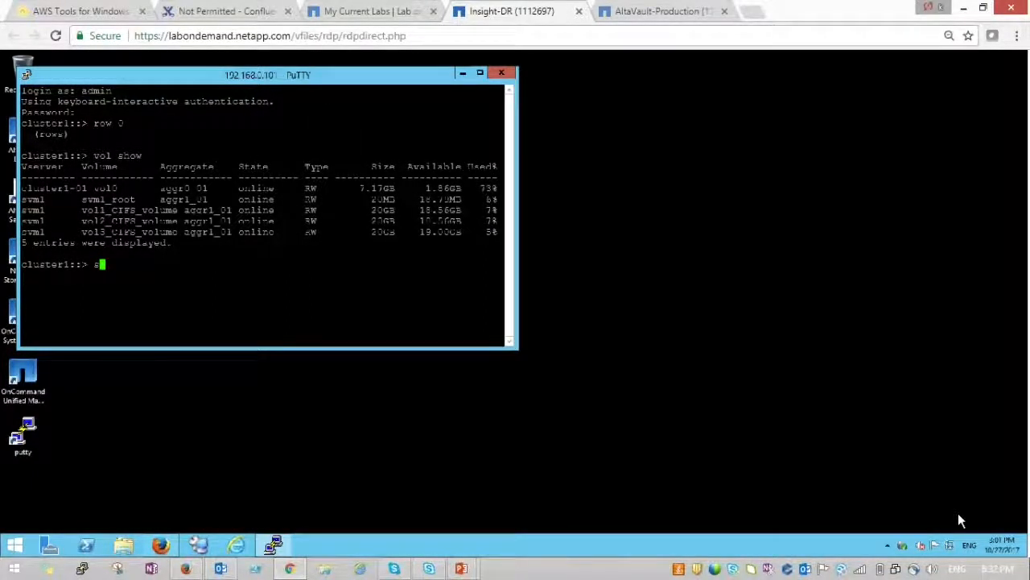
type("nap")
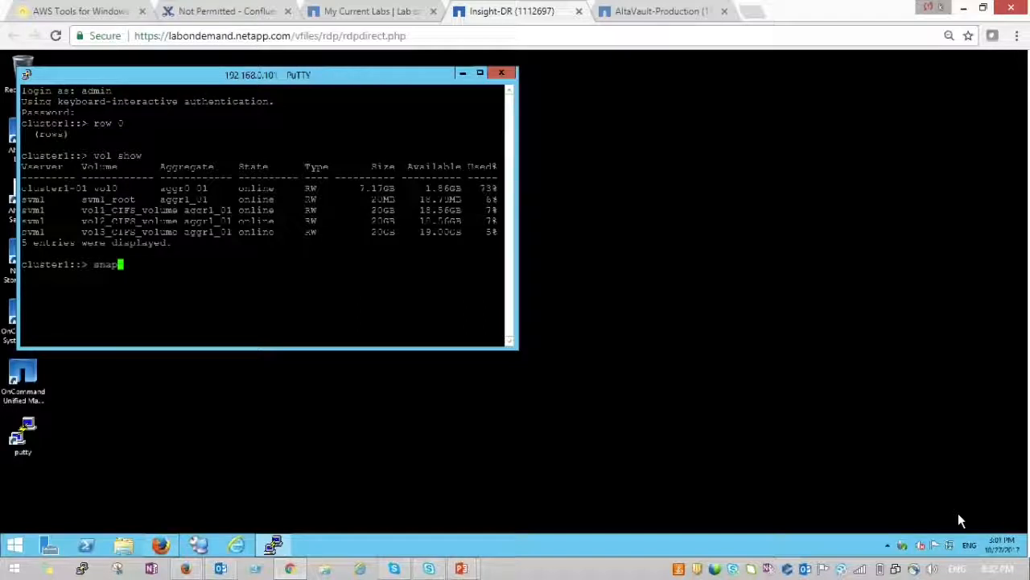
key("Tab")
type("mirror ")
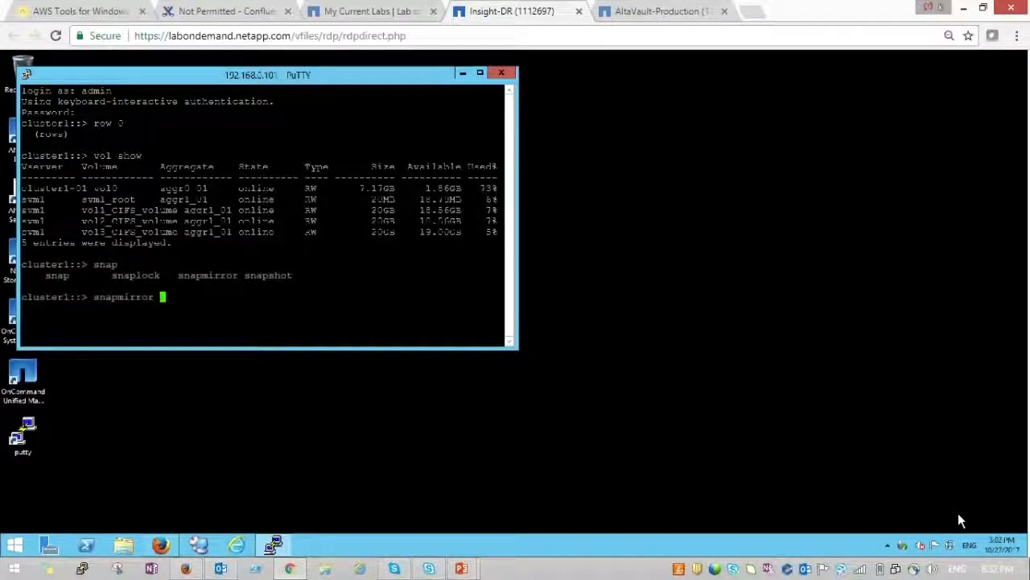
type("show")
key("Return")
key("Return")
key("Return")
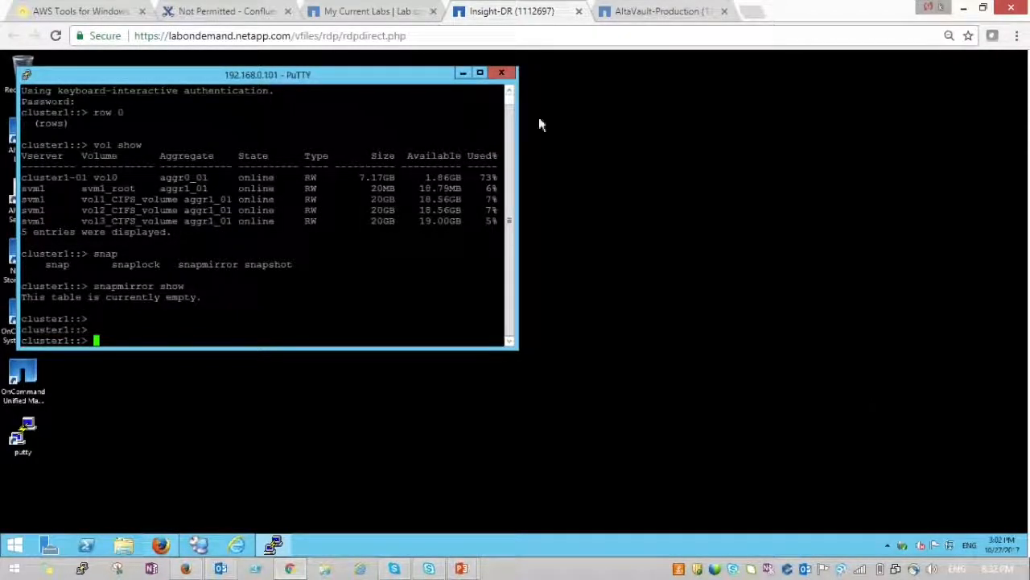
- Run 'lun show' to confirm no LUNs, then bring up the remote desktop manager
left_click(463, 72)
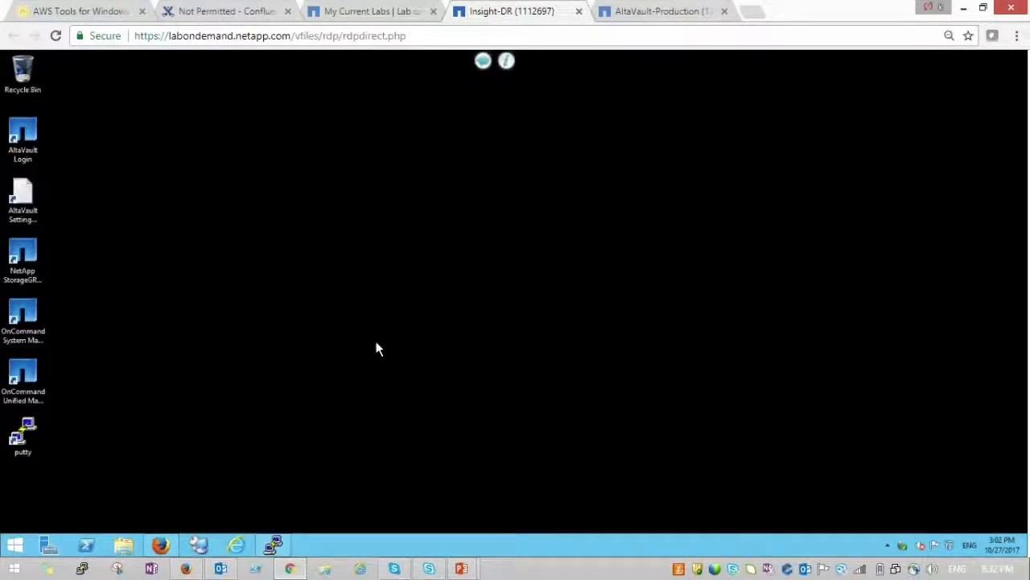
left_click(274, 546)
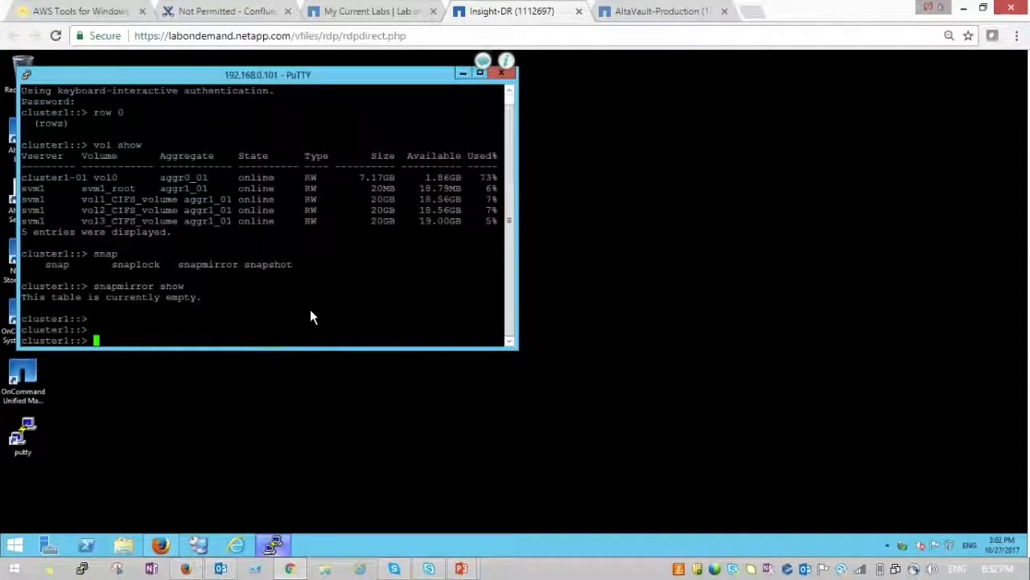
type("lun show")
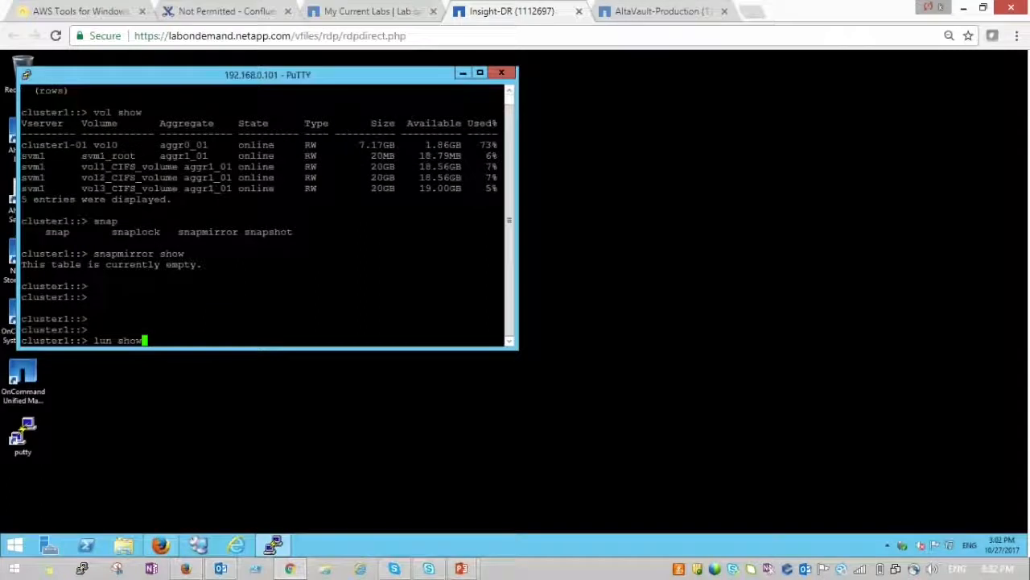
key("Return")
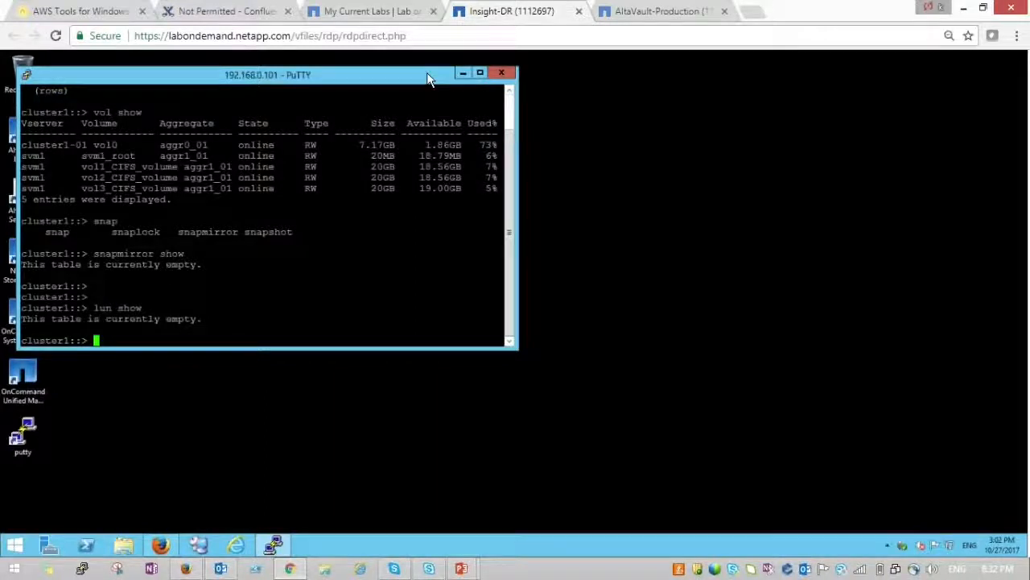
left_click_drag(430, 76, 713, 113)
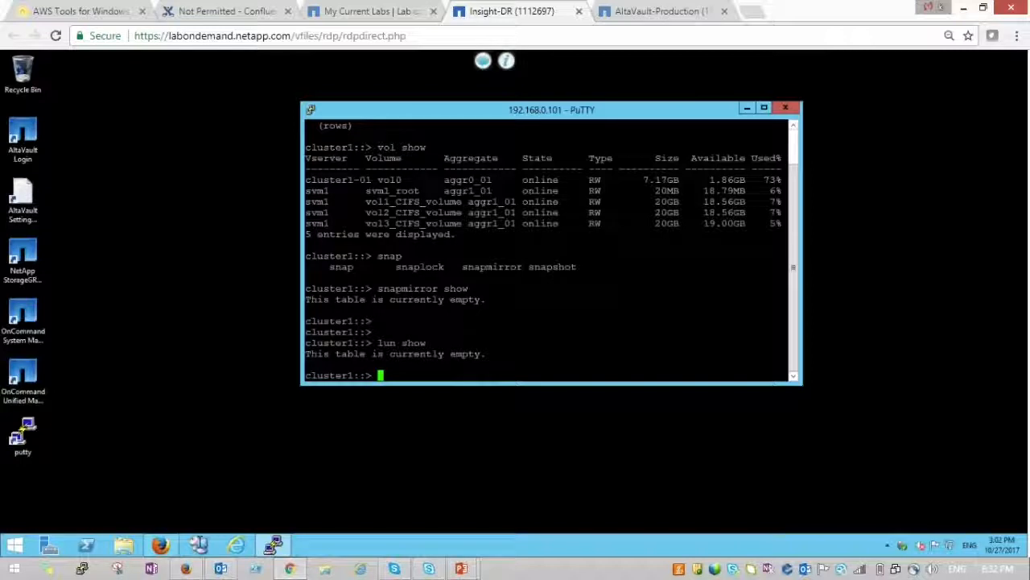
left_click(199, 545)
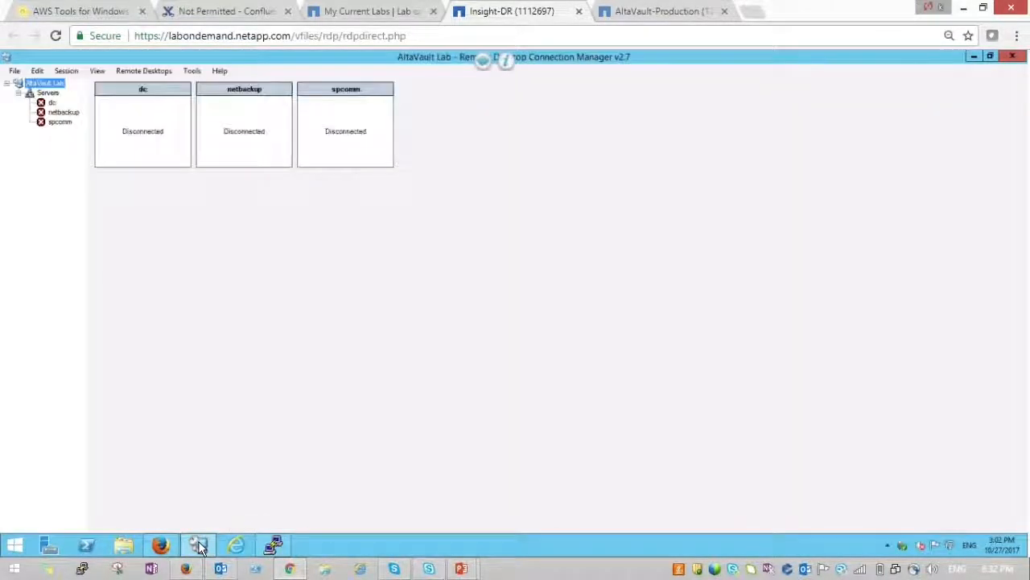
- Connect to the netbackup server and log in to the NetBackup Administration Console
double_click(61, 115)
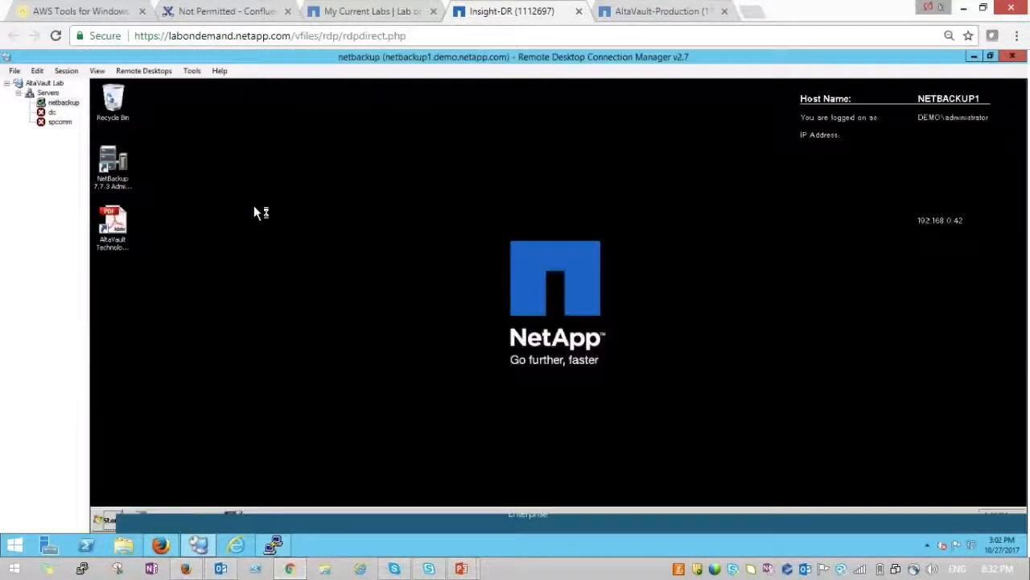
double_click(109, 163)
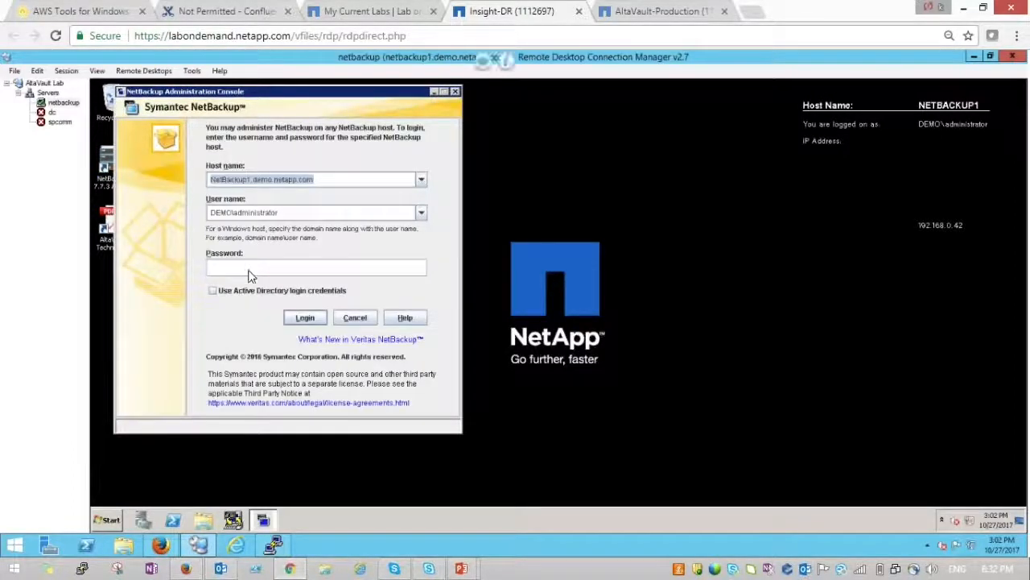
left_click(249, 270)
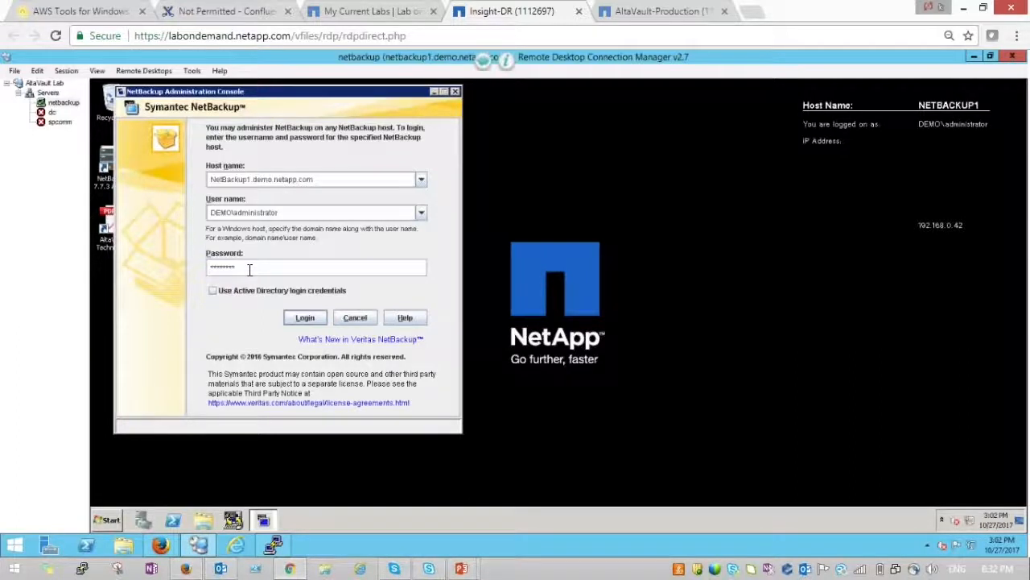
key("Return")
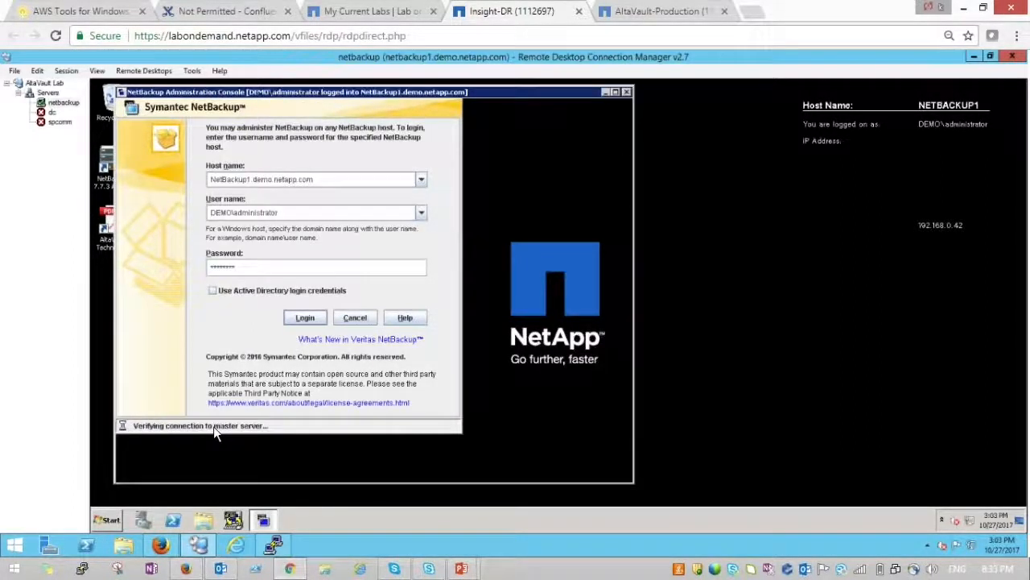
- Review Policies, Storage Units and Catalog, confirming no policies and 0 storage units exist
left_click(615, 92)
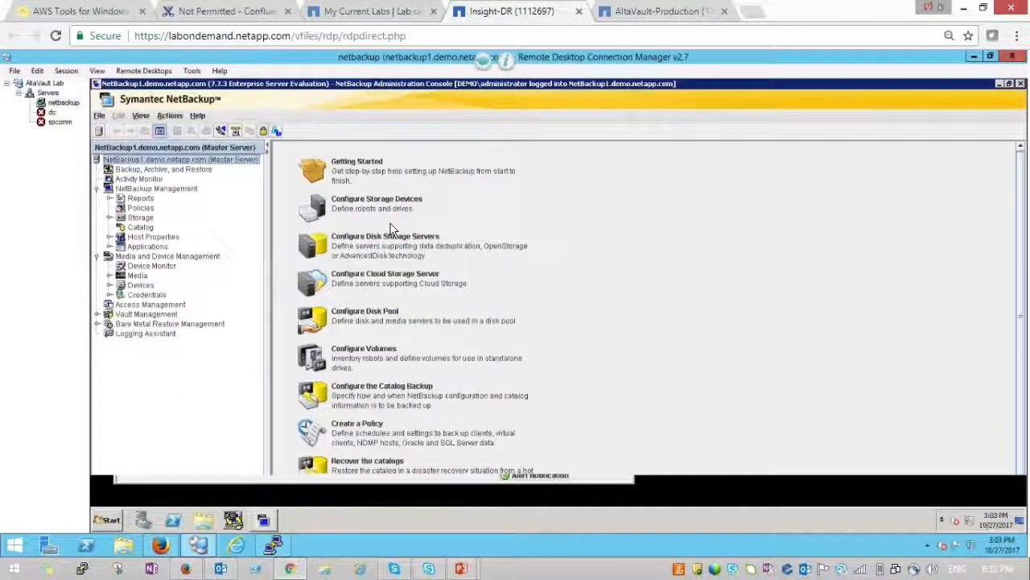
left_click(141, 209)
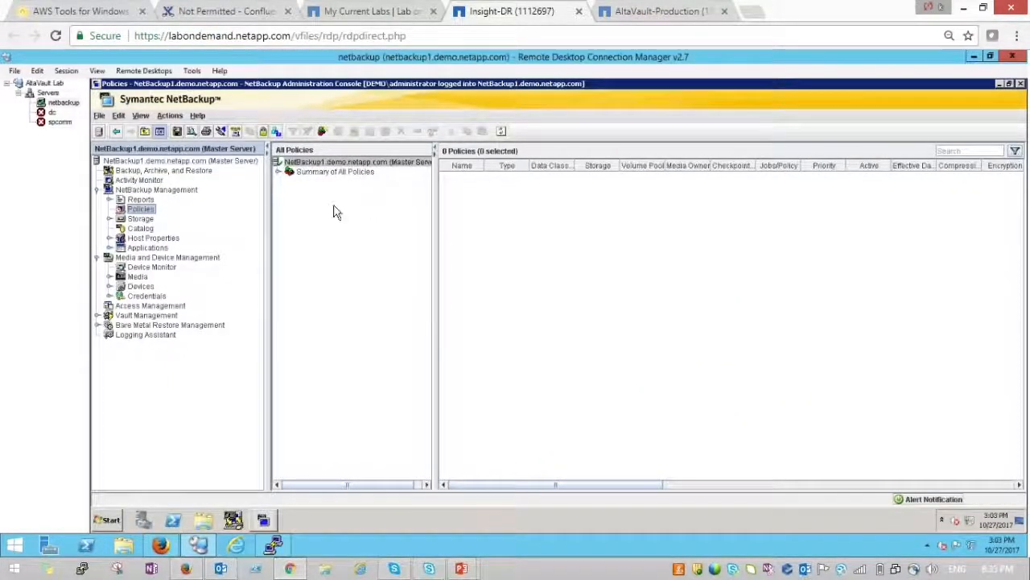
left_click(141, 219)
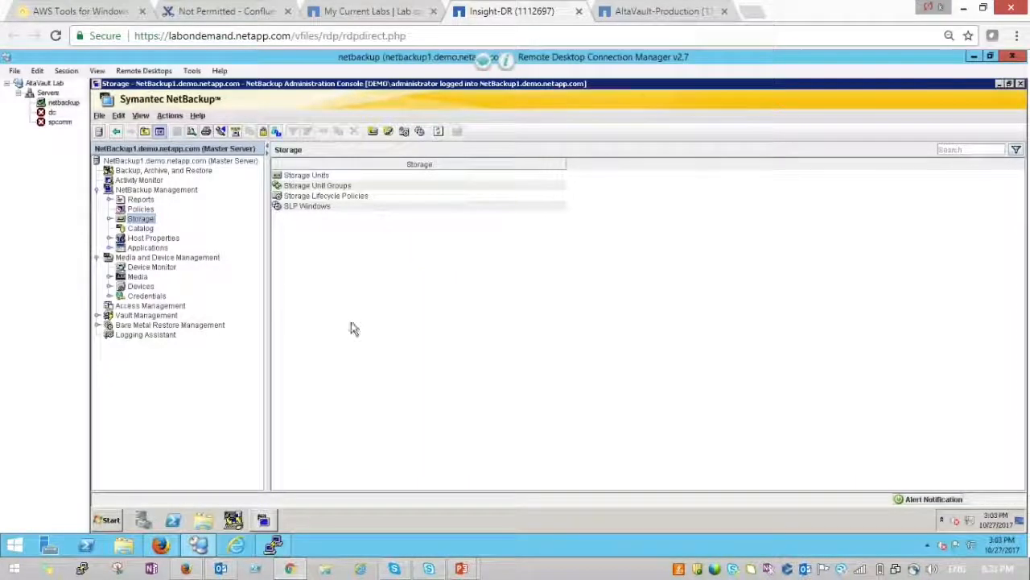
double_click(302, 177)
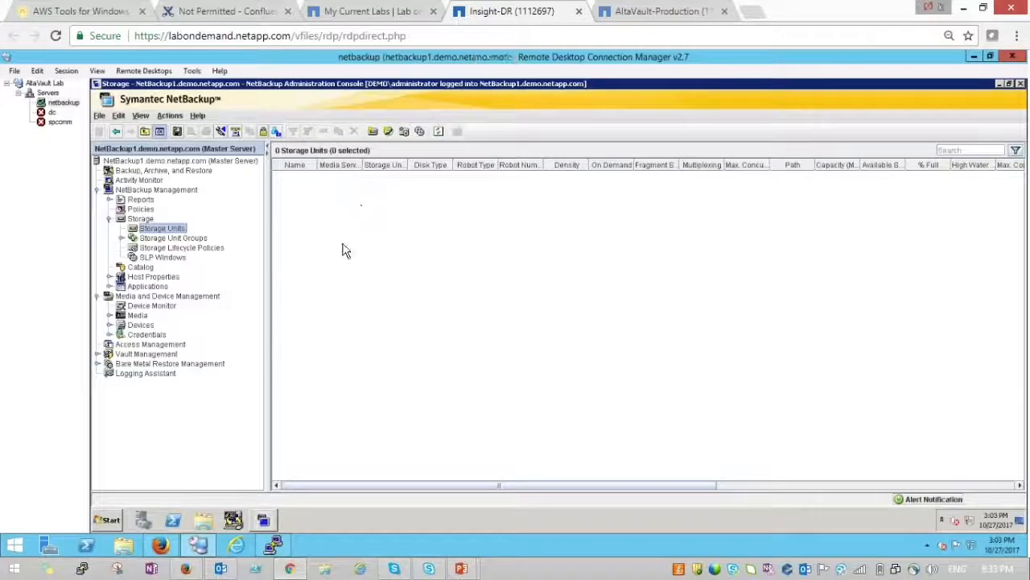
left_click(140, 267)
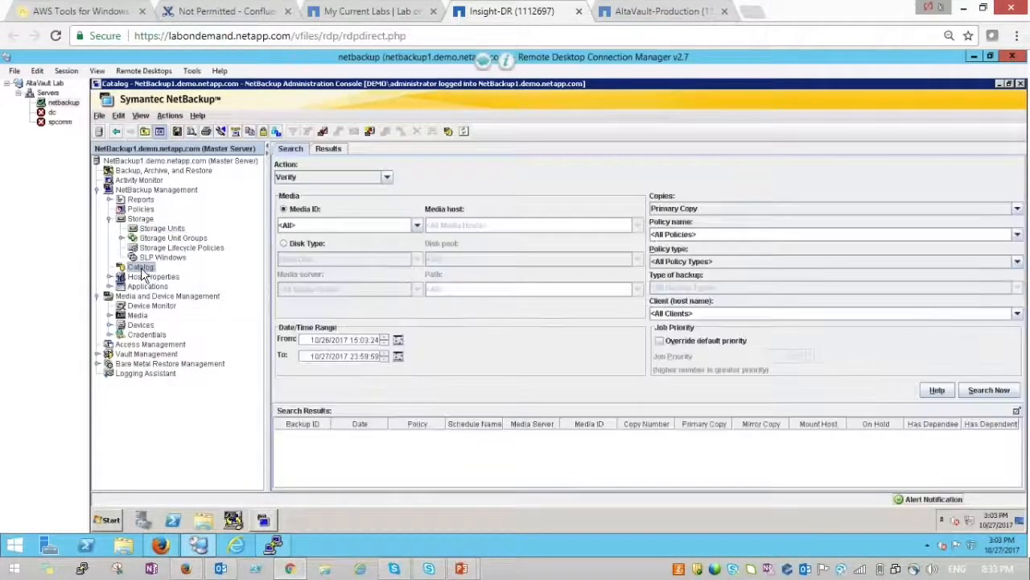
left_click(162, 228)
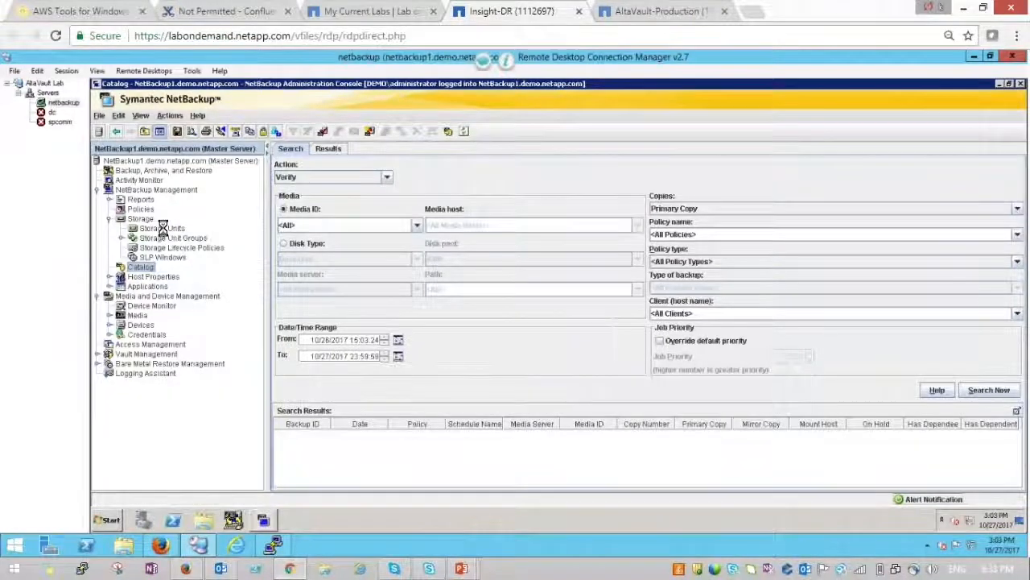
left_click(1002, 88)
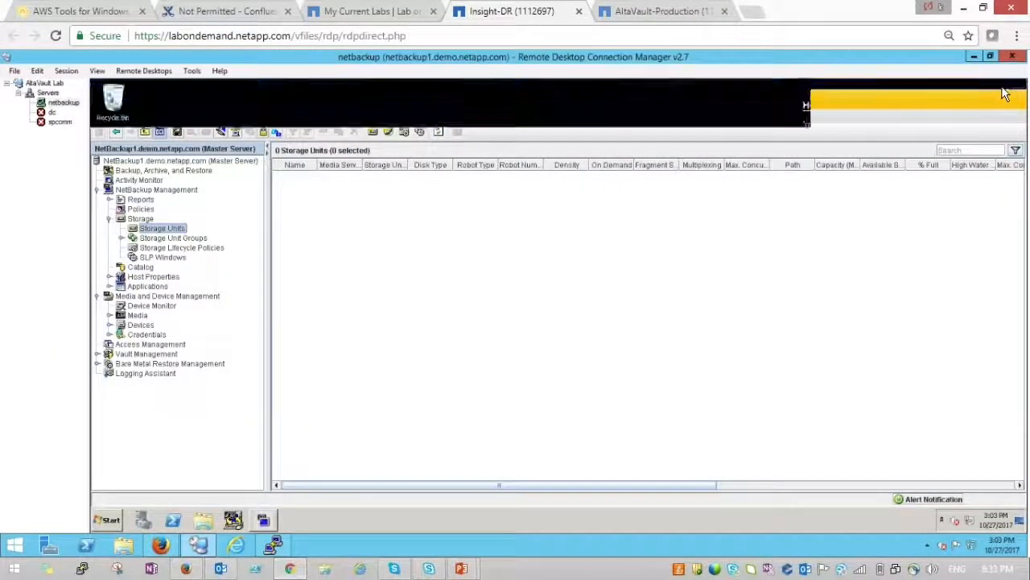
- Go to cloud.google.com in a new Firefox tab
left_click(974, 56)
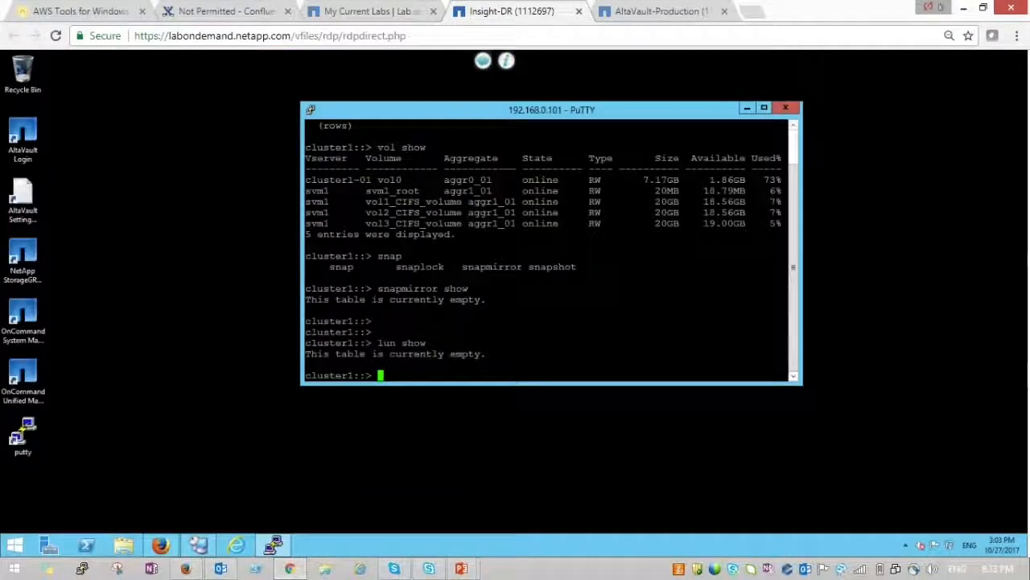
left_click(171, 547)
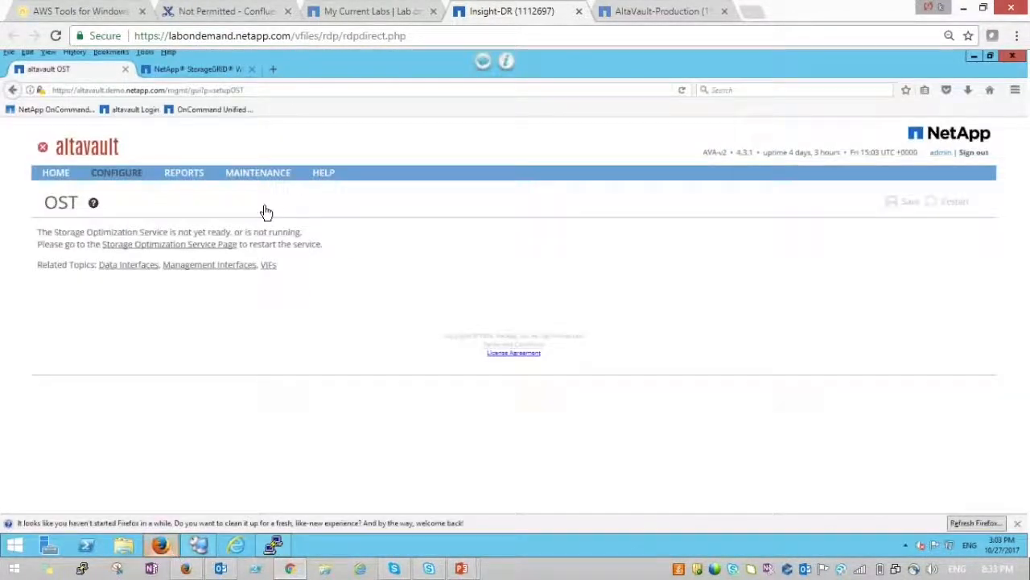
left_click(274, 70)
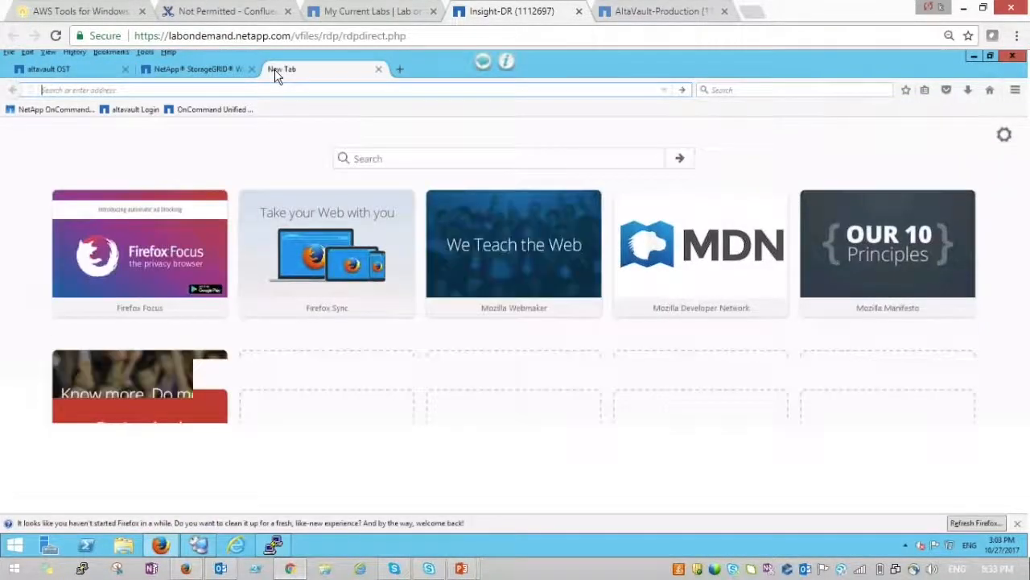
type("cloud")
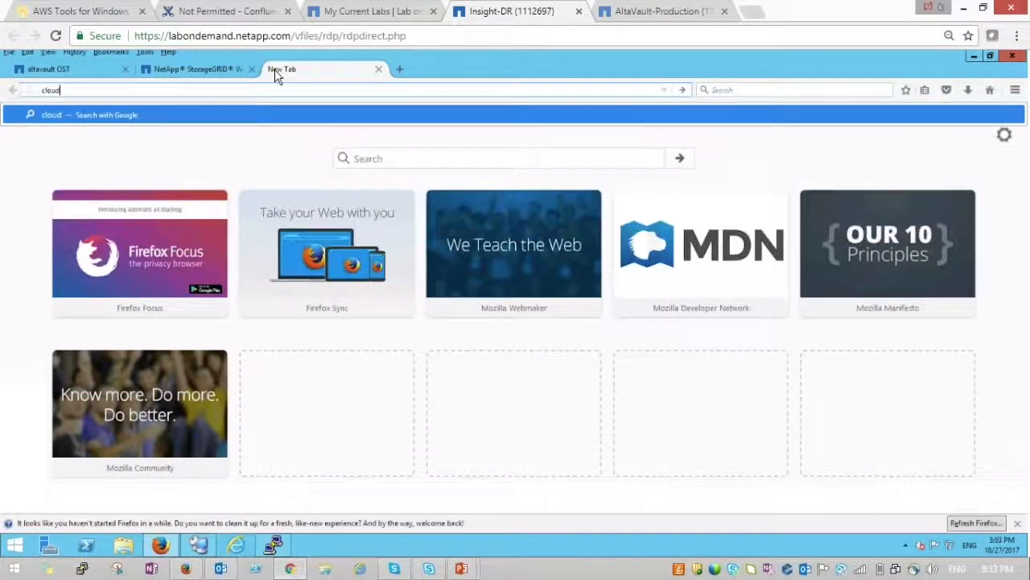
type(".google.com")
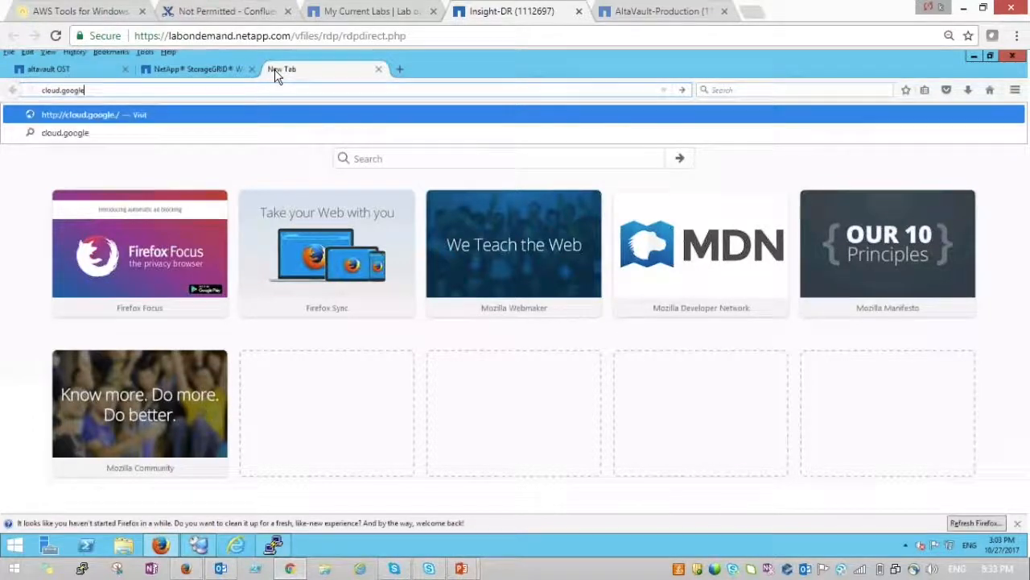
key("Return")
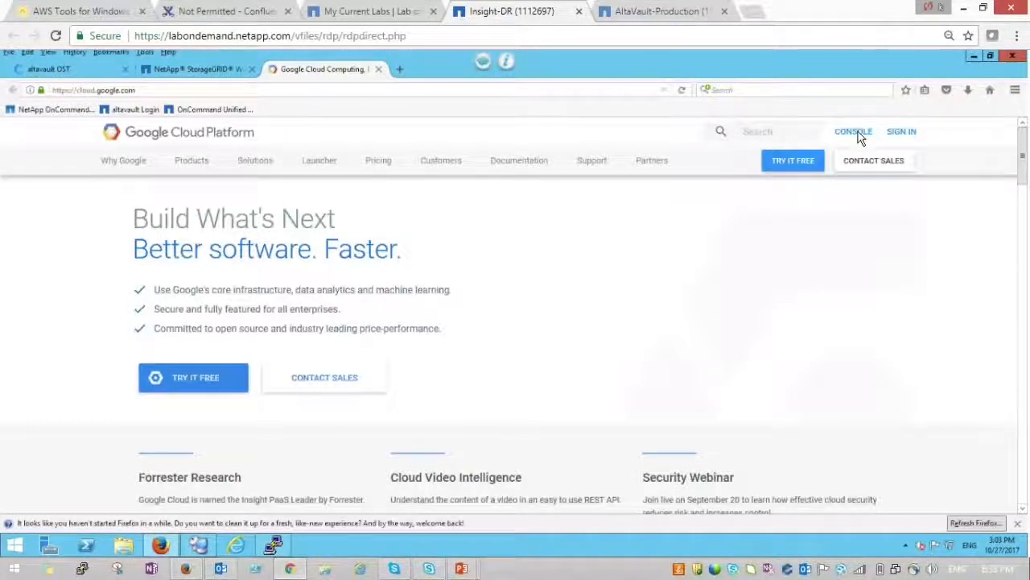
- Sign in to the Google Cloud console with the account e-mail and password
left_click(854, 135)
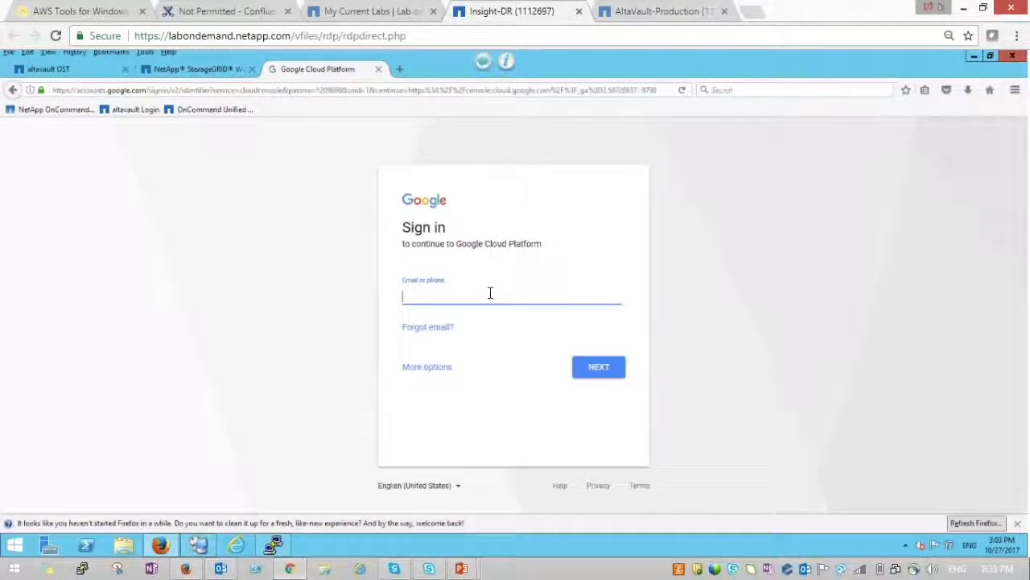
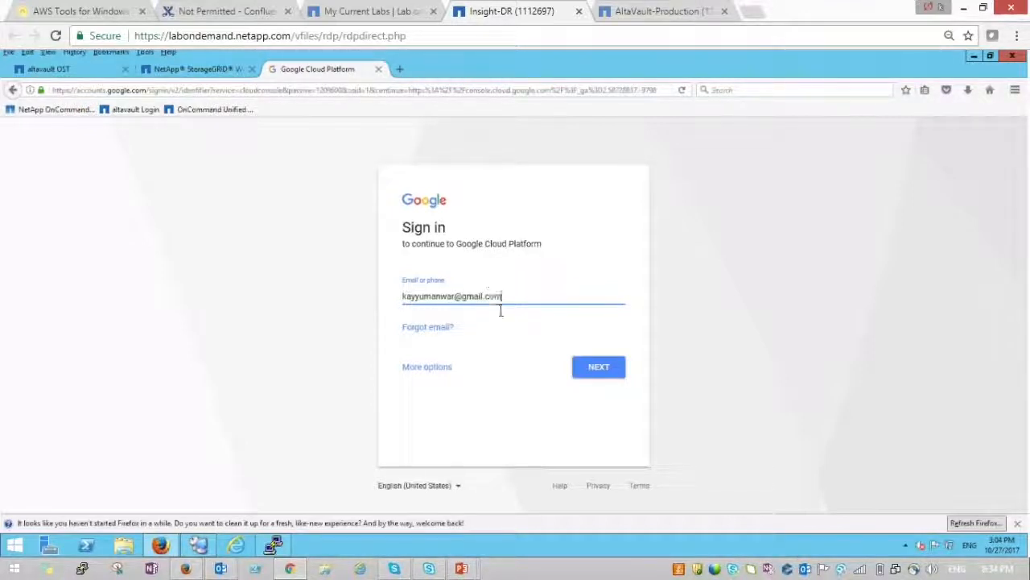
left_click(599, 367)
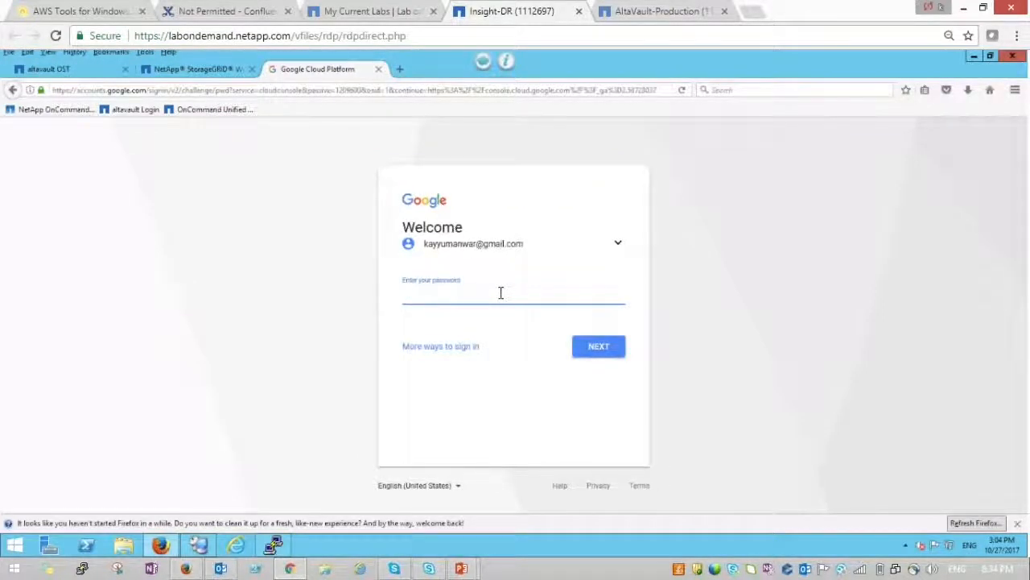
type("•••••••••••••")
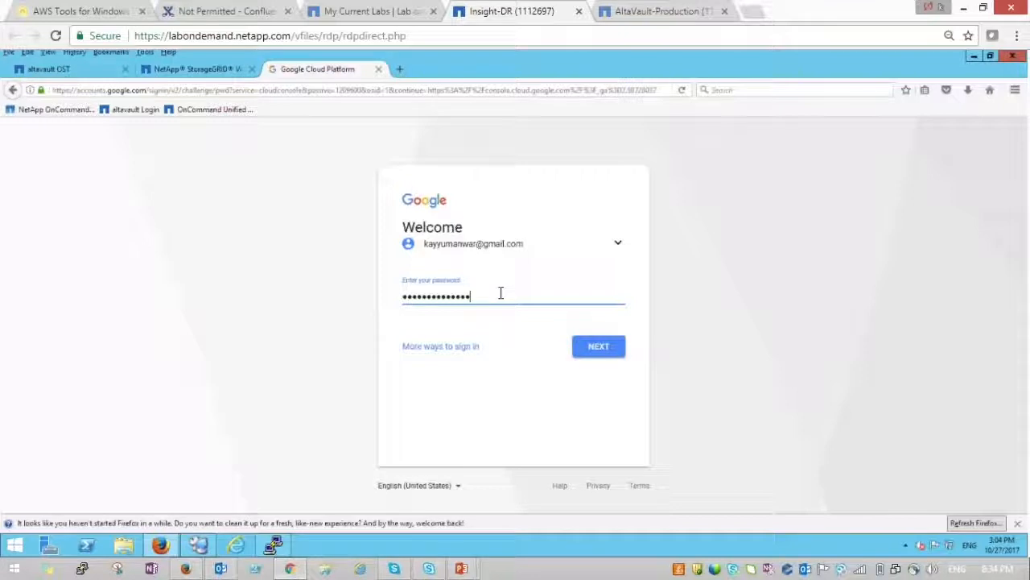
key("Return")
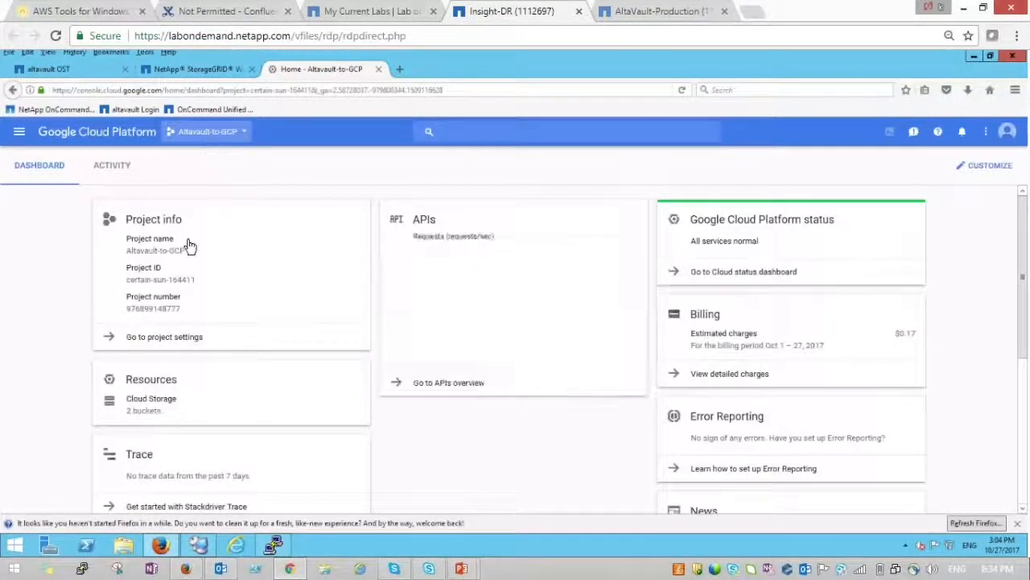
- Look through the altavault-to-gcp bucket, then open av-to-gcp's Key and config folder
left_click(147, 415)
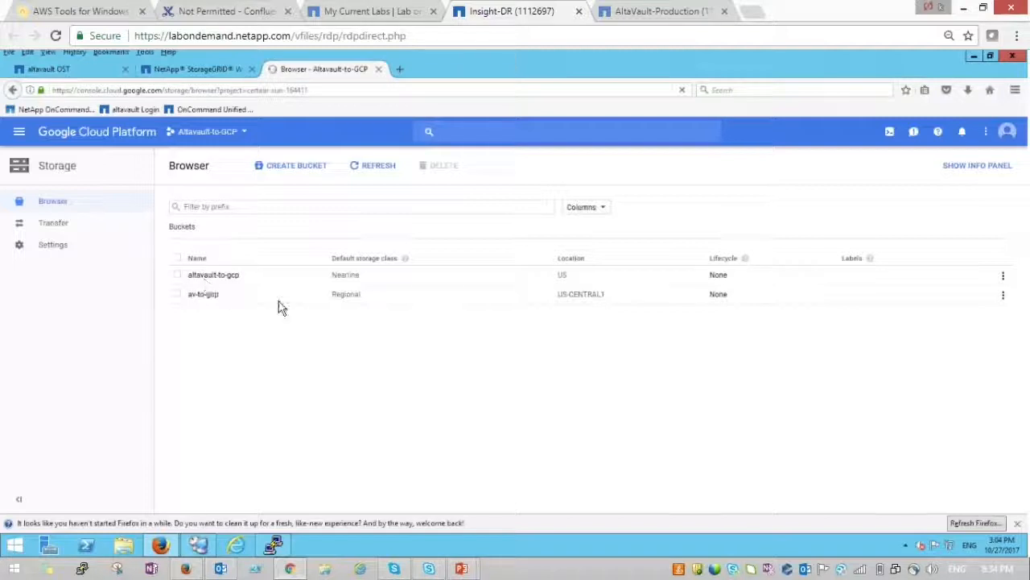
left_click(220, 274)
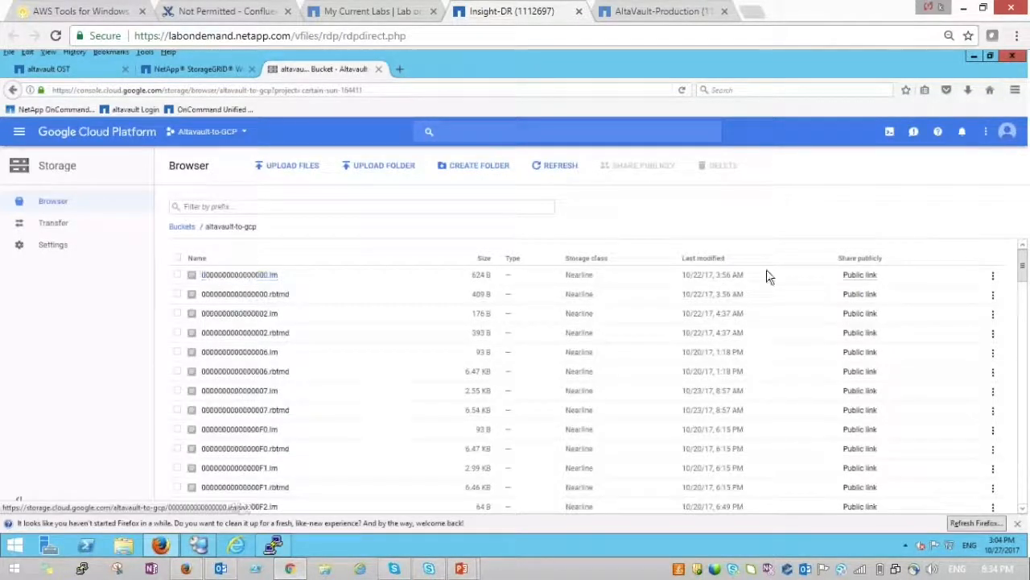
left_click_drag(1024, 265, 1025, 375)
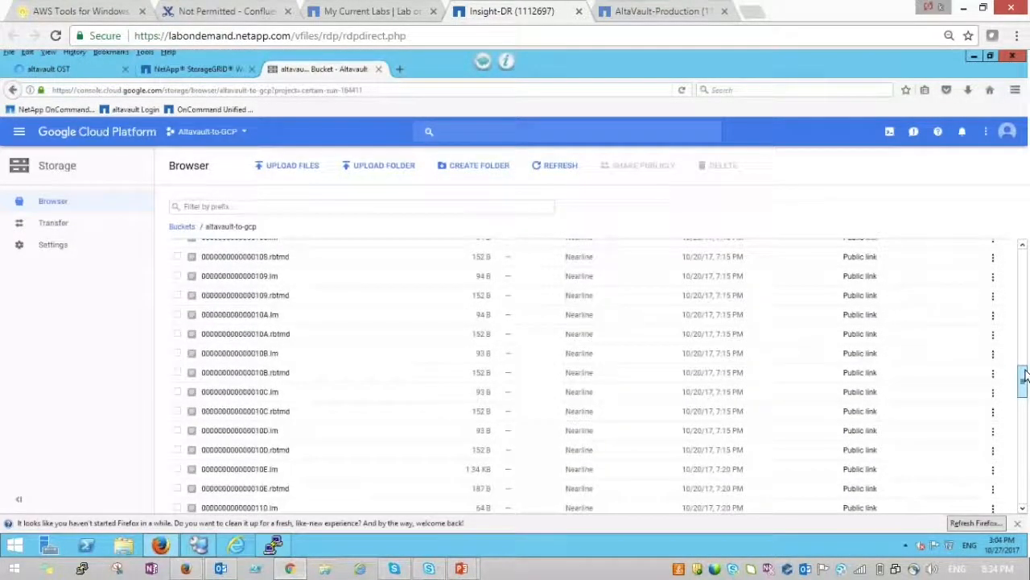
left_click_drag(1021, 260, 1015, 258)
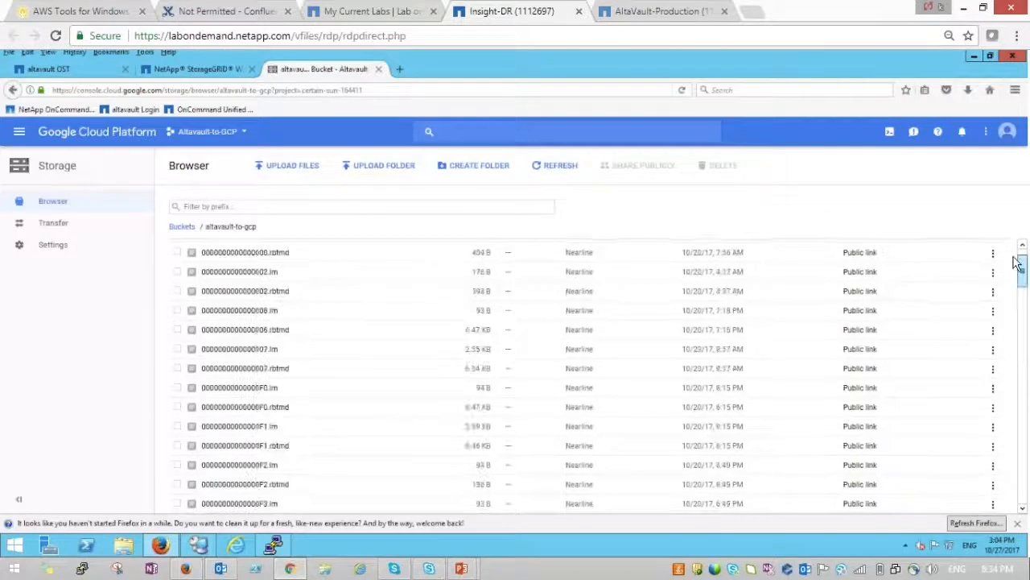
left_click(185, 229)
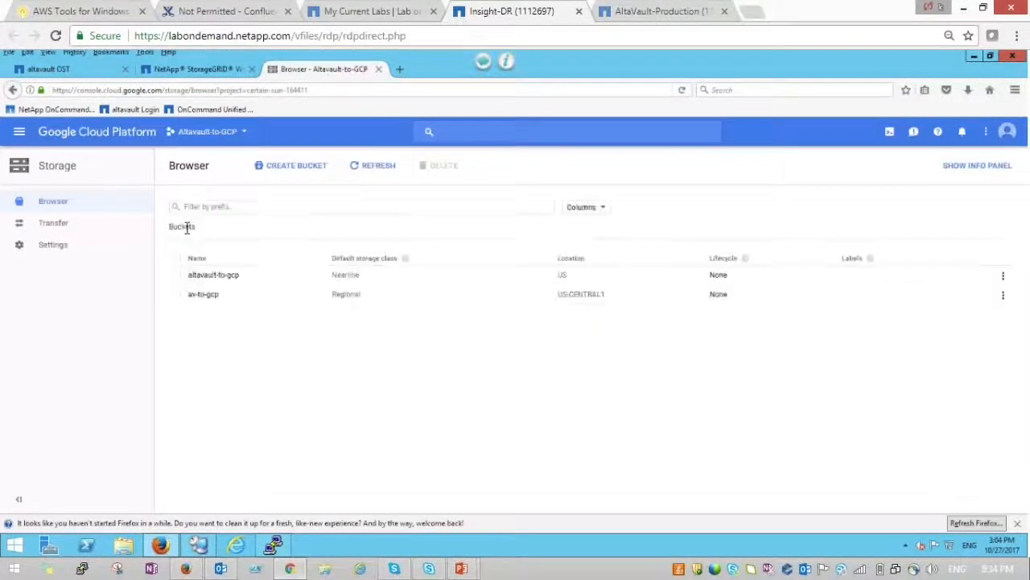
left_click(210, 300)
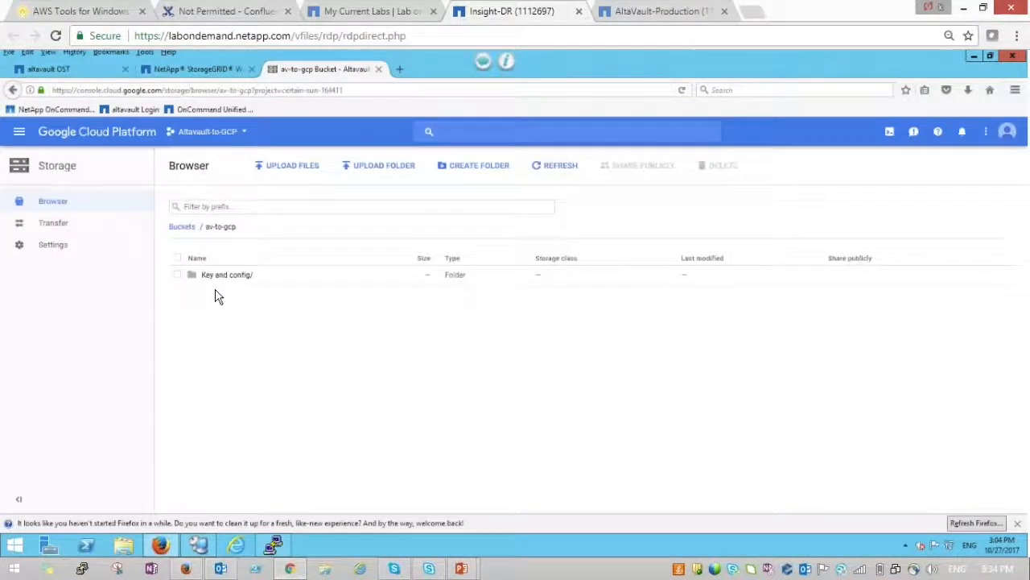
left_click(226, 279)
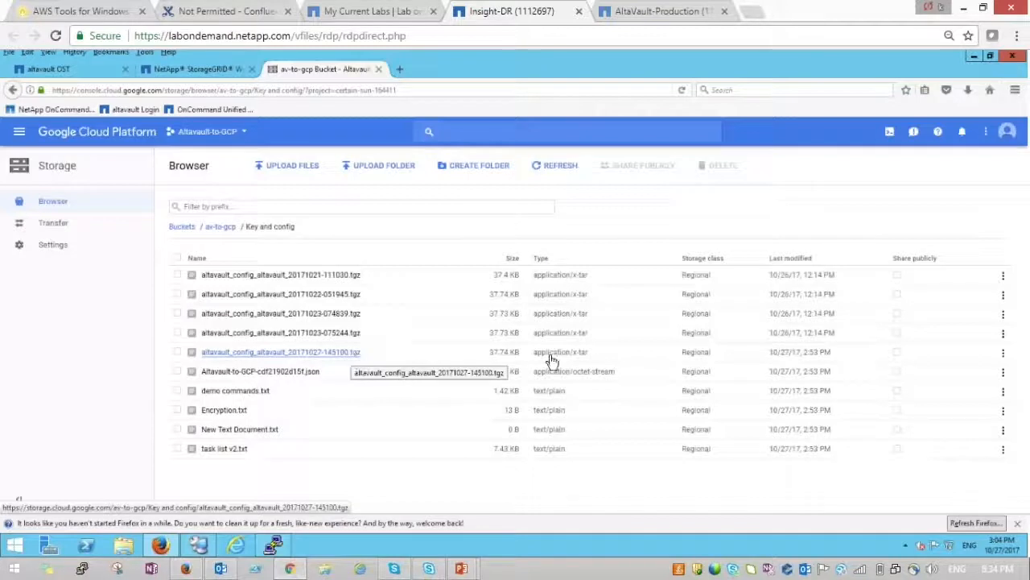
- Share publicly the 20171027 .tgz, the .json, Encryption.txt, demo commands.txt and task list v2.txt
left_click(898, 354)
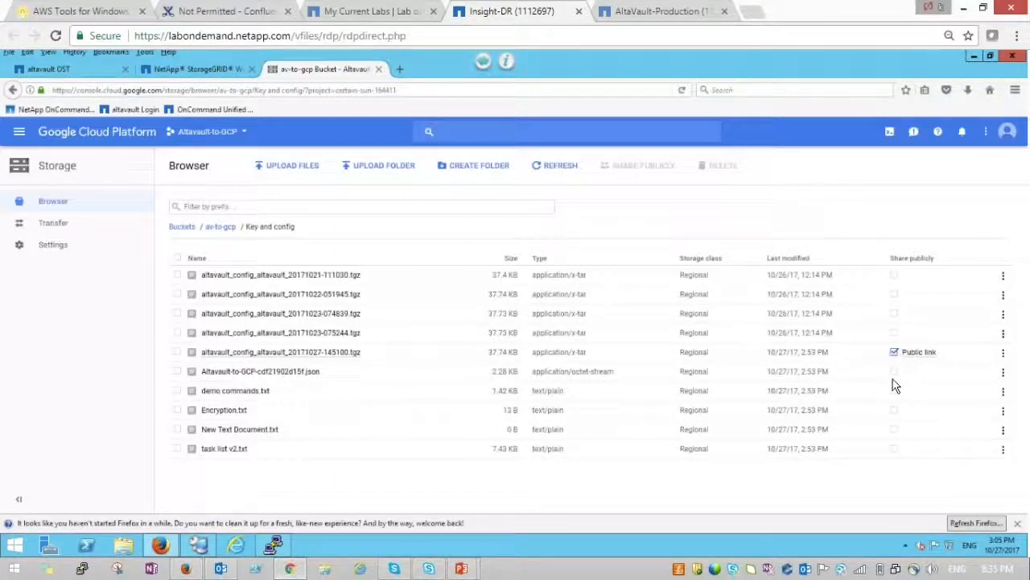
left_click(894, 371)
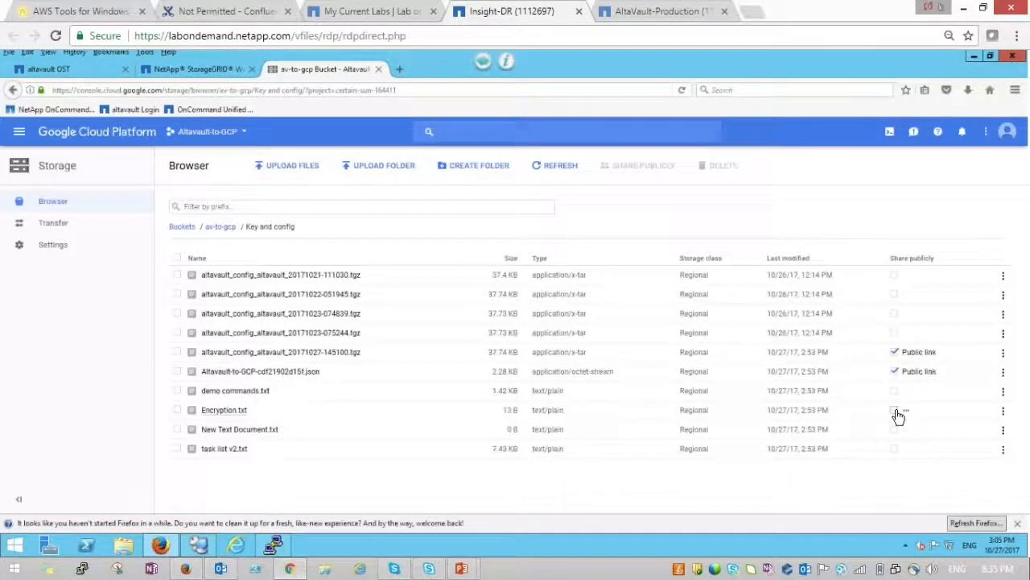
left_click(895, 412)
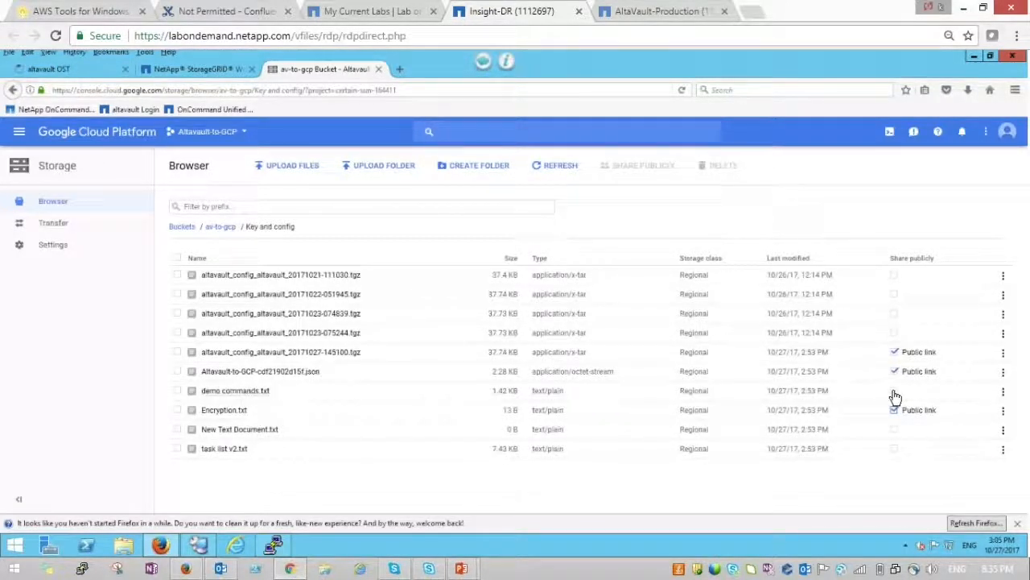
left_click(894, 394)
left_click(895, 450)
- Download the 20171027 config archive and the .json key via their public links
left_click(926, 357)
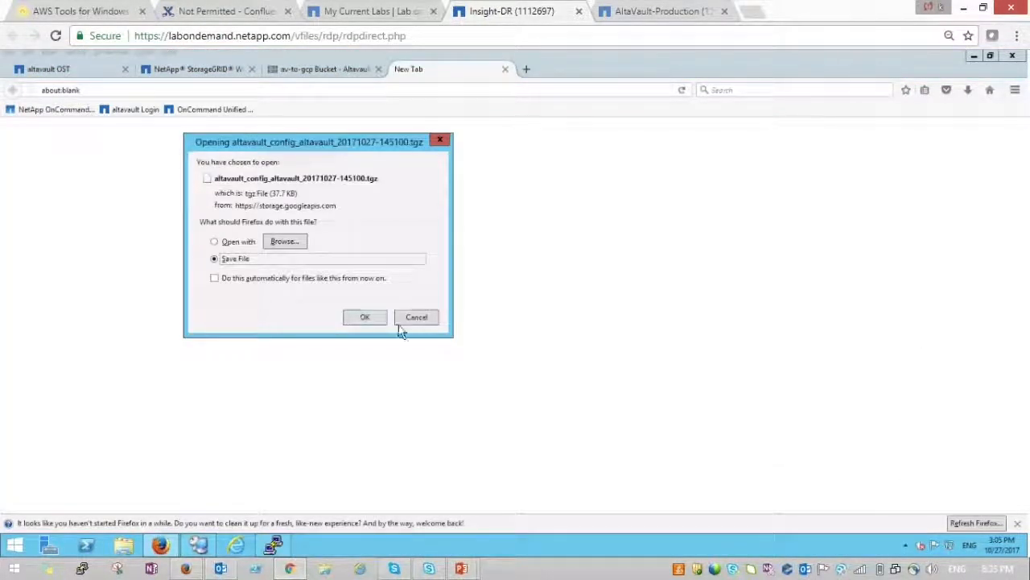
left_click(365, 317)
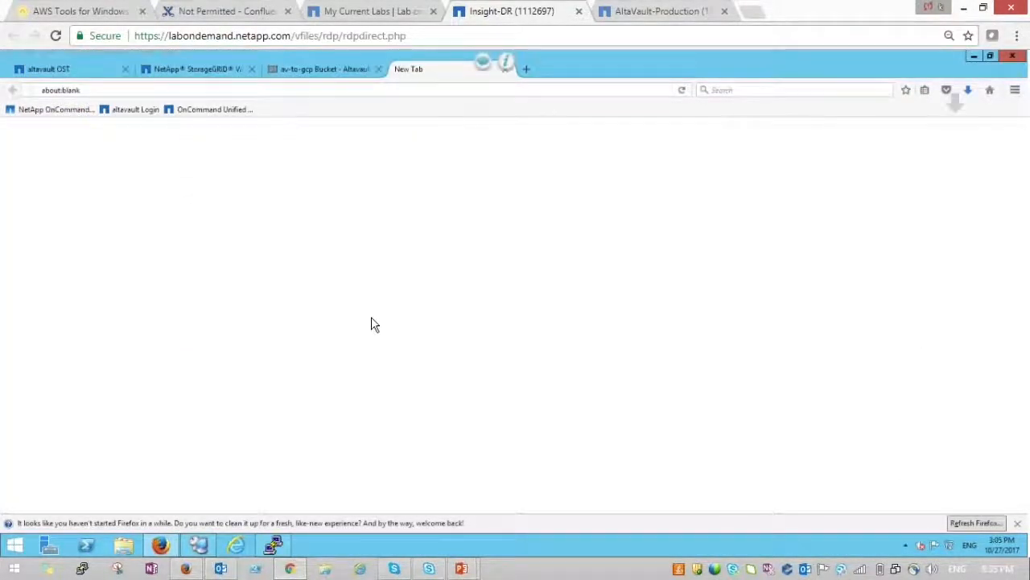
left_click(331, 69)
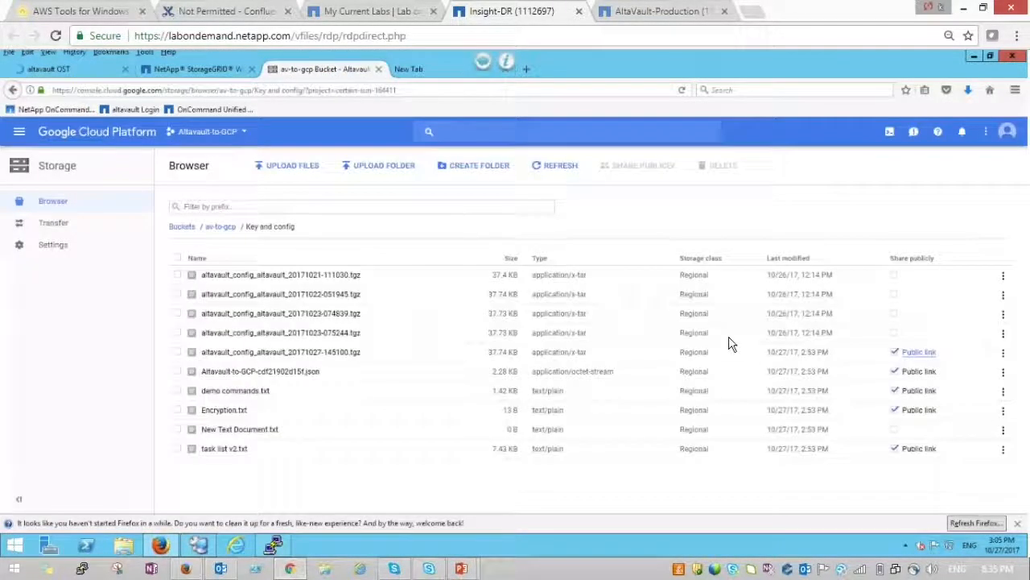
left_click(925, 373)
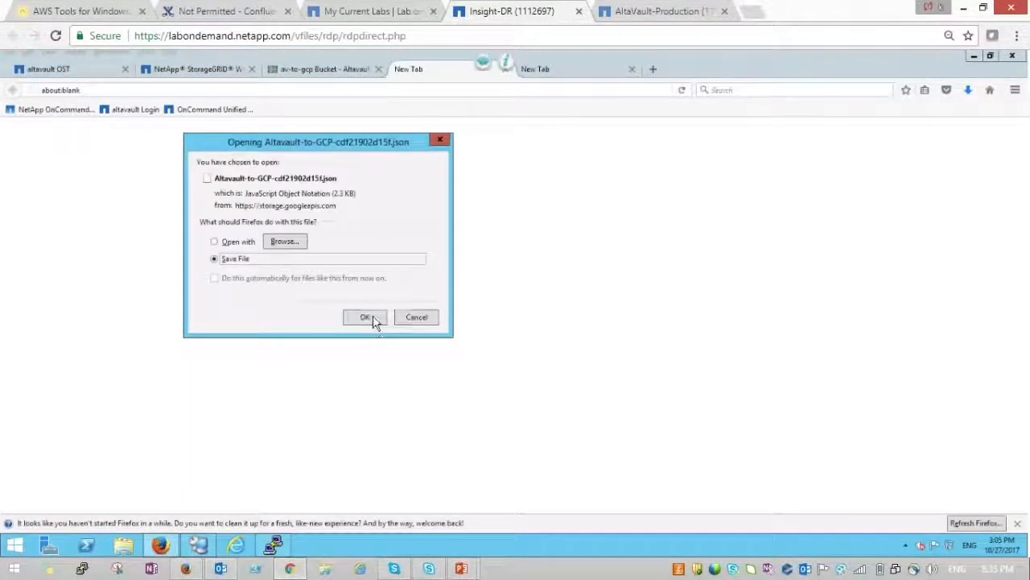
left_click(366, 318)
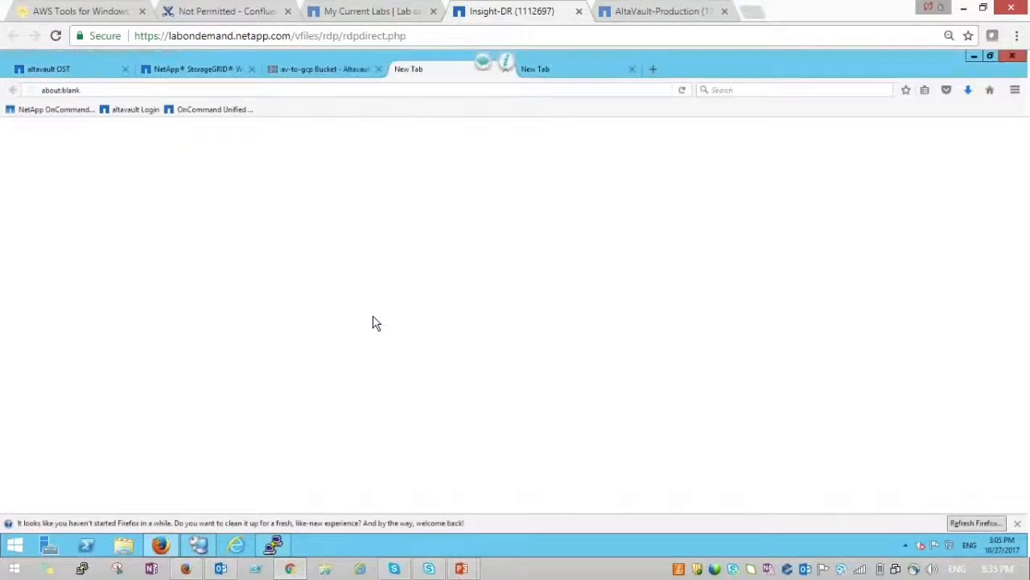
left_click(327, 74)
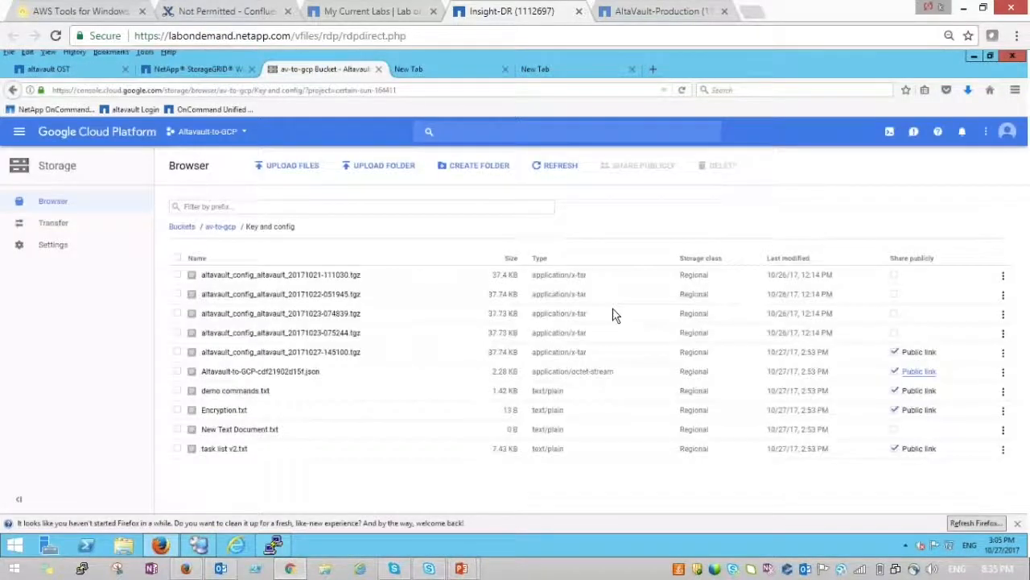
- Copy the demo commands.txt text into a new Notepad document, then return to the Key and config listing
left_click(918, 392)
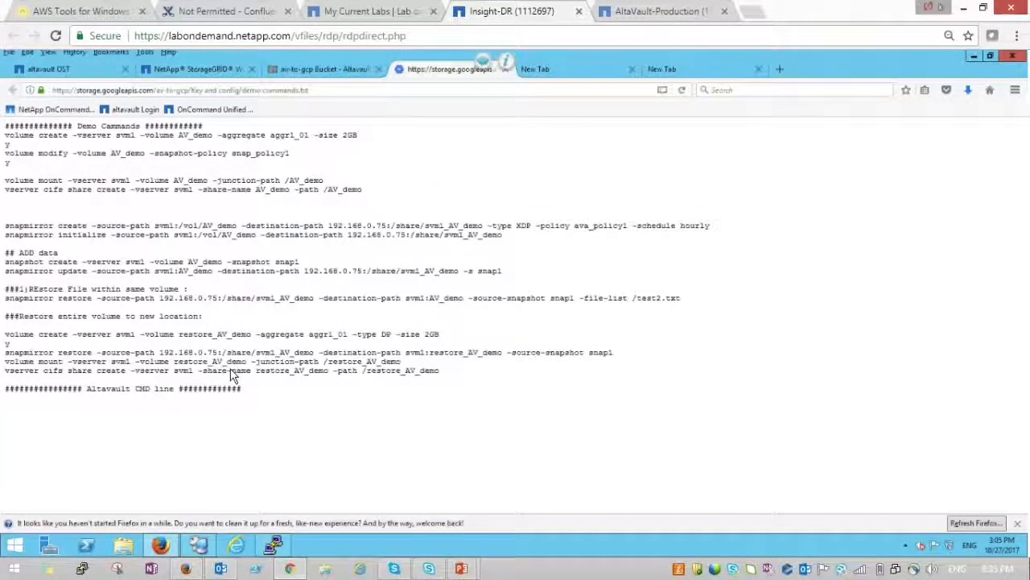
left_click_drag(242, 404, 8, 125)
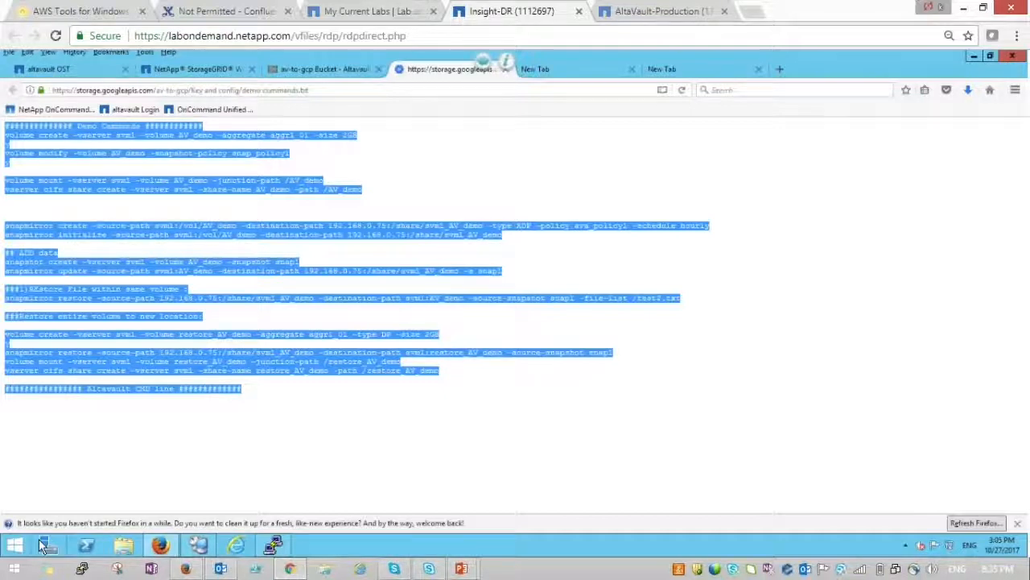
left_click(15, 545)
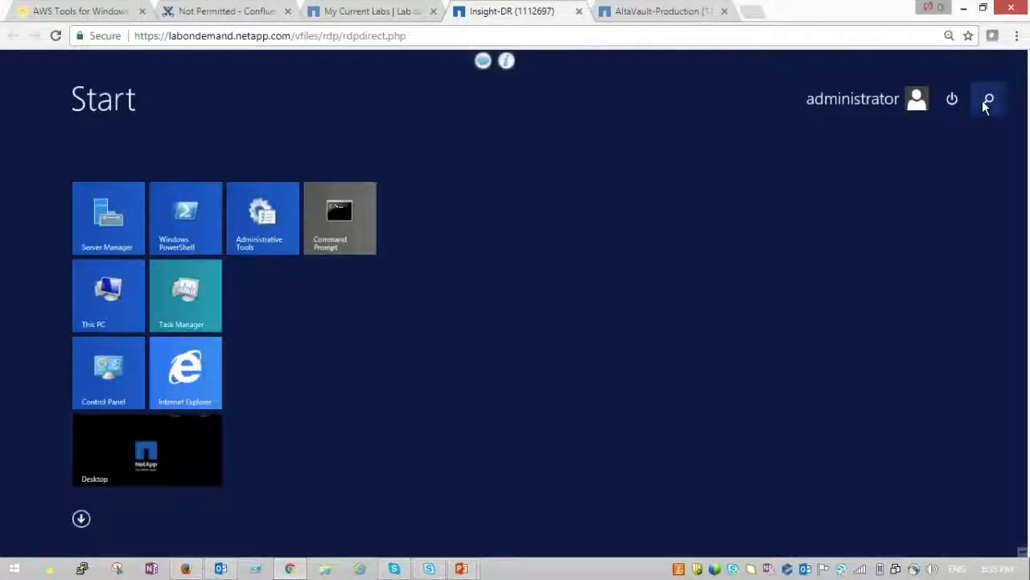
left_click(988, 101)
type("n")
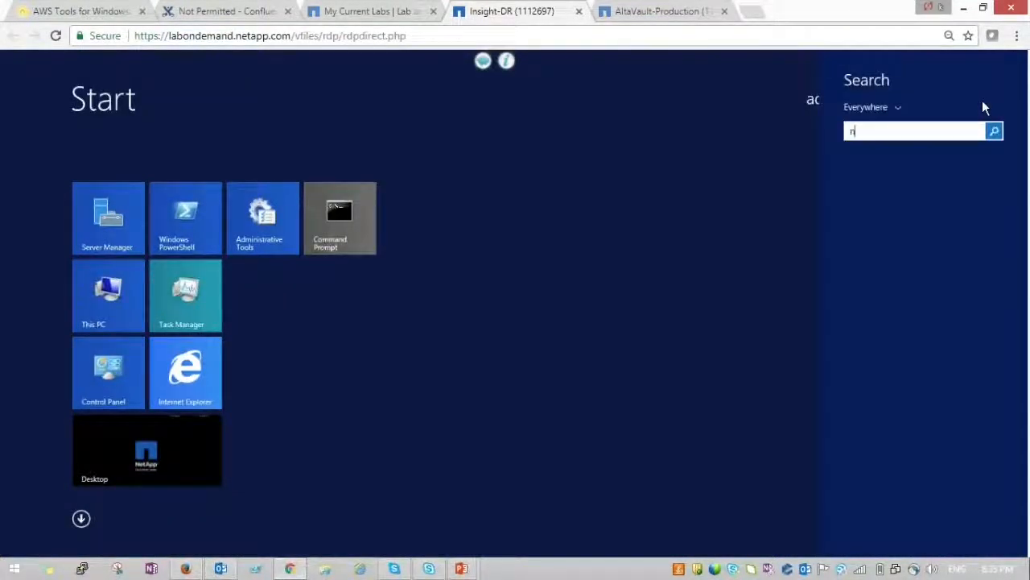
type("ote")
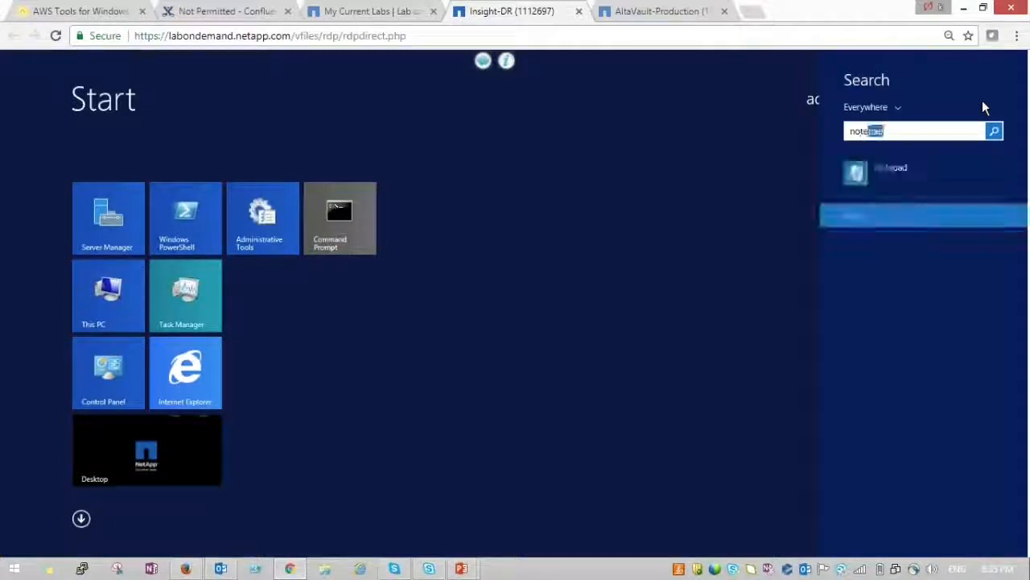
key("Down")
key("Return")
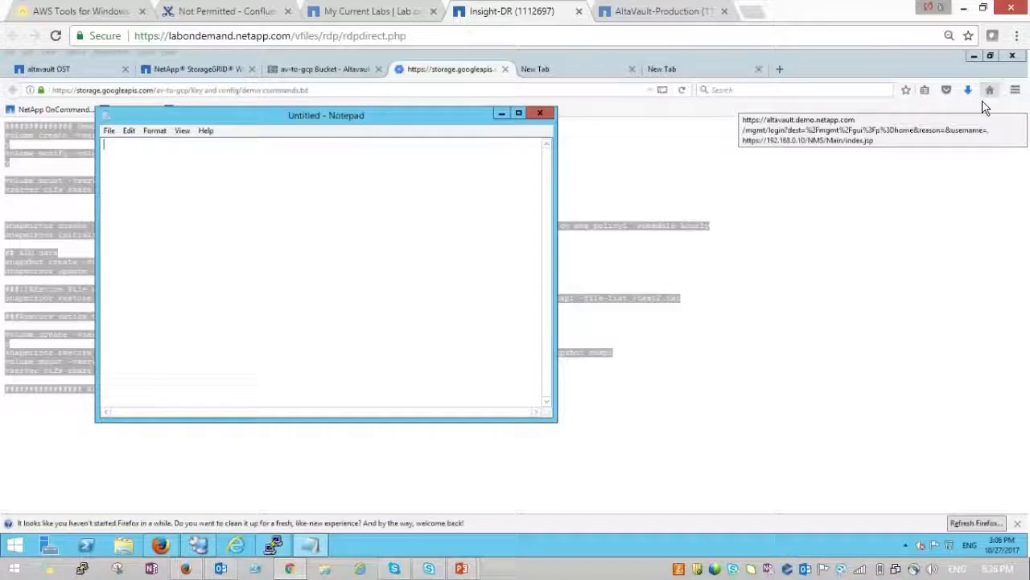
key("ctrl+v")
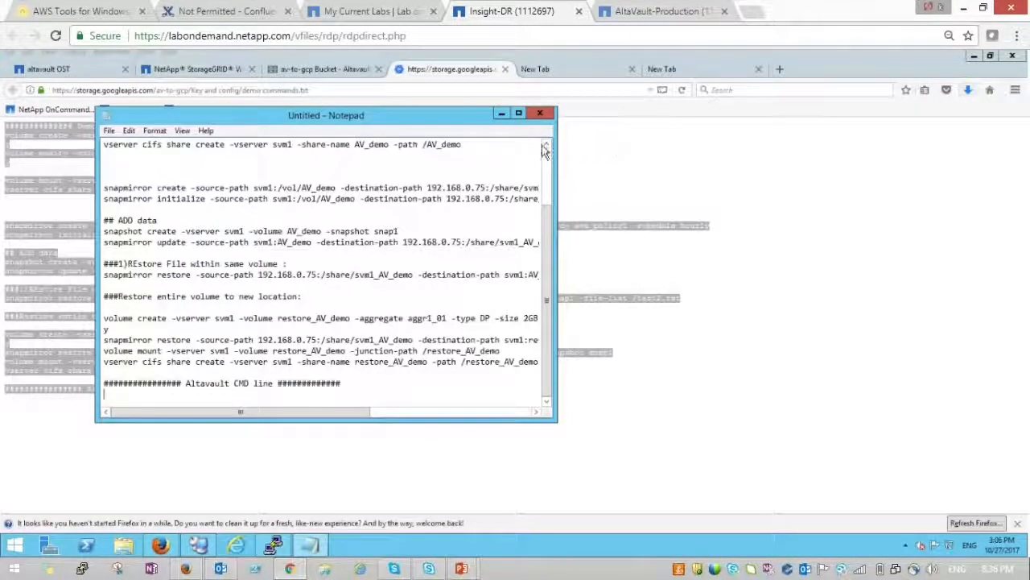
left_click(501, 113)
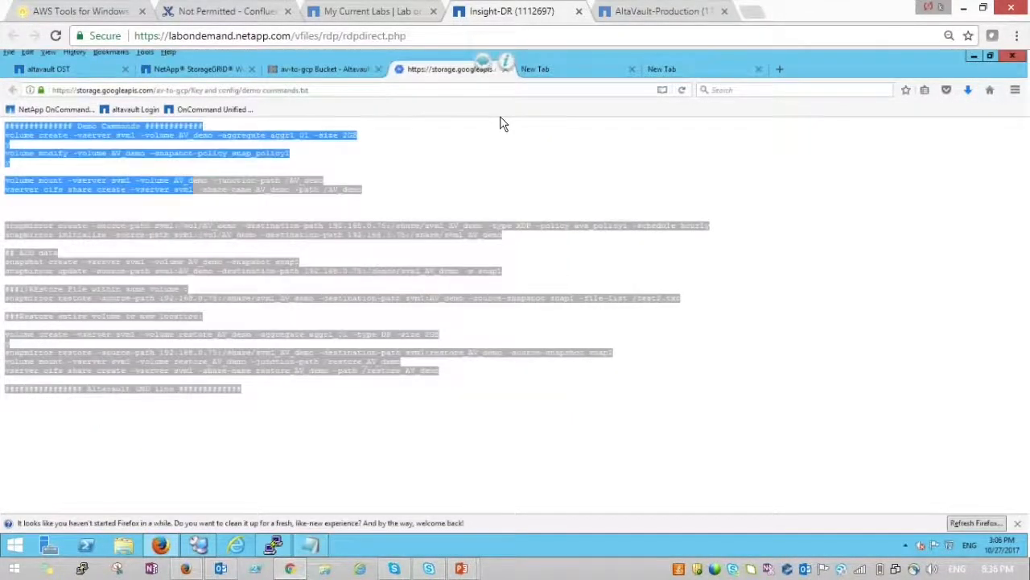
left_click(321, 71)
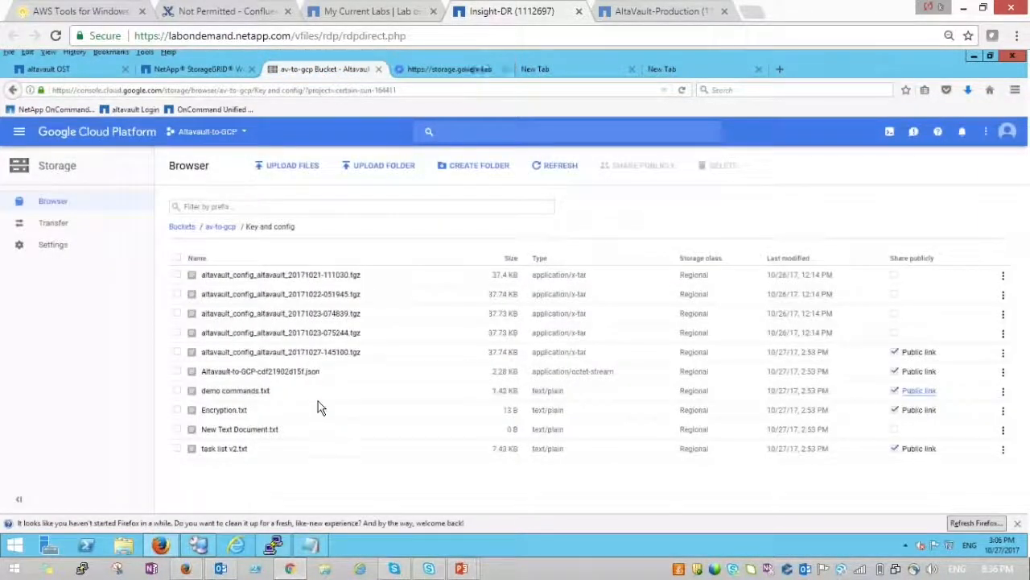
- Open task list v2.txt via its public link and select its text
left_click(933, 457)
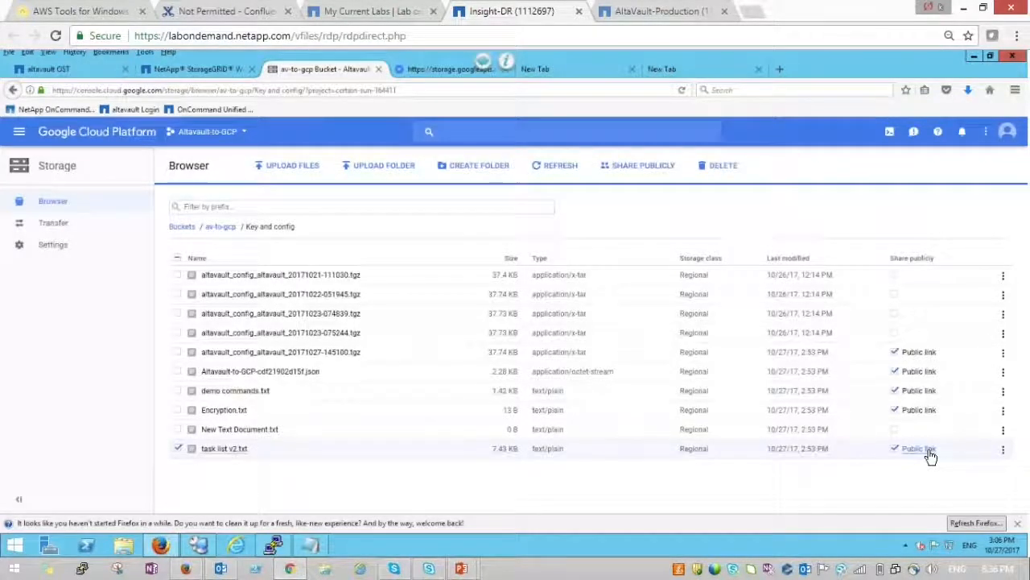
left_click(928, 451)
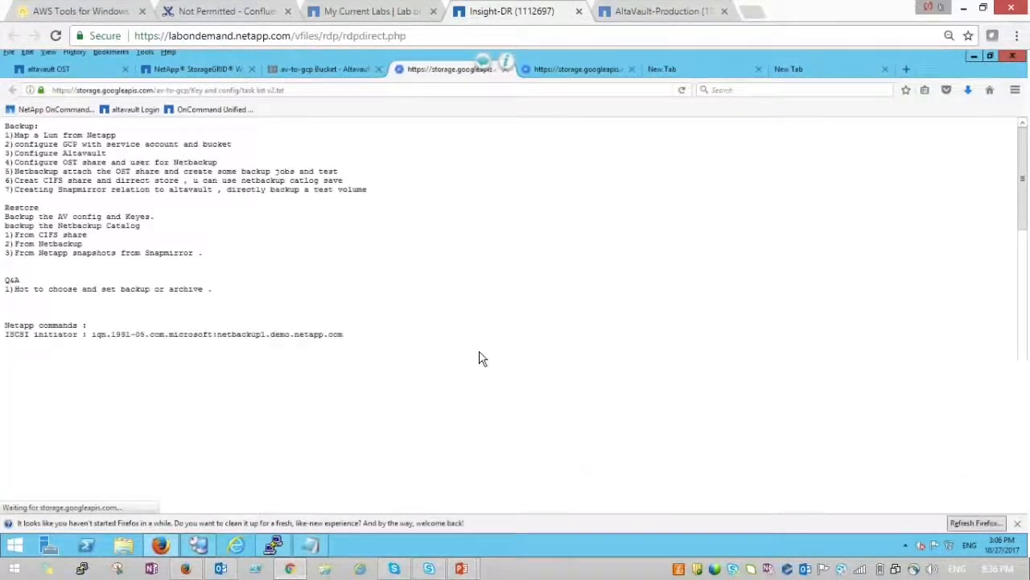
key("ctrl+a")
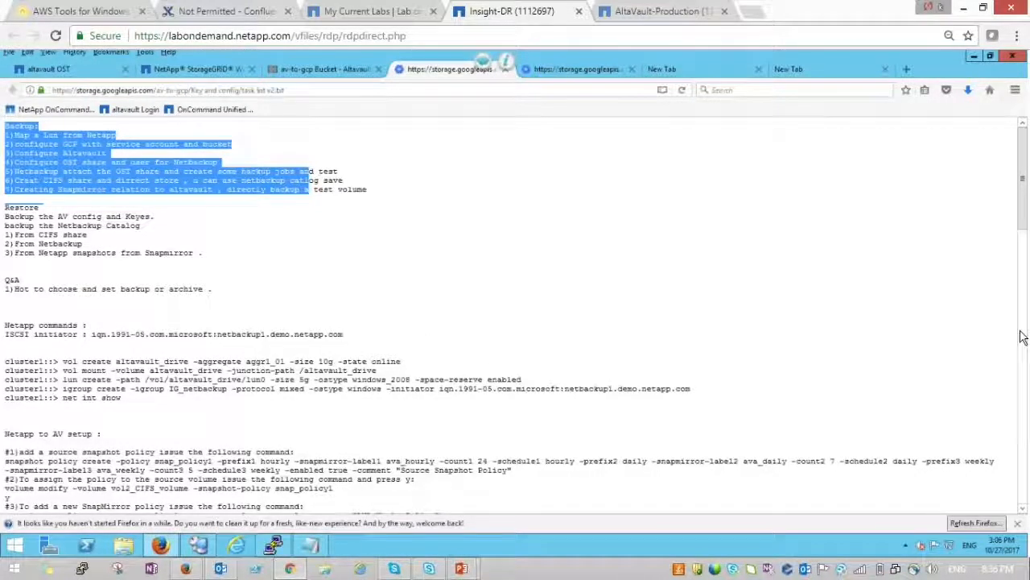
key("ctrl+a")
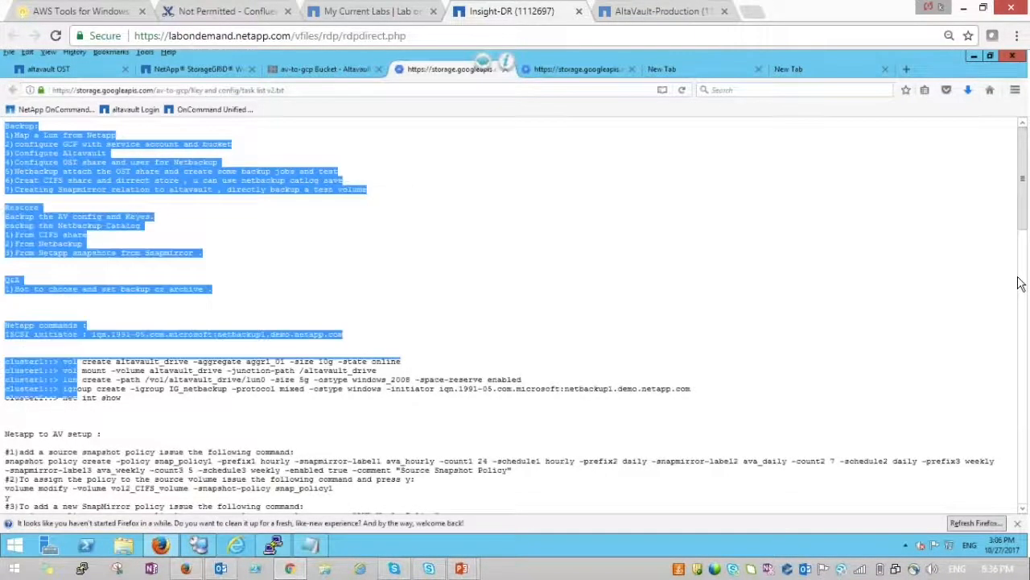
scroll(1019, 283, "down", 6)
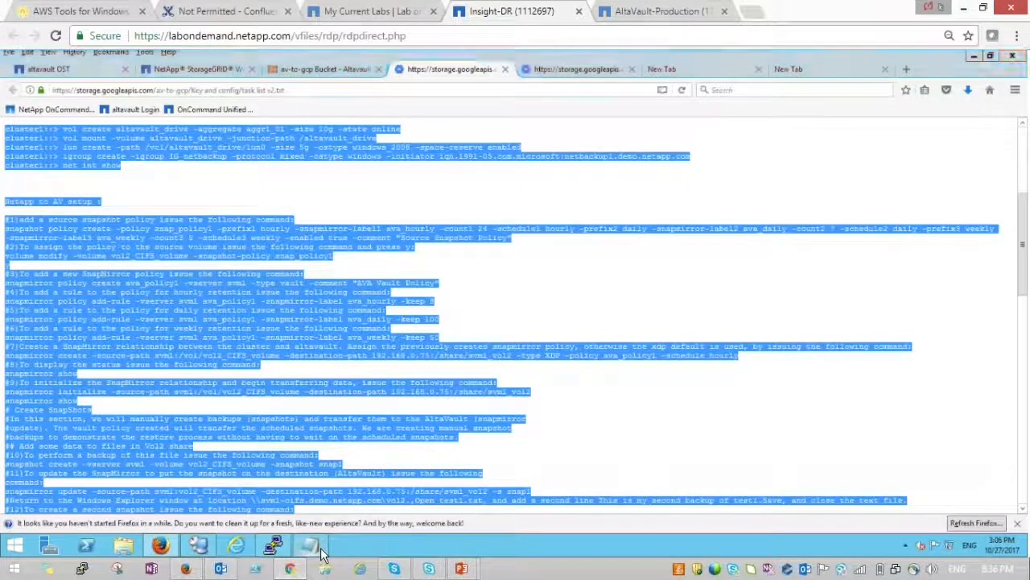
- Paste the AltaVault CLI session output two lines below the Altavault CMD line heading in Notepad
key("alt+Tab")
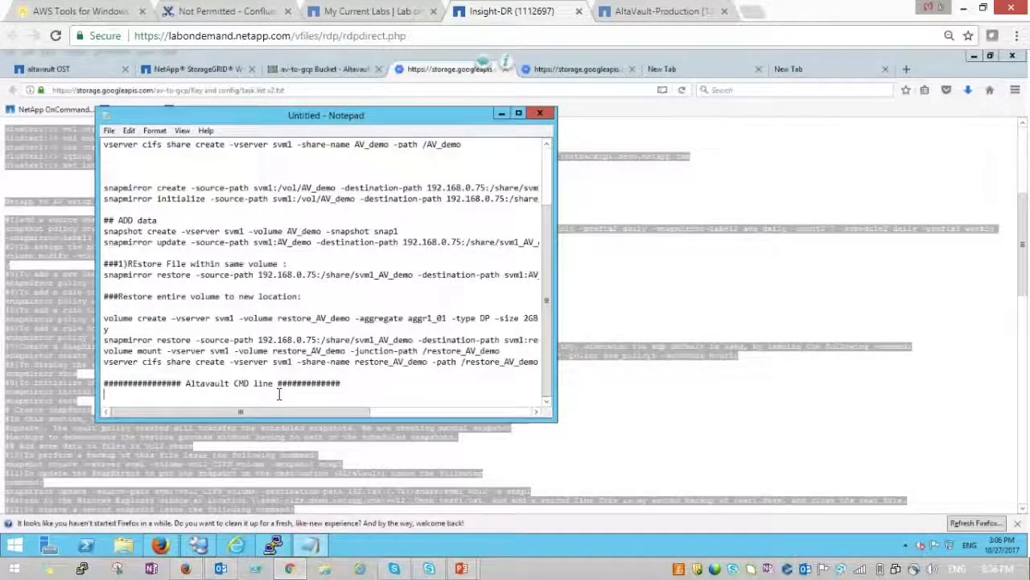
key("Return")
key("Return")
key("Return")
key("Return")
key("Return")
key("Return")
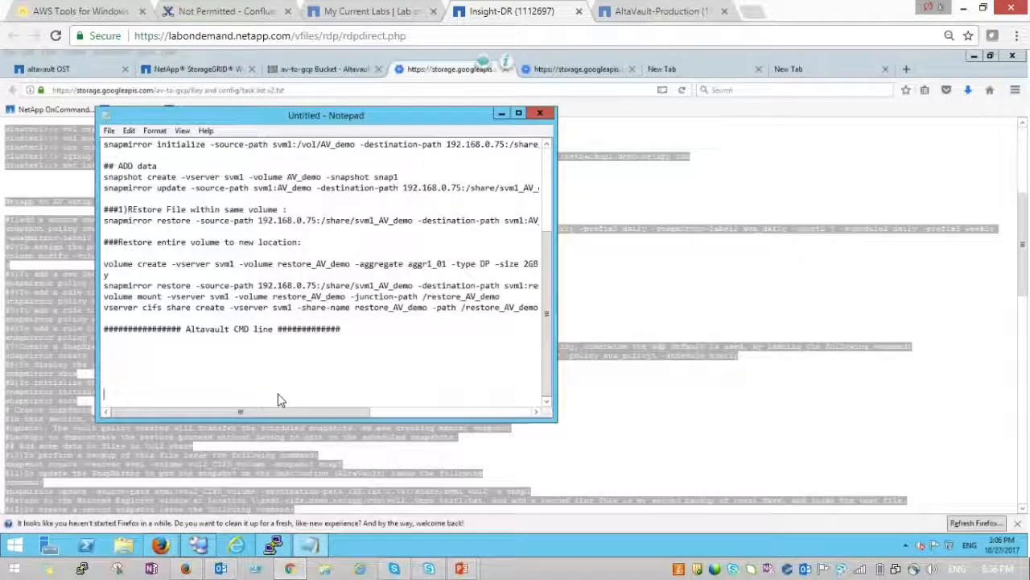
key("Return")
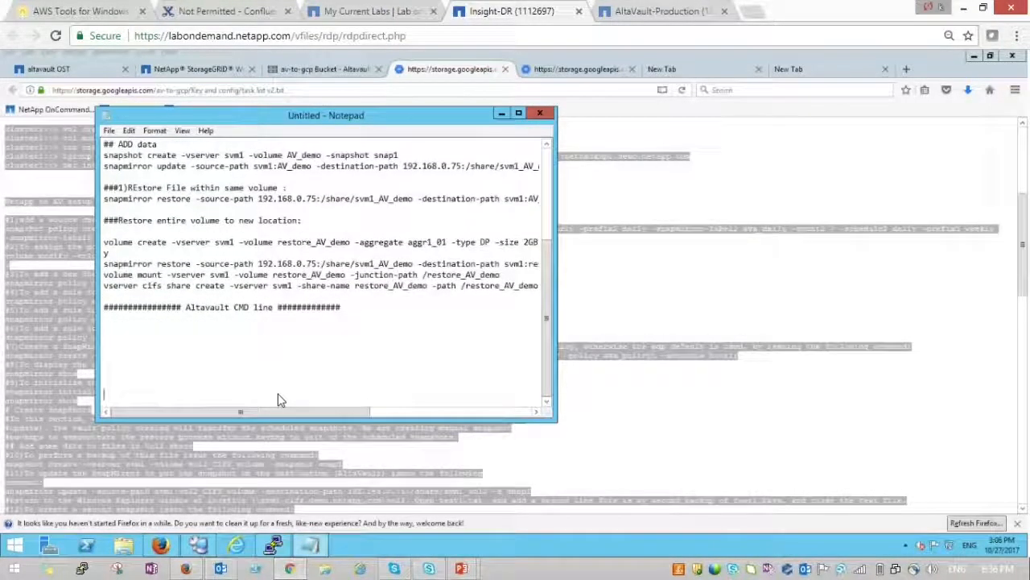
key("ctrl+v")
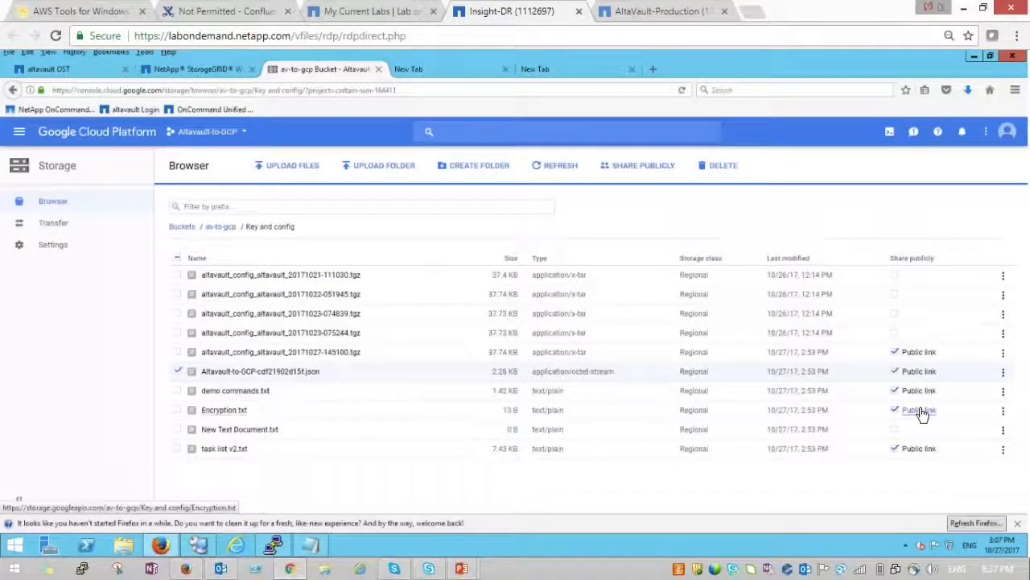
- Copy the passphrase from Encryption.txt onto a new top line above Demo Commands in Notepad
left_click(923, 414)
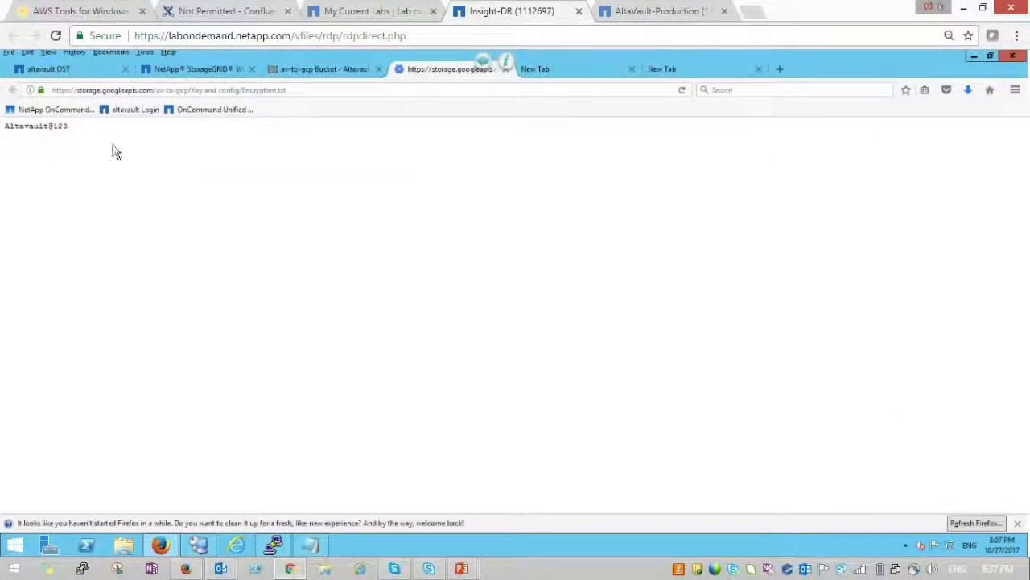
left_click_drag(69, 127, 4, 135)
key("ctrl+c")
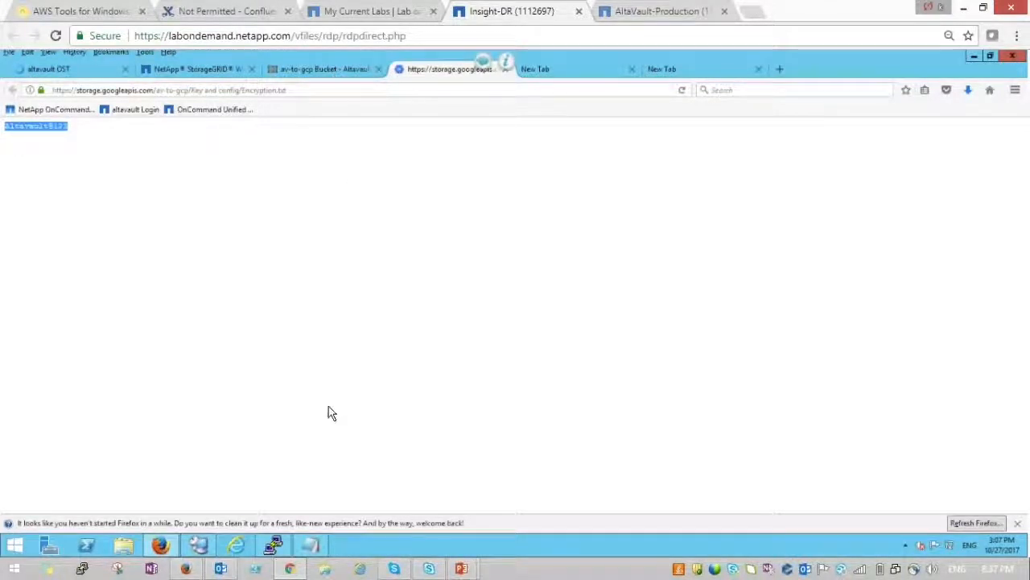
left_click(318, 545)
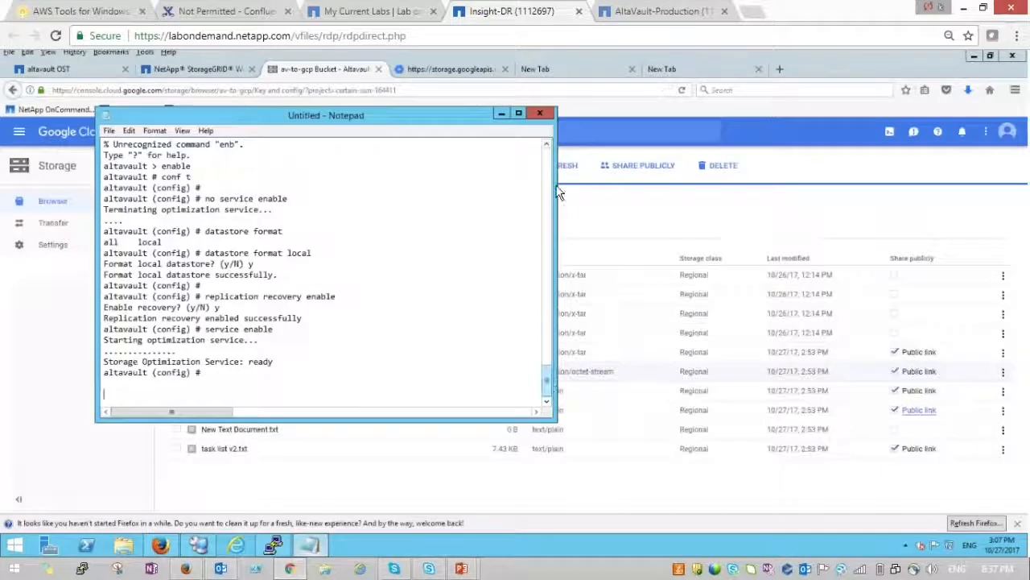
scroll(548, 161, "up", 15)
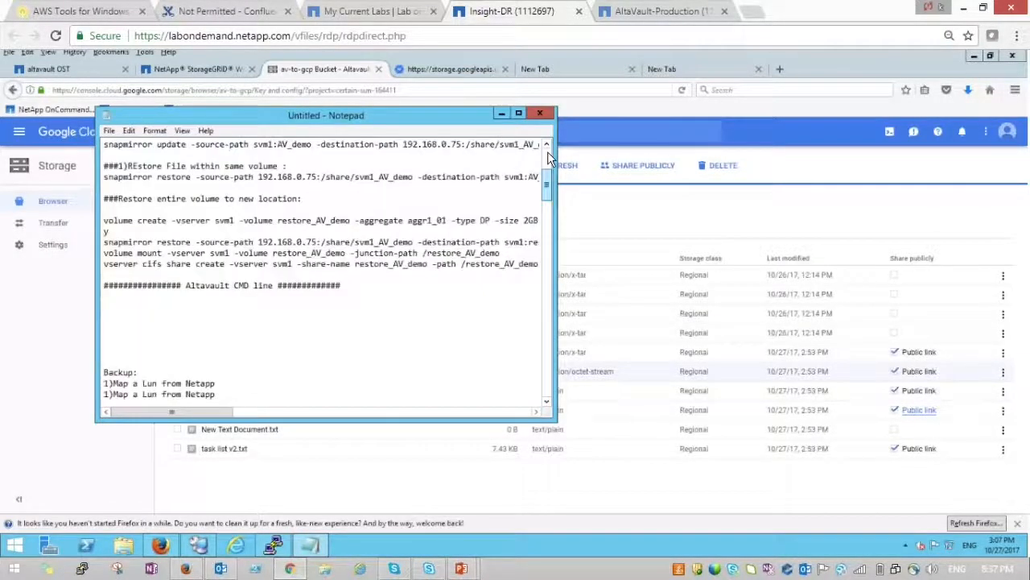
scroll(547, 158, "up", 5)
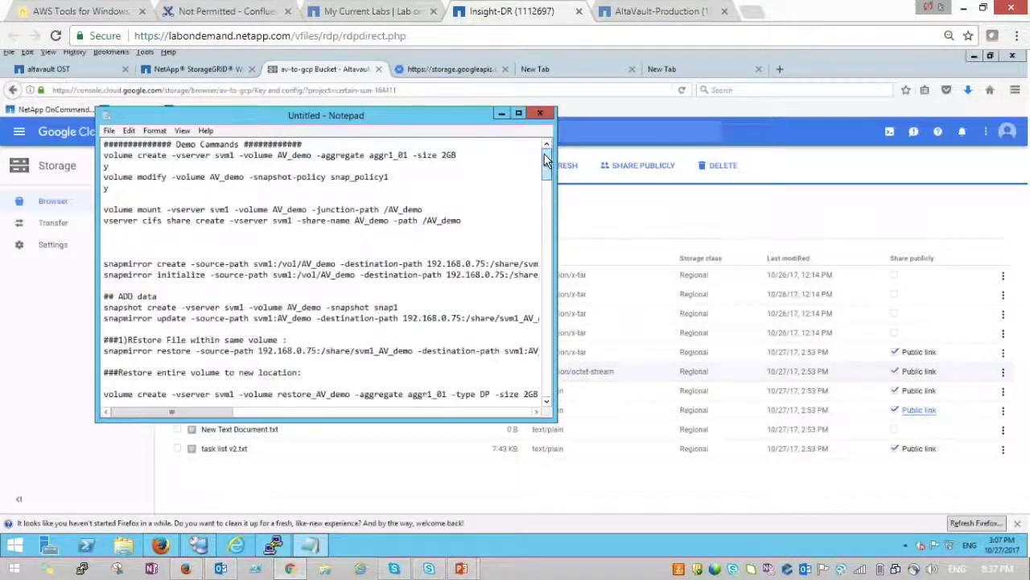
left_click(103, 145)
key("Return")
key("Return")
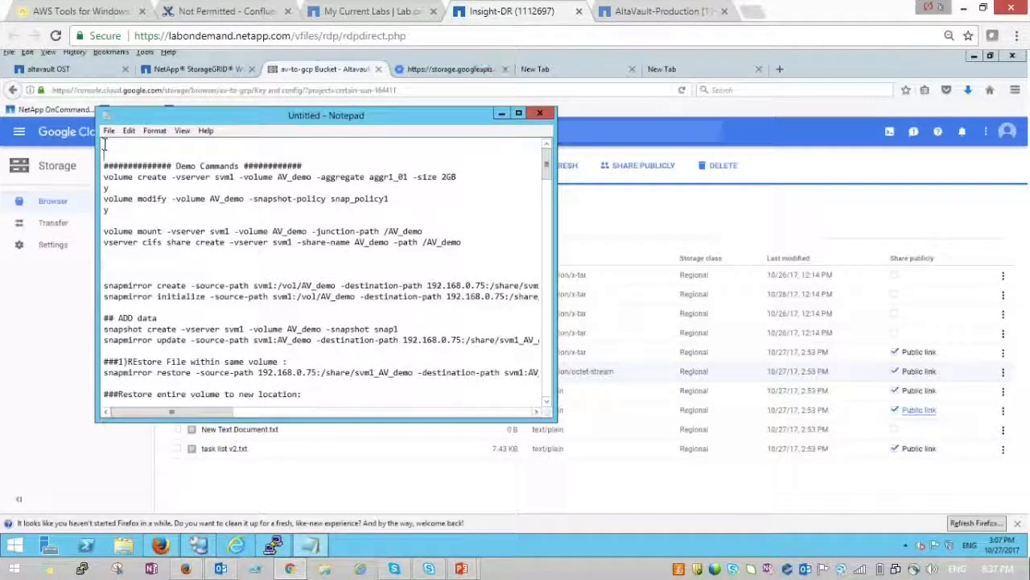
key("ctrl+v")
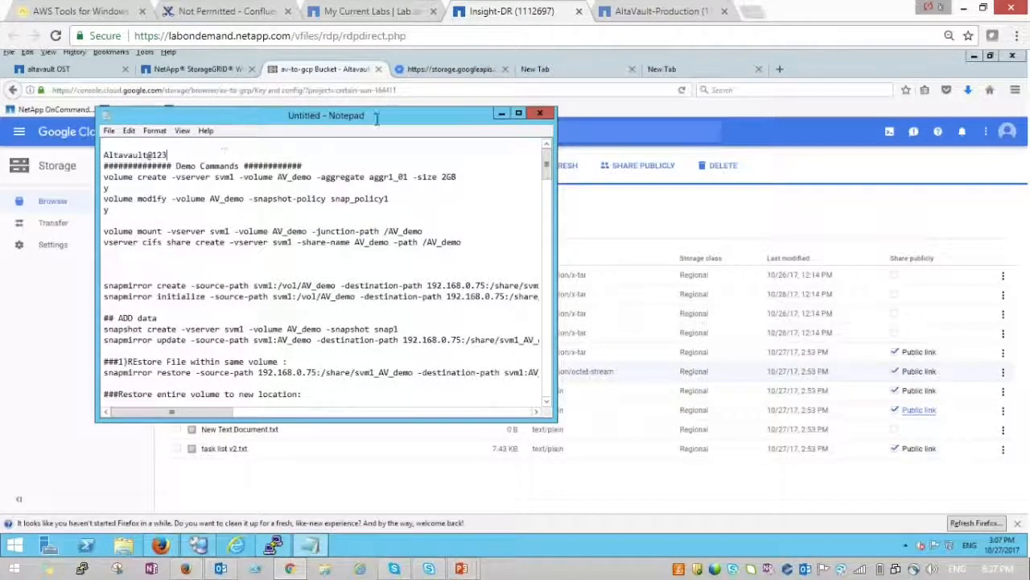
left_click(500, 112)
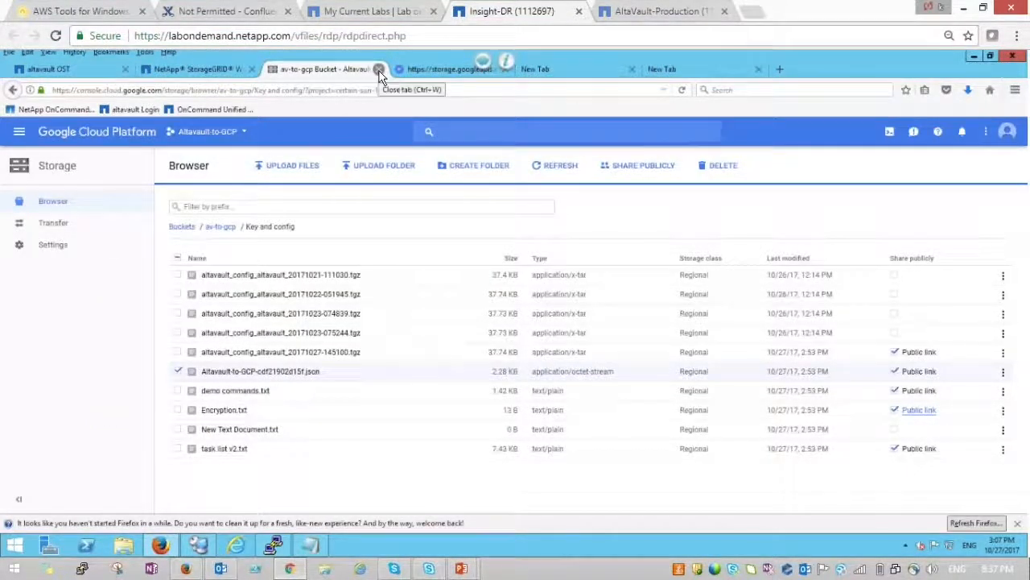
- Switch back to the AltaVault OST tab and open the downloaded files' folder from Firefox's Downloads list
left_click(457, 70)
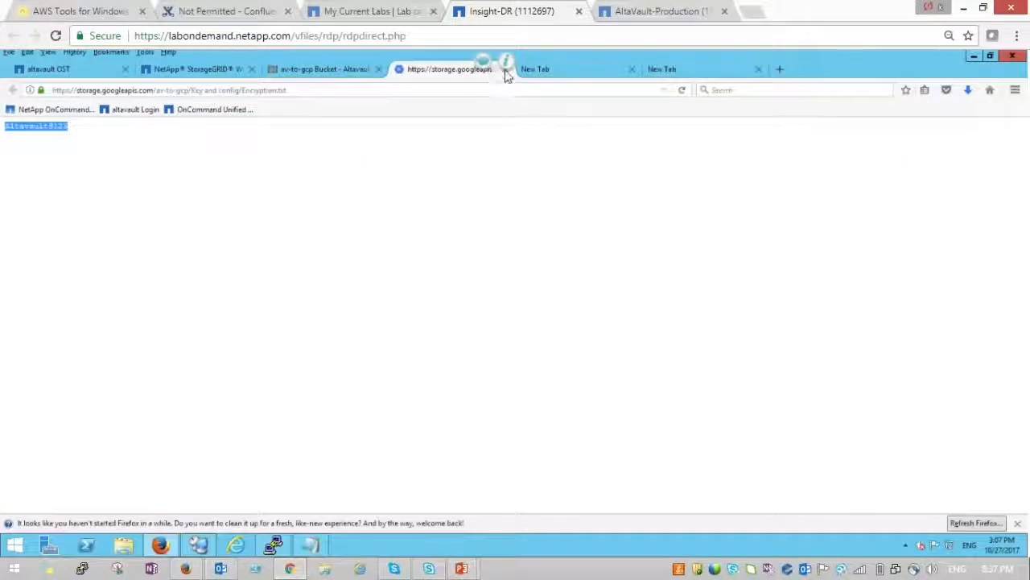
left_click(506, 62)
left_click(632, 180)
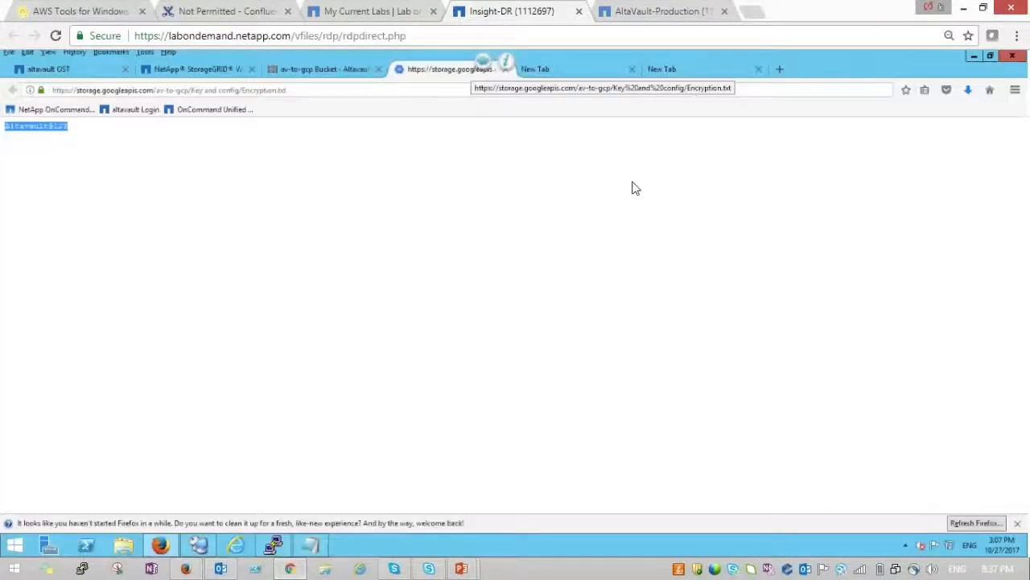
left_click(889, 176)
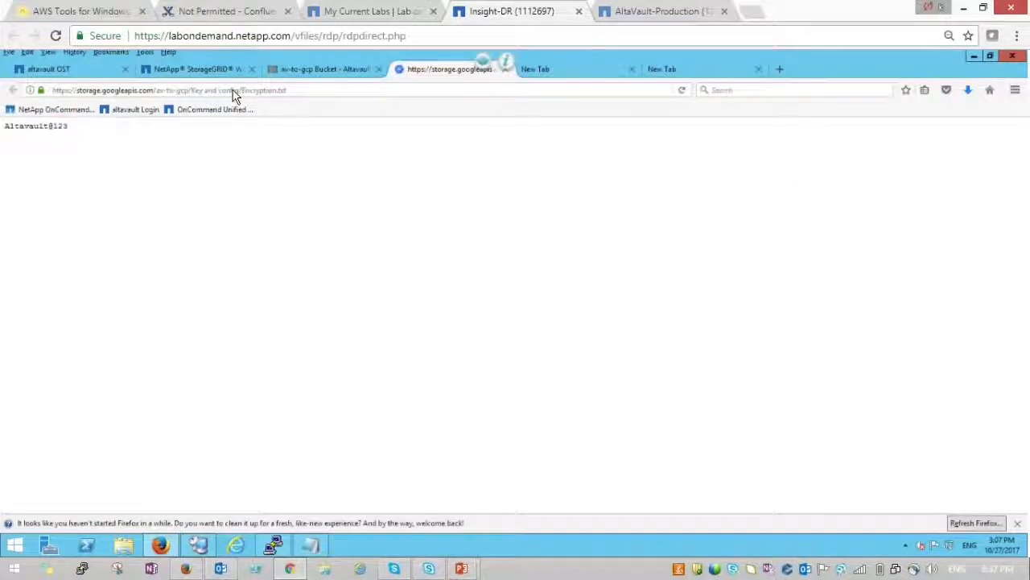
left_click(184, 70)
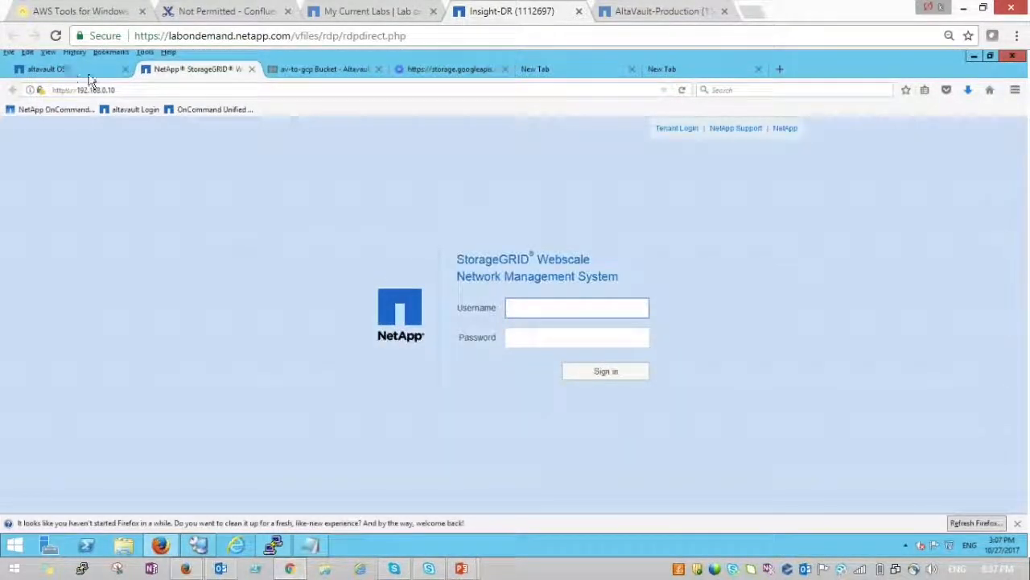
left_click(89, 72)
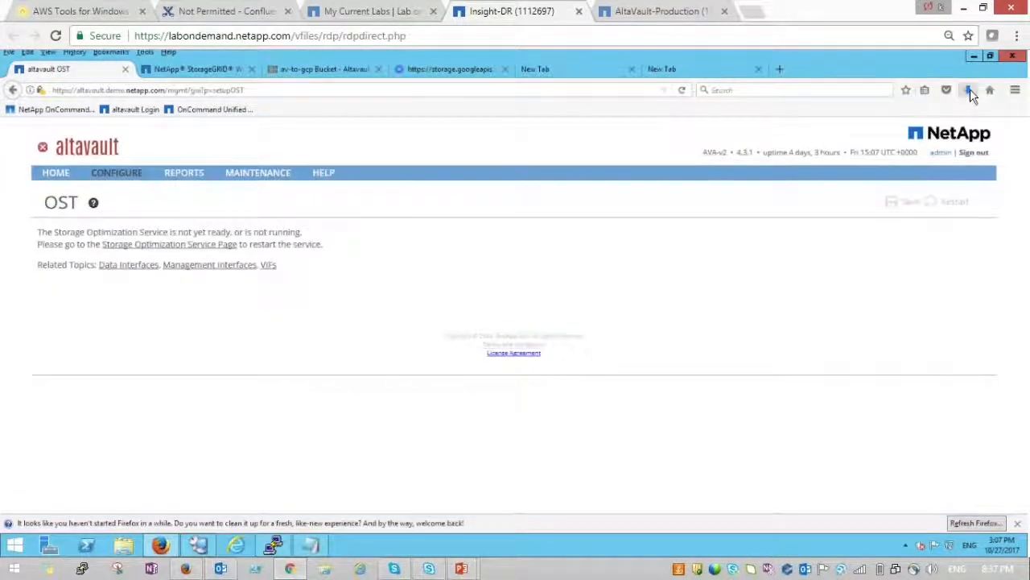
left_click(970, 90)
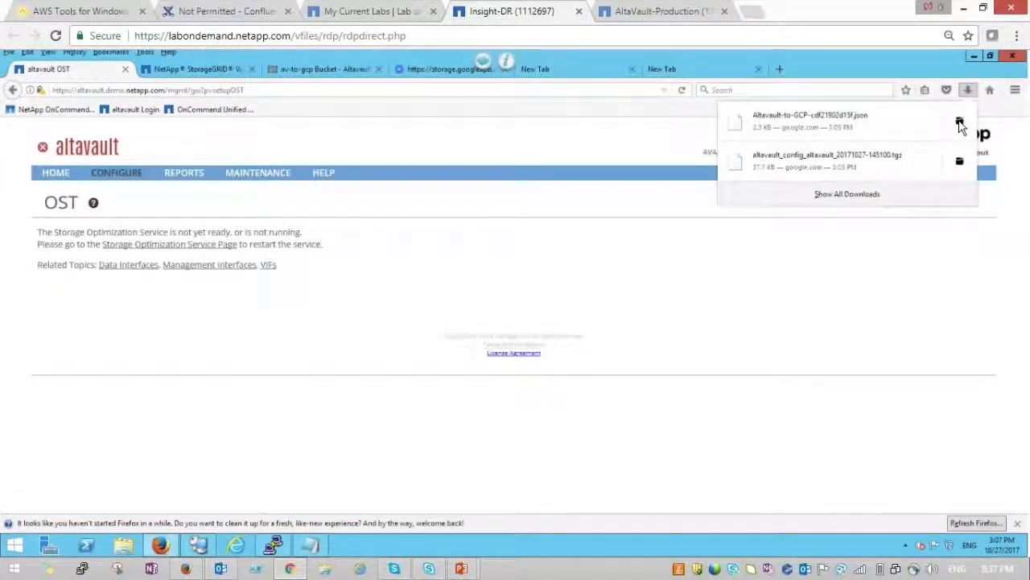
left_click(959, 123)
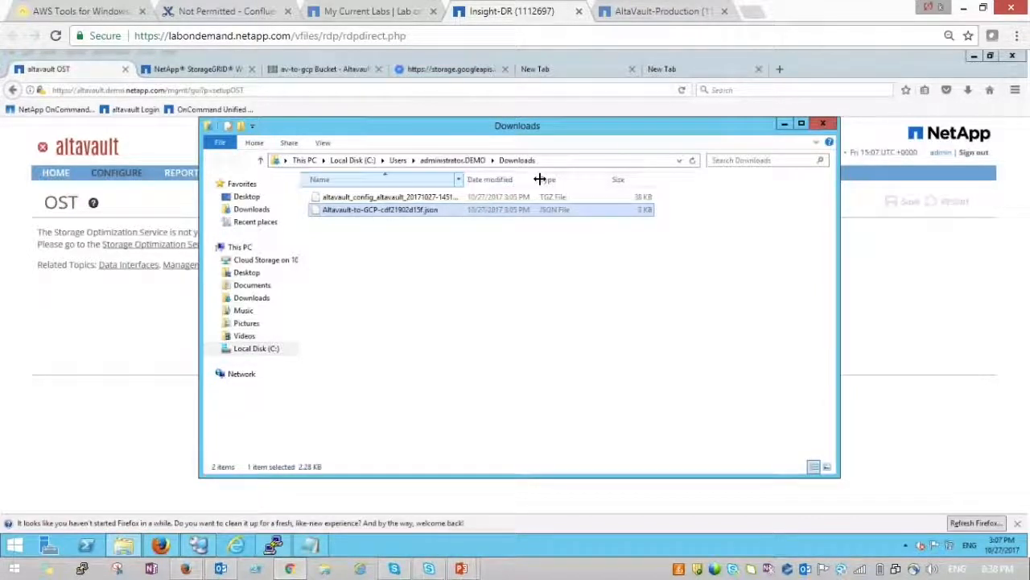
- Widen the Name column to read the full altavault_config .tgz name, then go to AltaVault Home
left_click_drag(540, 179, 584, 182)
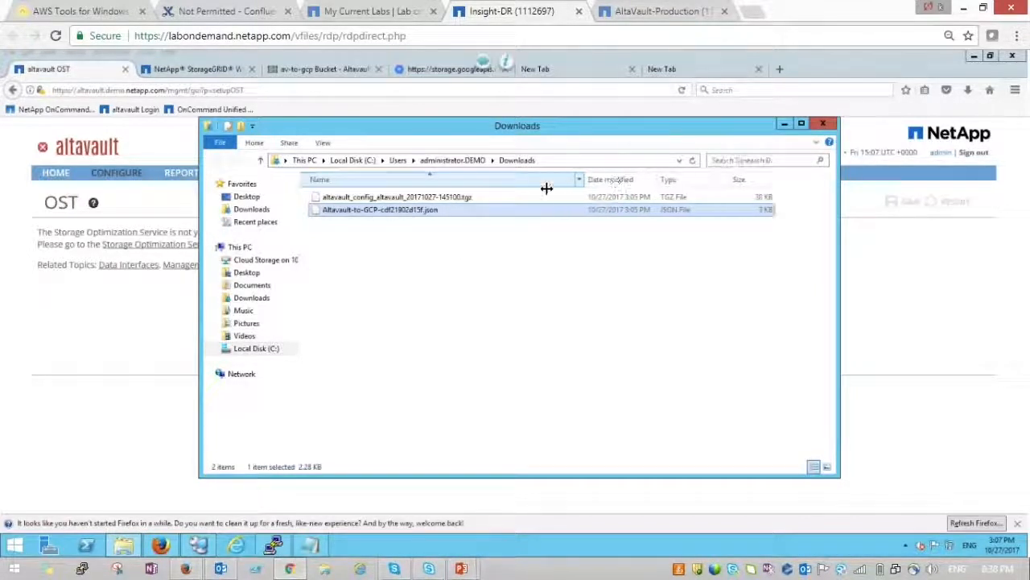
left_click(457, 198)
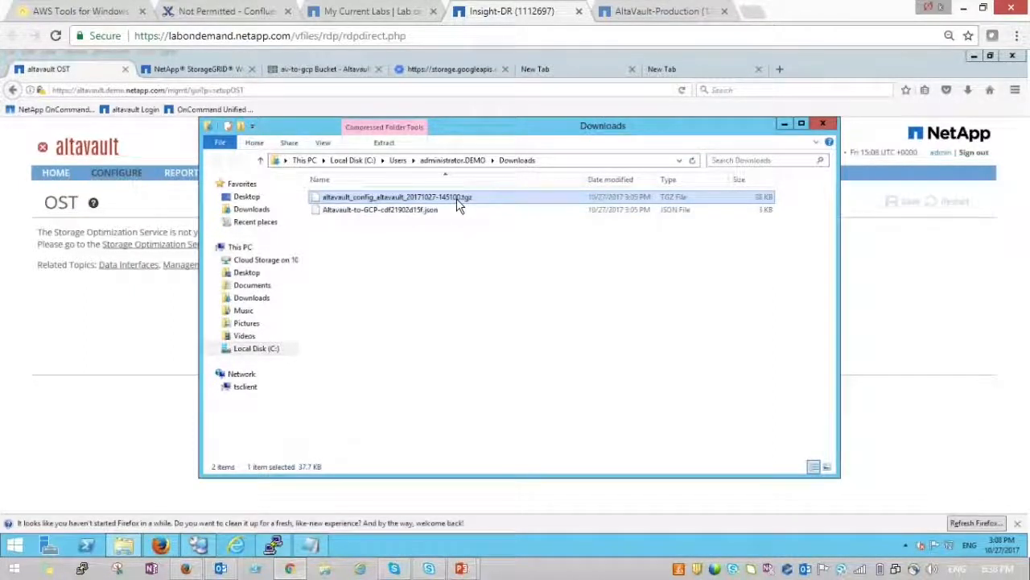
left_click(785, 127)
left_click(65, 179)
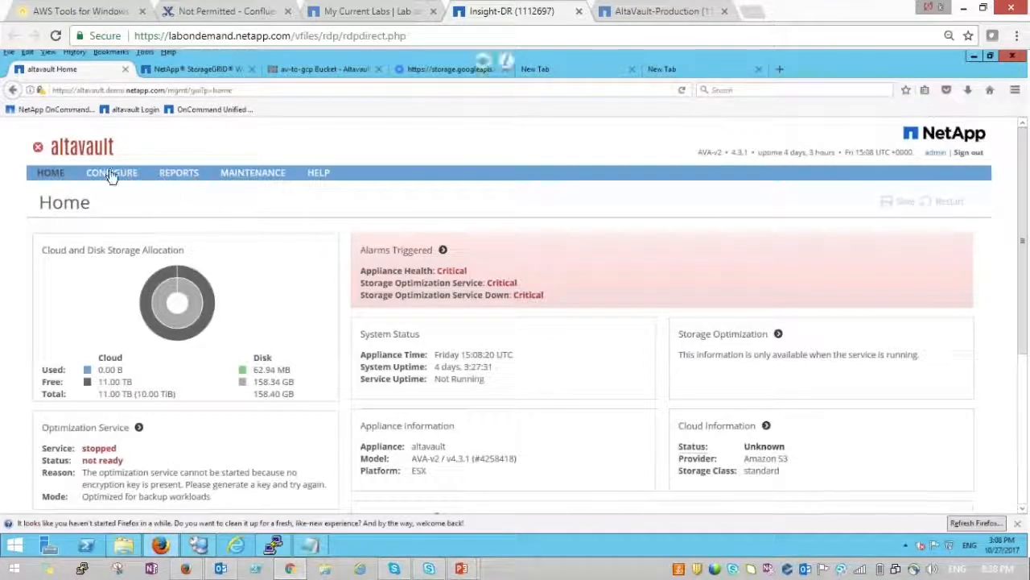
- Glance at the NetBackup remote desktop, then open Tools > Setup Wizard from AltaVault's CONFIGURE menu
mouse_move(108, 176)
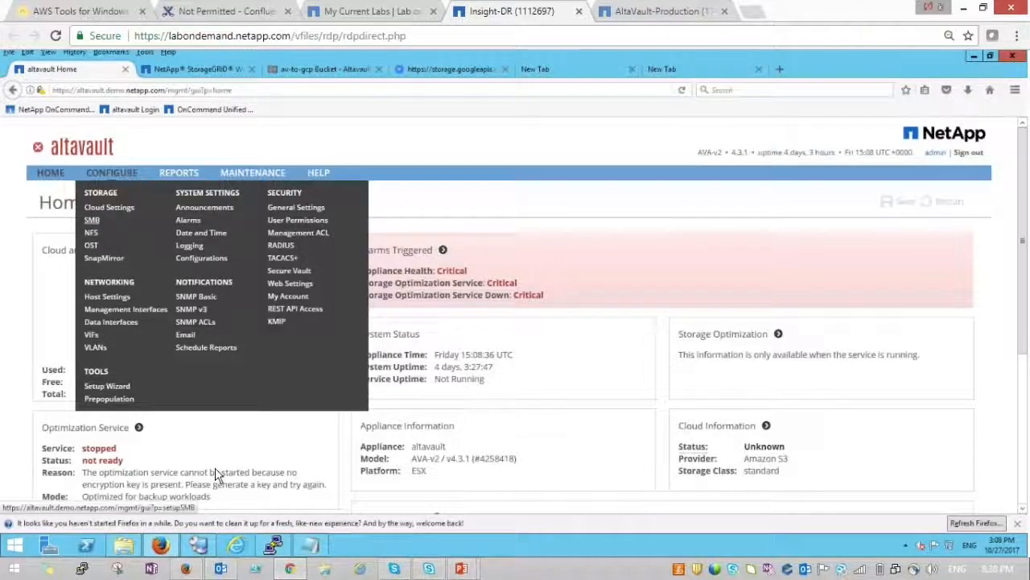
mouse_move(211, 548)
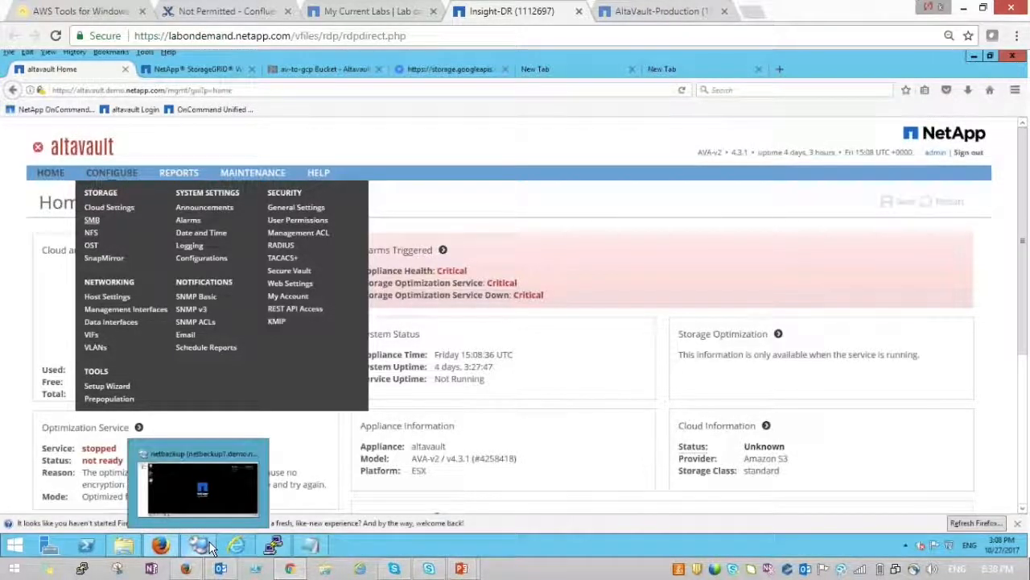
left_click(203, 487)
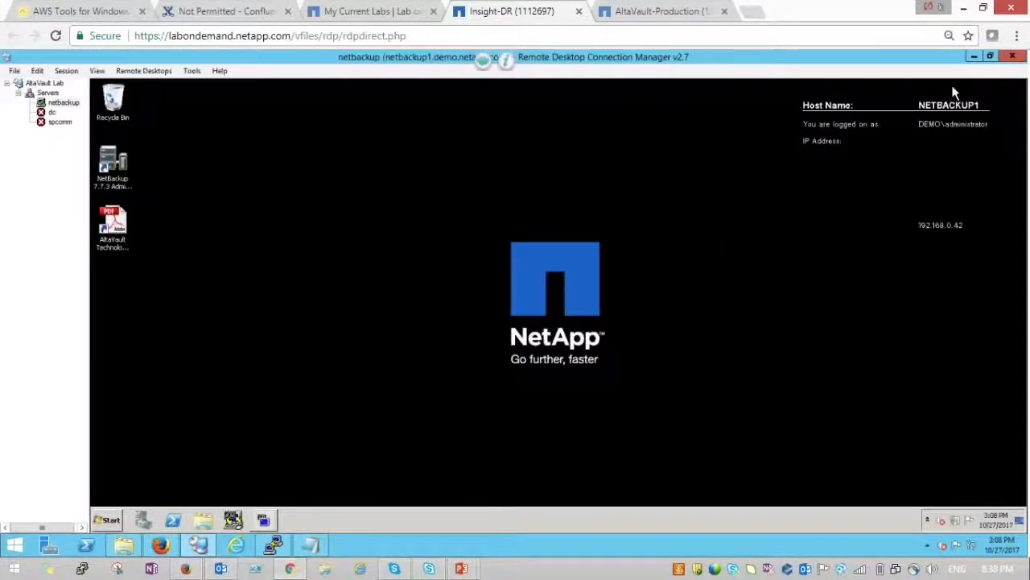
left_click(975, 58)
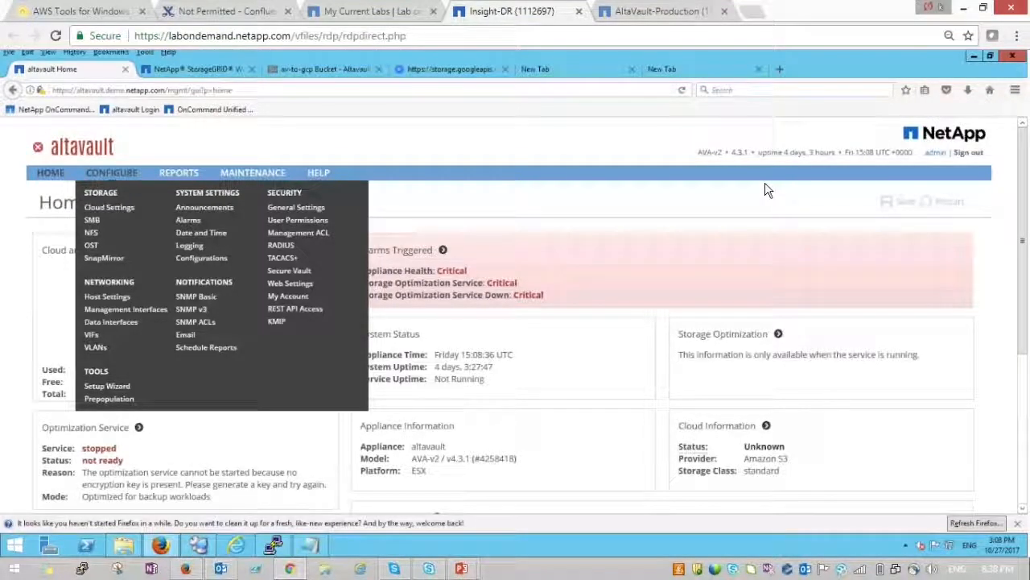
left_click(103, 389)
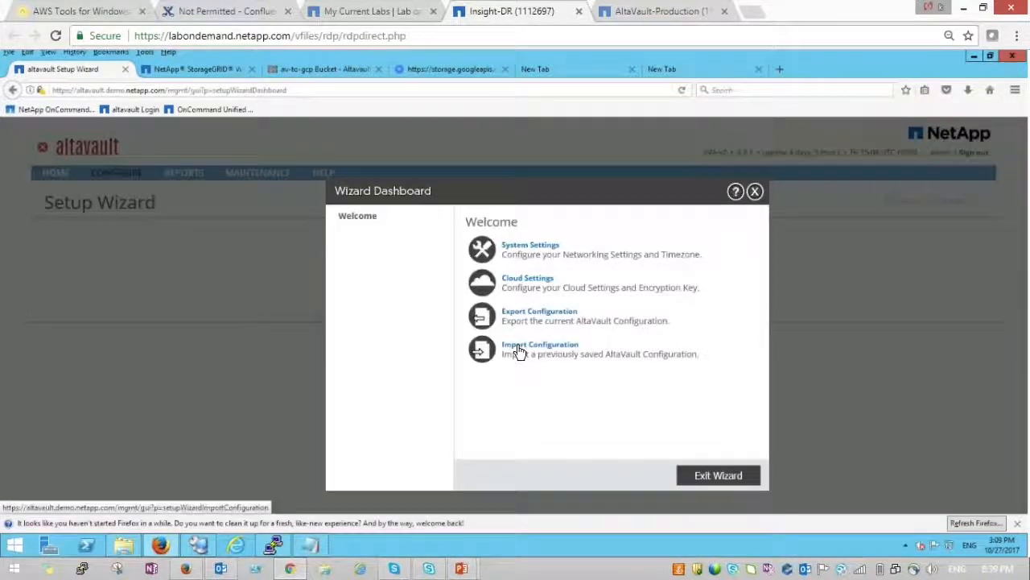
- Choose altavault_config_altavault_20171027-145100.tgz from Downloads as the configuration file to import
left_click(517, 351)
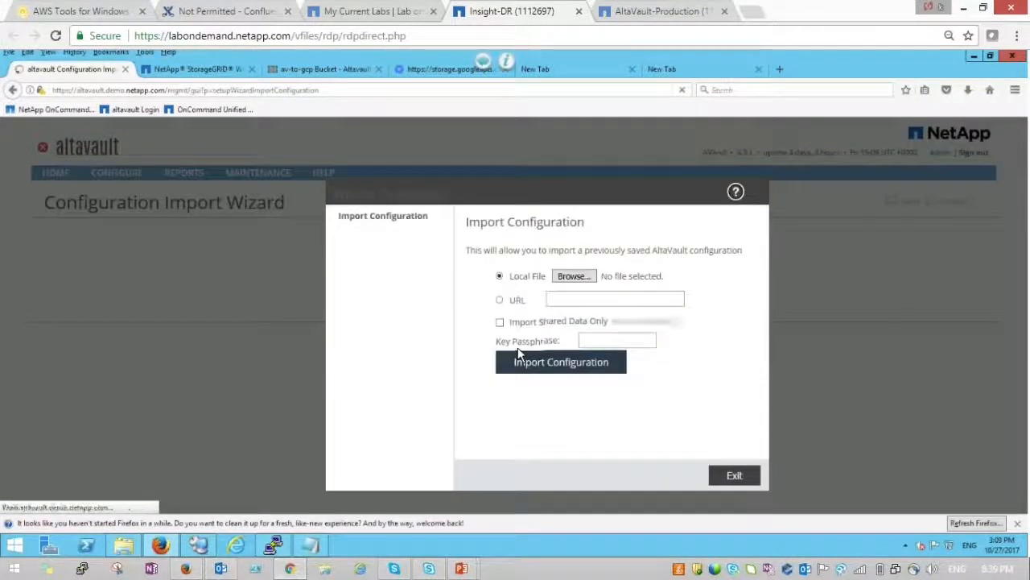
left_click(569, 278)
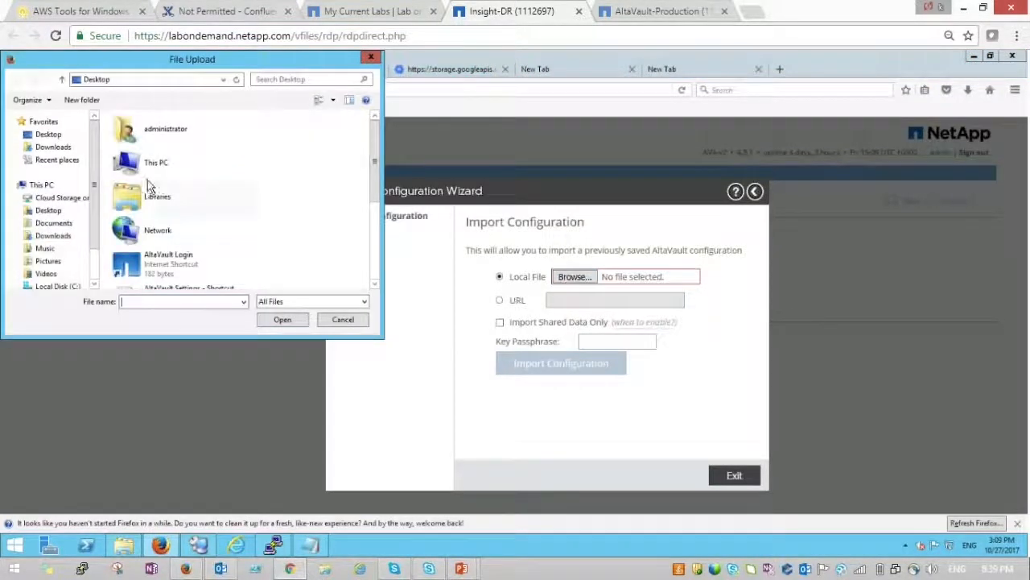
left_click(62, 150)
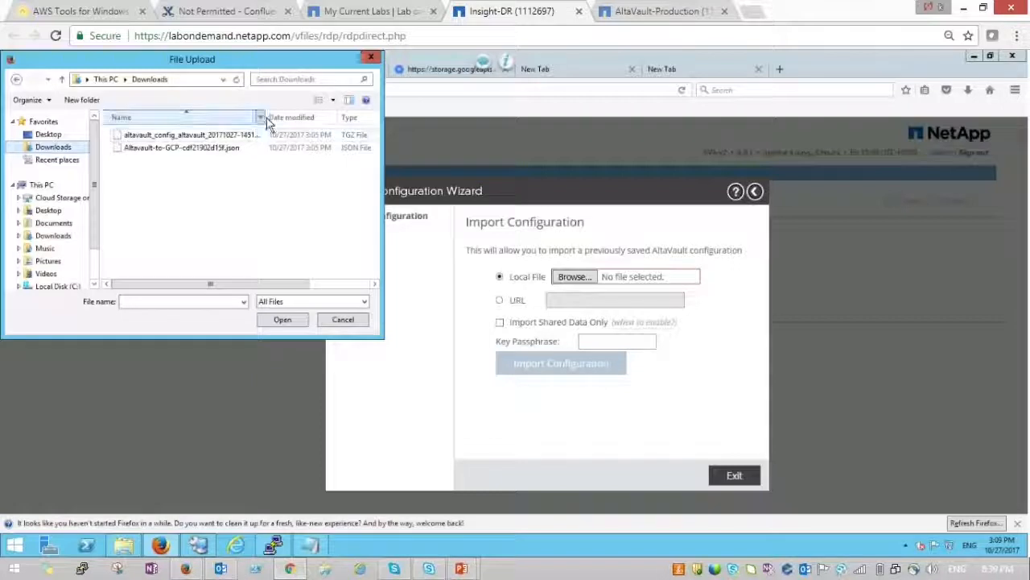
left_click_drag(266, 118, 330, 117)
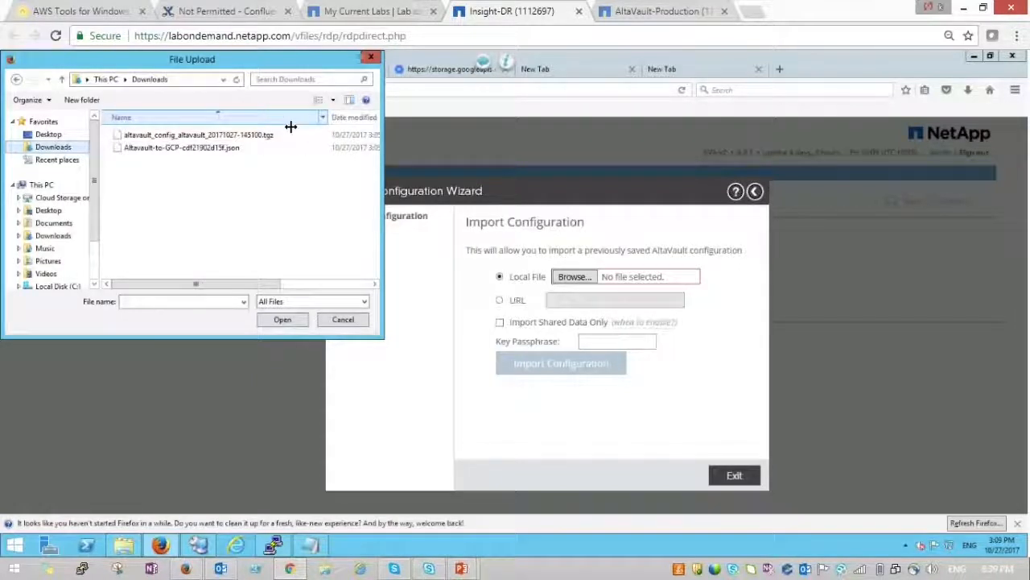
double_click(254, 135)
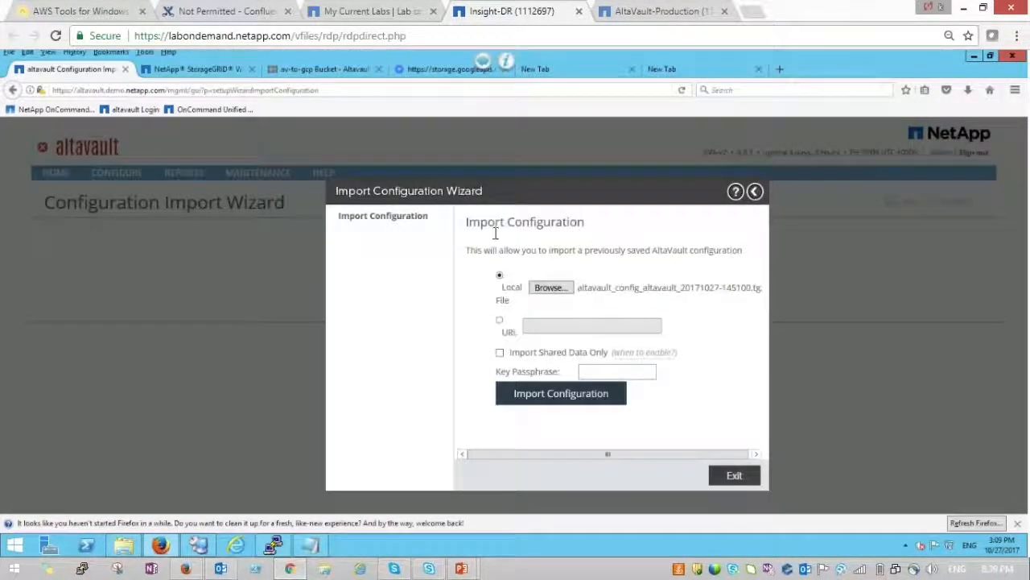
- Paste the key passphrase from Notepad, import the configuration, and copy the suggested replication recovery command
left_click(605, 371)
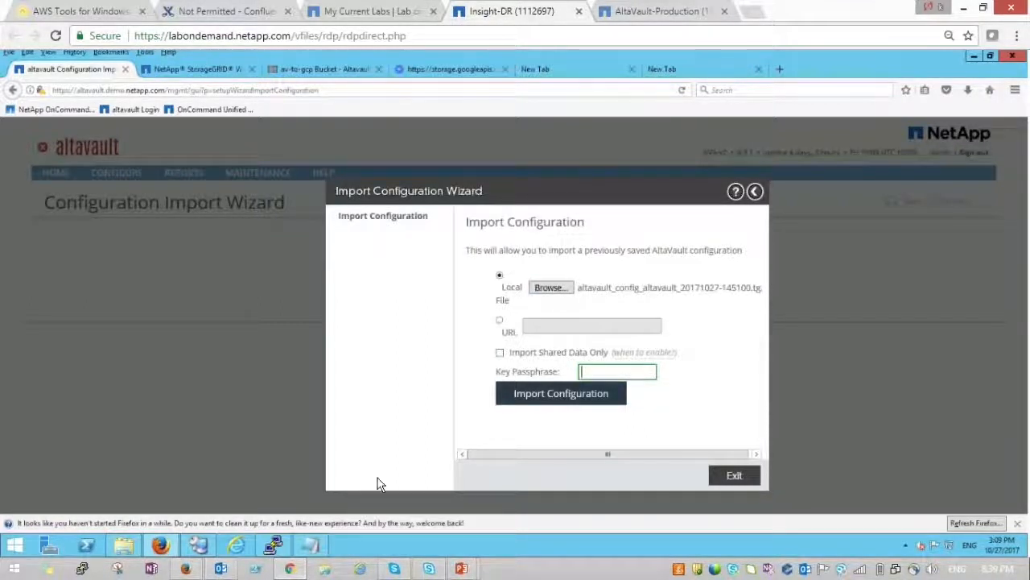
left_click(310, 546)
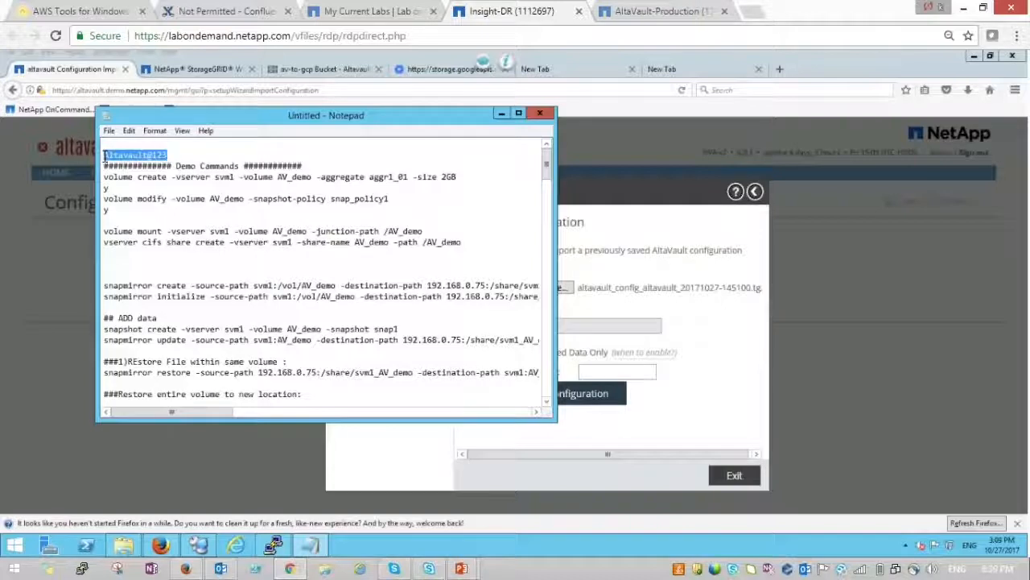
left_click(625, 373)
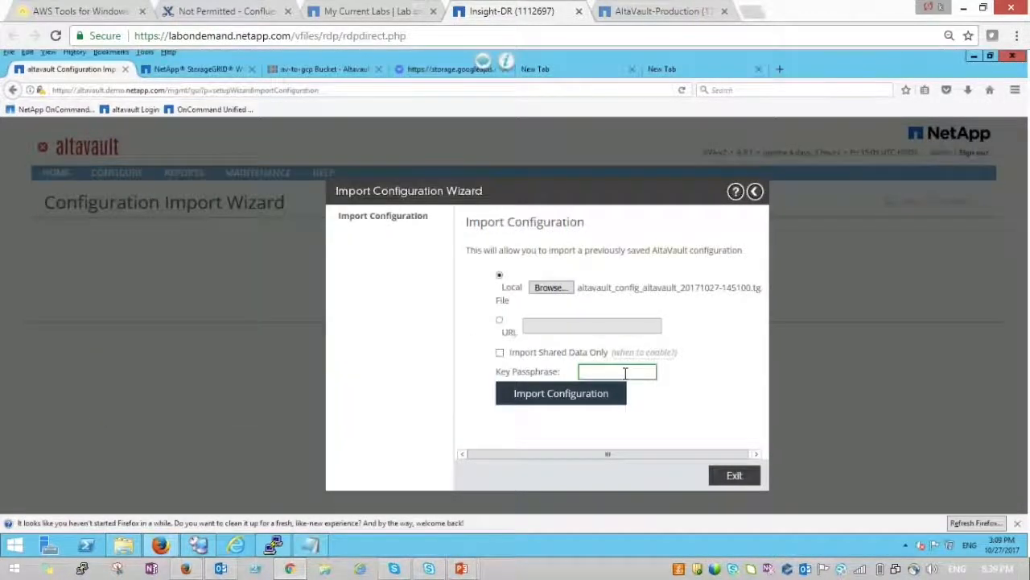
key("ctrl+v")
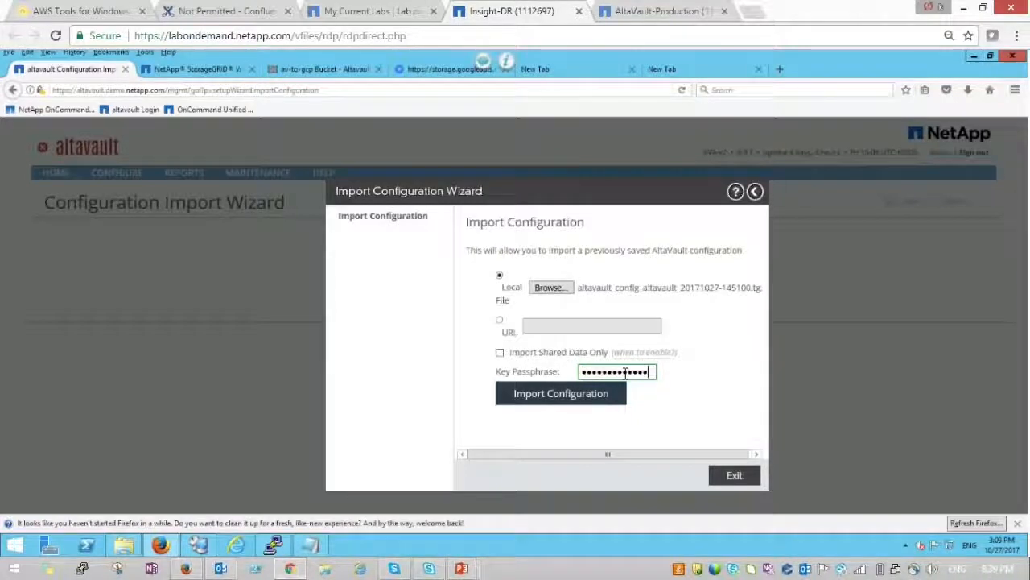
left_click(587, 403)
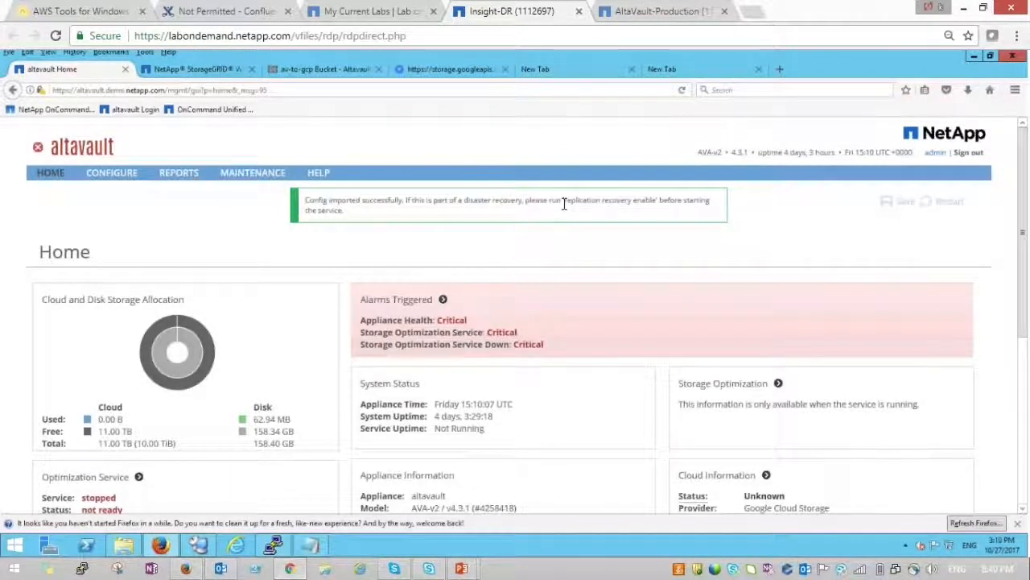
left_click_drag(569, 202, 658, 204)
key("ctrl+c")
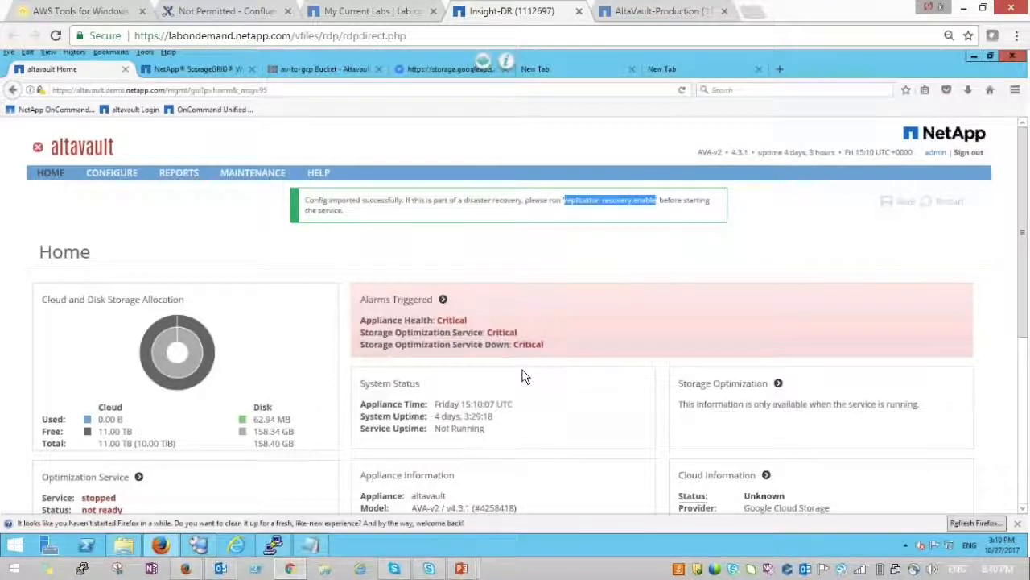
left_click(972, 56)
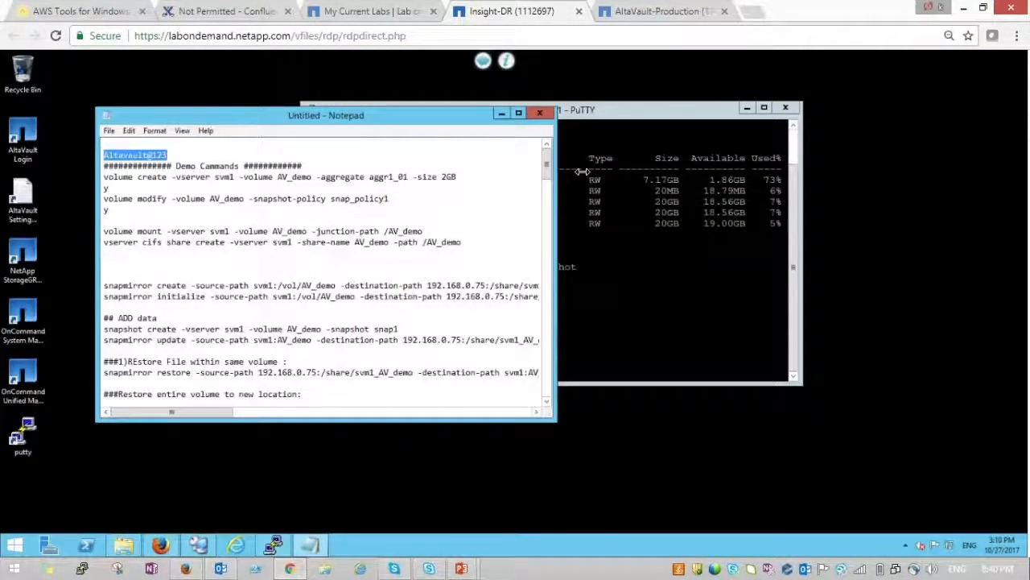
- Open the saved altavault PuTTY session to 192.168.0.75 and log in as admin with the password
double_click(33, 428)
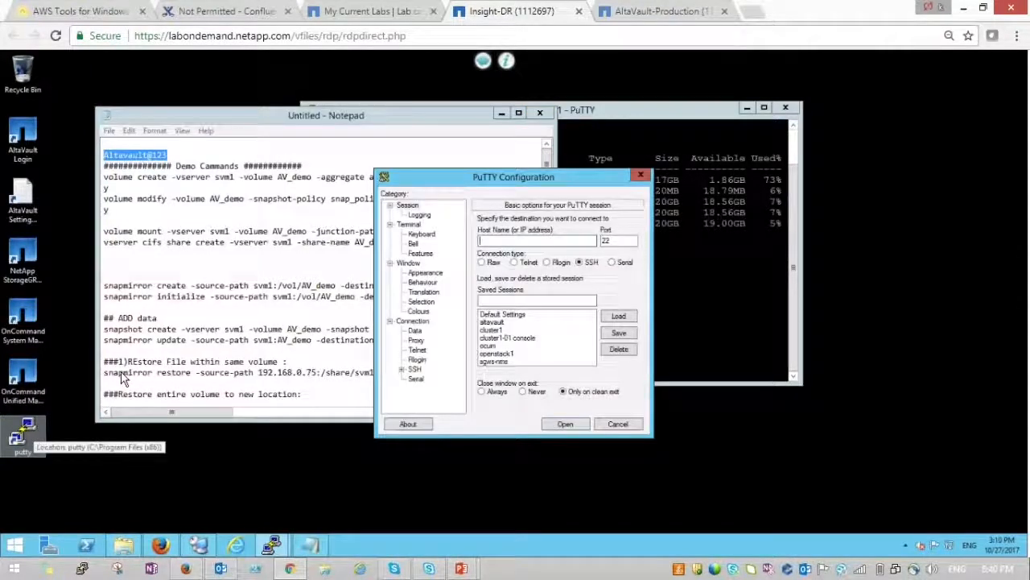
double_click(492, 323)
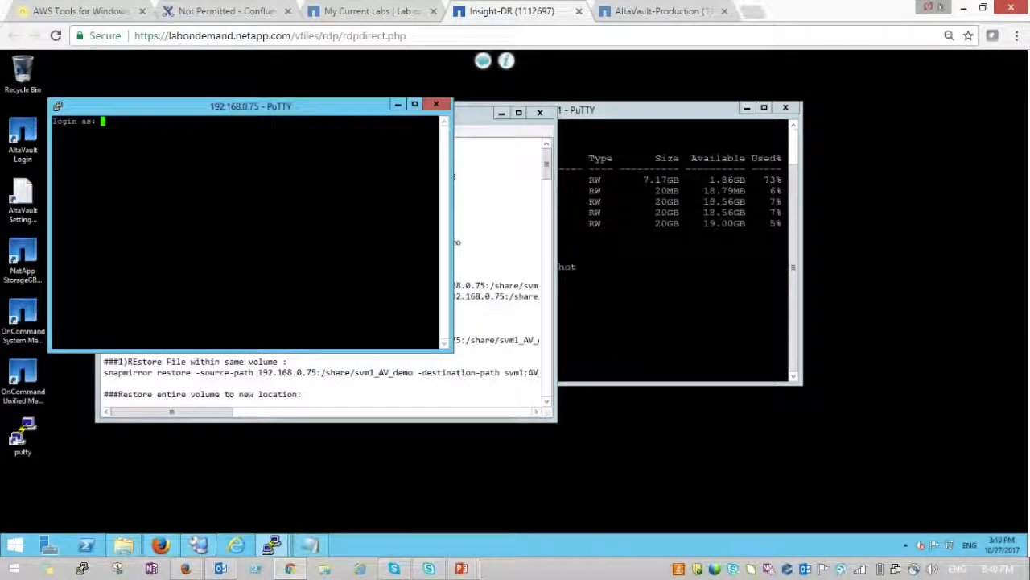
type("admin")
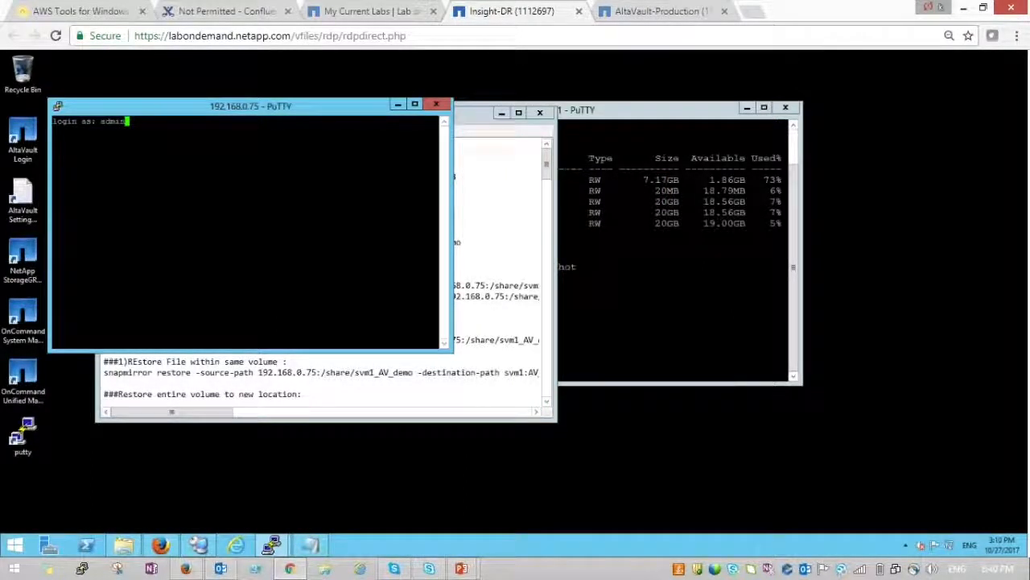
key("Return")
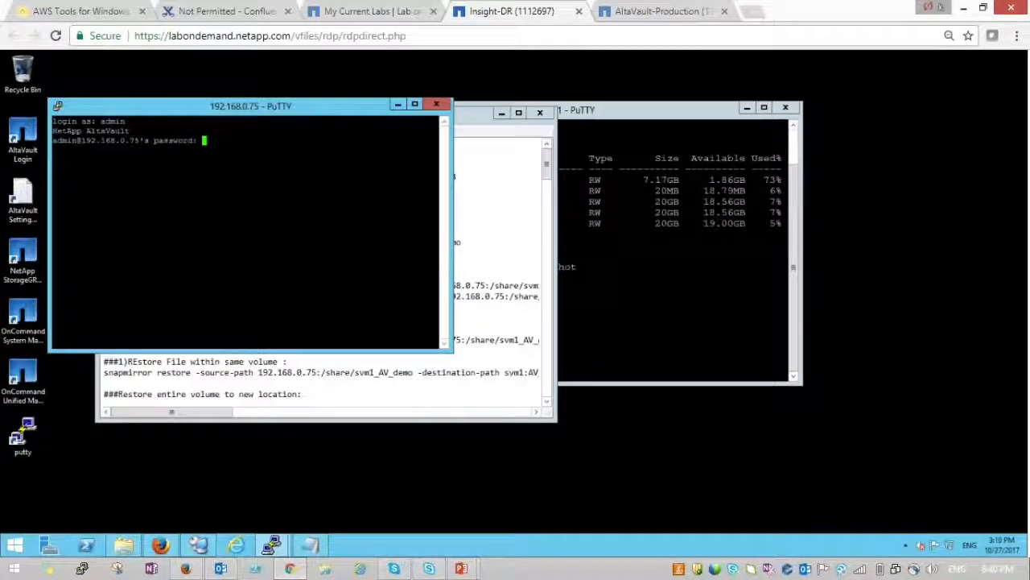
key("Return")
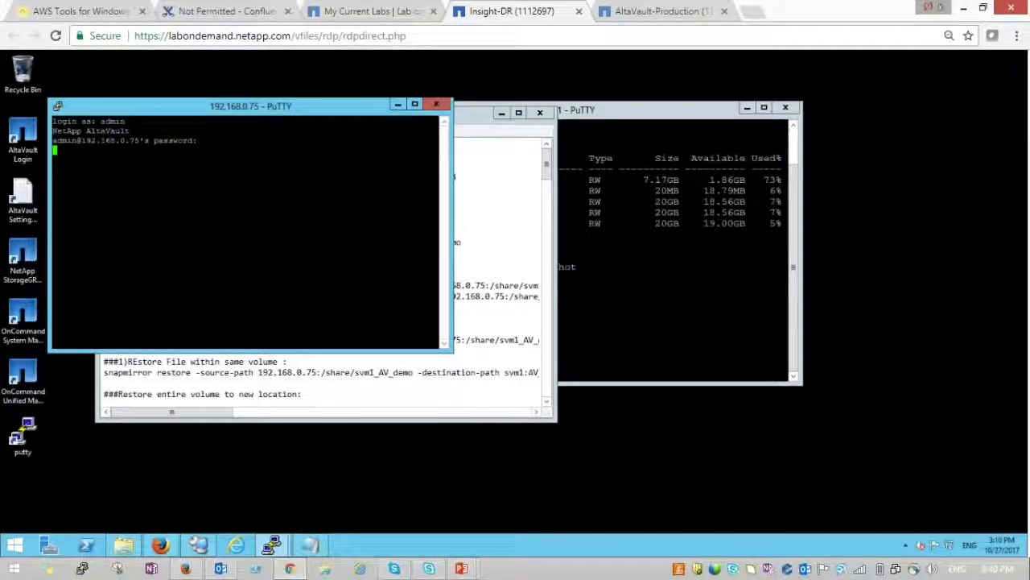
key("Return")
key("Return")
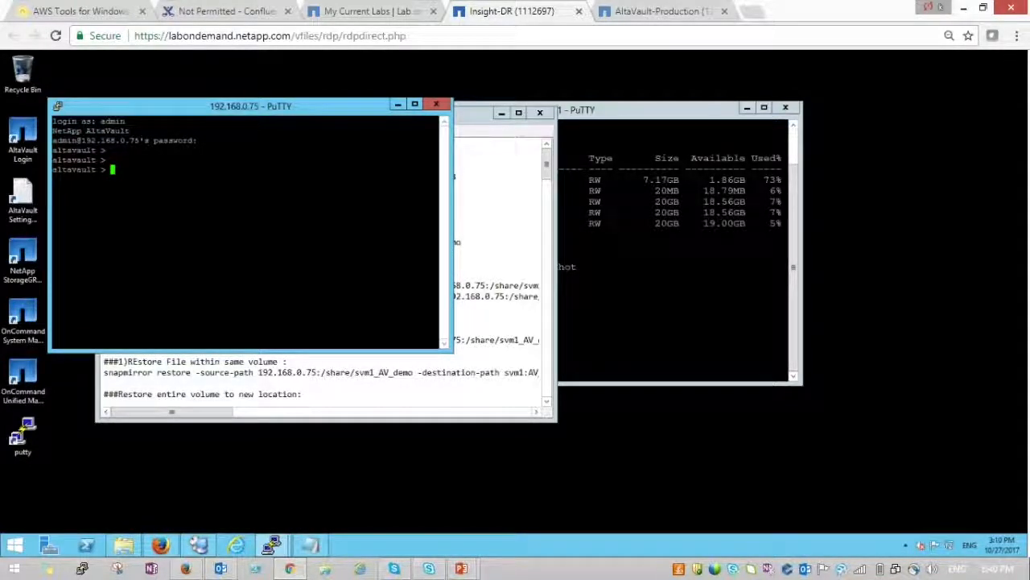
- Enter privileged and configuration mode with 'enable' and 'conf t'
type("enable")
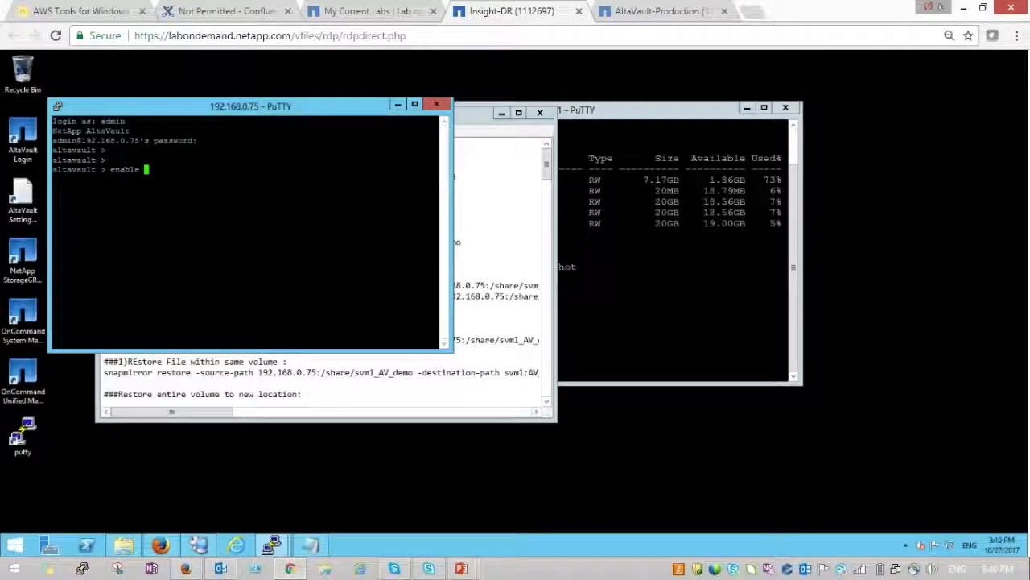
key("Return")
type("conf")
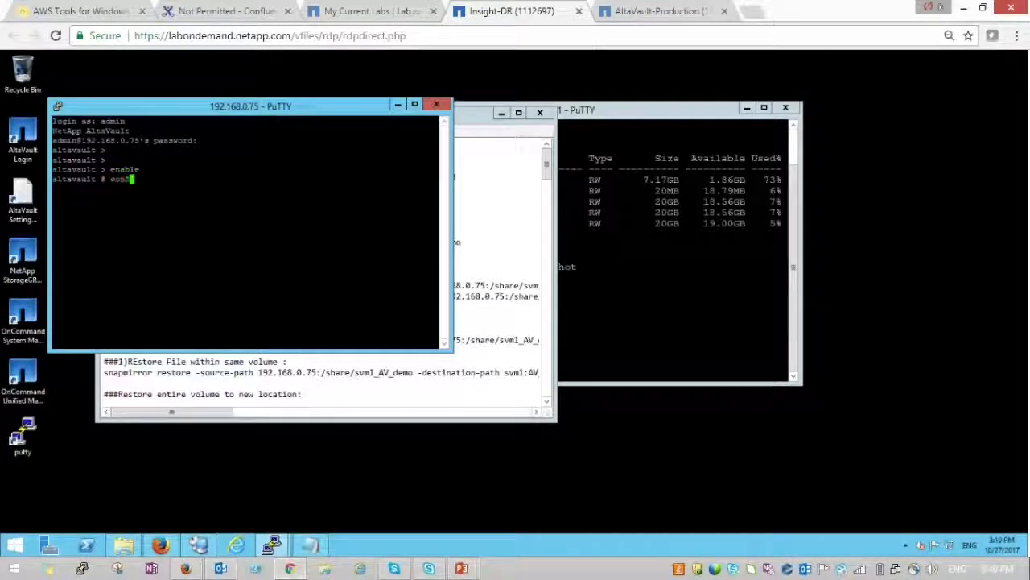
type(" t")
key("Return")
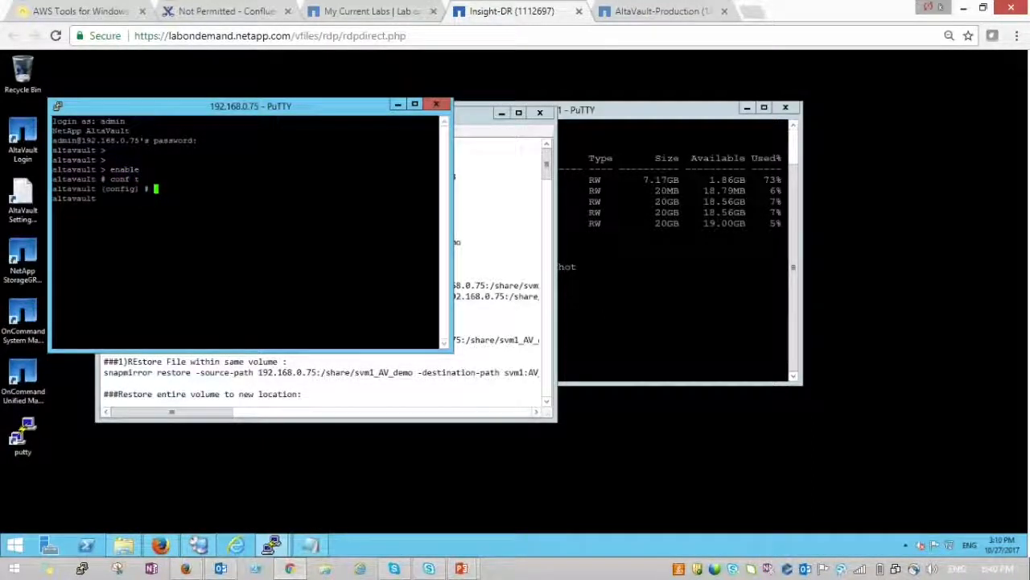
- Run 'replication recovery enable', confirm with y, then run 'service enable'
key("Return")
key("Return")
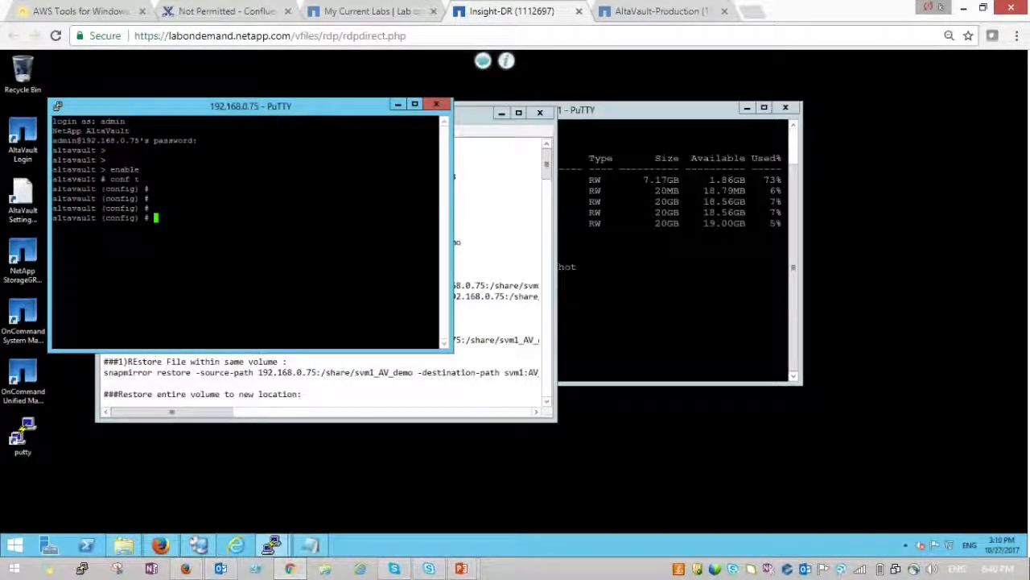
key("shift+Insert")
key("Return")
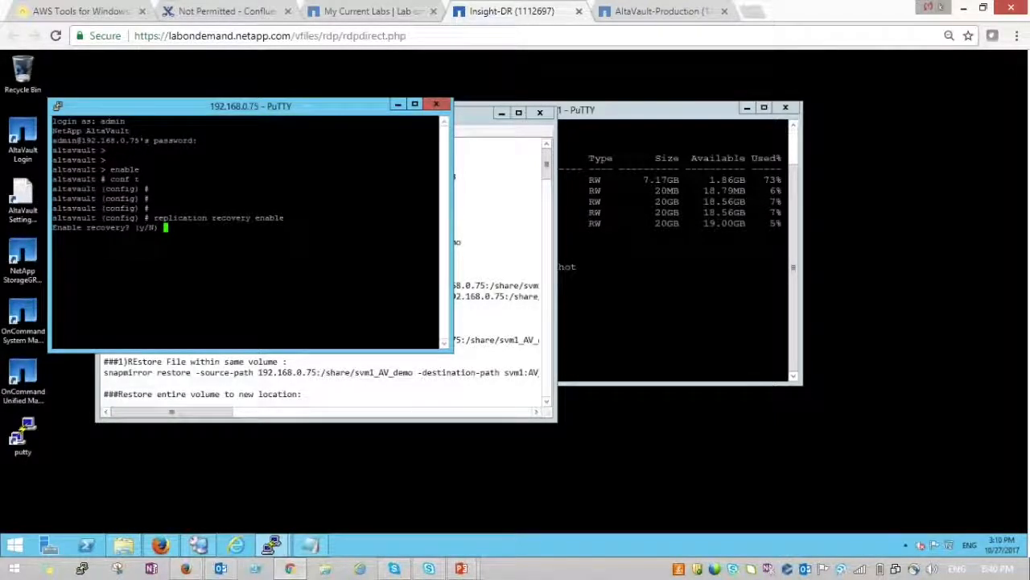
type("y")
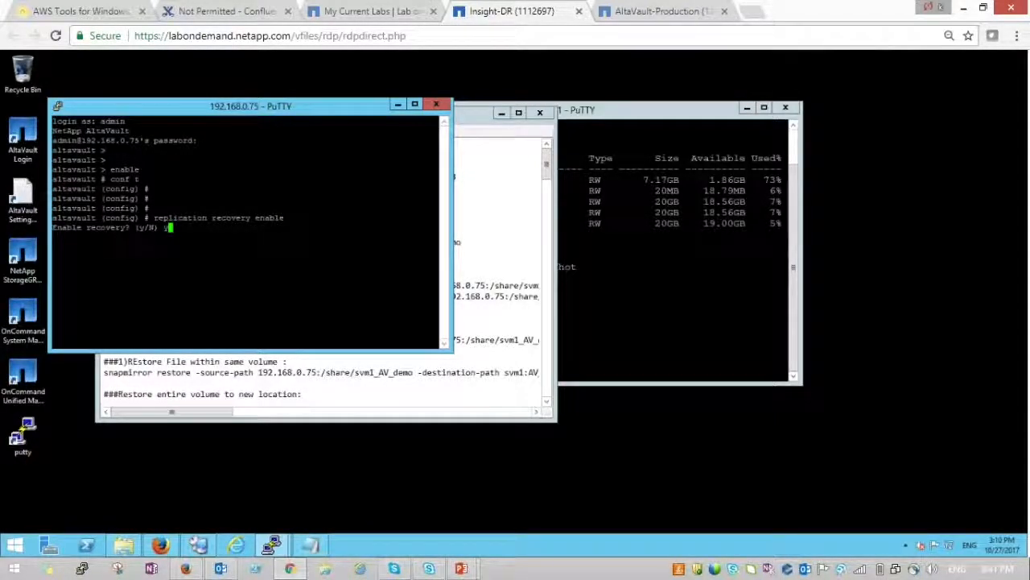
key("Return")
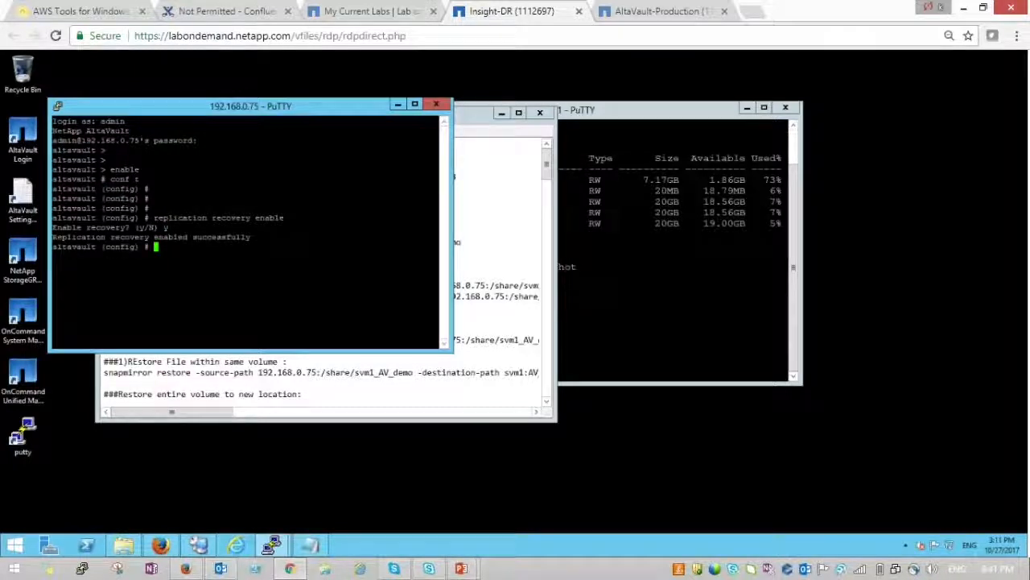
key("Return")
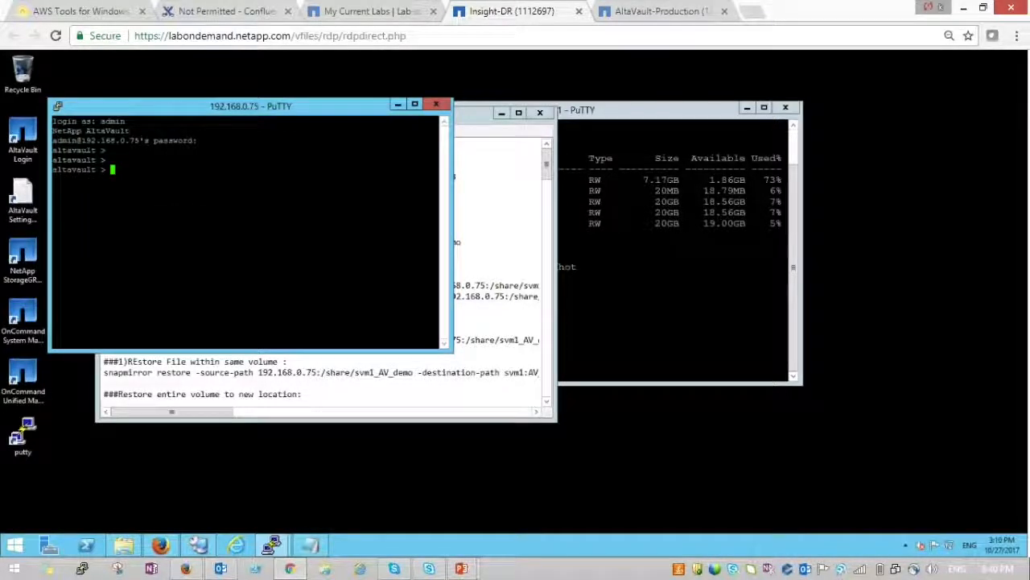
type("e")
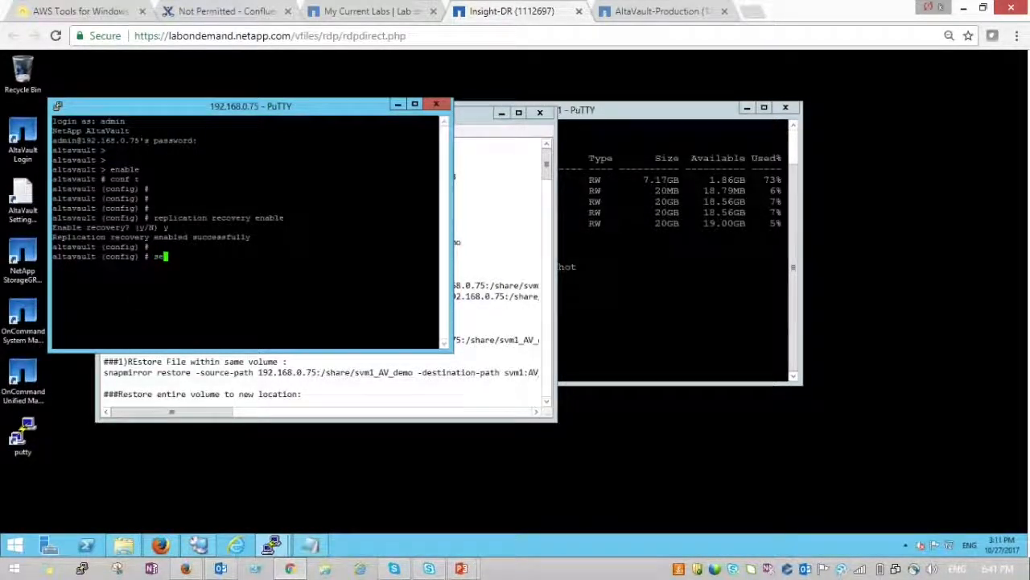
type("rvice enable")
key("Return")
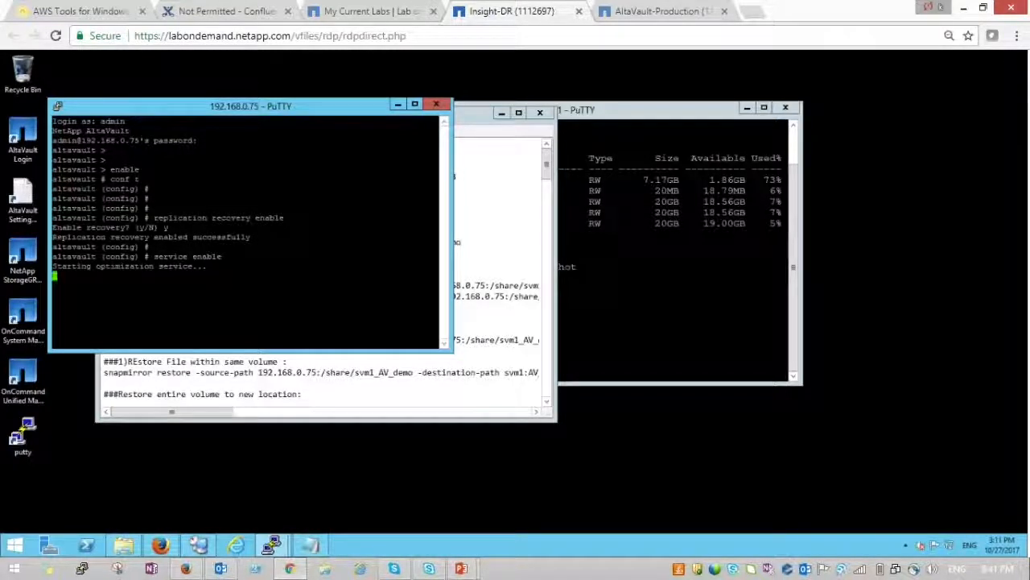
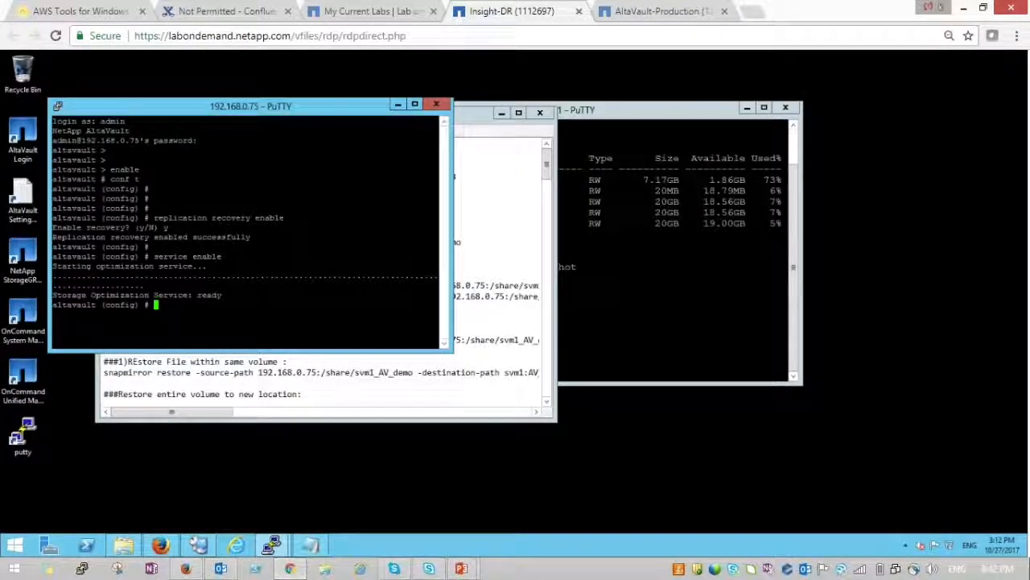
- Switch from PuTTY to the AltaVault web console in Firefox
left_click(162, 546)
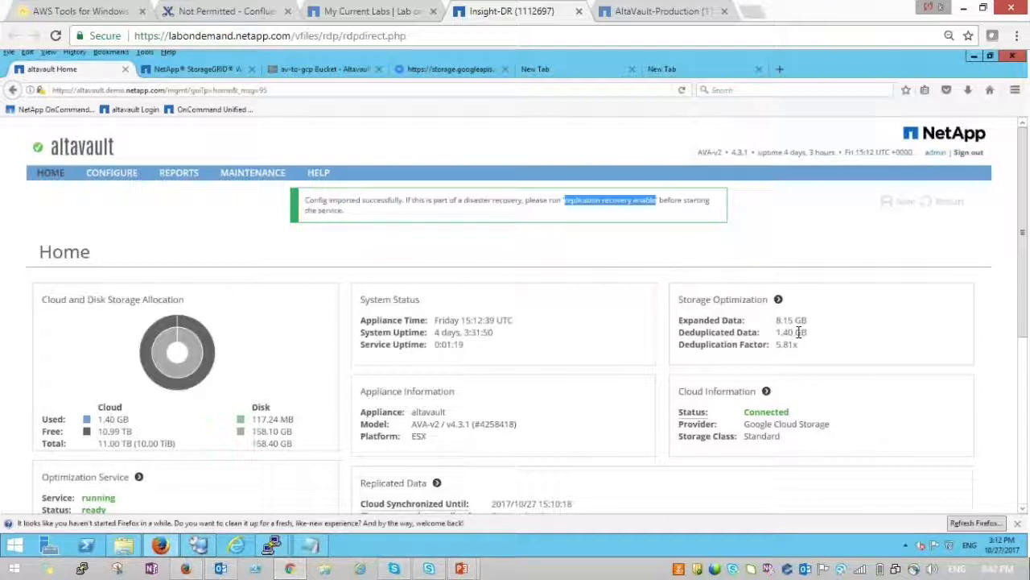
- Look through the SMB and OST share settings pages under CONFIGURE
mouse_move(131, 179)
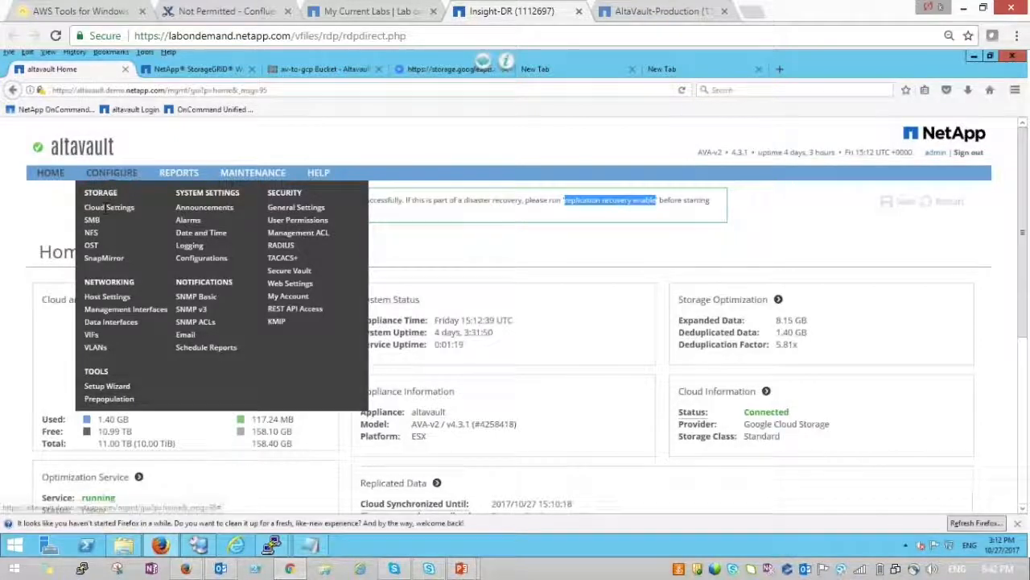
left_click(93, 220)
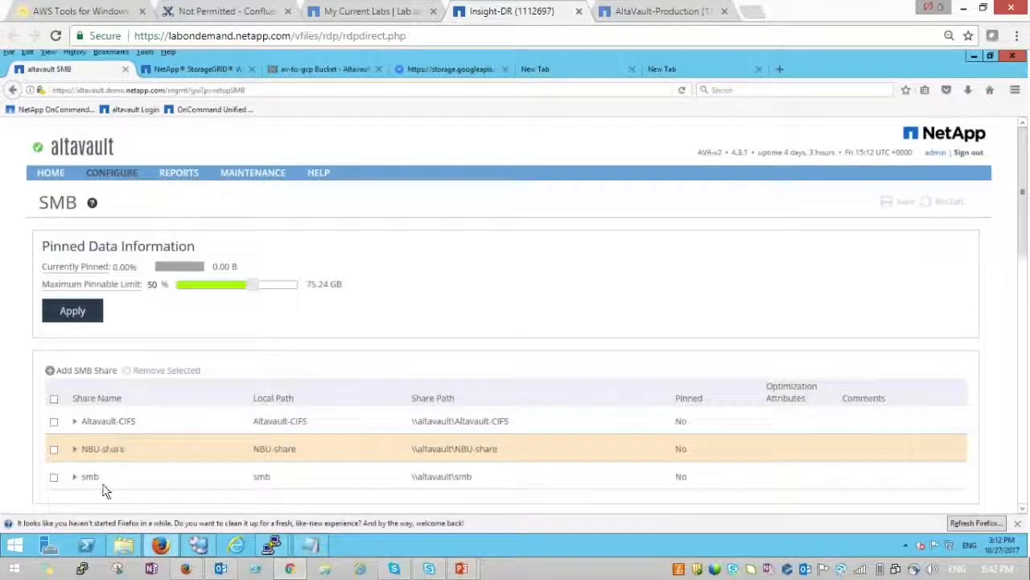
left_click(120, 174)
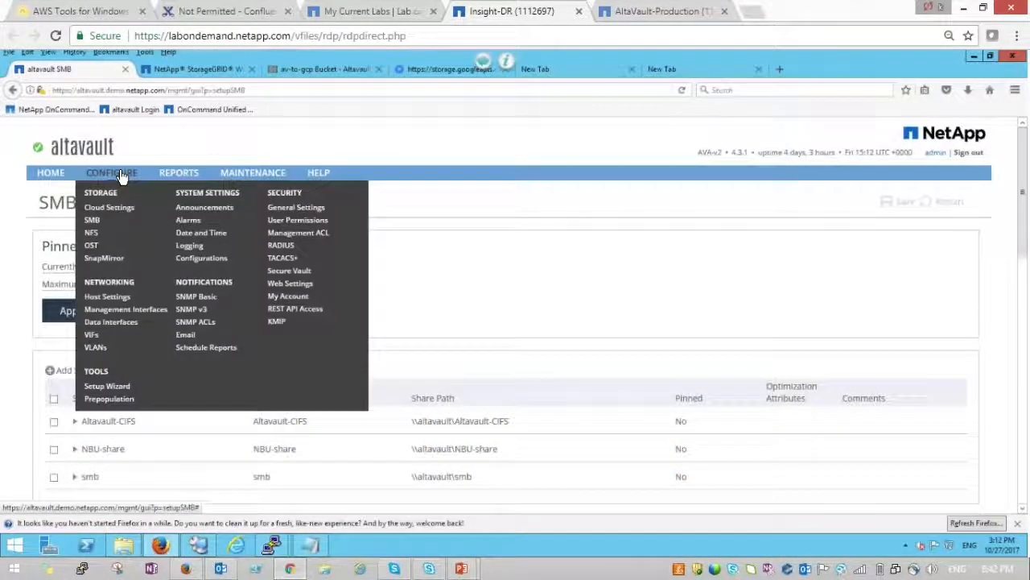
left_click(93, 246)
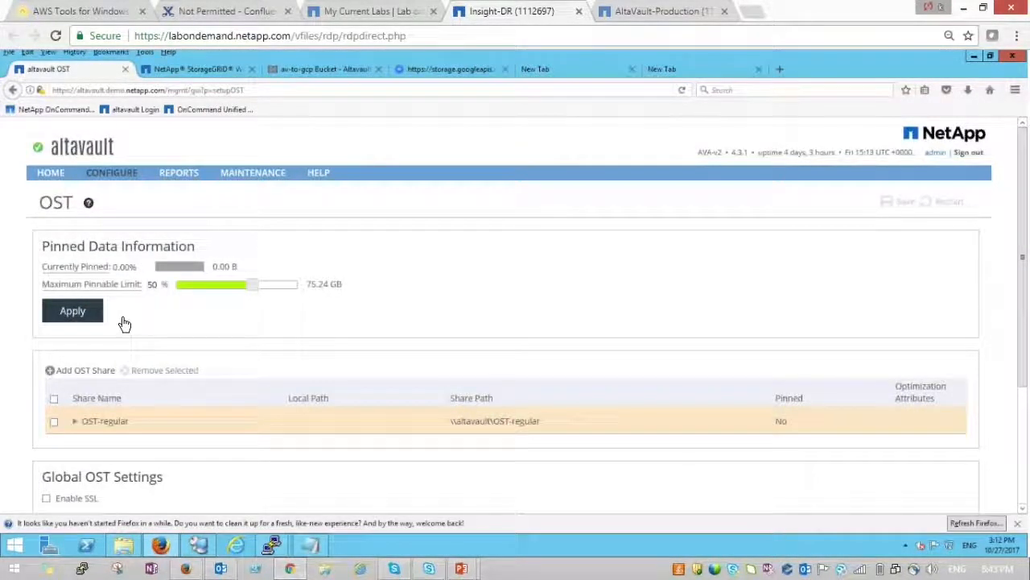
- Open the SnapMirror settings page and reload it to refresh the share list
left_click(104, 173)
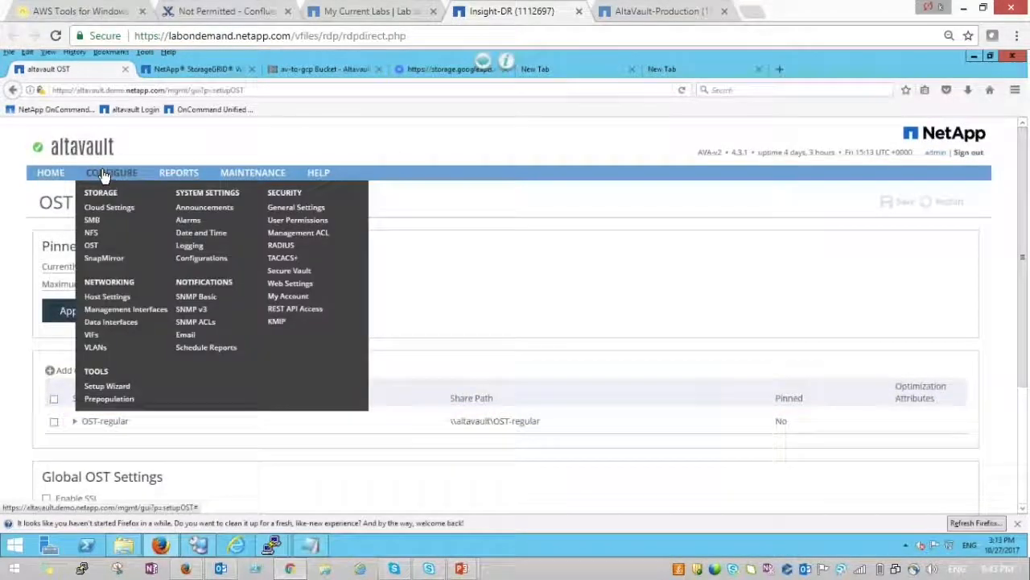
left_click(103, 259)
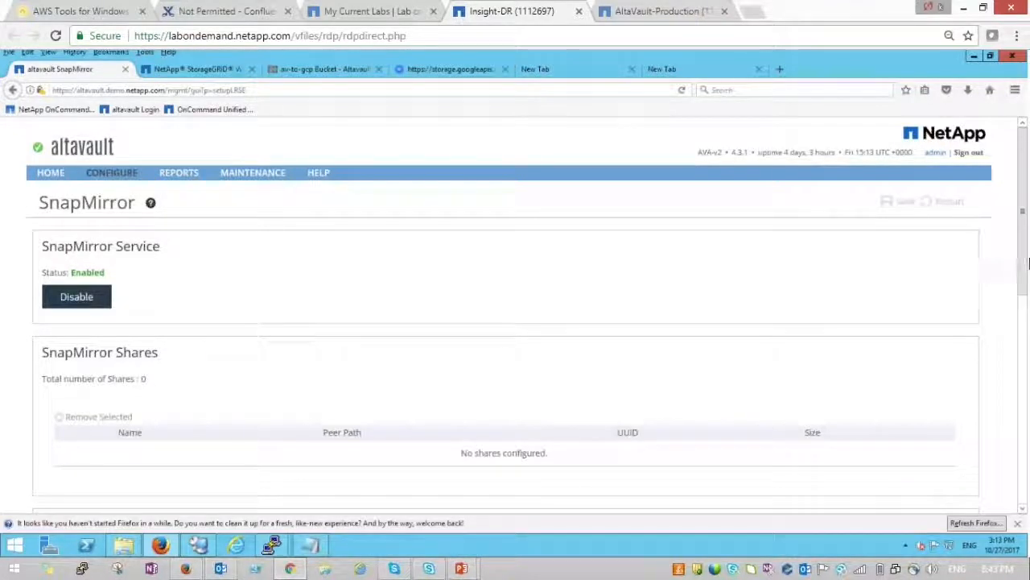
scroll(1024, 221, "down", 3)
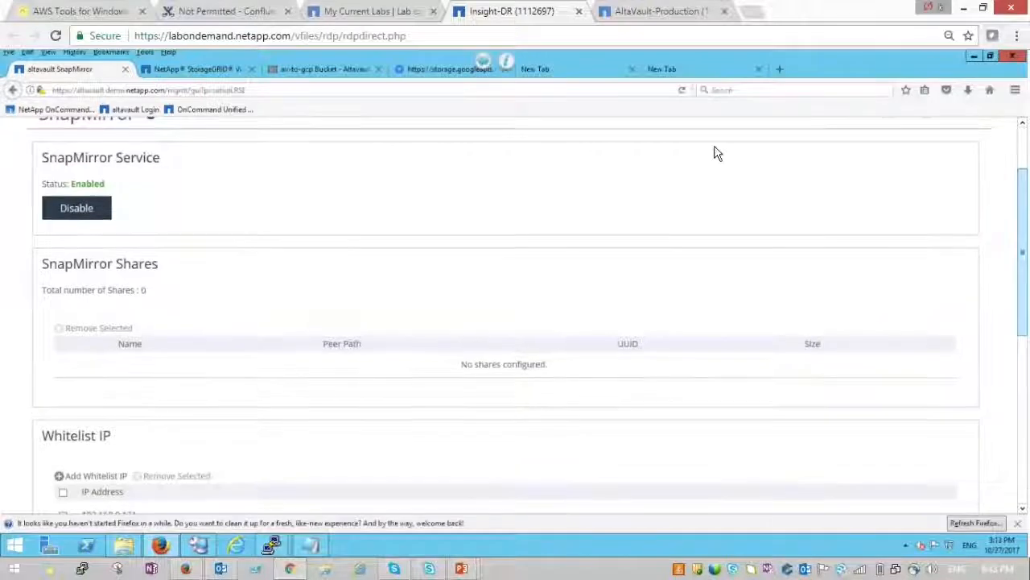
left_click(683, 91)
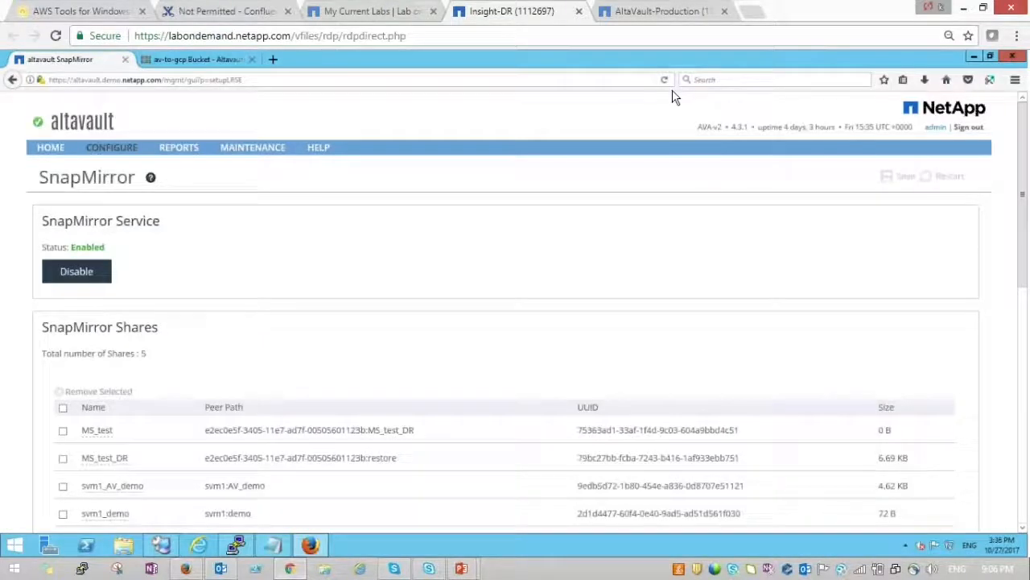
- Reload the shares, review svm1_AV_demo's three snapshots, then open the SMB settings page
left_click(664, 81)
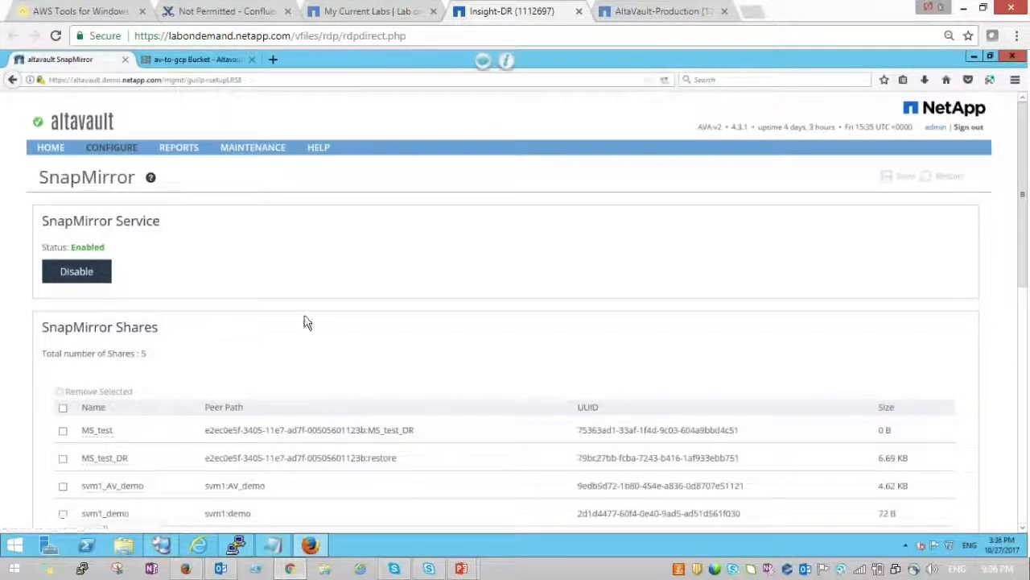
left_click(126, 488)
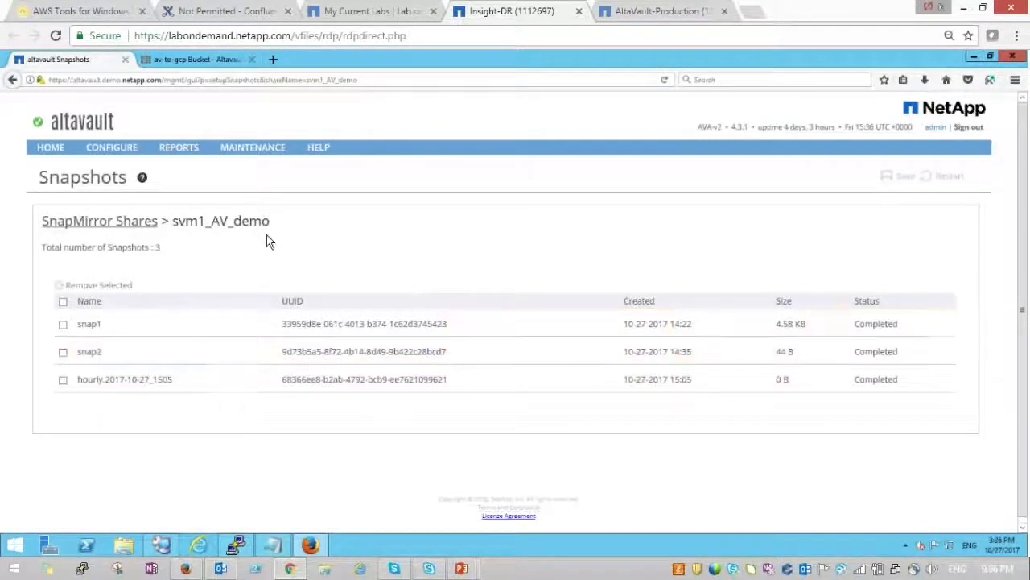
left_click(129, 223)
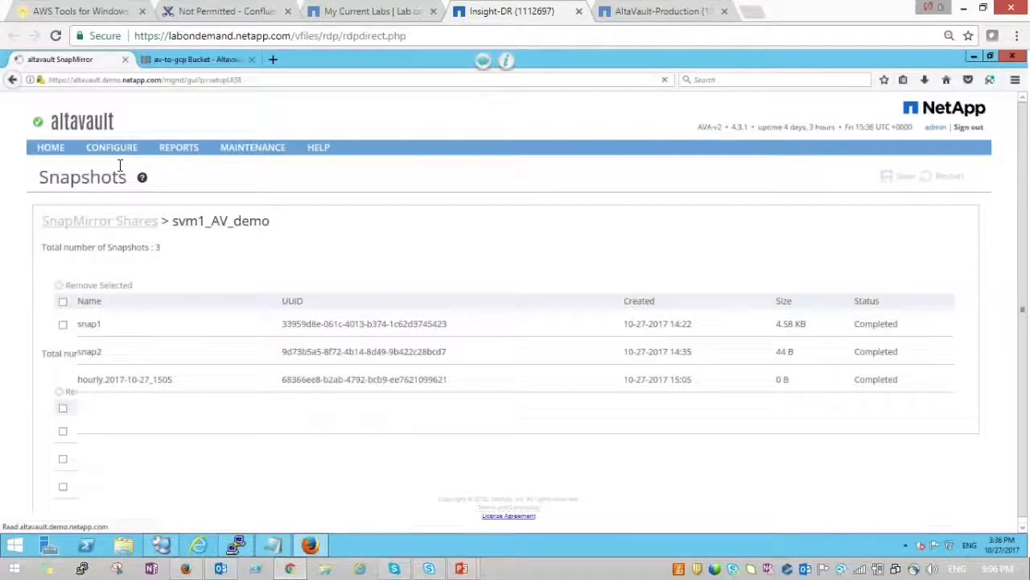
mouse_move(111, 149)
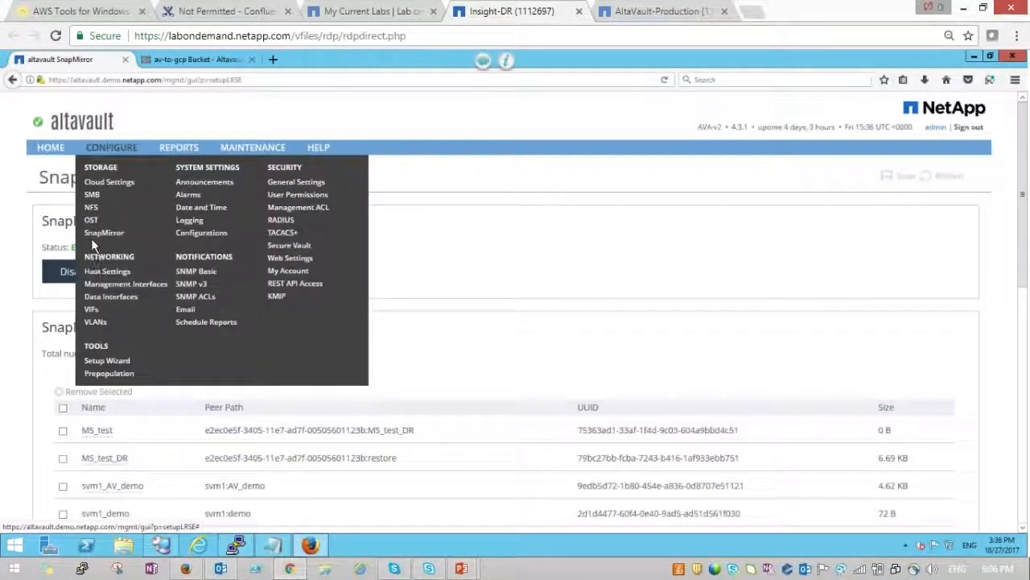
left_click(92, 195)
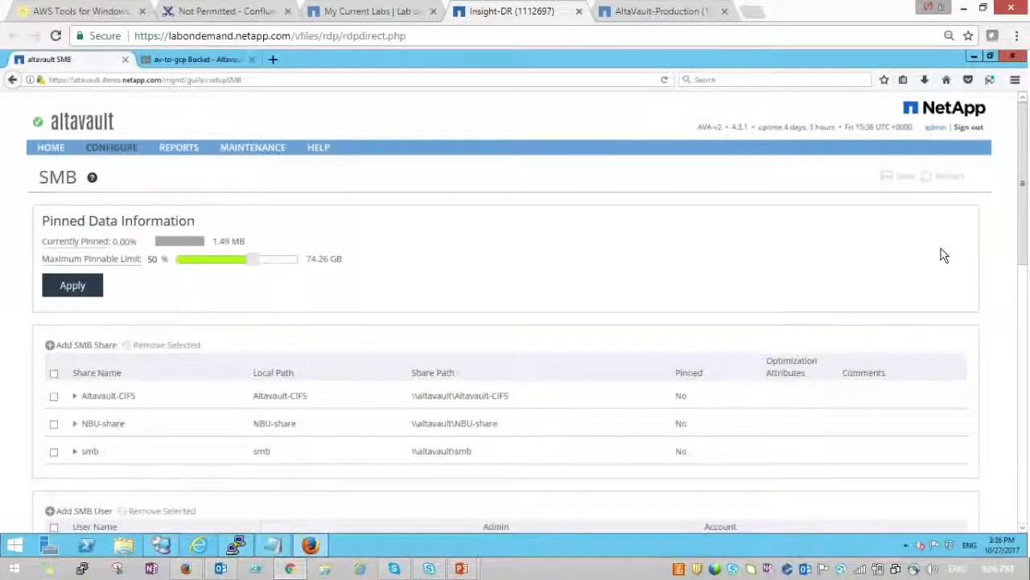
- In File Explorer, start mapping a network drive from This PC with letter B:
scroll(940, 253, "down", 2)
left_click(123, 547)
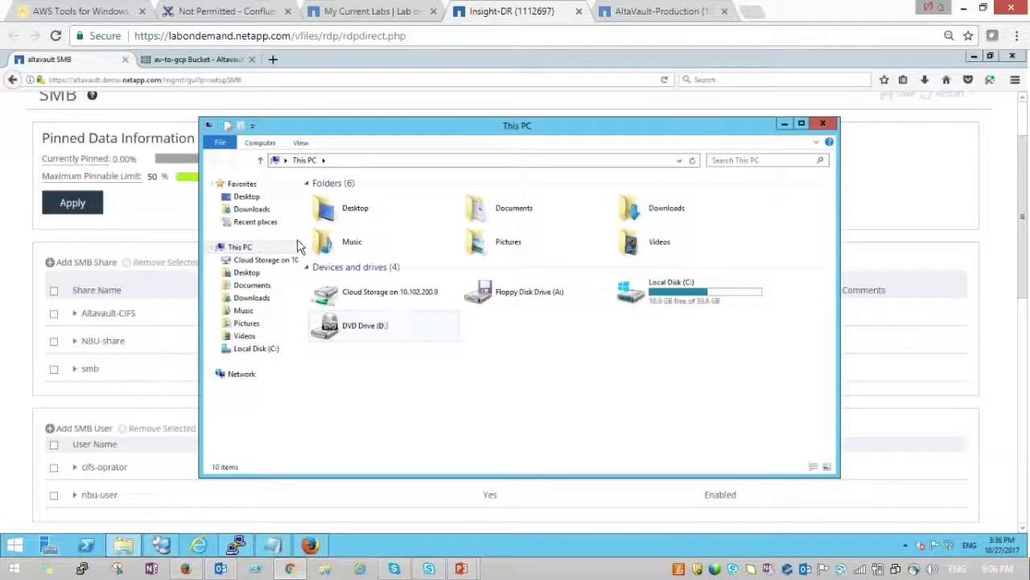
left_click(329, 160)
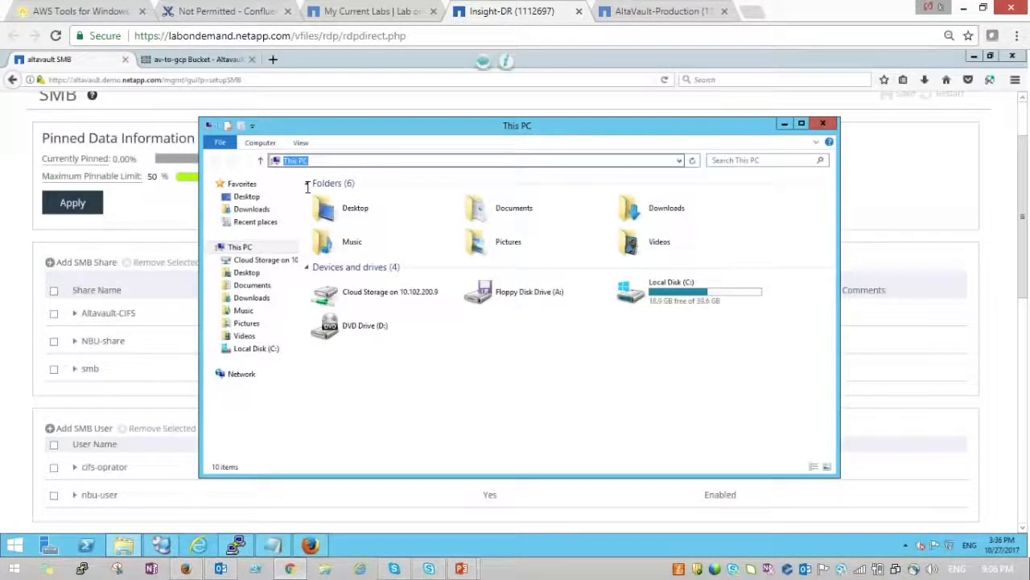
left_click(265, 262)
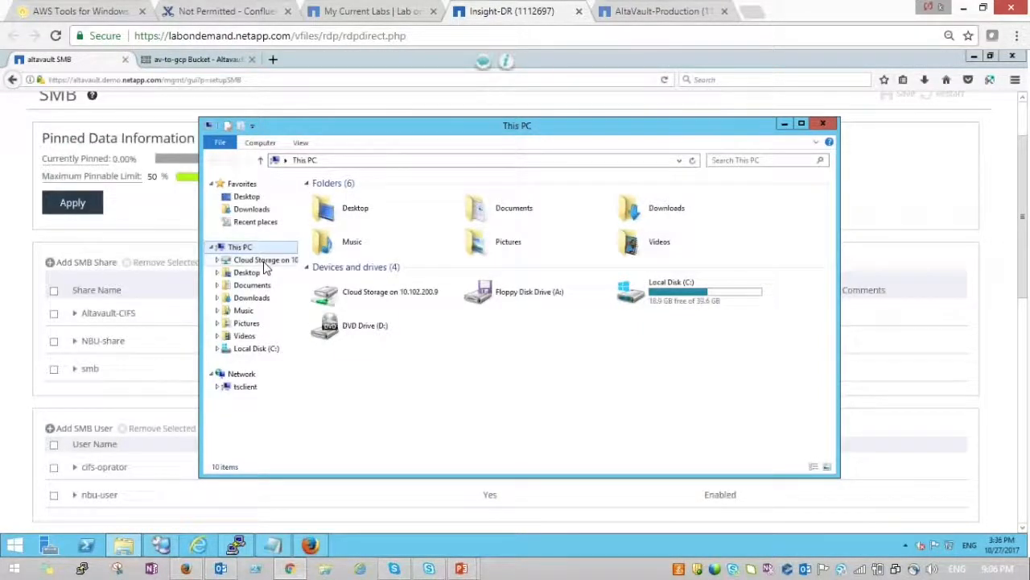
right_click(264, 266)
left_click(241, 256)
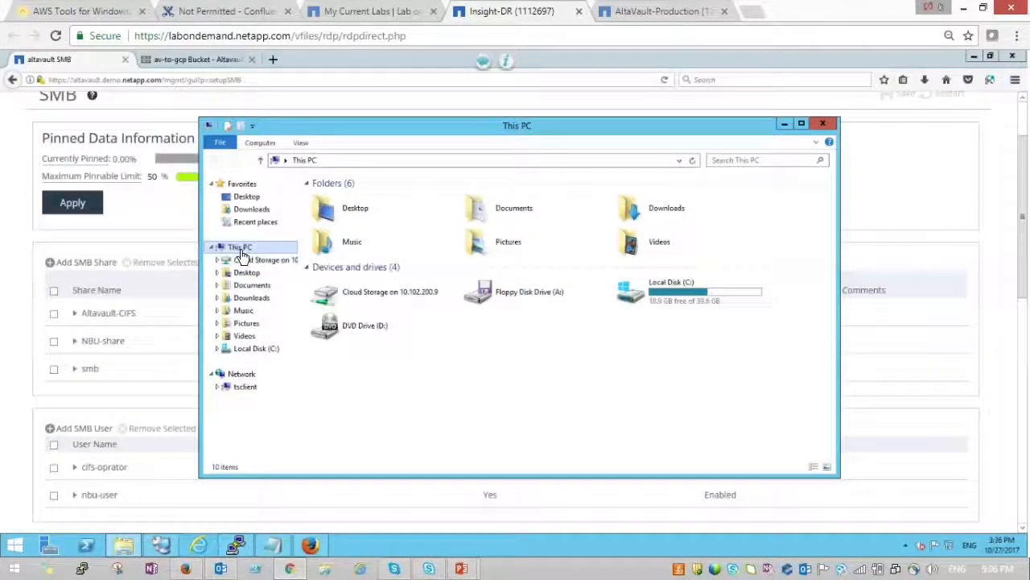
right_click(242, 254)
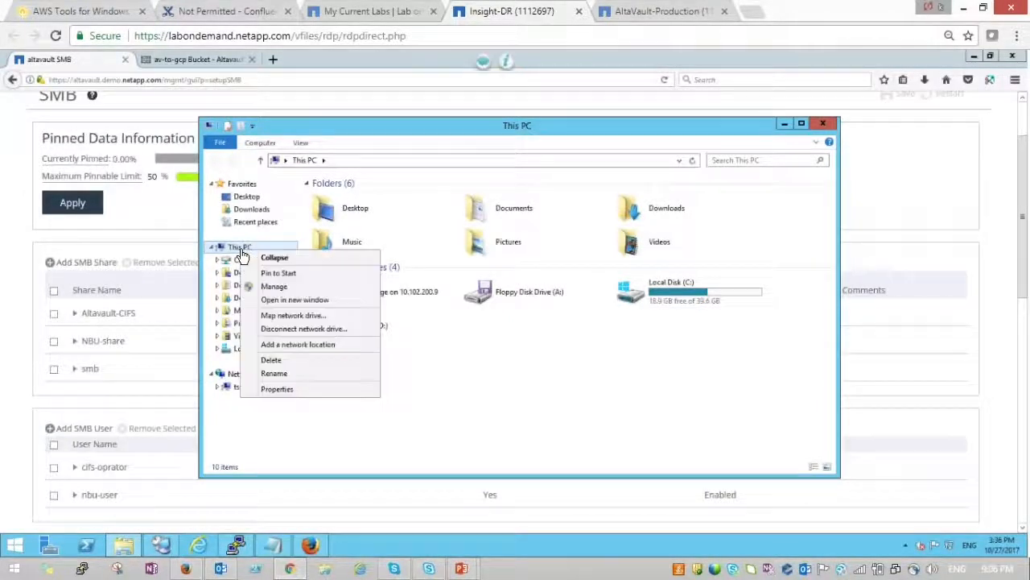
left_click(286, 316)
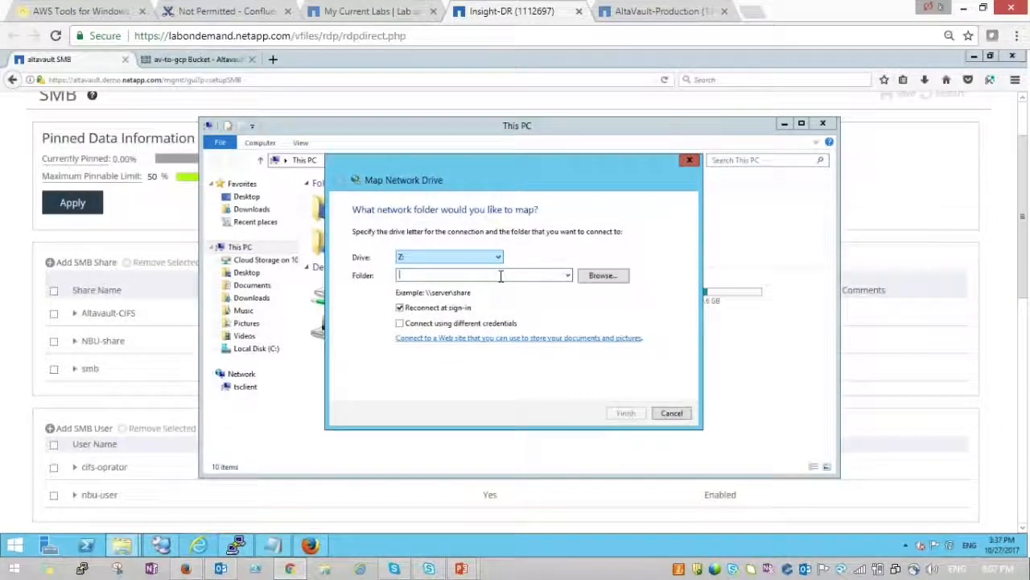
left_click(499, 259)
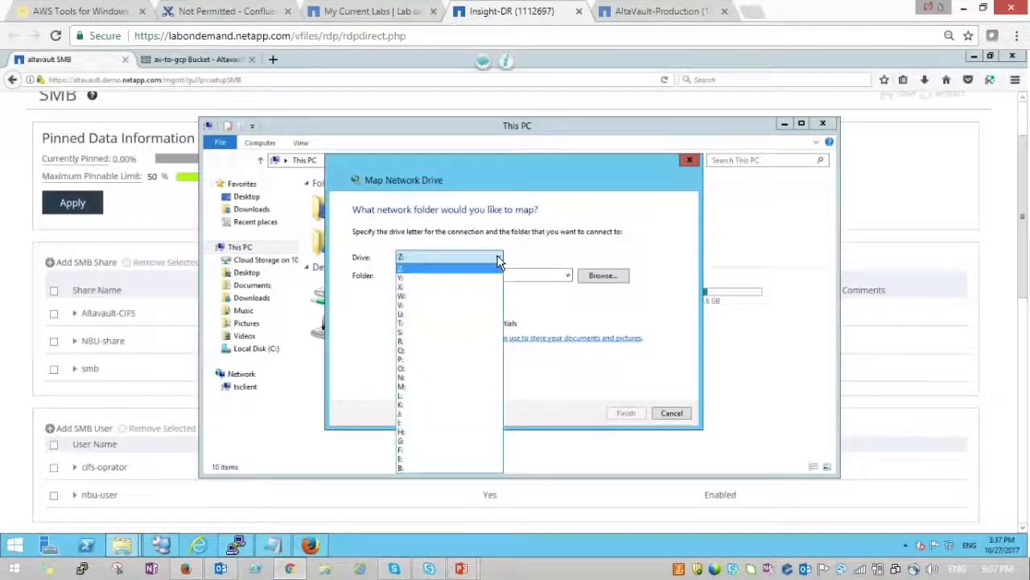
left_click(402, 476)
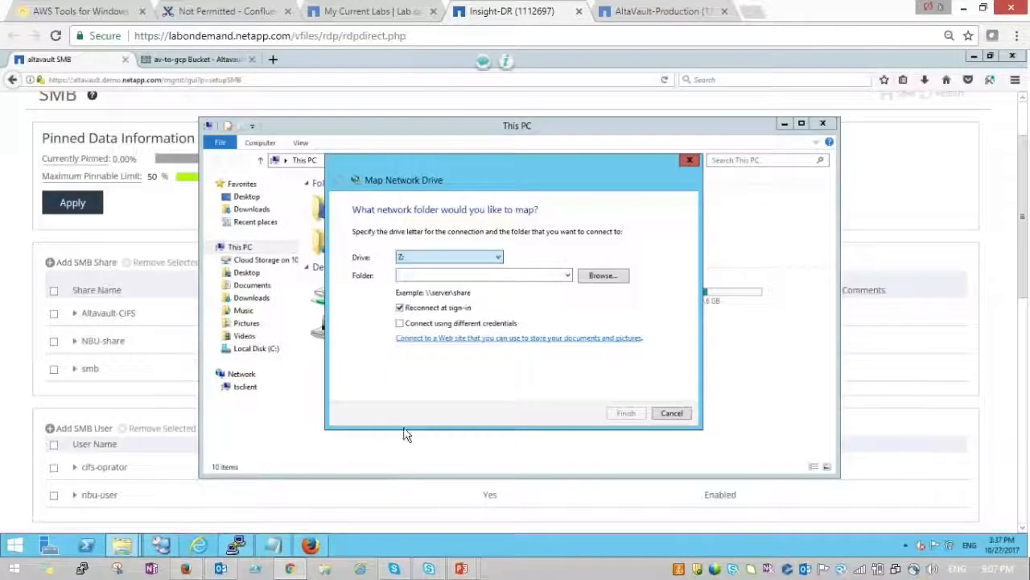
left_click(412, 275)
type("\\\\")
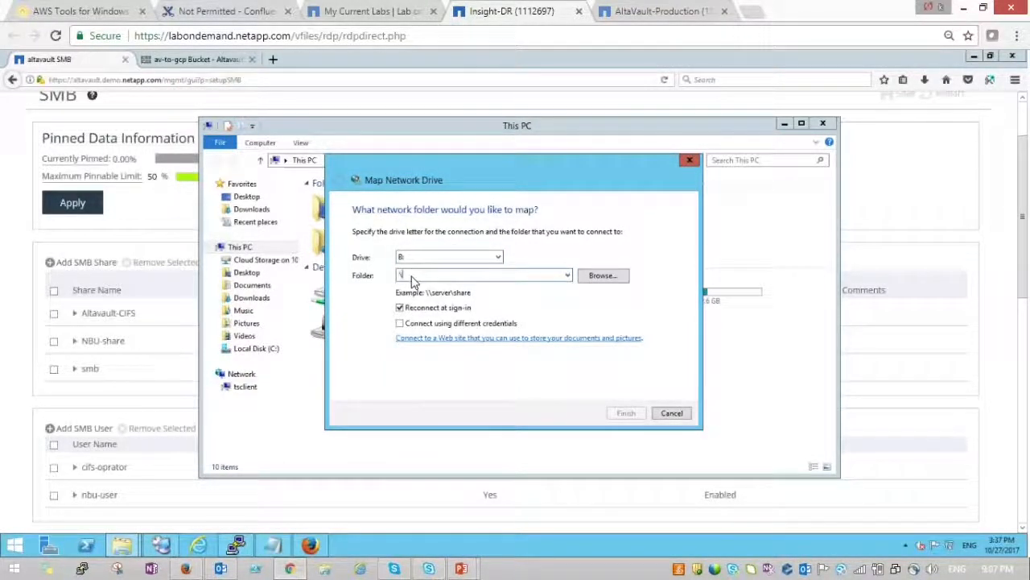
- Copy \\altavault\NBU-share from the SMB page into the Folder field and finish mapping
left_click(173, 366)
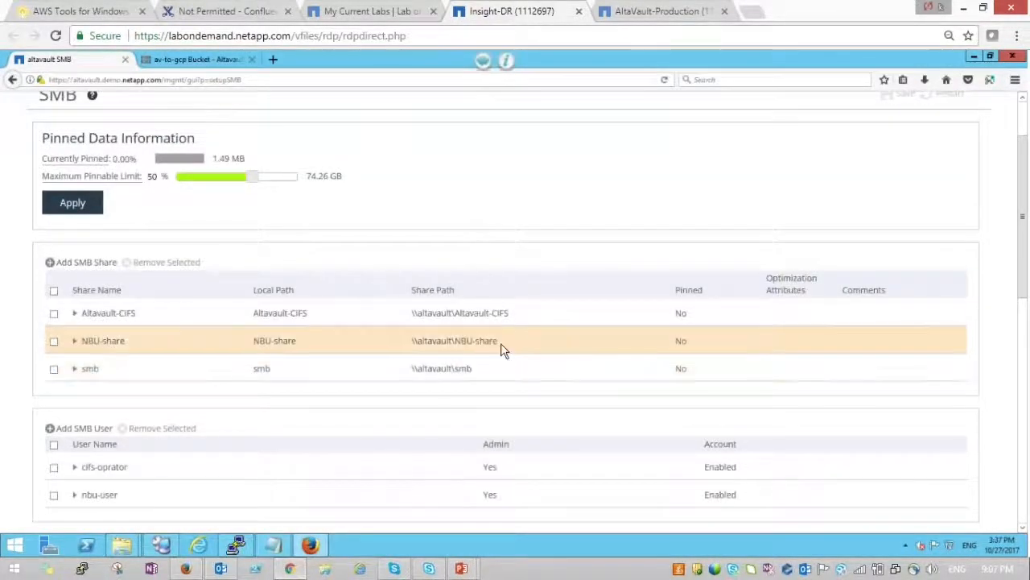
left_click_drag(501, 343, 411, 345)
key("ctrl+c")
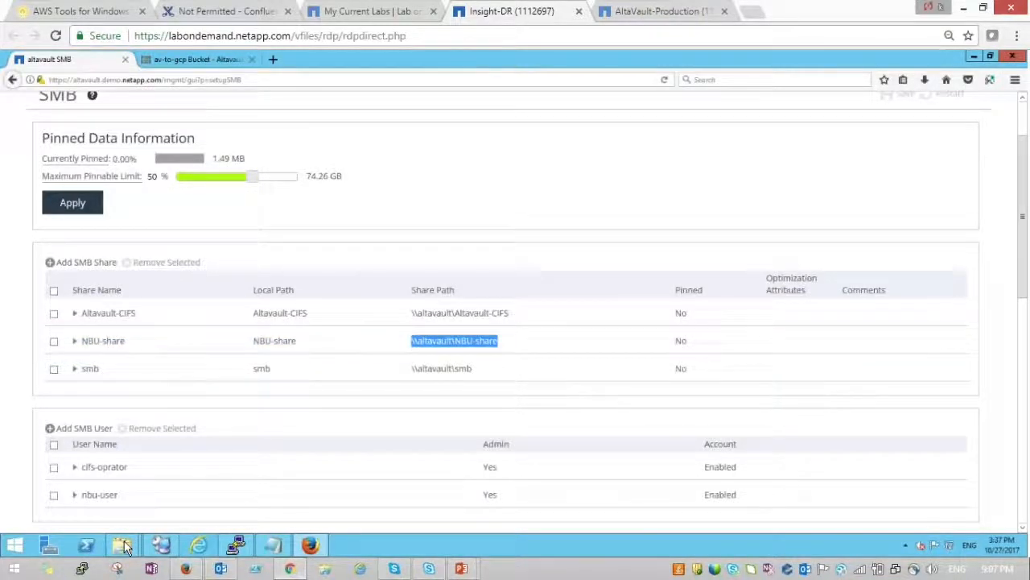
mouse_move(122, 545)
left_click(234, 475)
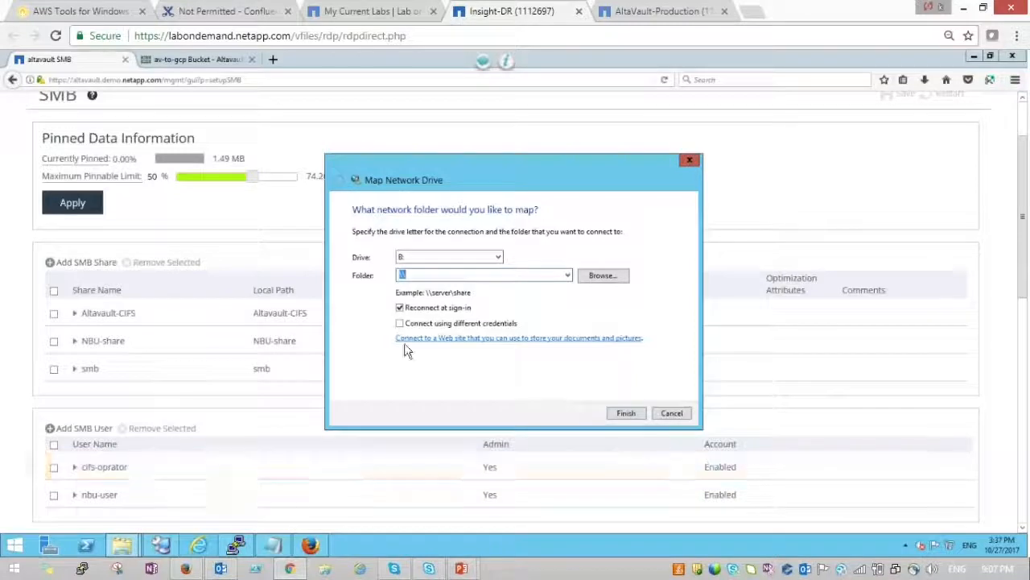
key("ctrl+v")
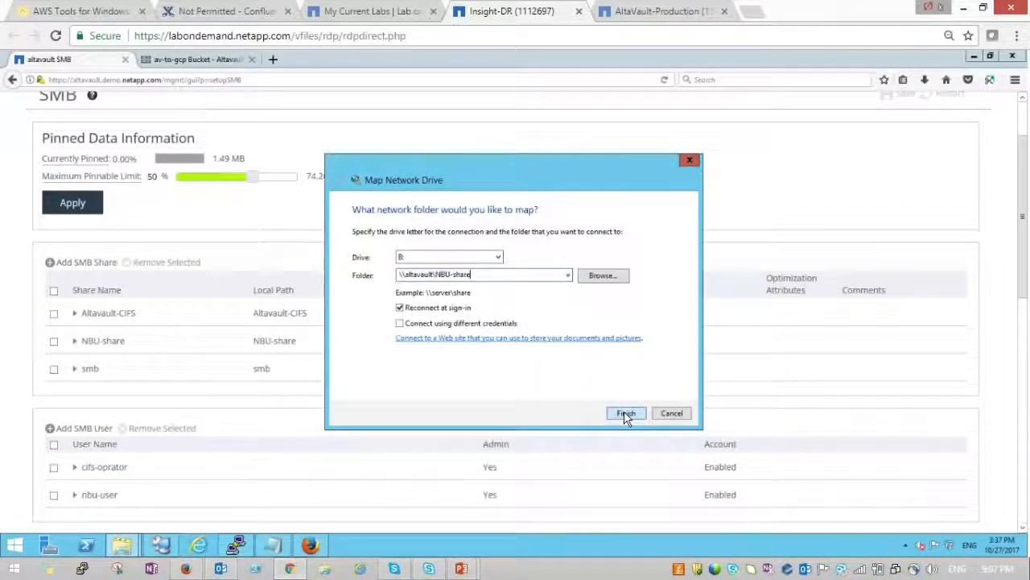
left_click(624, 413)
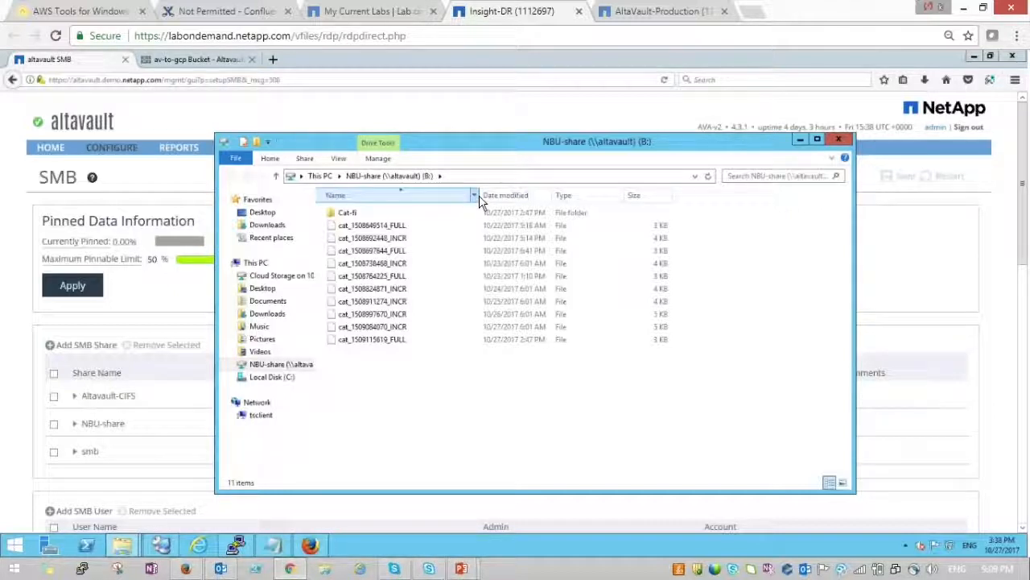
left_click(400, 226)
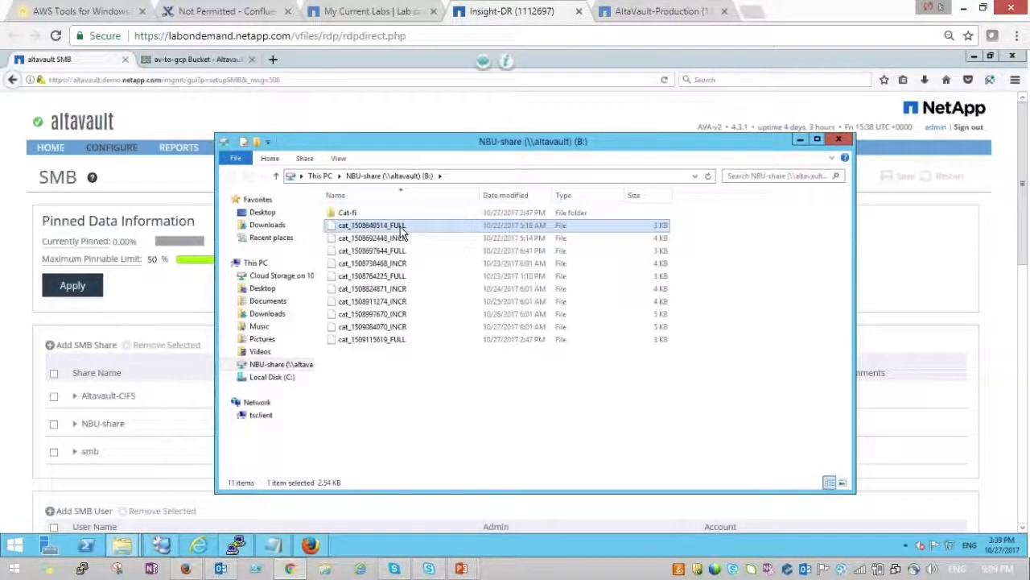
left_click(525, 344)
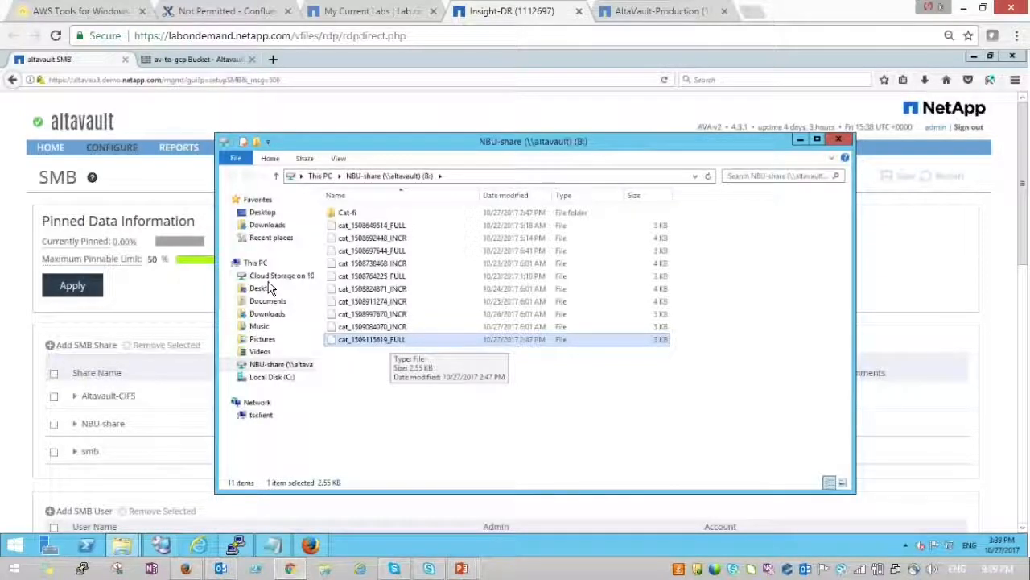
left_click(275, 376)
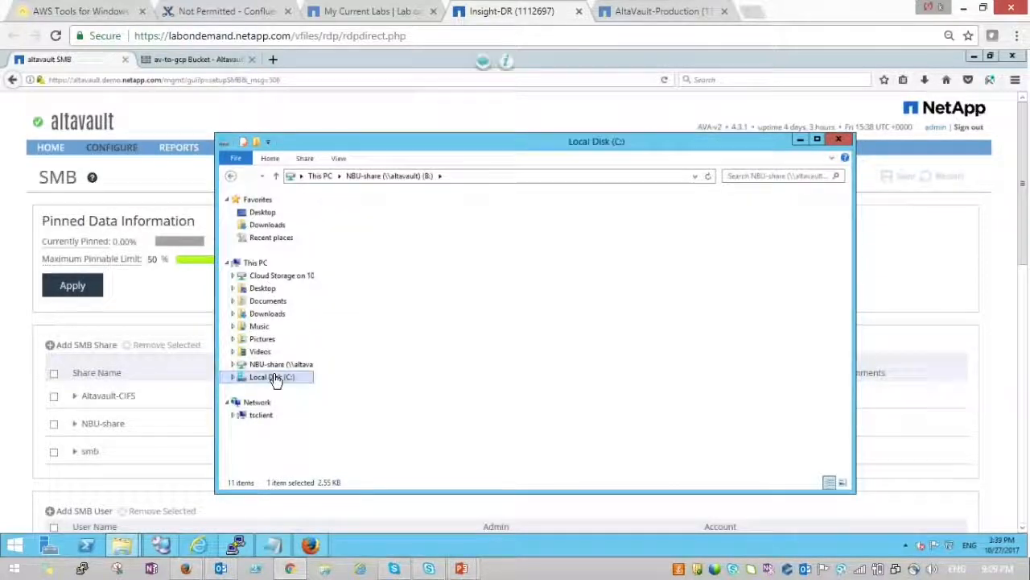
right_click(429, 346)
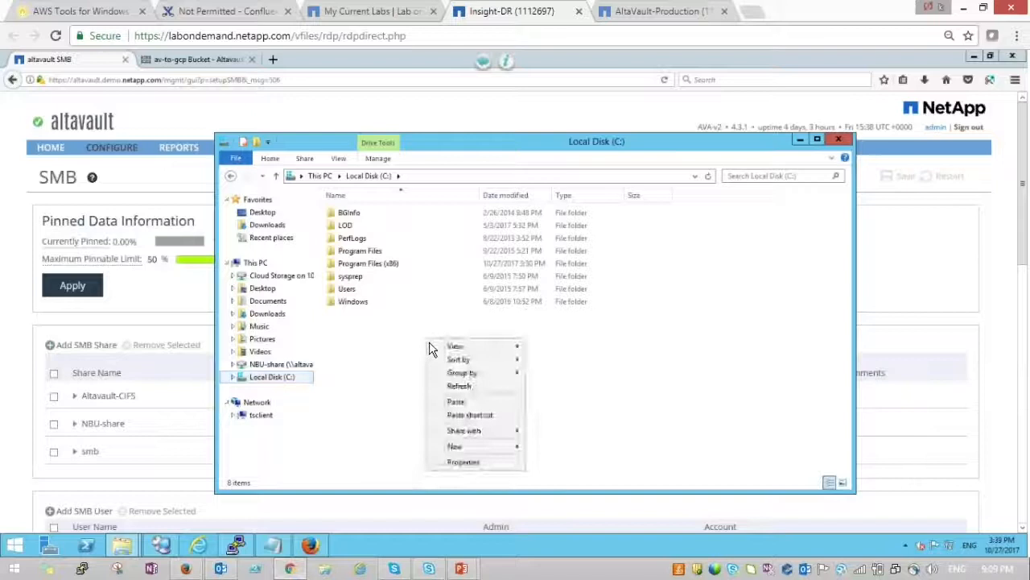
left_click(457, 401)
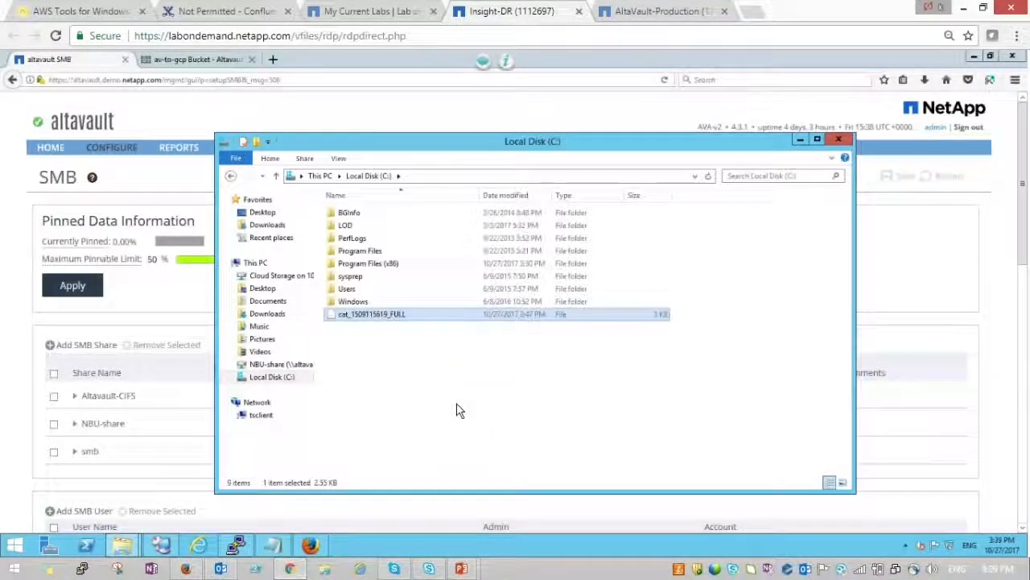
left_click(765, 246)
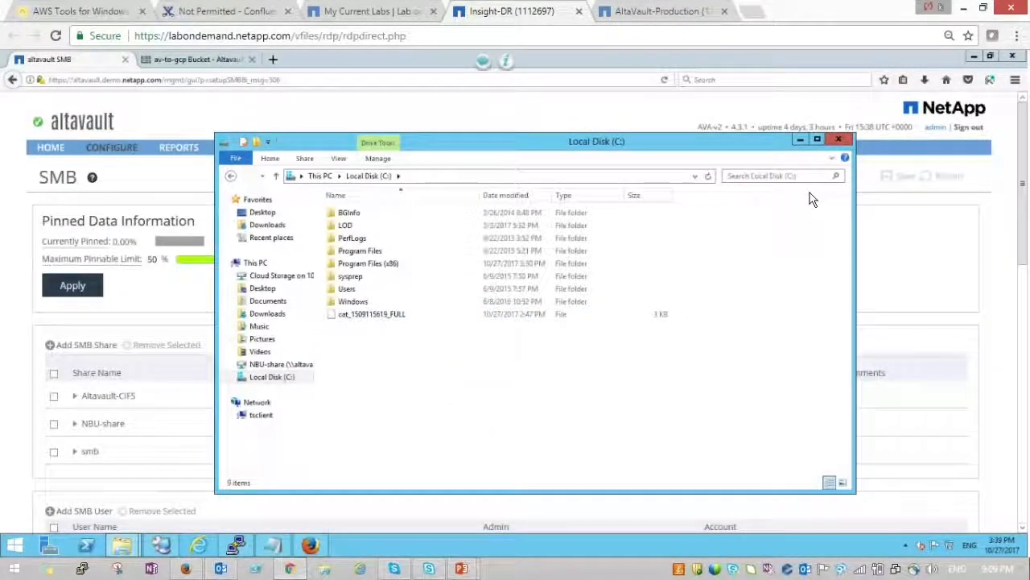
left_click(801, 140)
left_click(972, 58)
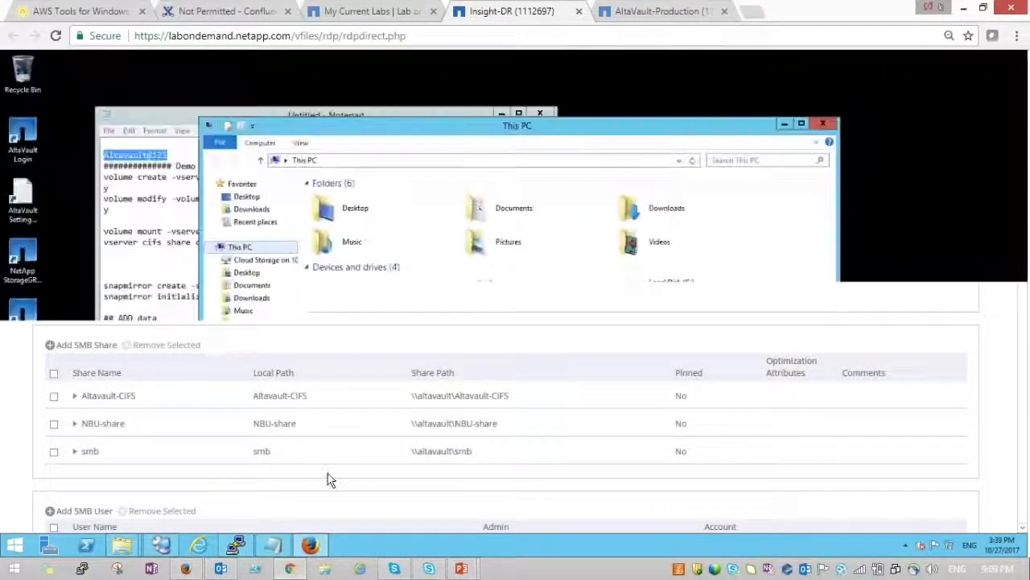
mouse_move(169, 548)
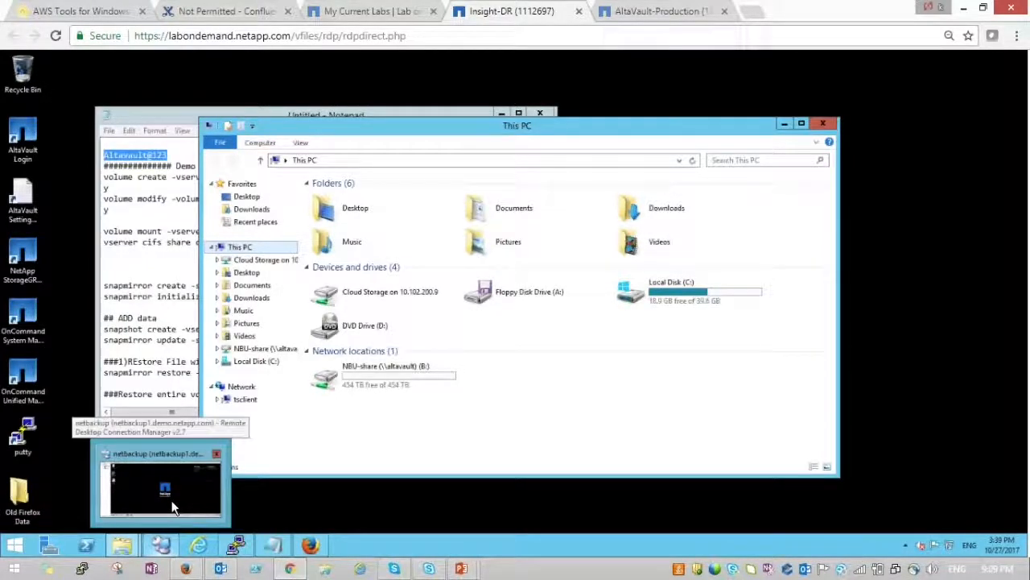
left_click(172, 505)
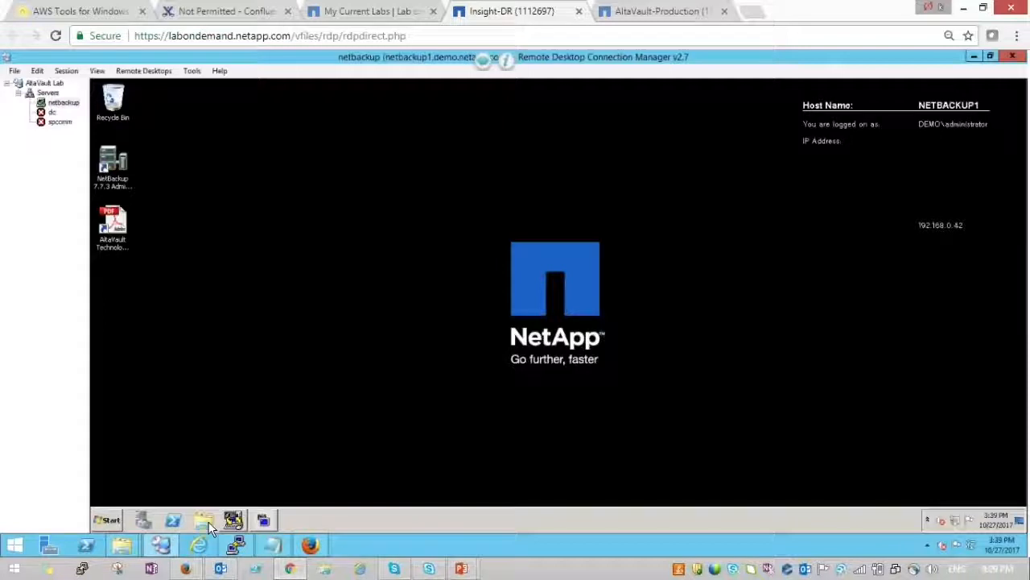
left_click(207, 522)
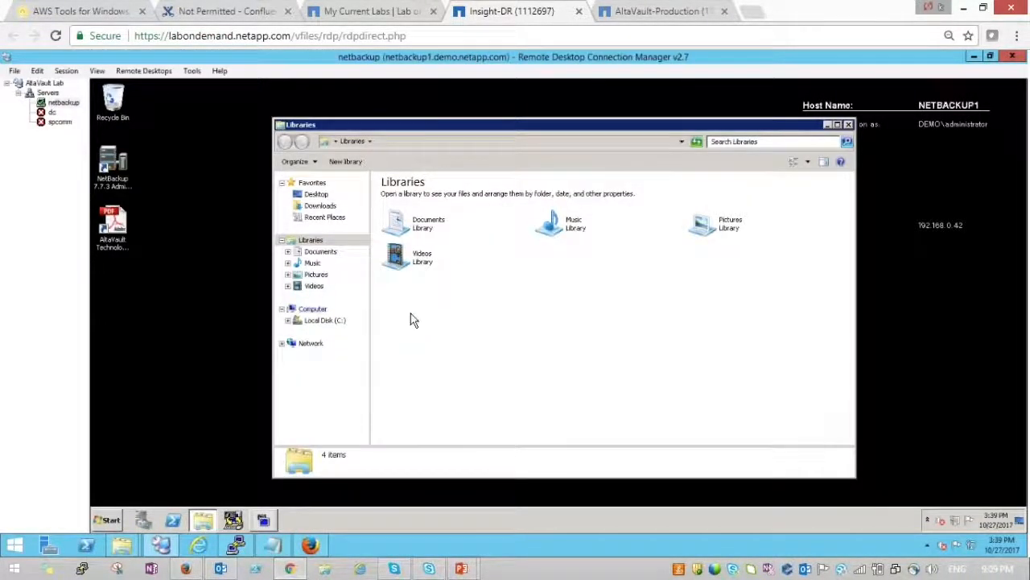
left_click(342, 323)
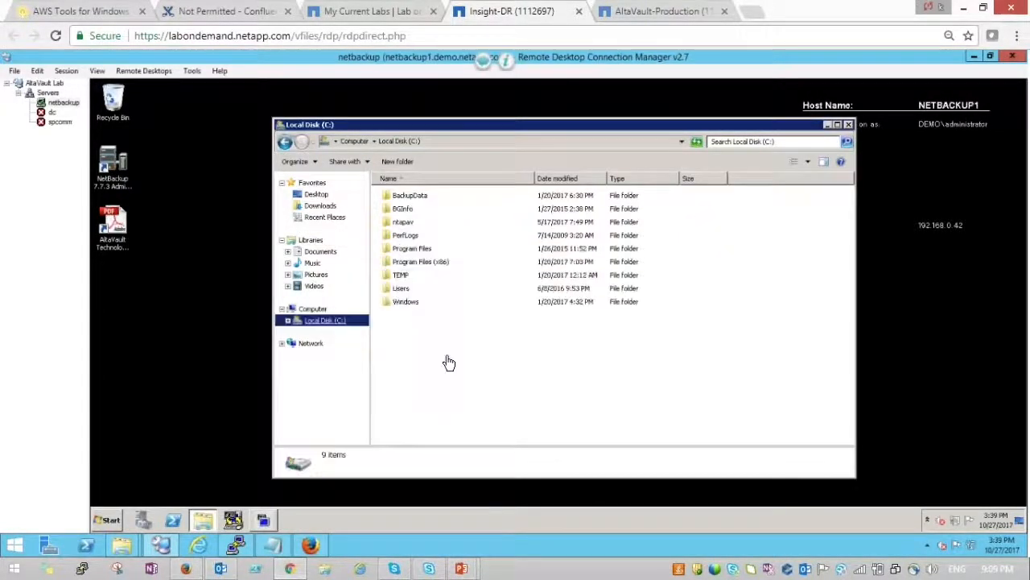
right_click(448, 359)
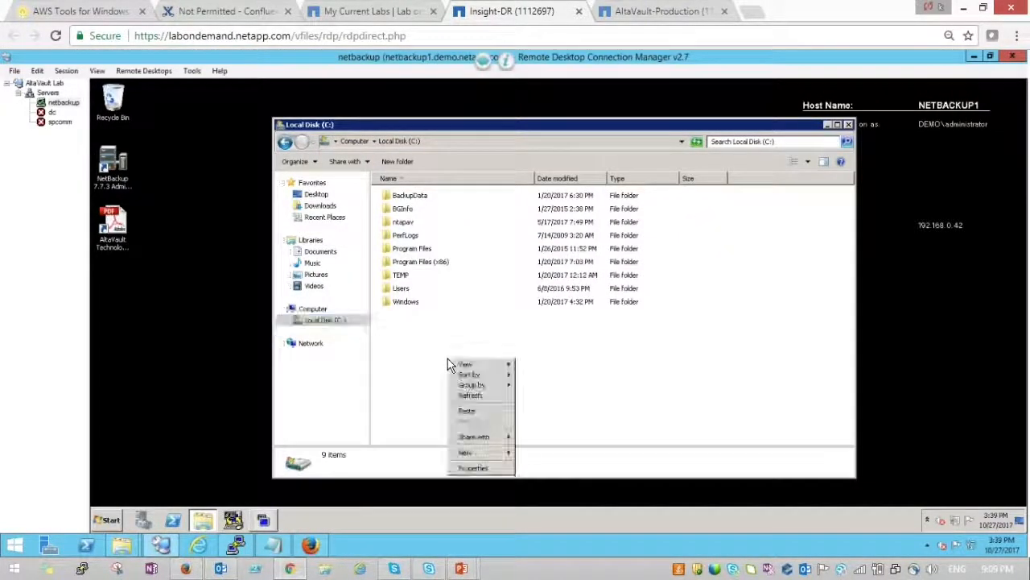
left_click(465, 411)
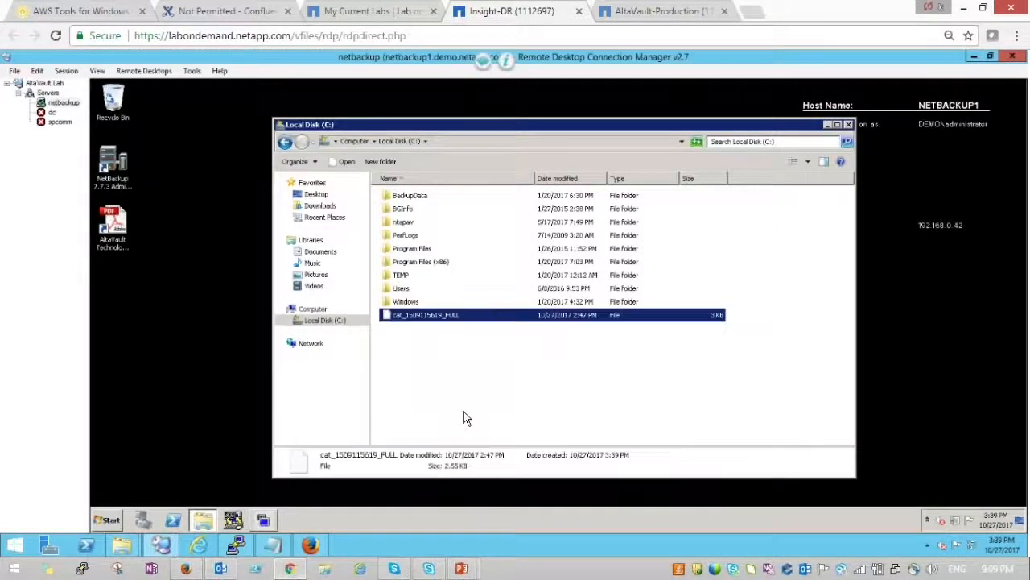
left_click(465, 418)
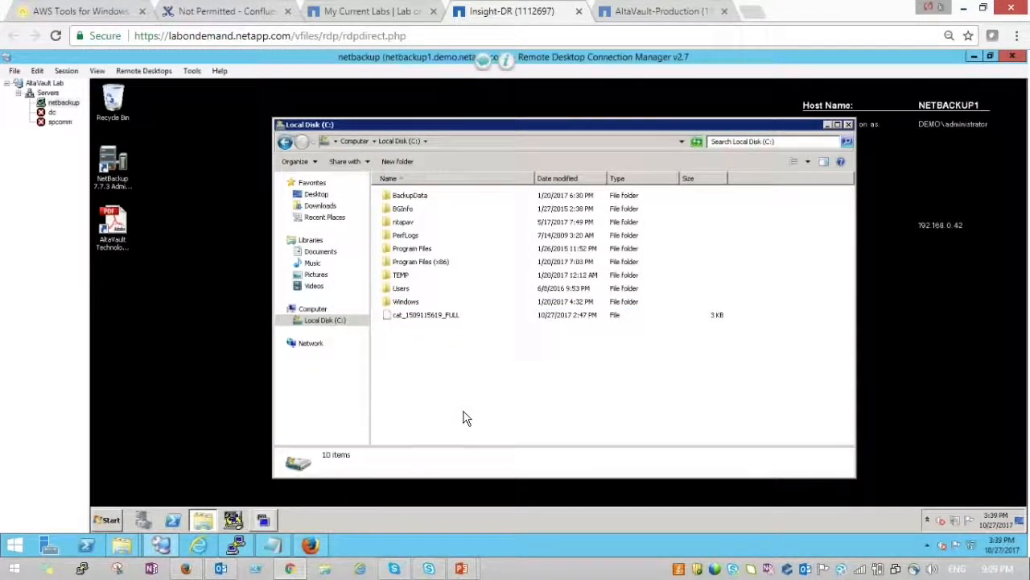
left_click(262, 521)
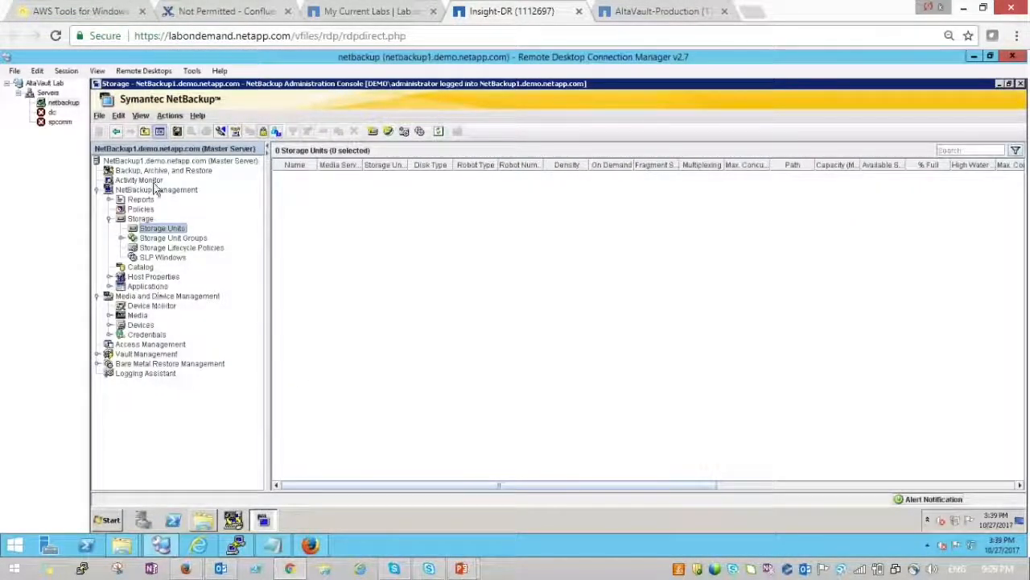
left_click(137, 161)
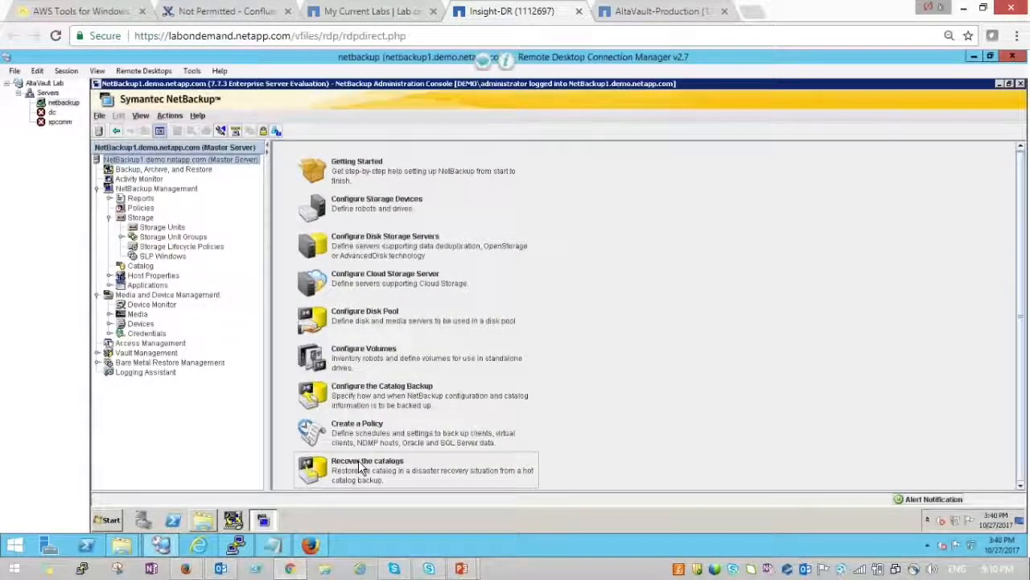
left_click(352, 473)
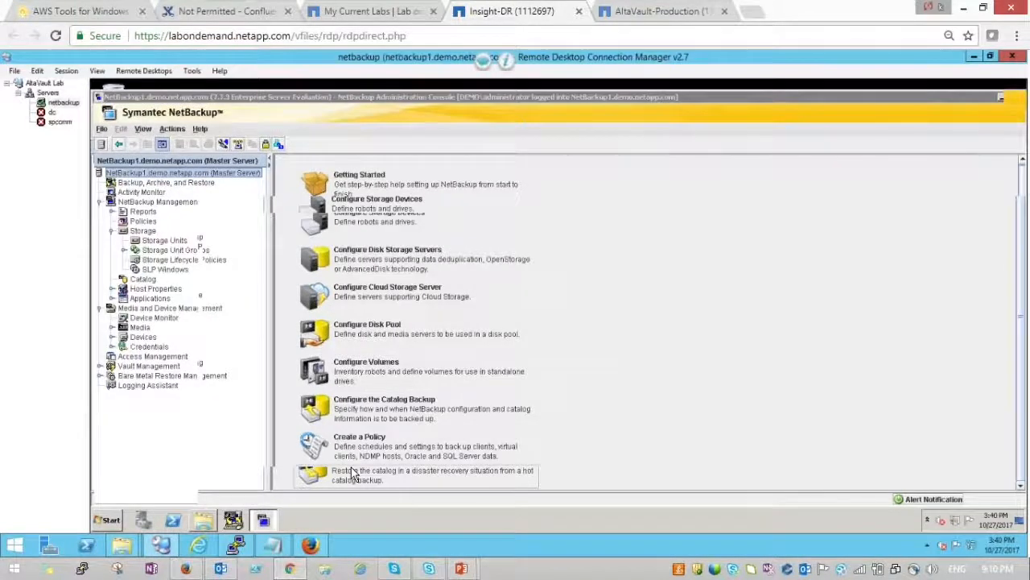
left_click(519, 455)
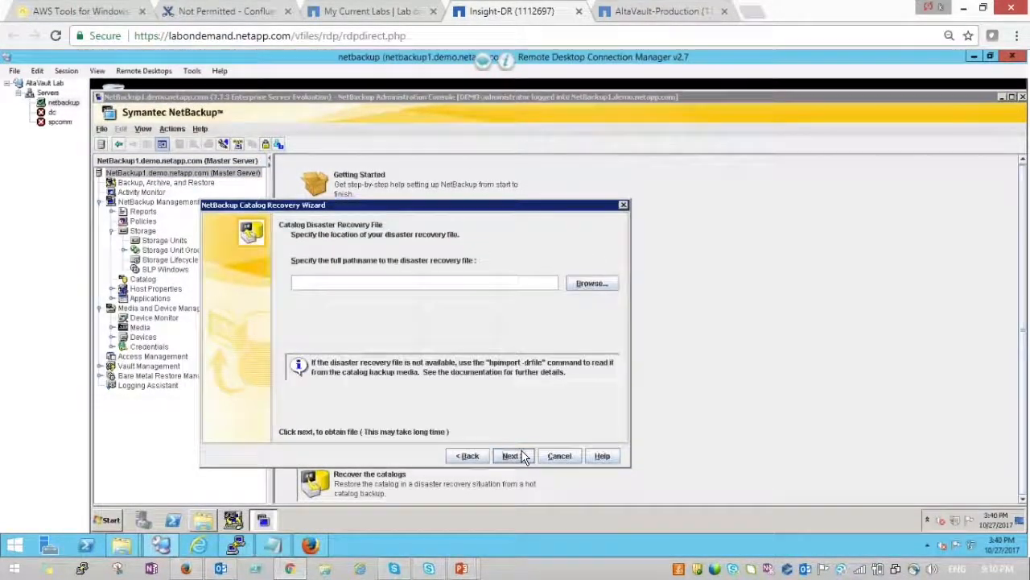
left_click(593, 282)
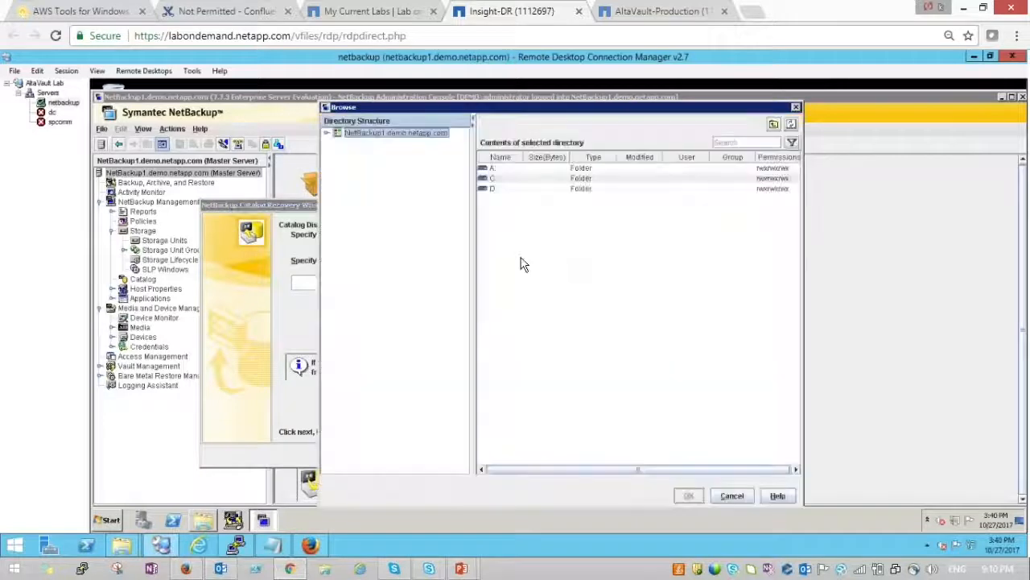
double_click(494, 178)
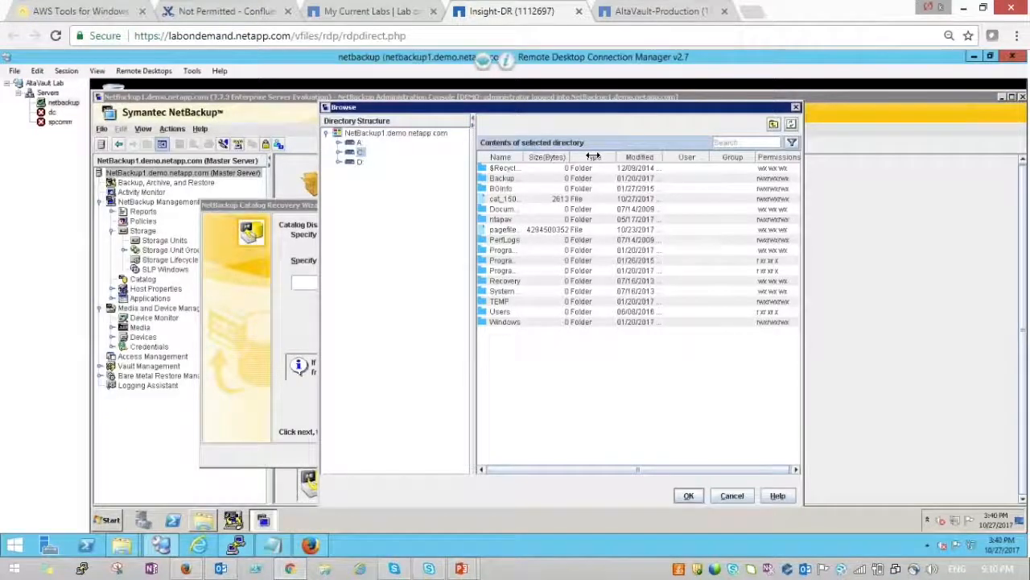
left_click_drag(525, 156, 619, 157)
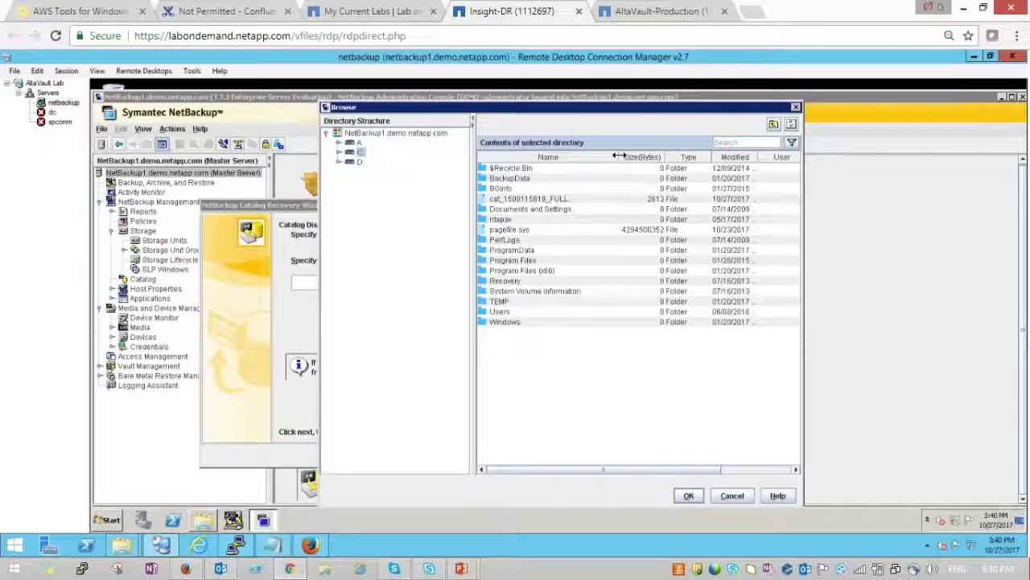
left_click(519, 198)
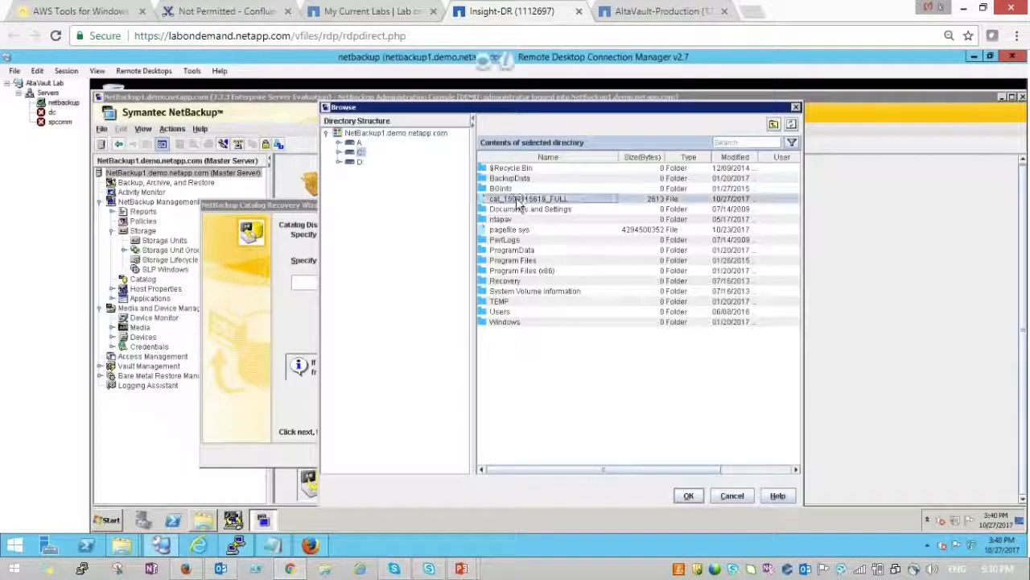
left_click(688, 496)
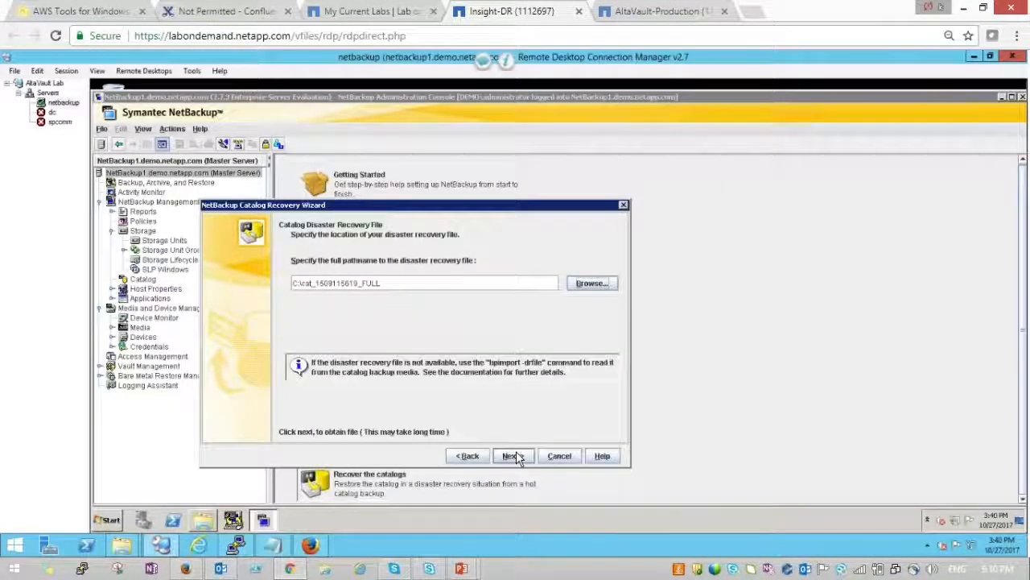
- Recover the entire NetBackup catalog and finish the wizard once recovery completes
left_click(514, 456)
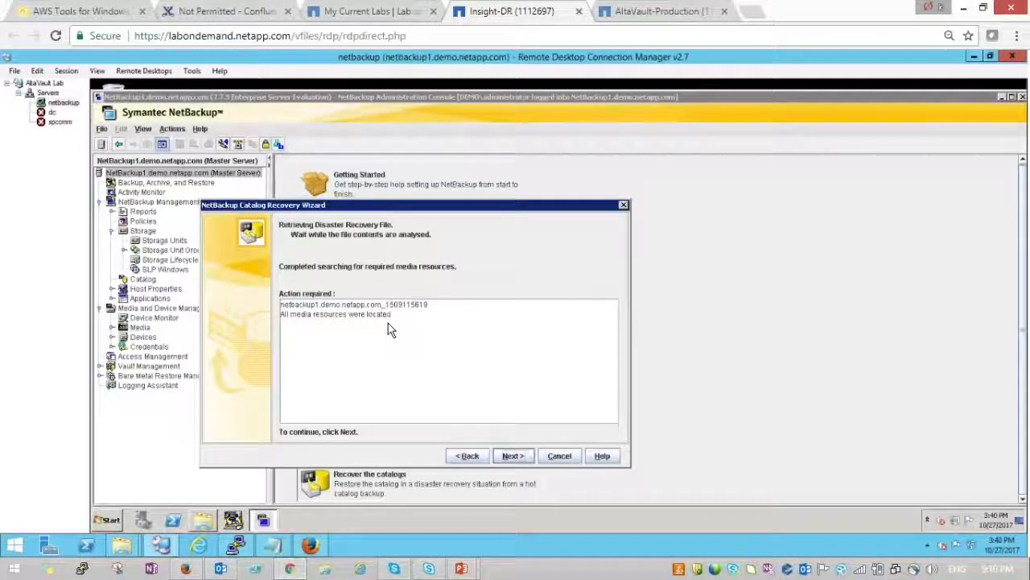
left_click(513, 456)
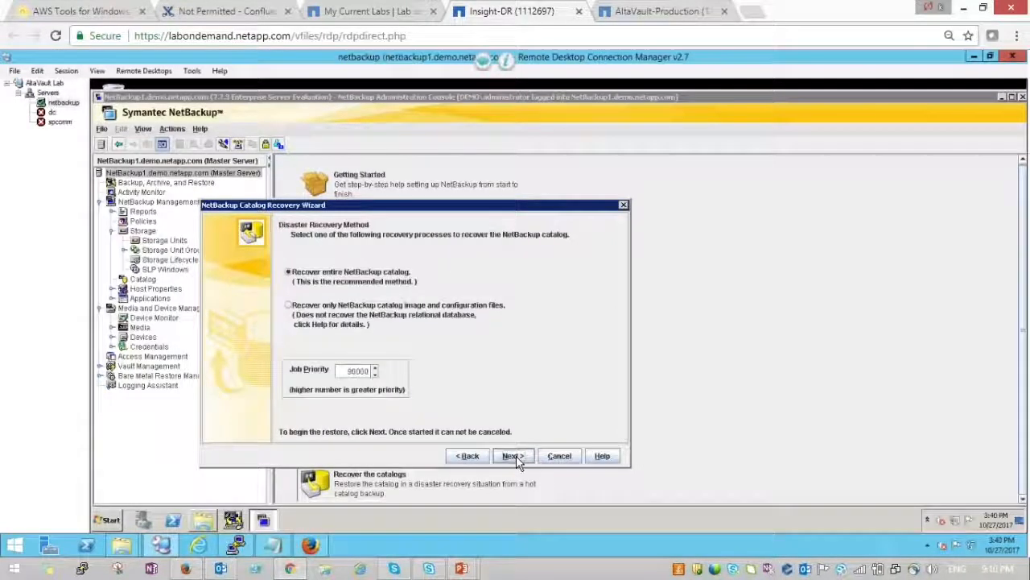
left_click(512, 456)
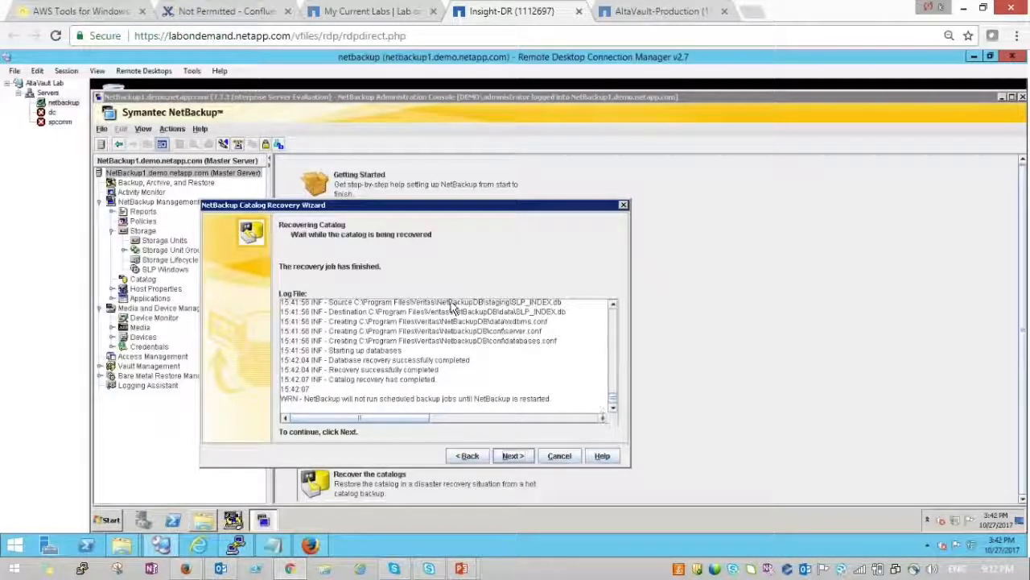
left_click(516, 456)
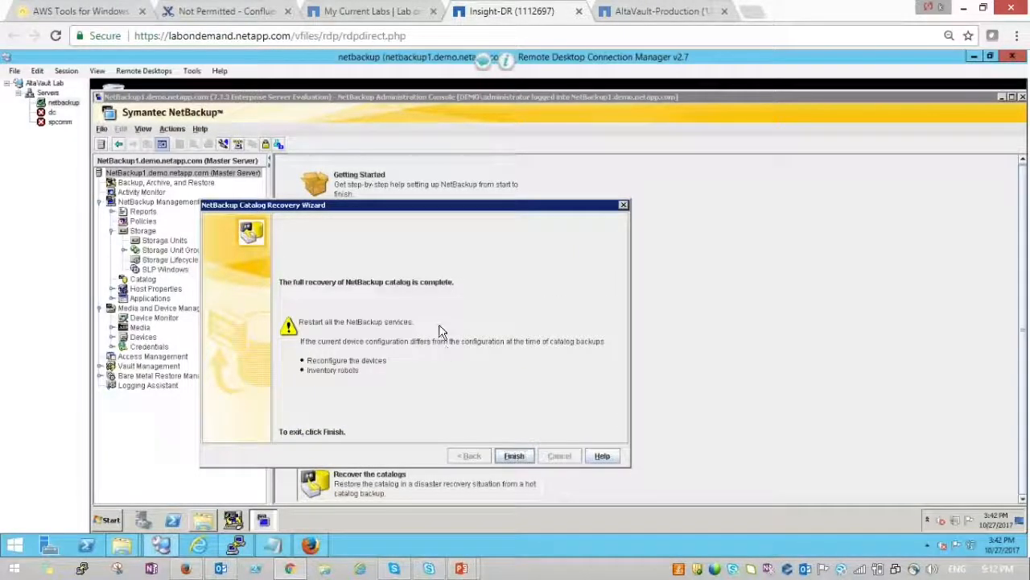
left_click(514, 455)
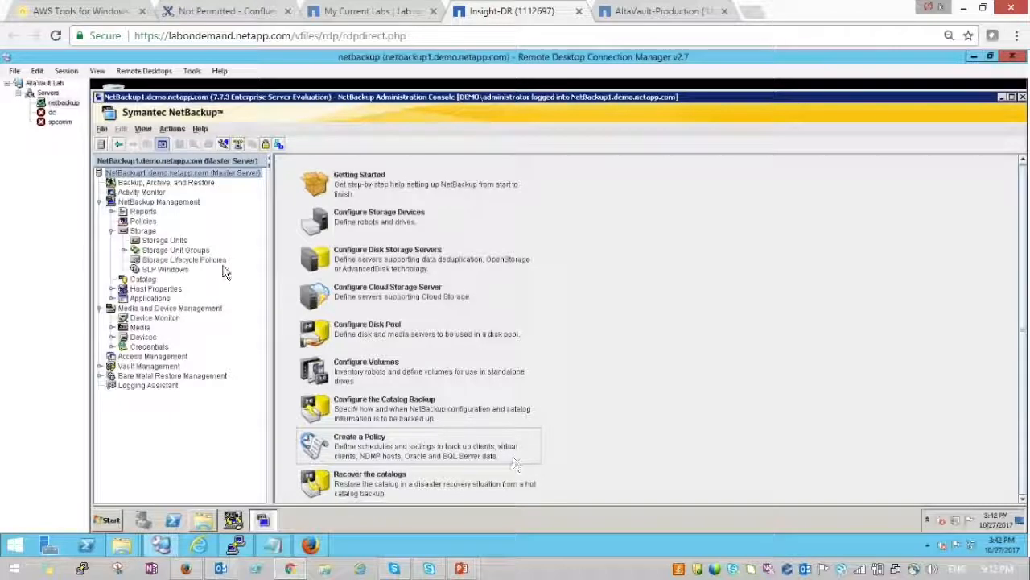
- Glance at the policies and storage units, then close the NetBackup console
left_click(139, 224)
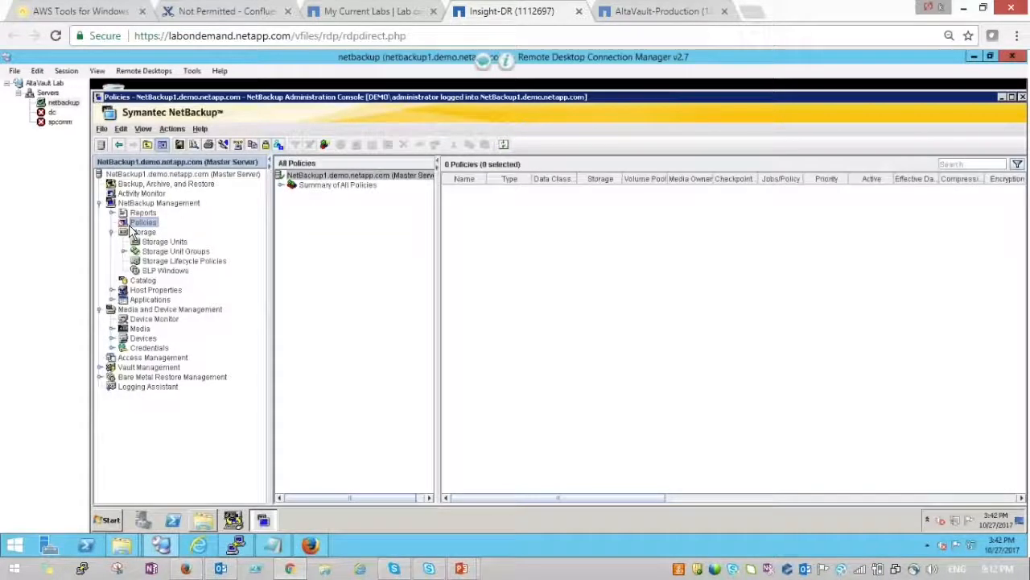
left_click(149, 244)
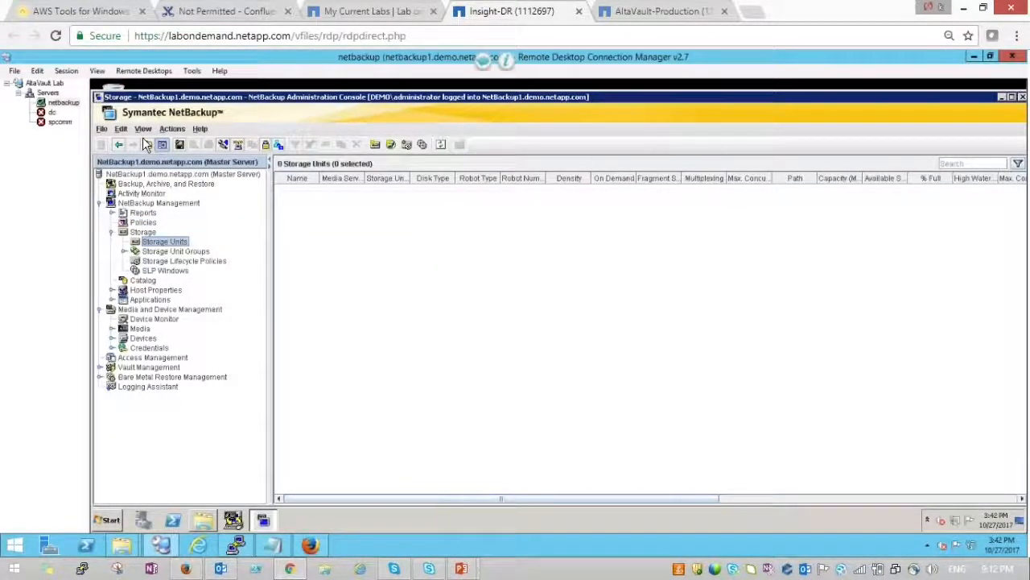
left_click(1022, 98)
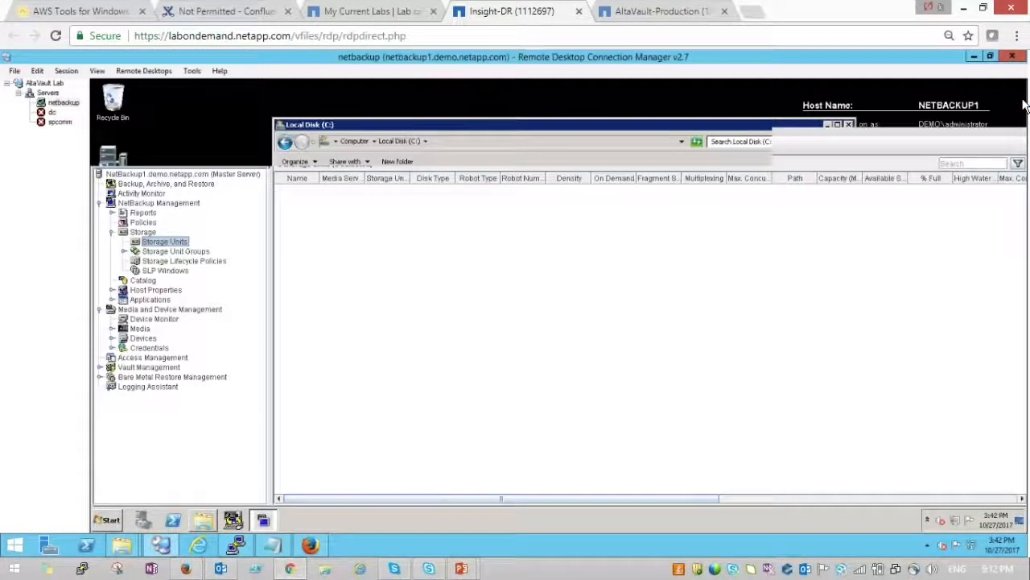
- Relaunch the NetBackup Administration Console and log in with the administrator password
left_click(119, 164)
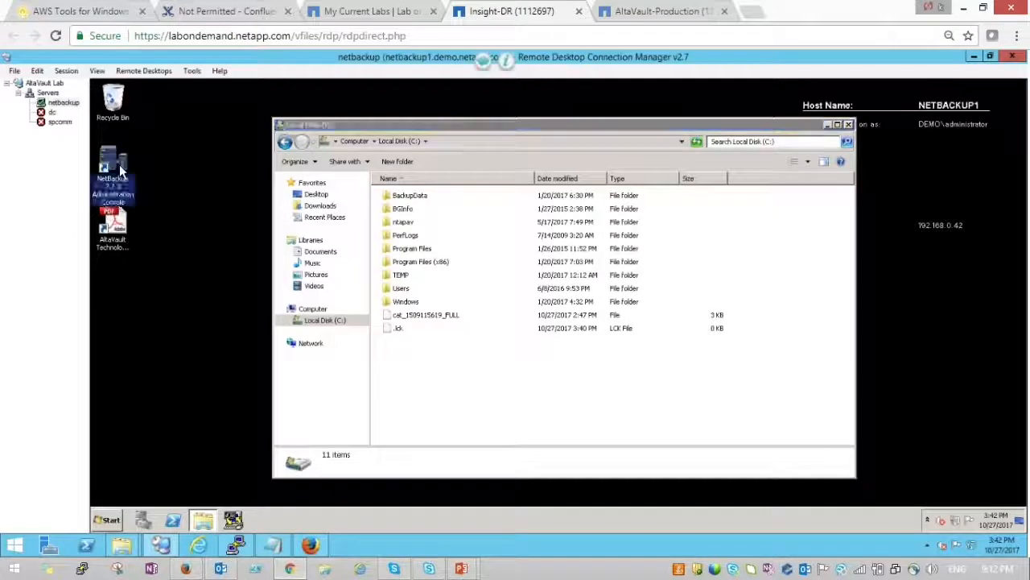
double_click(119, 164)
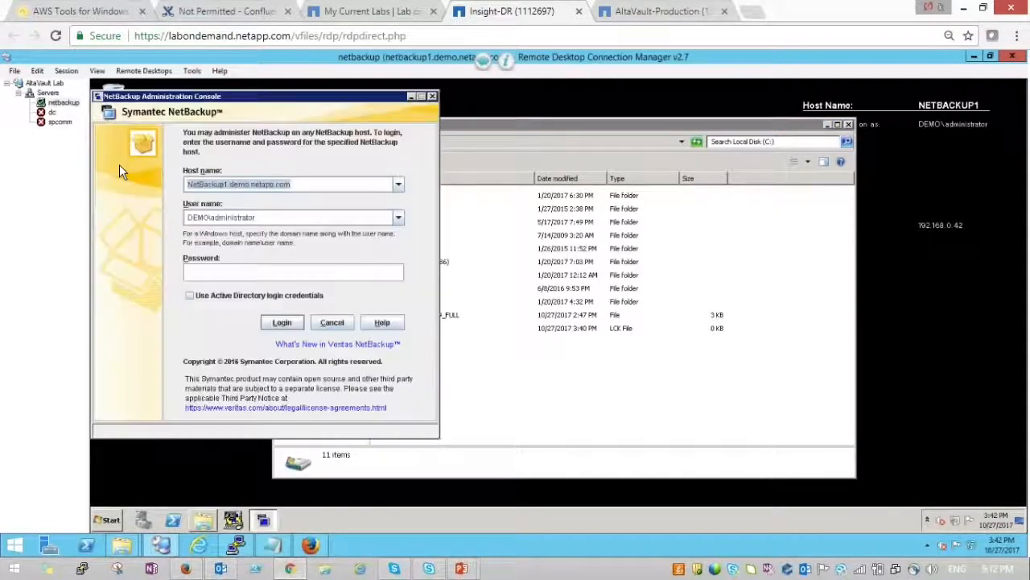
left_click(243, 273)
type("********")
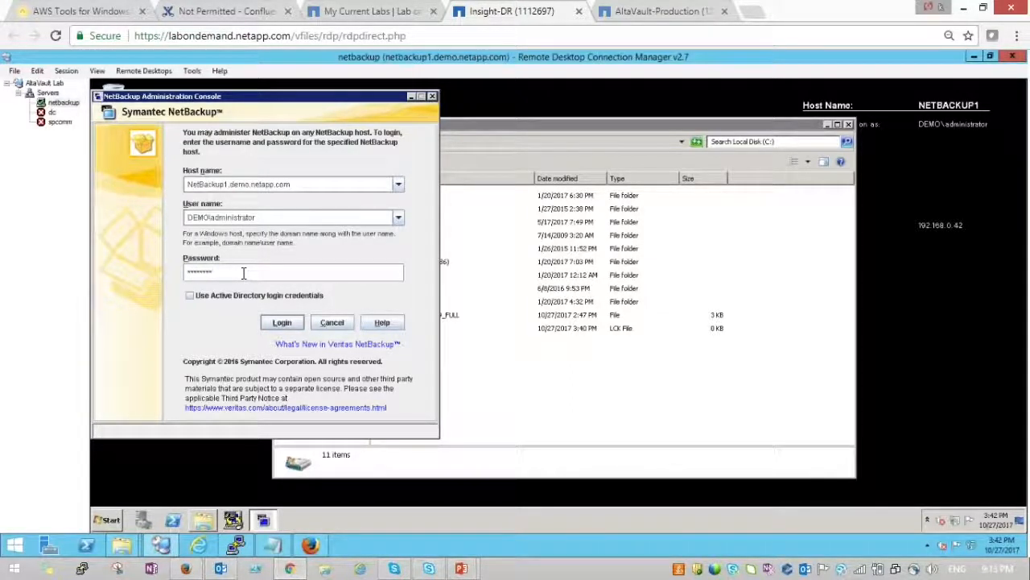
key("Return")
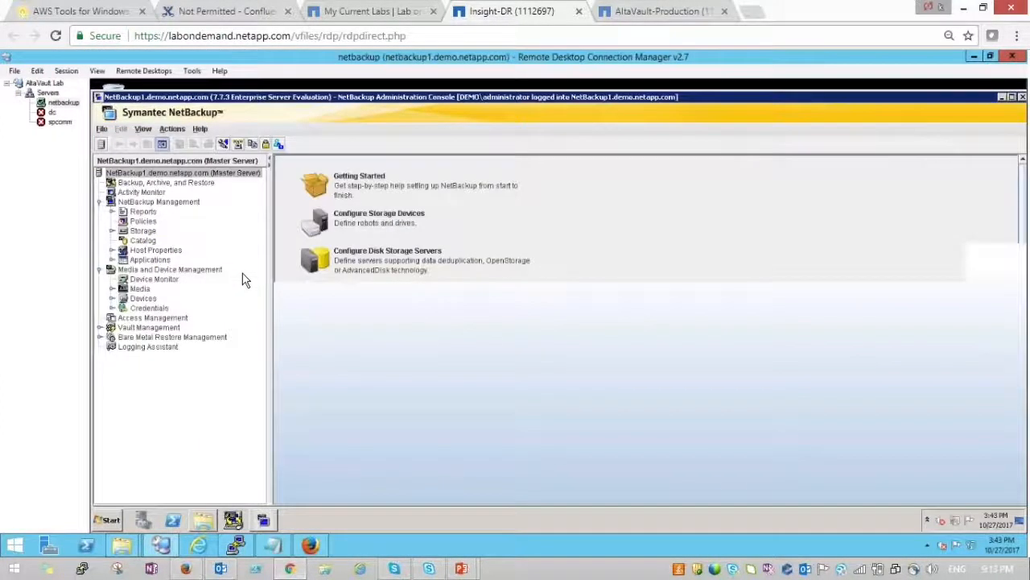
- Review the nbu-netapp-drive policy and storage units, then open the Backup, Archive, and Restore client and C: drive
left_click(143, 221)
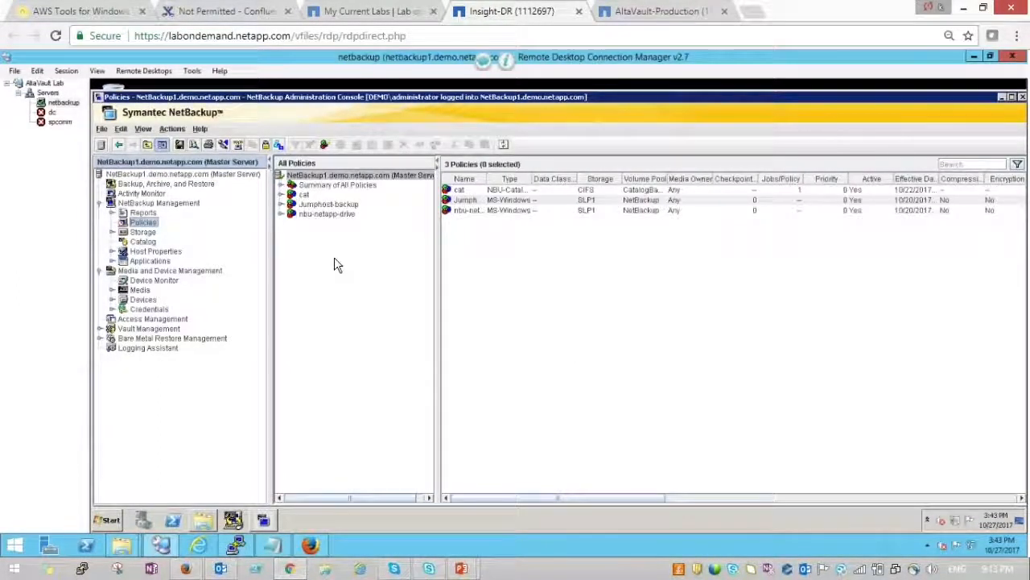
left_click(322, 215)
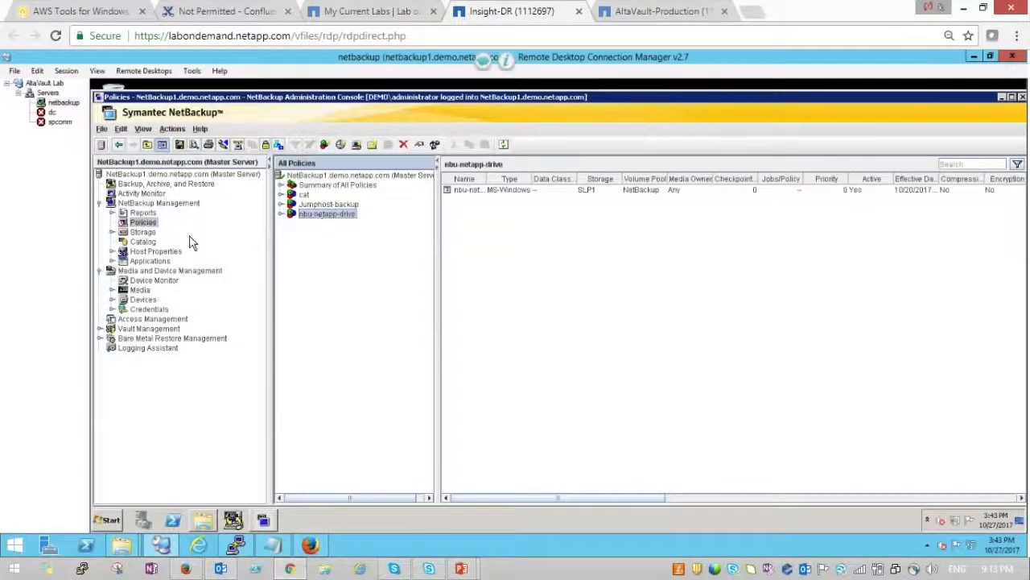
left_click(138, 232)
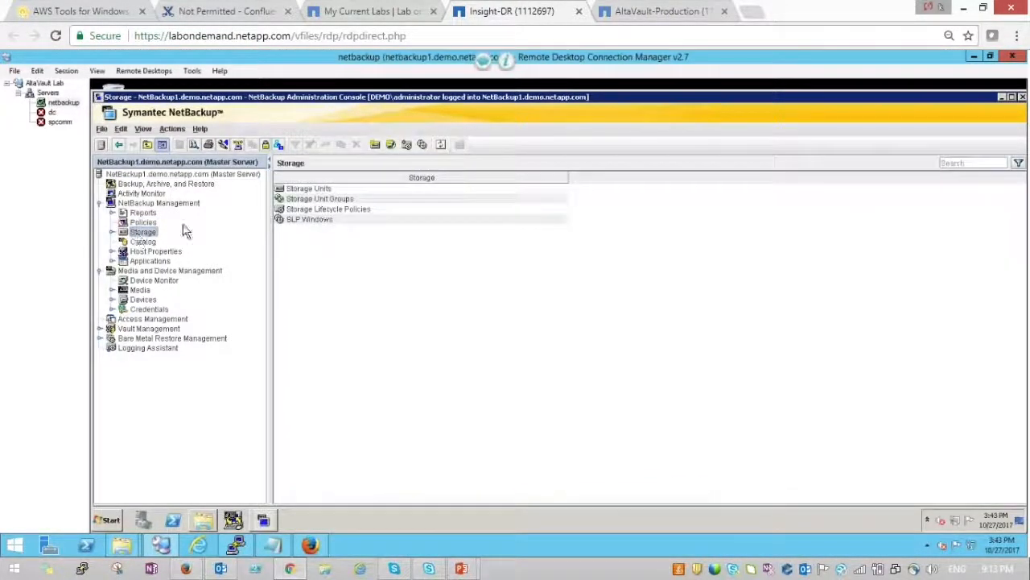
double_click(298, 190)
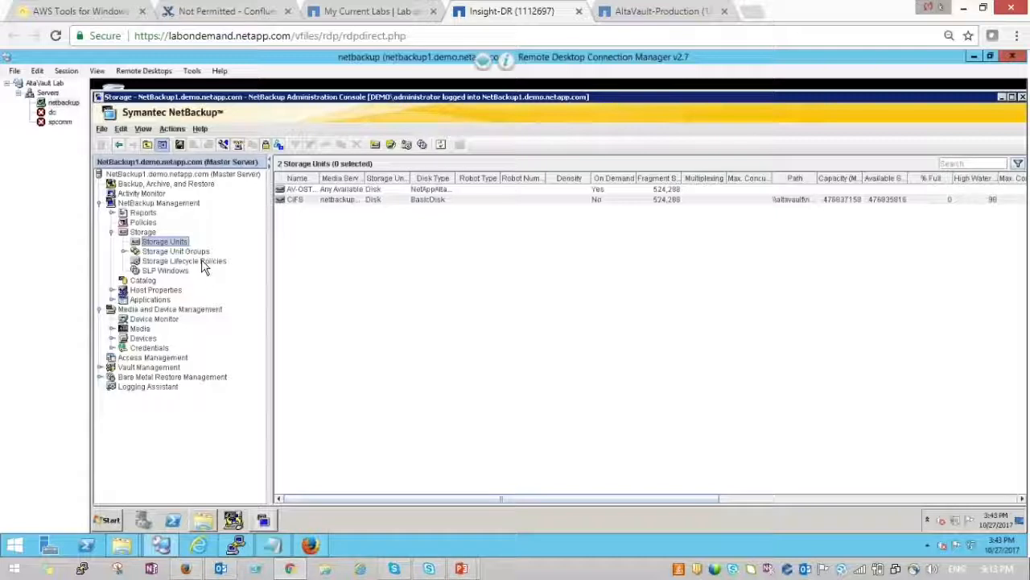
left_click(233, 520)
left_click(205, 520)
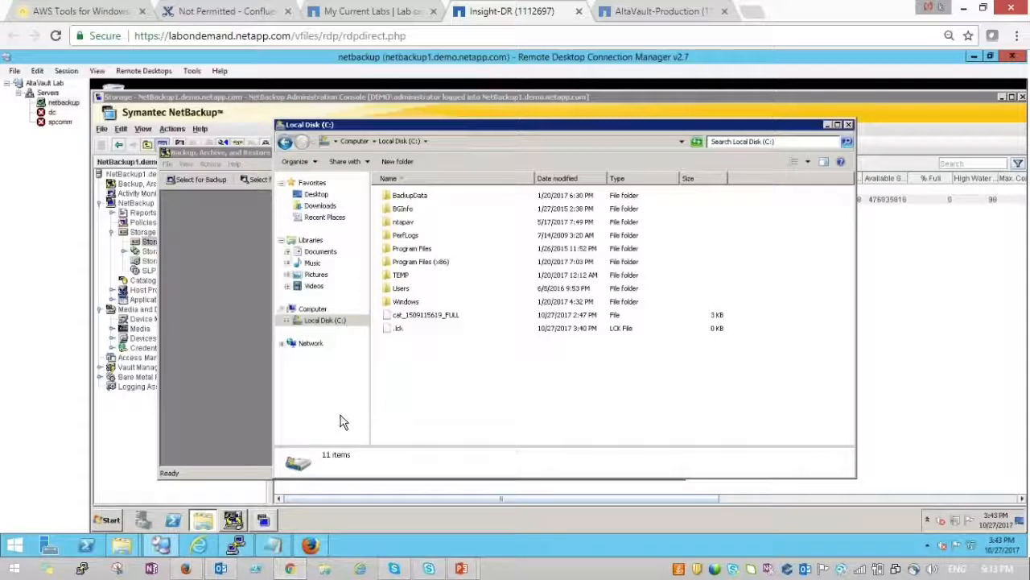
- In AltaVault Prepopulation, tick ost > OST-regular and fetch its percent locally cached
left_click(310, 547)
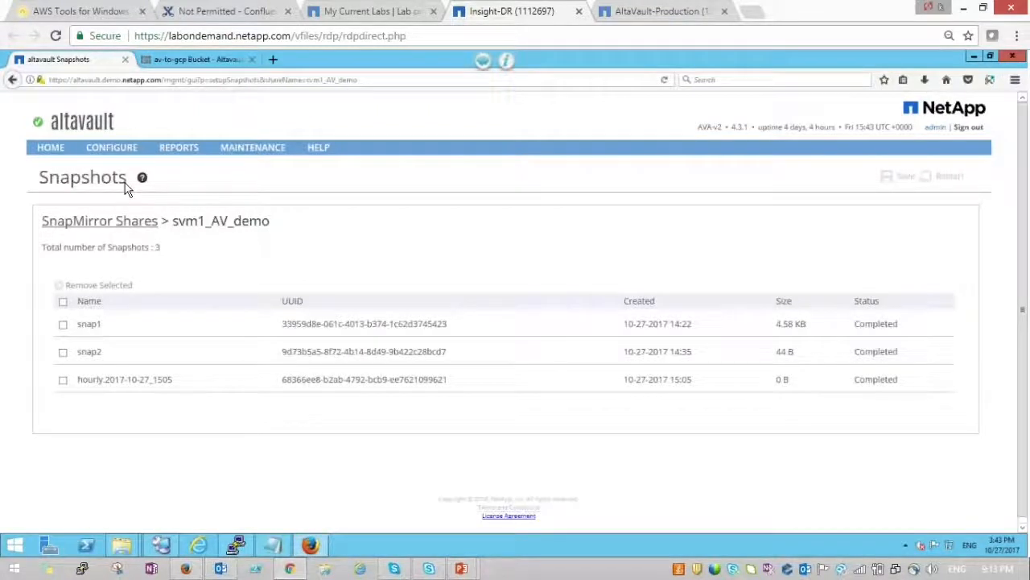
mouse_move(113, 148)
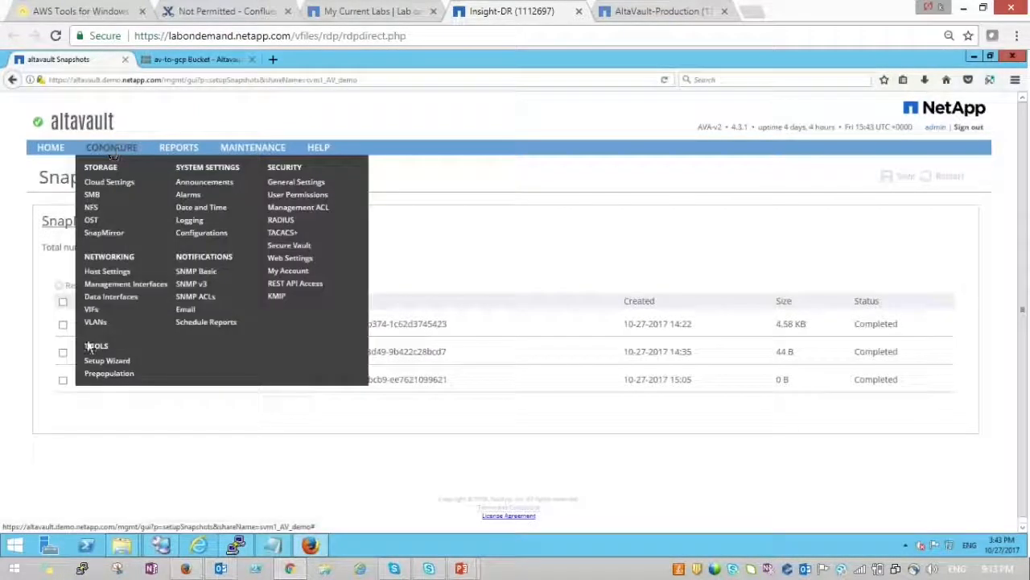
left_click(106, 376)
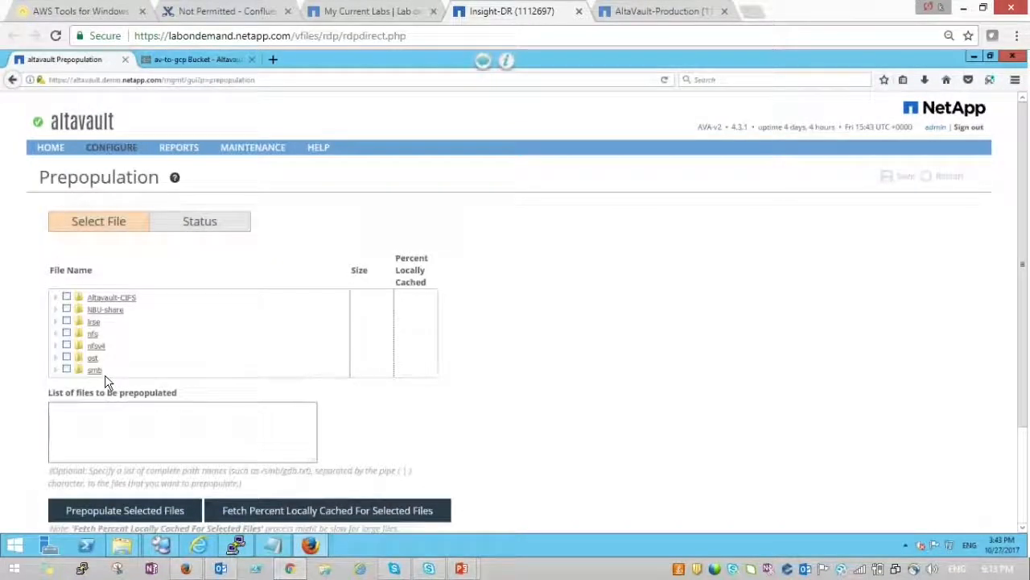
left_click(58, 358)
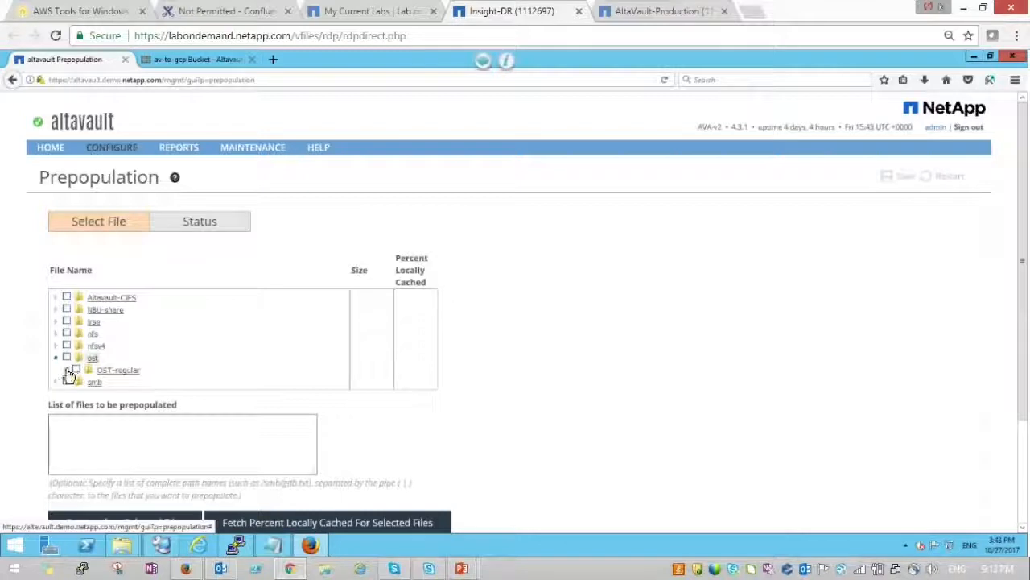
left_click(68, 371)
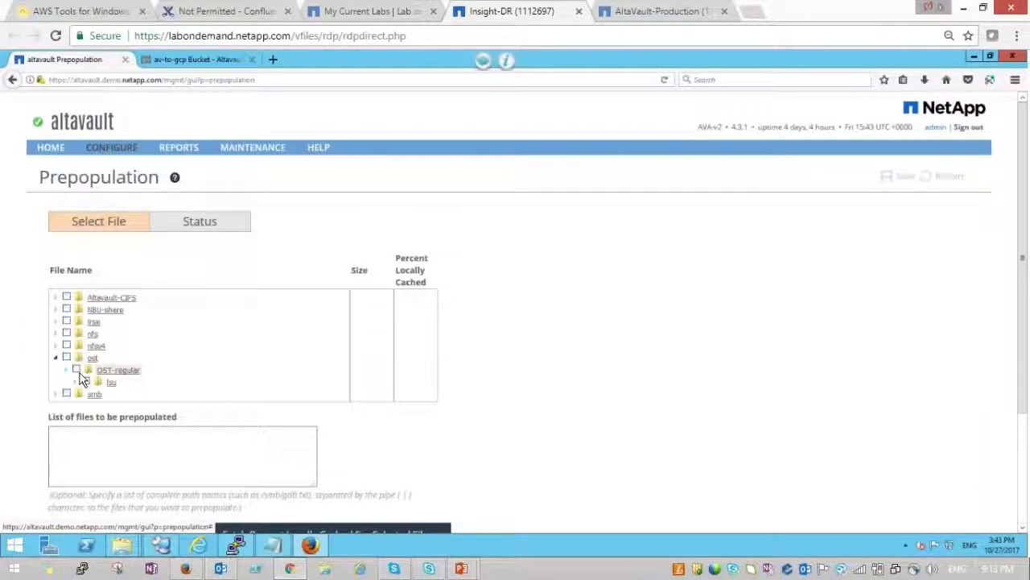
left_click(77, 370)
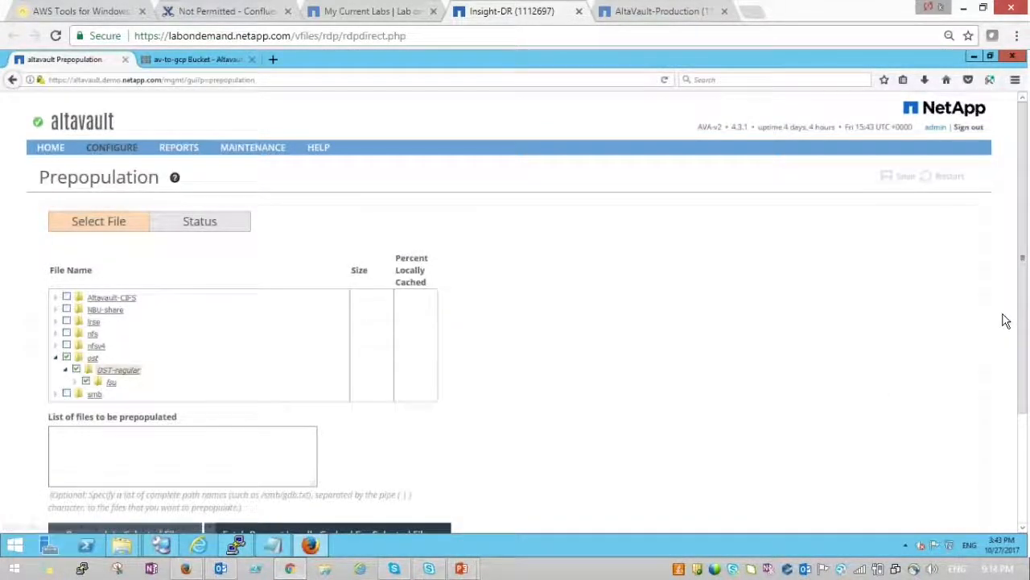
scroll(1026, 354, "down", 2)
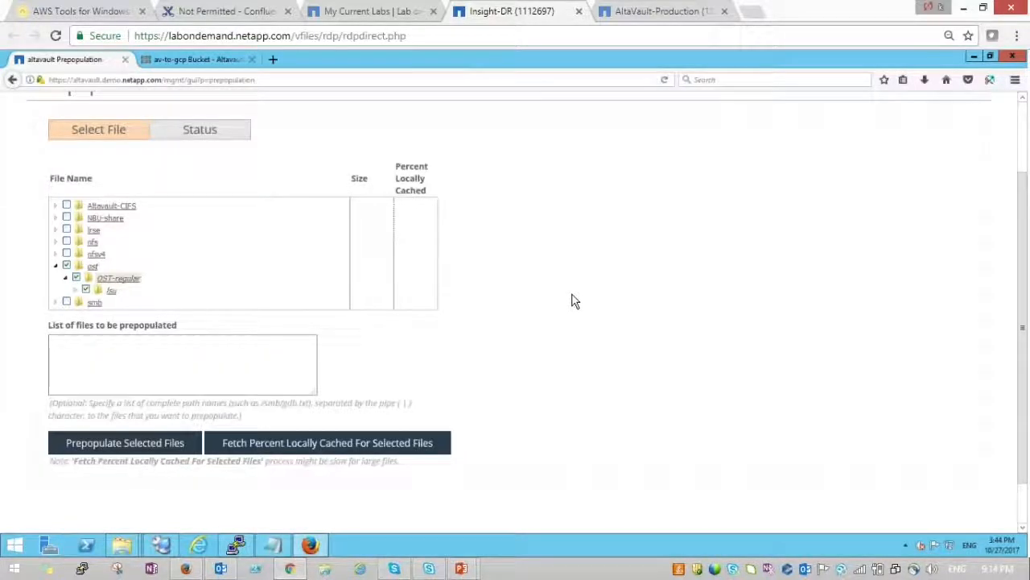
left_click(315, 448)
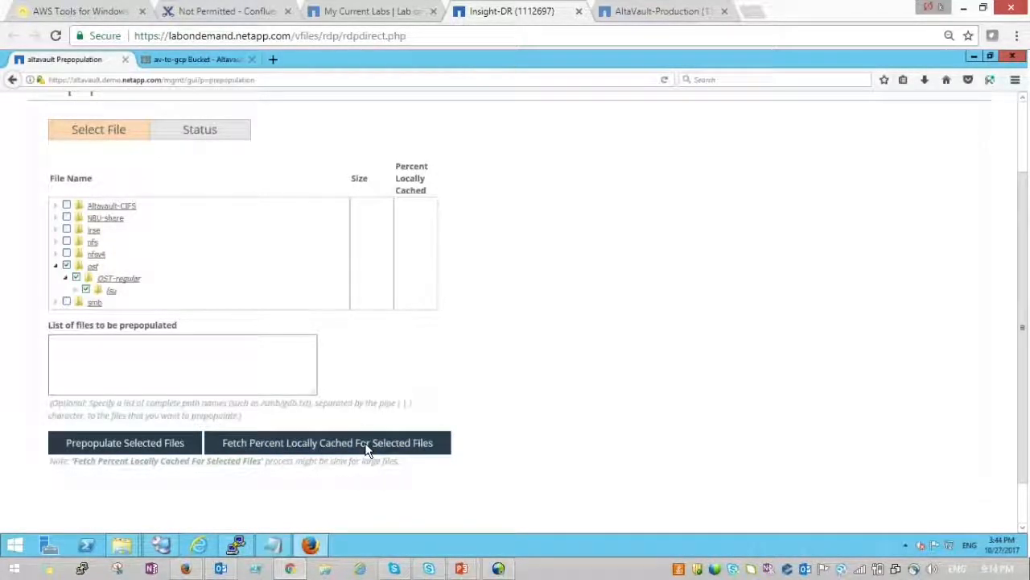
- Fetch the cached percentages again and expand the OST-regular subfolder to list its .img backup images
left_click(308, 445)
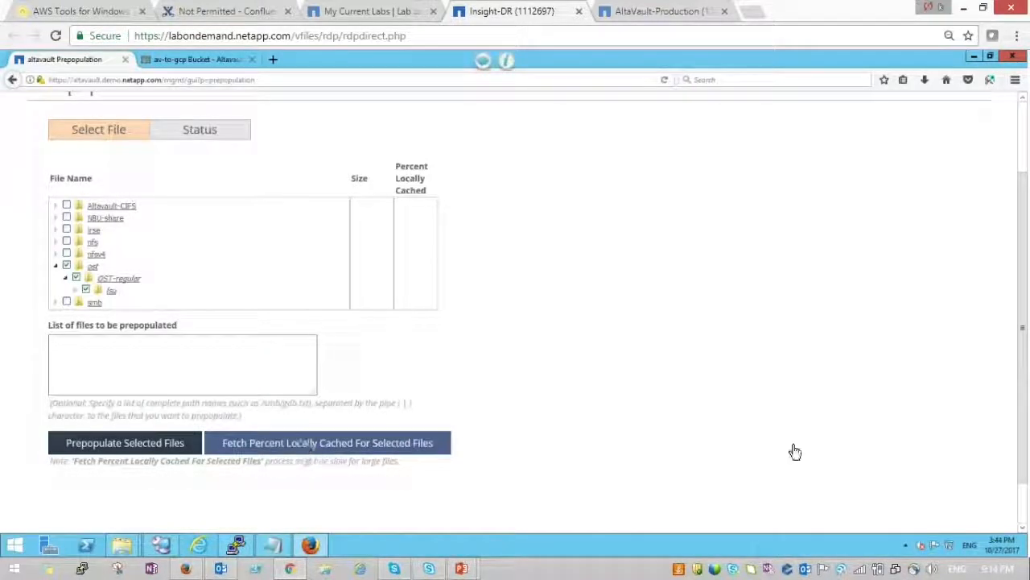
left_click(75, 292)
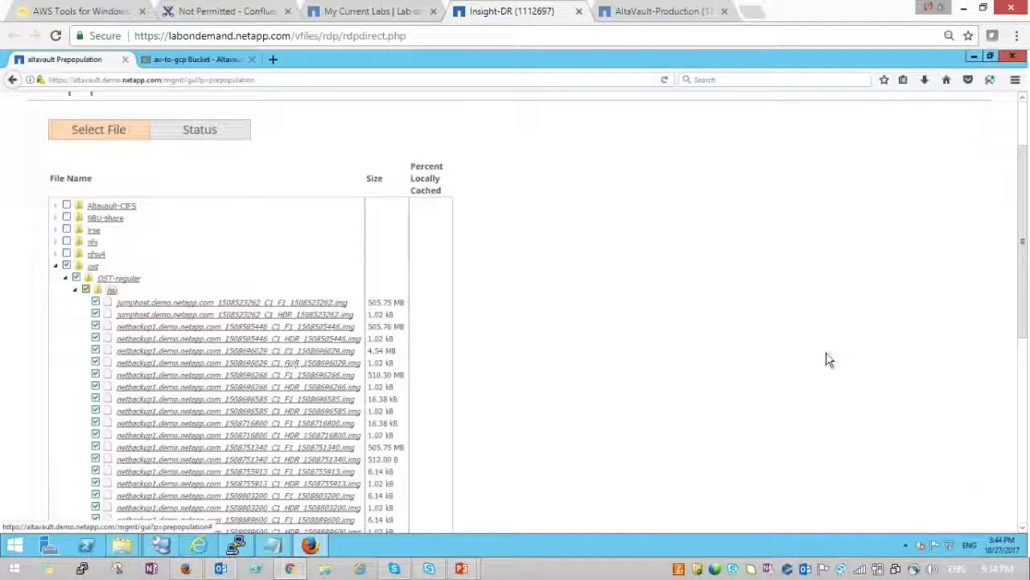
left_click_drag(1022, 292, 1028, 385)
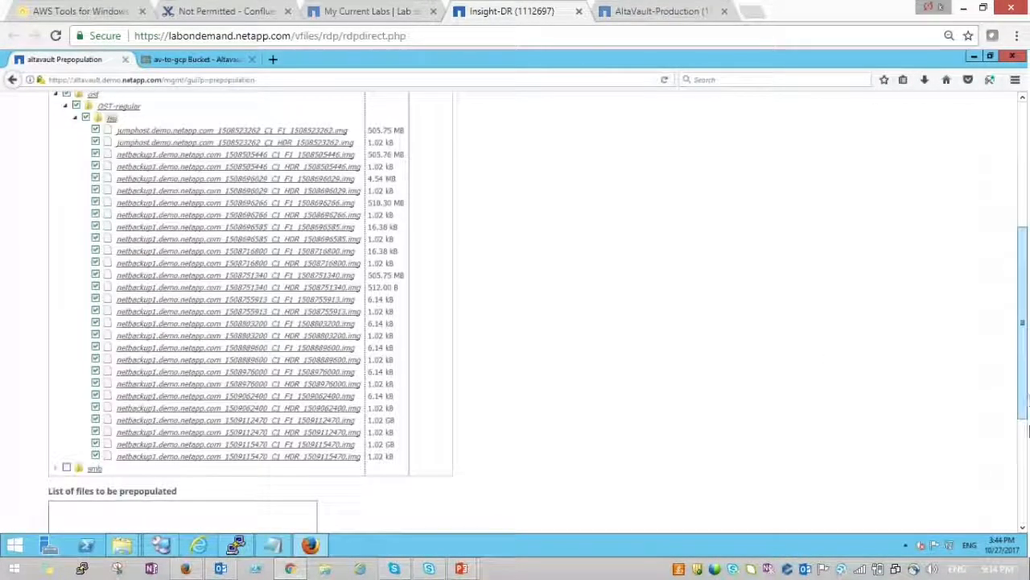
left_click_drag(1028, 428, 1028, 464)
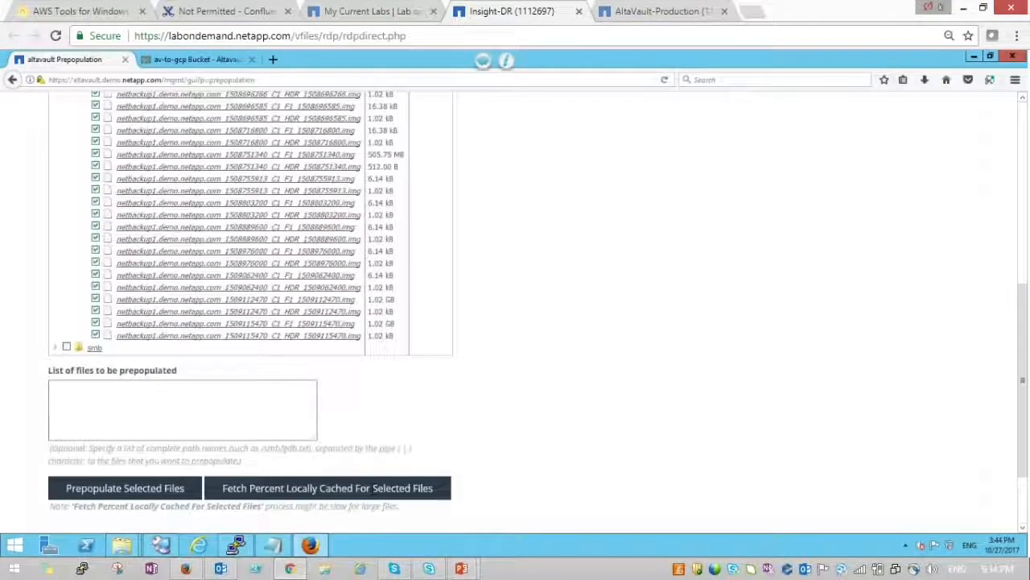
- Fetch cached percentages for the listed images (mostly 0%) and return to the NetBackup remote desktop
left_click(372, 490)
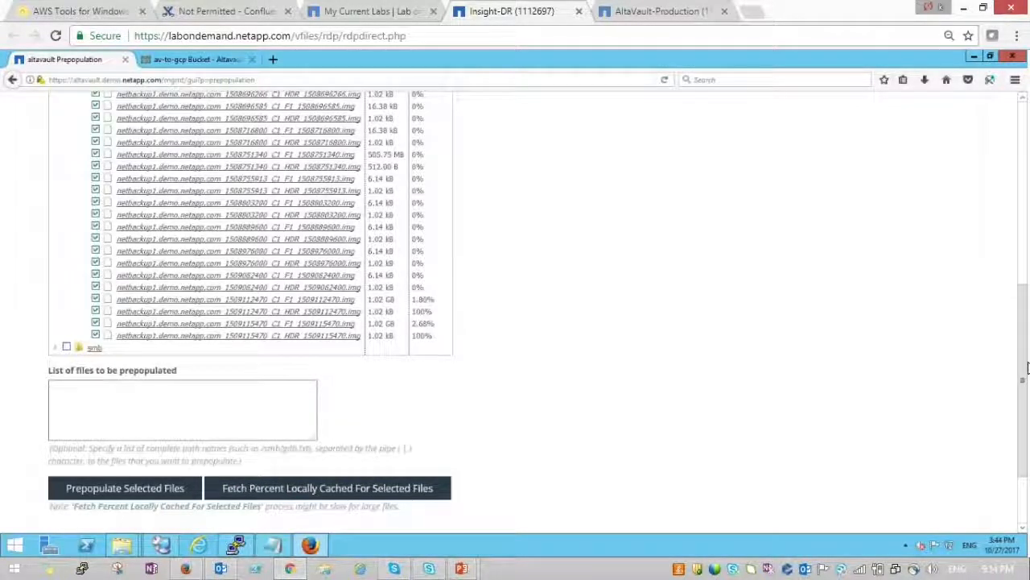
left_click_drag(1025, 325, 1021, 284)
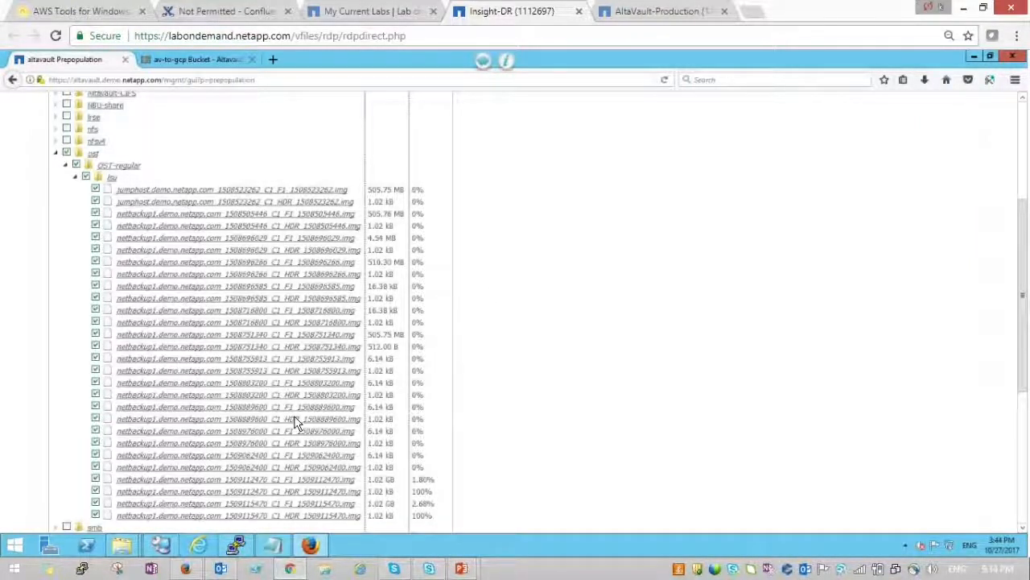
left_click(125, 542)
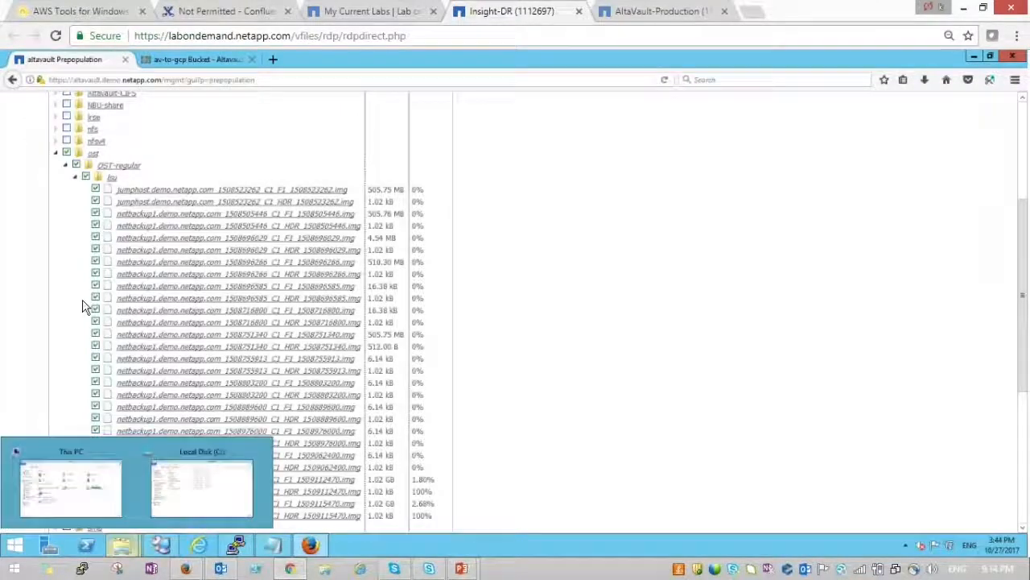
left_click(160, 546)
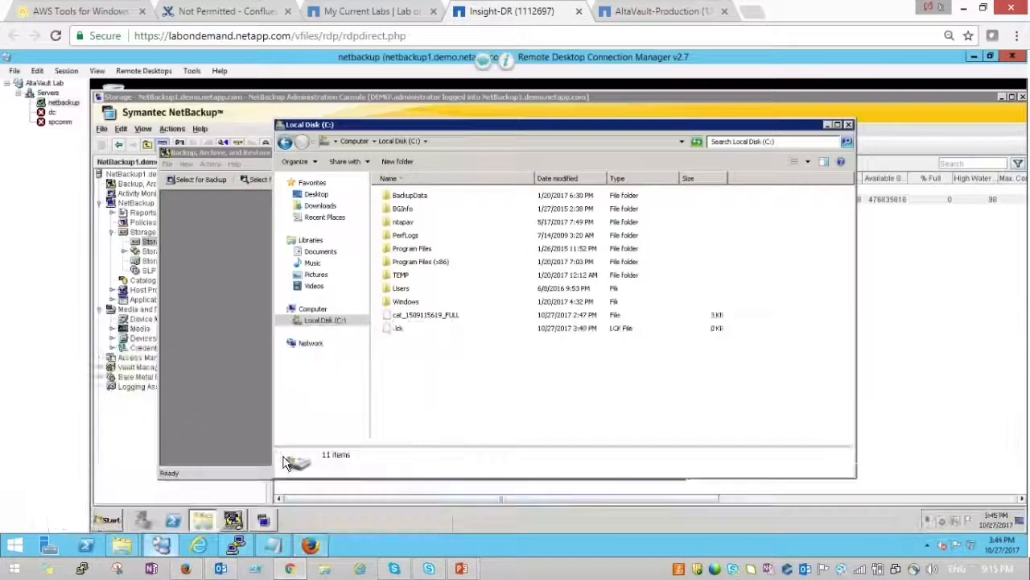
- Mark the N:\AV_demo folder and its Site recovery.txt for restore and start restoring it
left_click(233, 520)
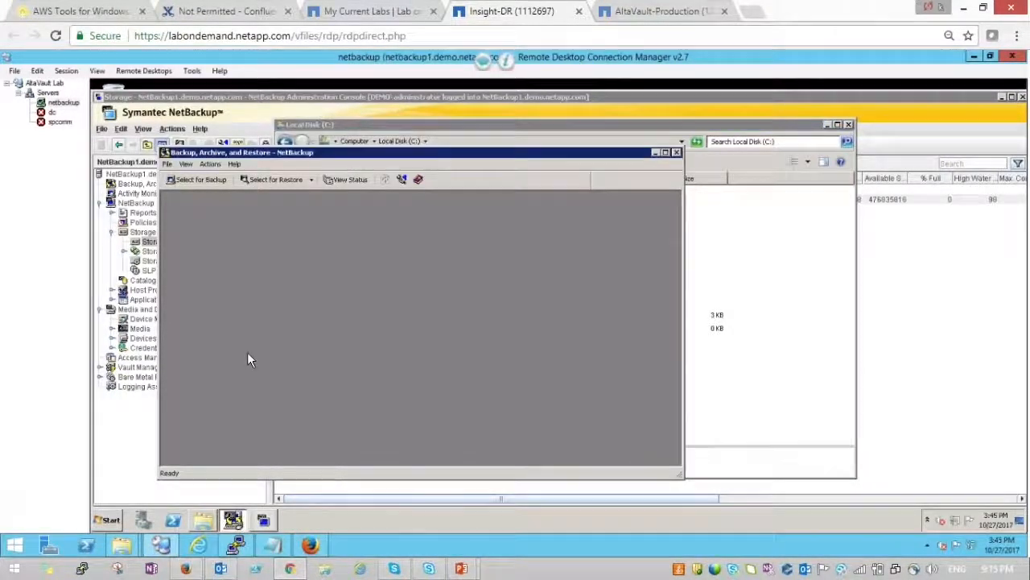
left_click(268, 182)
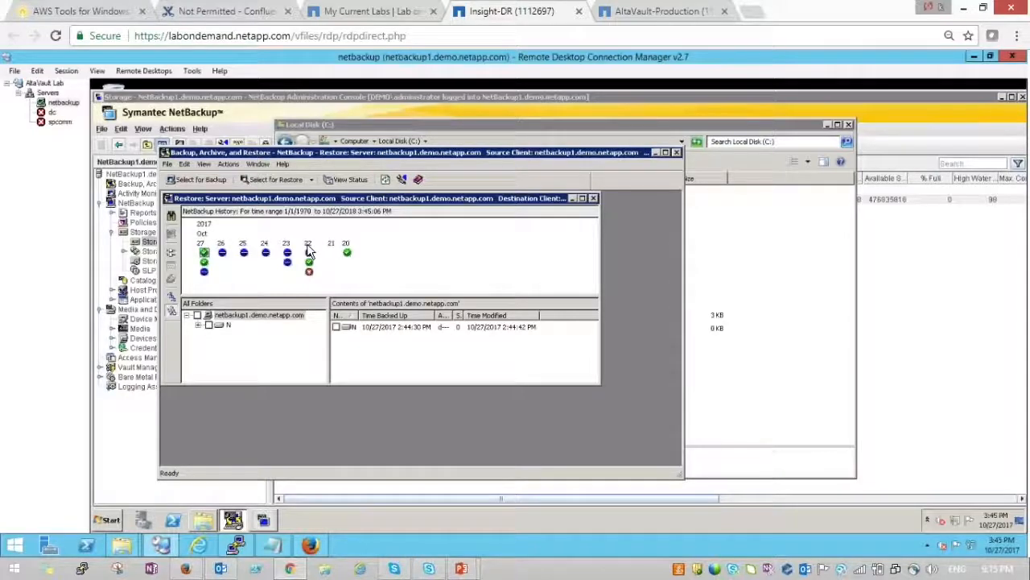
left_click(199, 324)
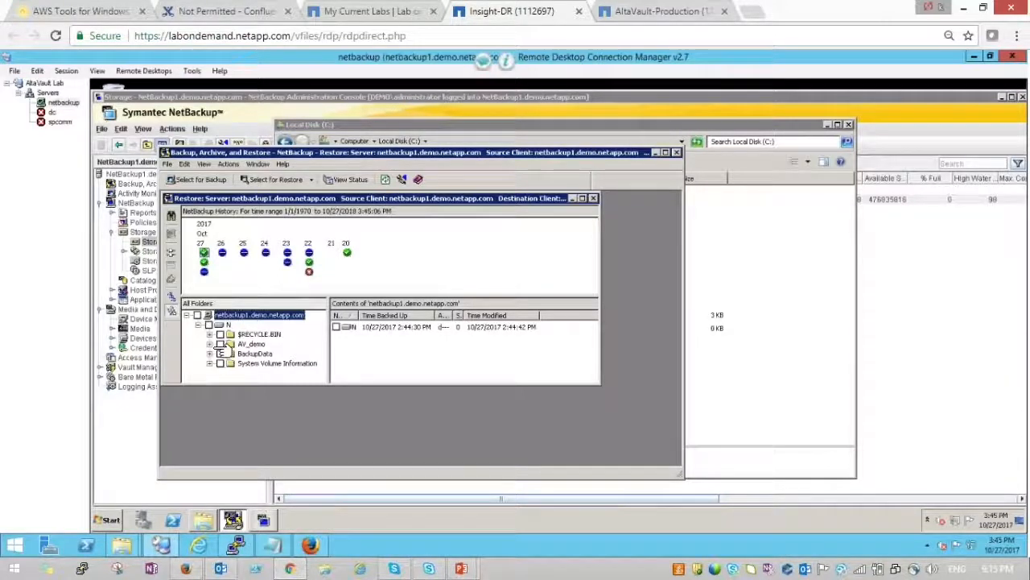
left_click(220, 344)
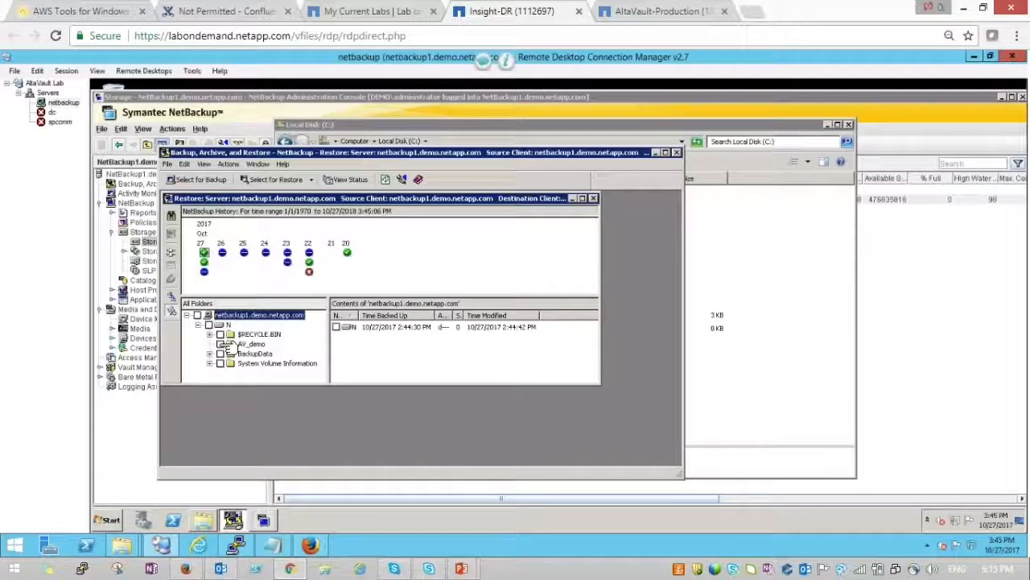
left_click(221, 344)
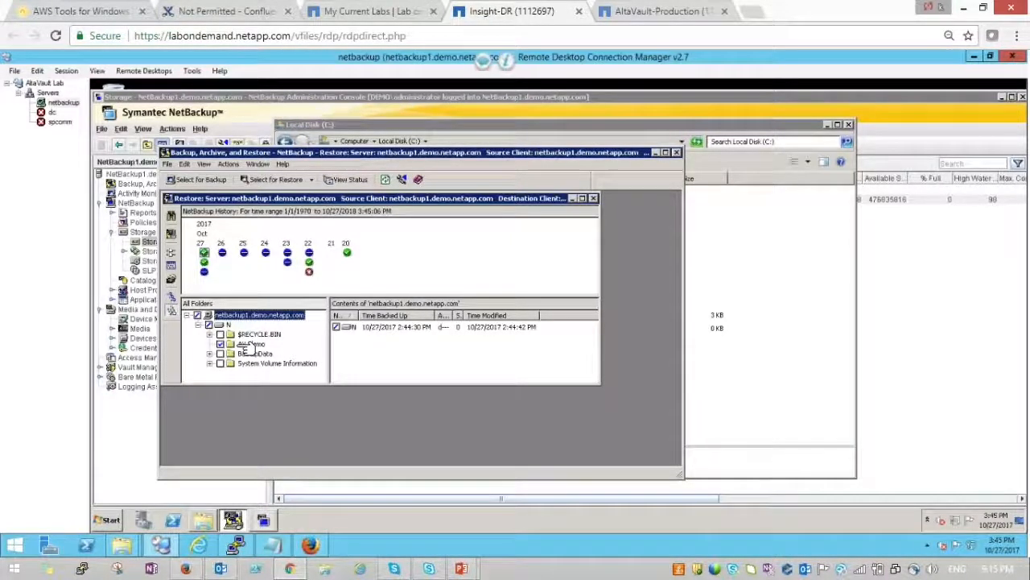
left_click(250, 344)
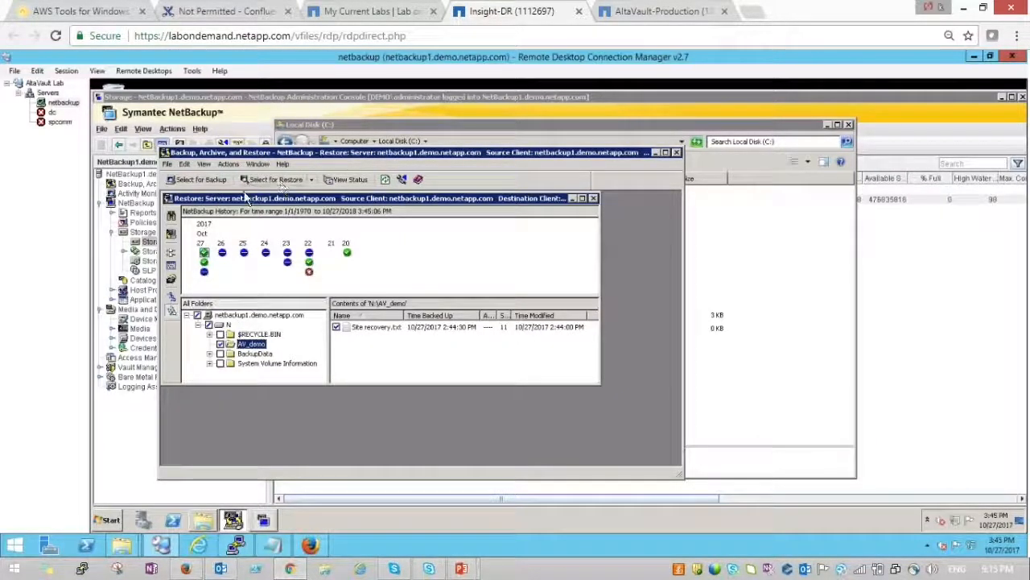
left_click(171, 235)
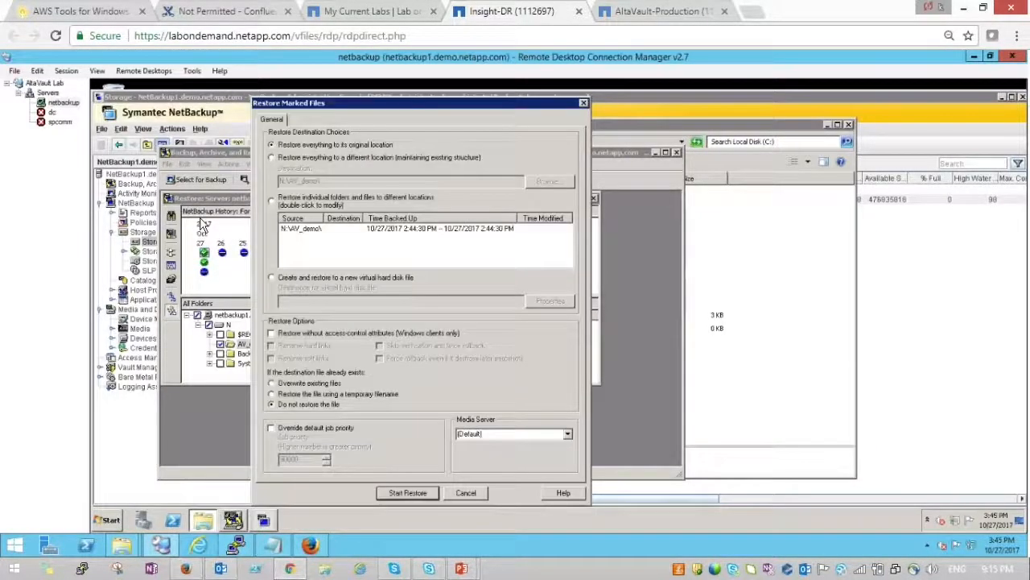
- Restore everything to the server's Desktop folder instead of the original location and view progress
left_click(274, 158)
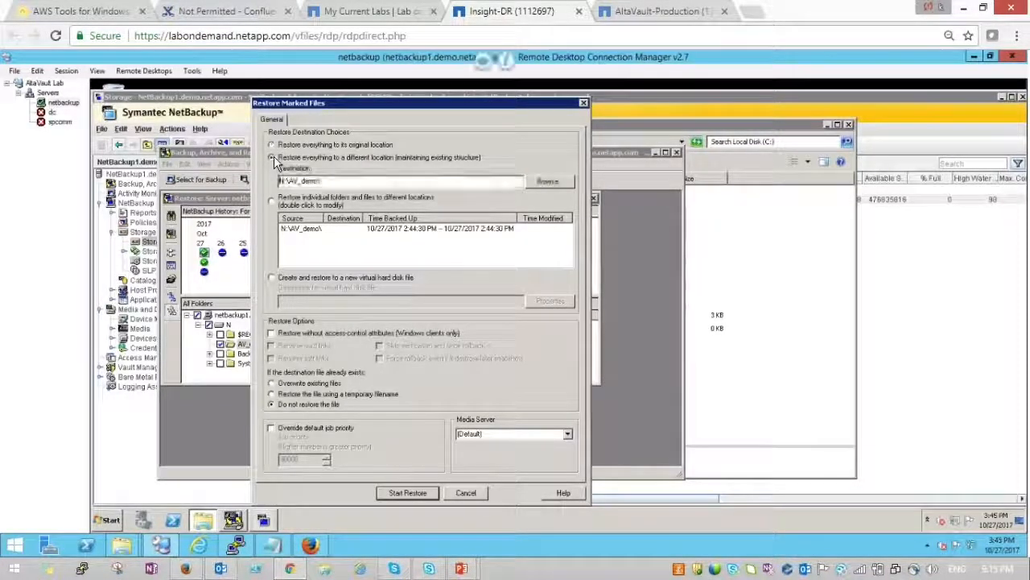
left_click(548, 182)
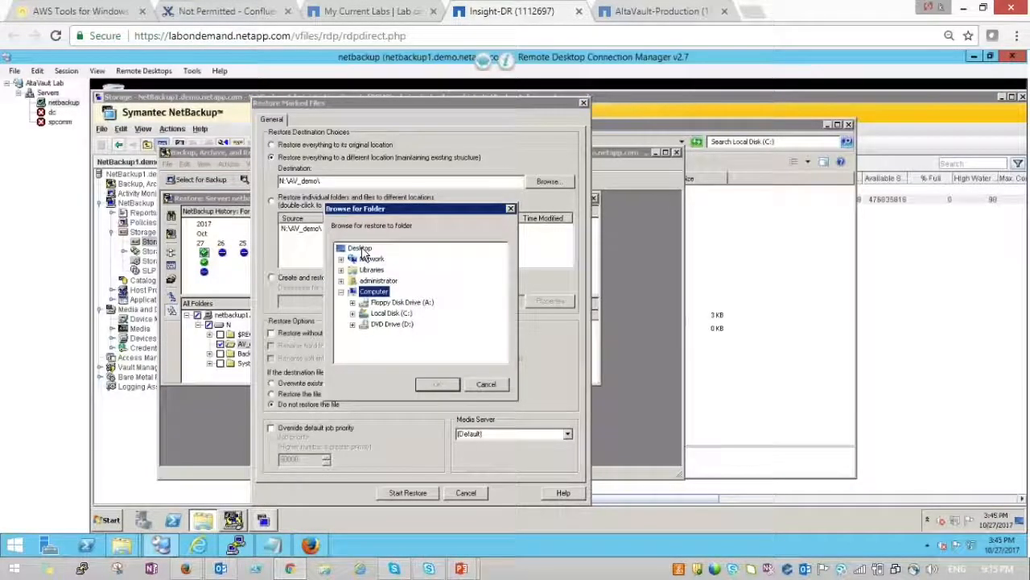
left_click(359, 248)
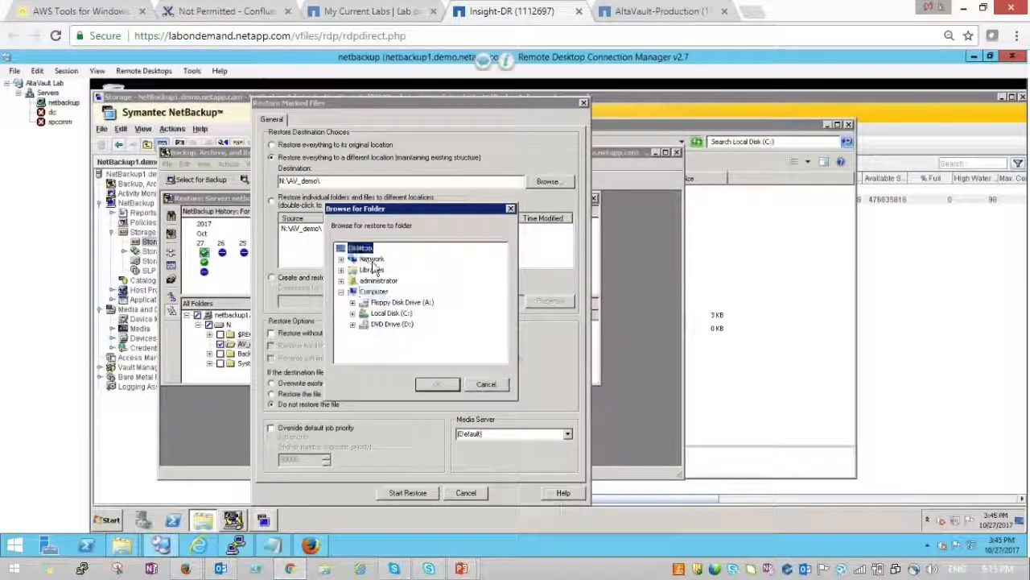
left_click(434, 388)
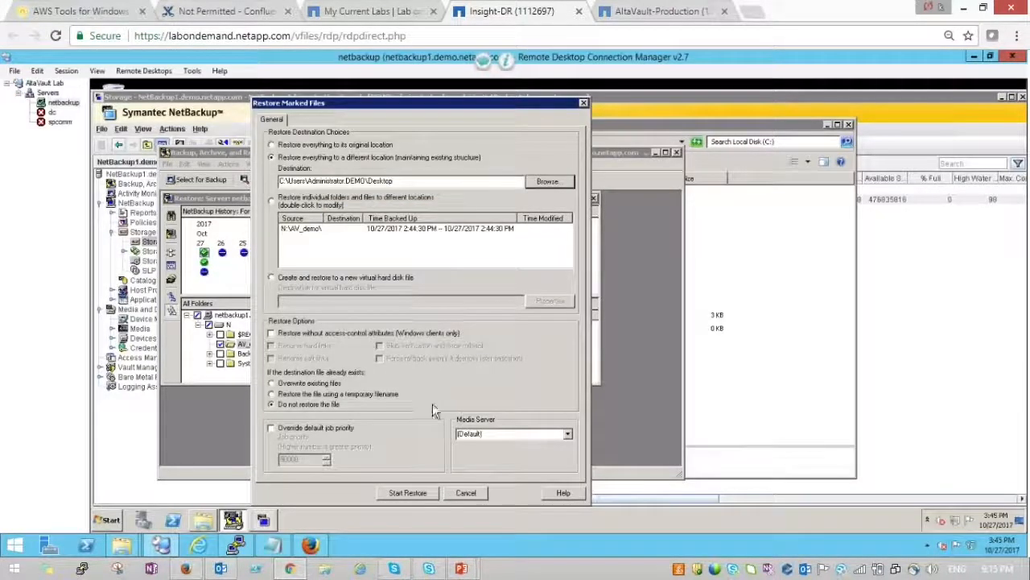
left_click(429, 489)
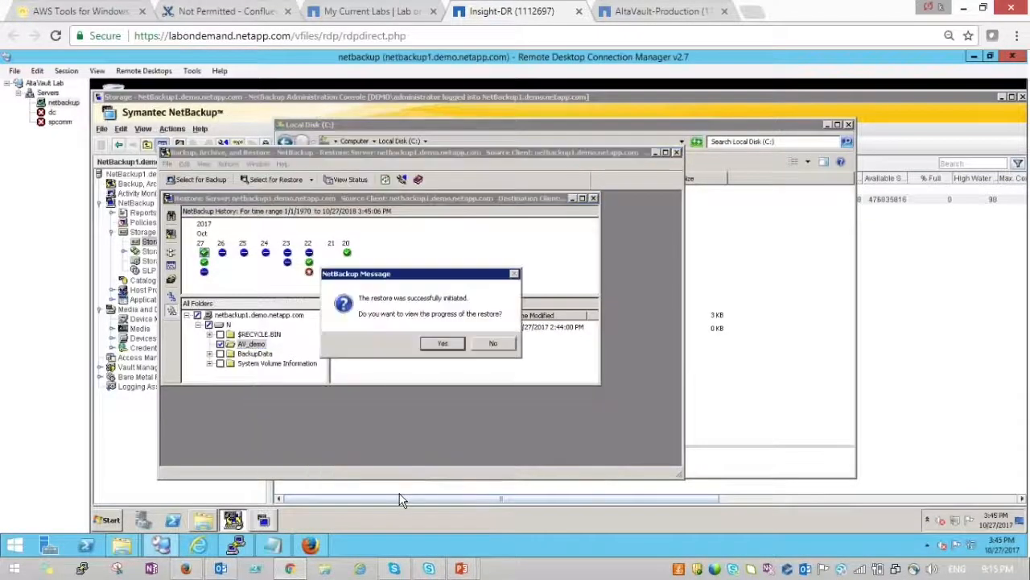
left_click(445, 341)
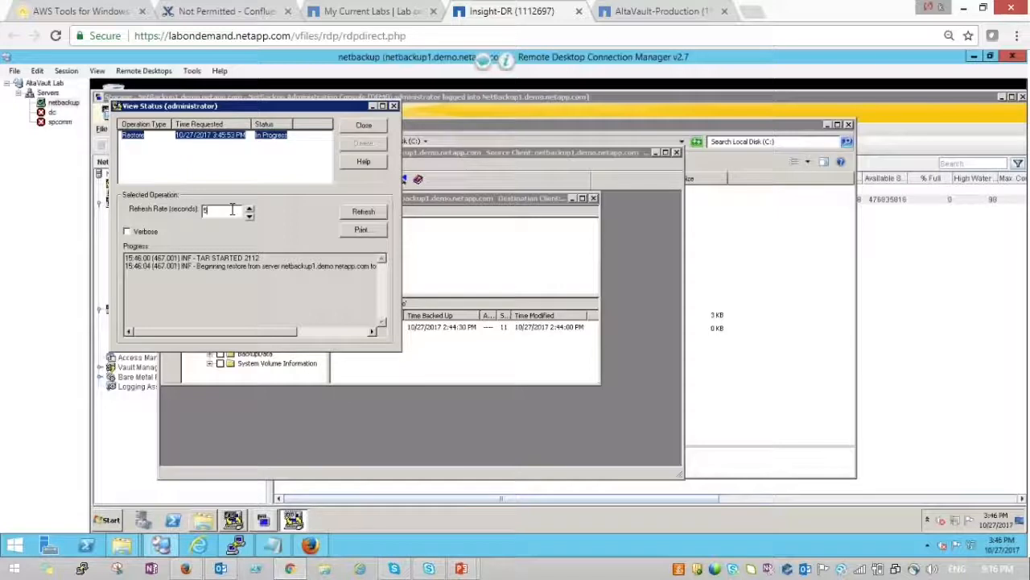
- Set the restore status refresh rate to 1 second and refresh the status
key("BackSpace")
type("1")
left_click(356, 214)
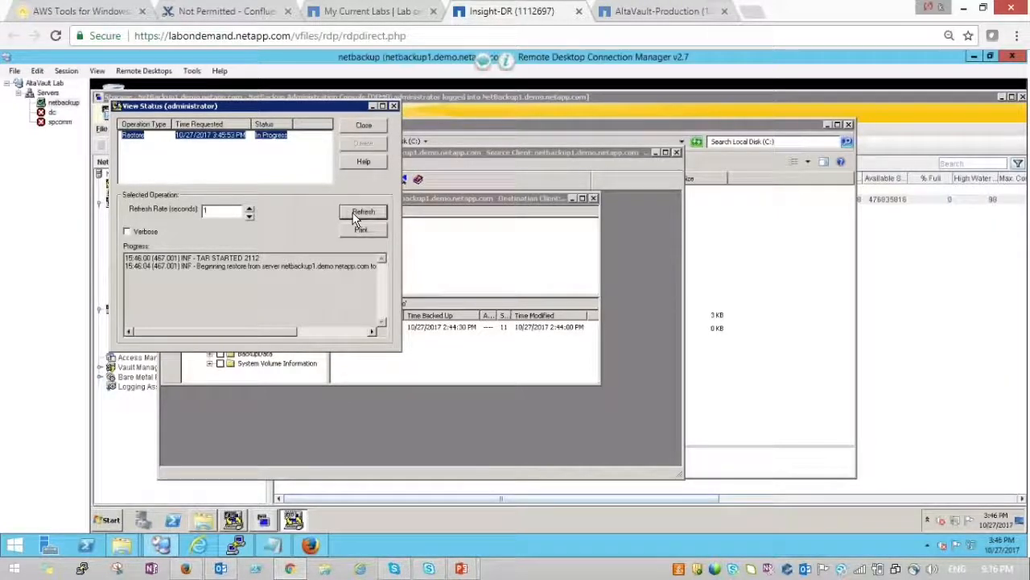
left_click(354, 214)
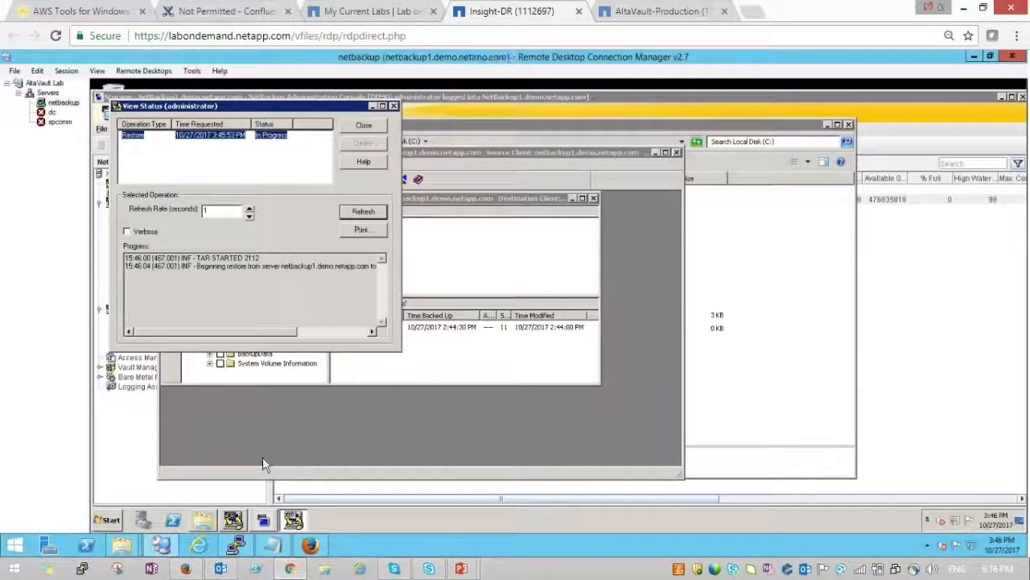
- Fetch AltaVault's locally cached percentages for the selected files, then return to NetBackup's status view
left_click(312, 547)
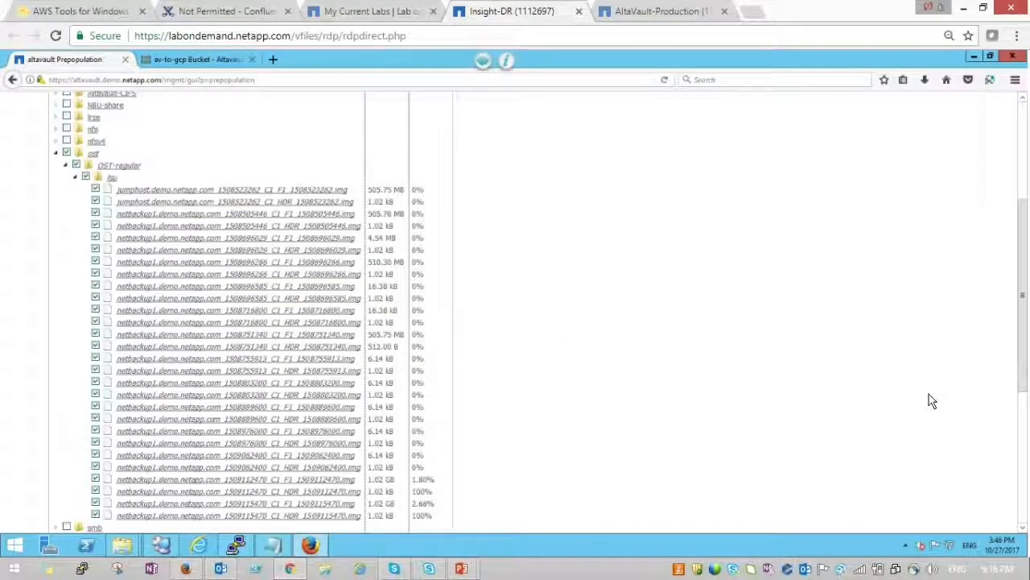
left_click_drag(1020, 367, 1020, 423)
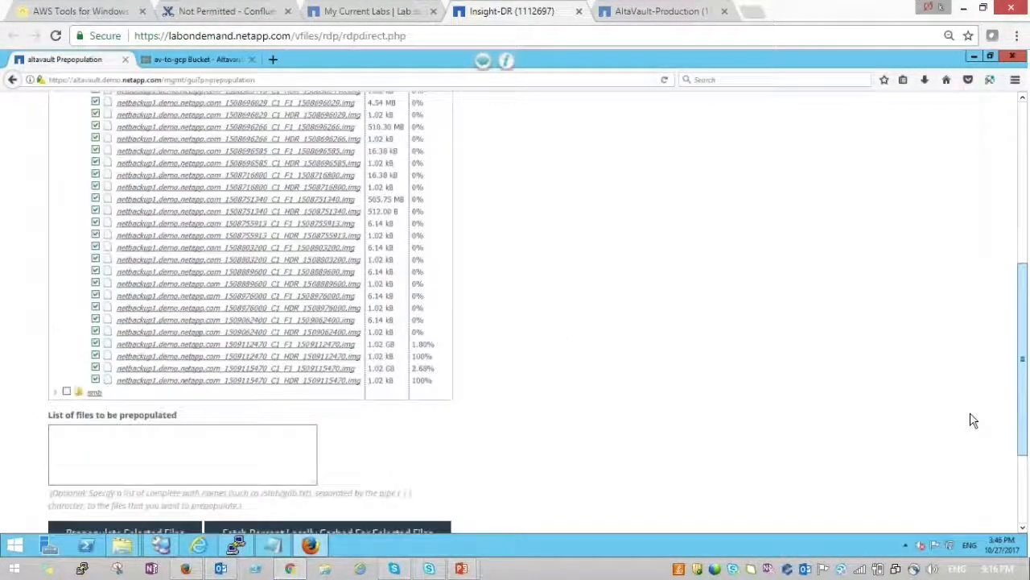
left_click(433, 531)
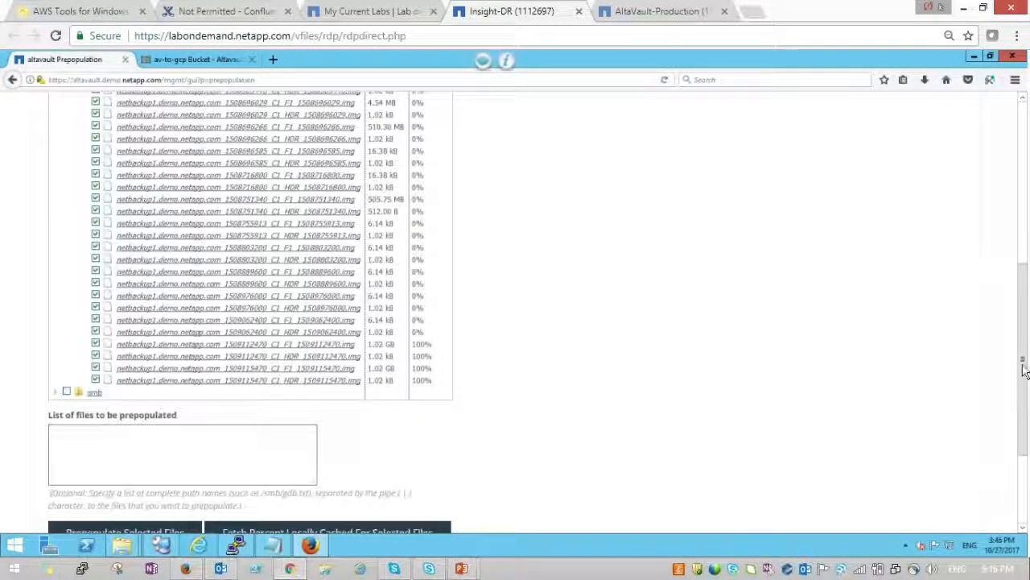
left_click_drag(1024, 370, 1021, 332)
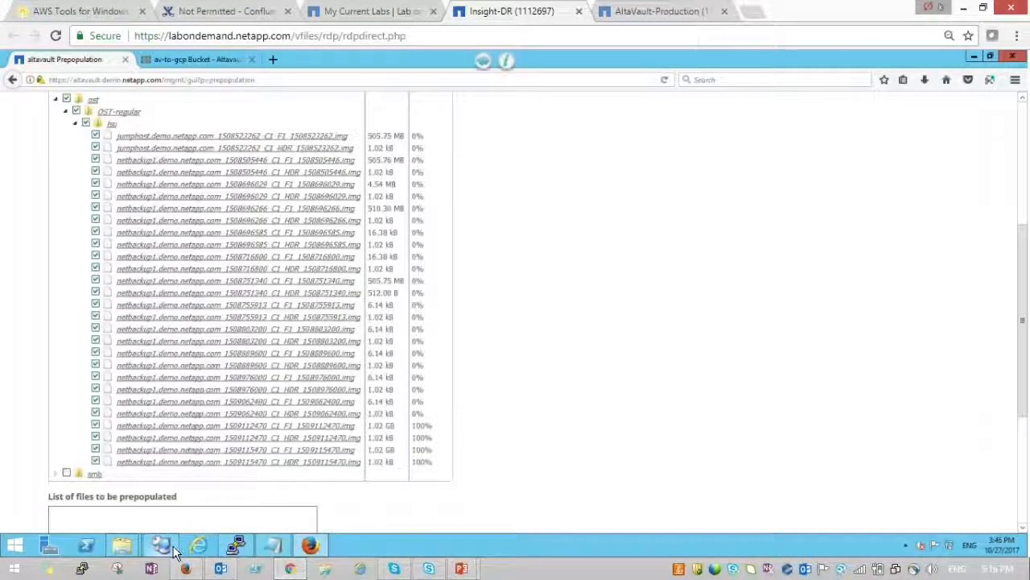
mouse_move(175, 552)
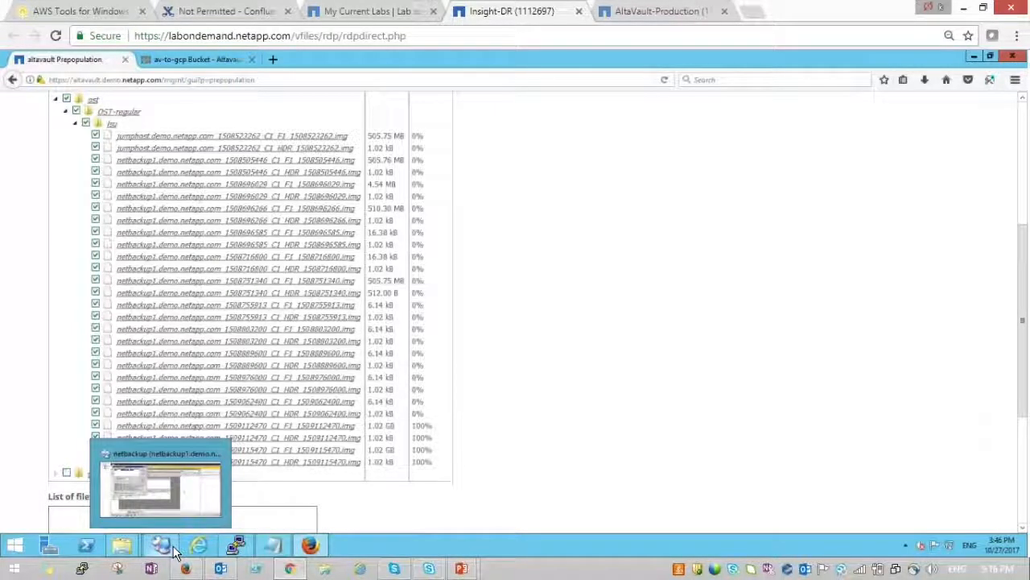
left_click(174, 550)
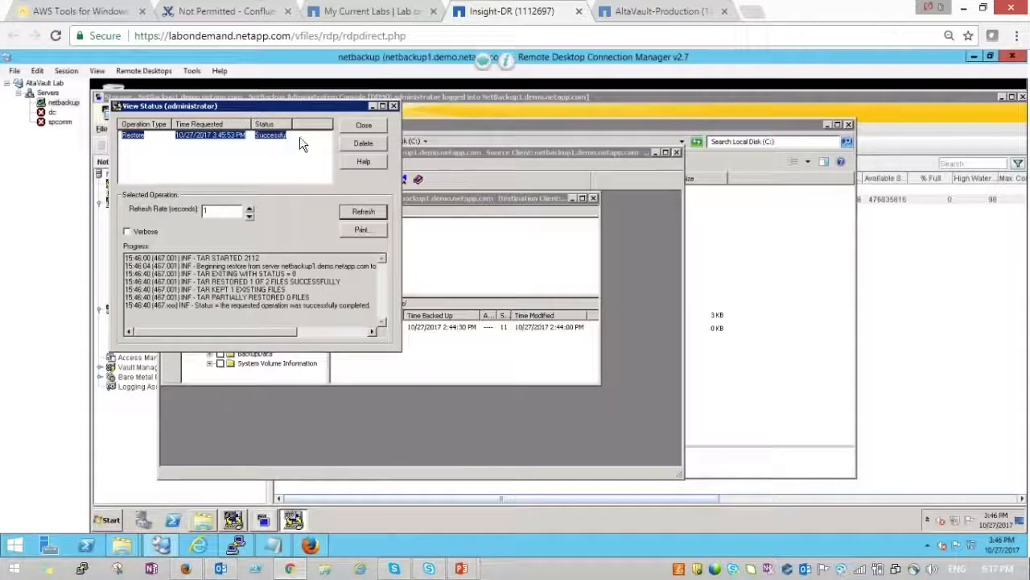
- Open the restored Site recovery file from the desktop, confirm it reads 'Hello world', then close it
left_click(369, 125)
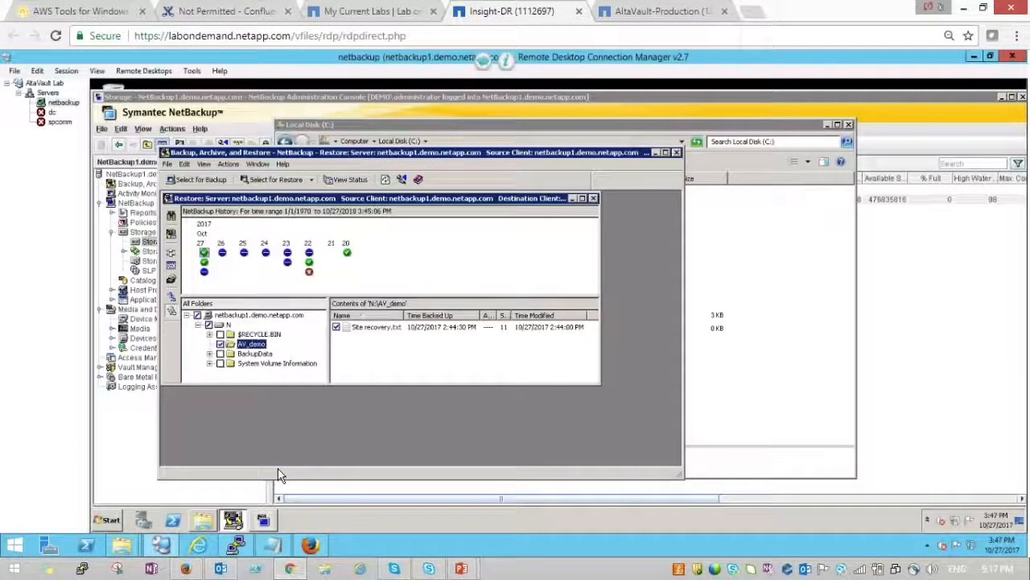
left_click(1002, 97)
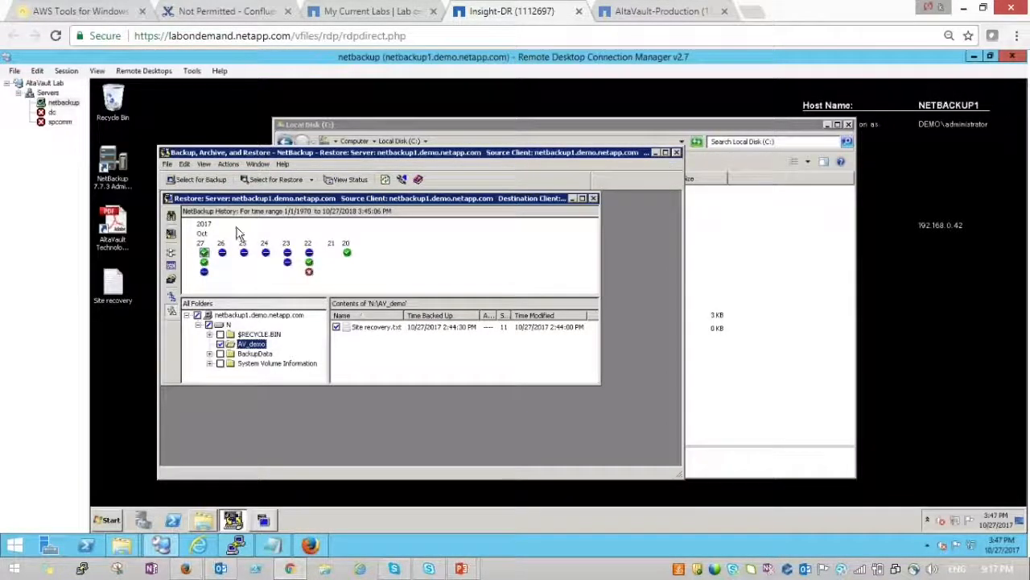
double_click(118, 288)
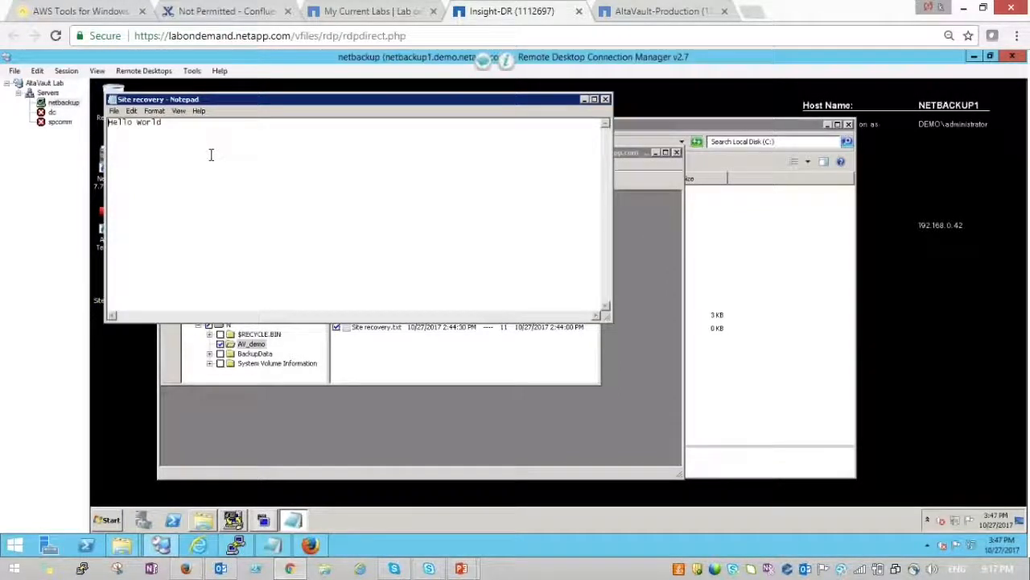
left_click(607, 99)
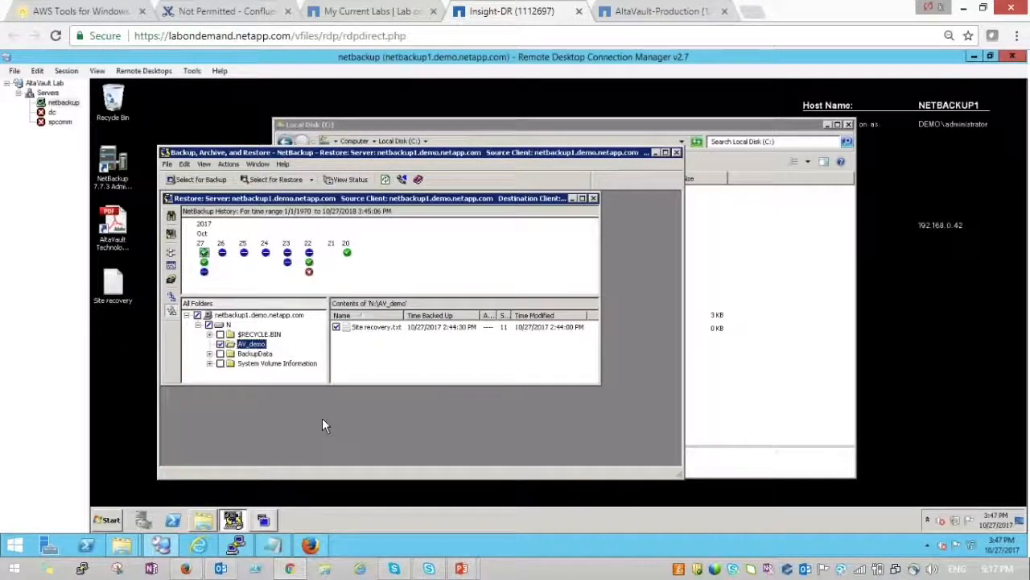
- Minimize the remote desktop, browser, This PC, notes and AltaVault terminal windows
left_click(975, 60)
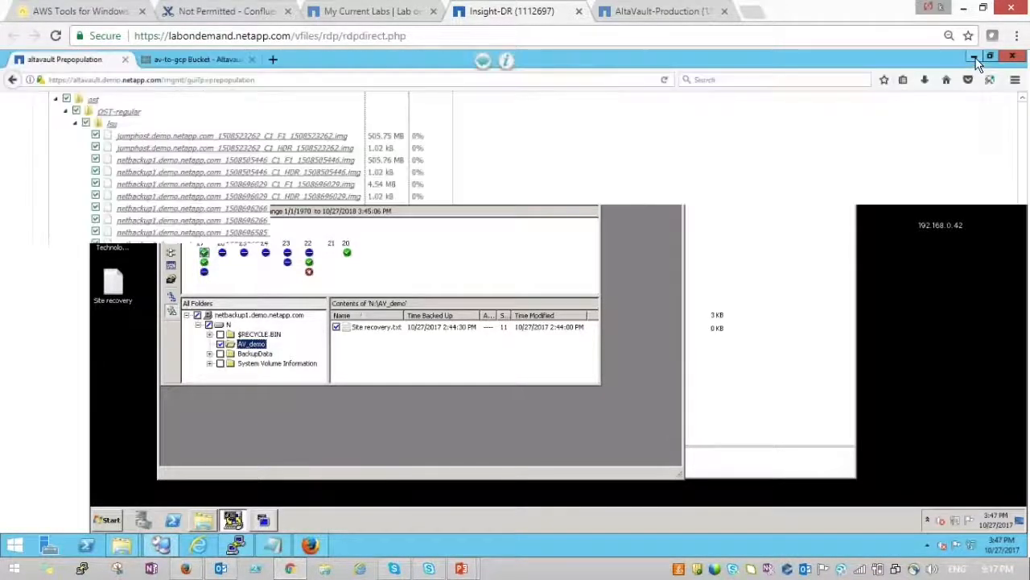
left_click(974, 57)
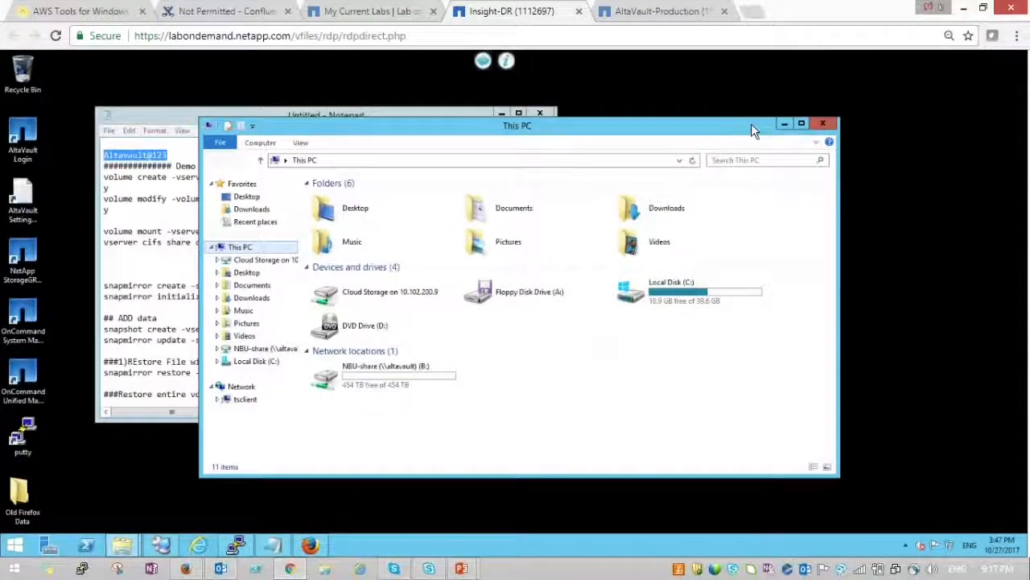
left_click(784, 124)
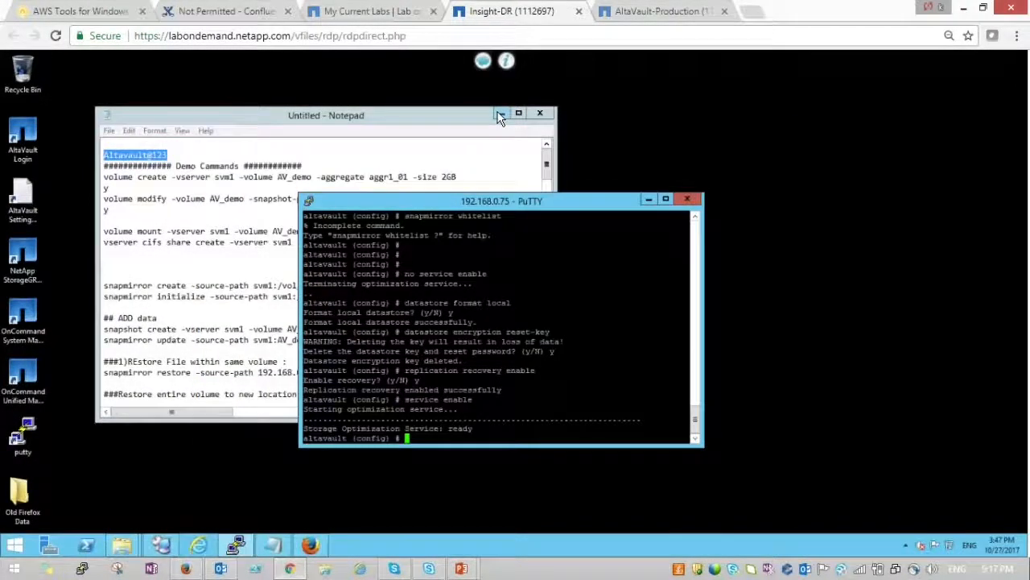
left_click(501, 114)
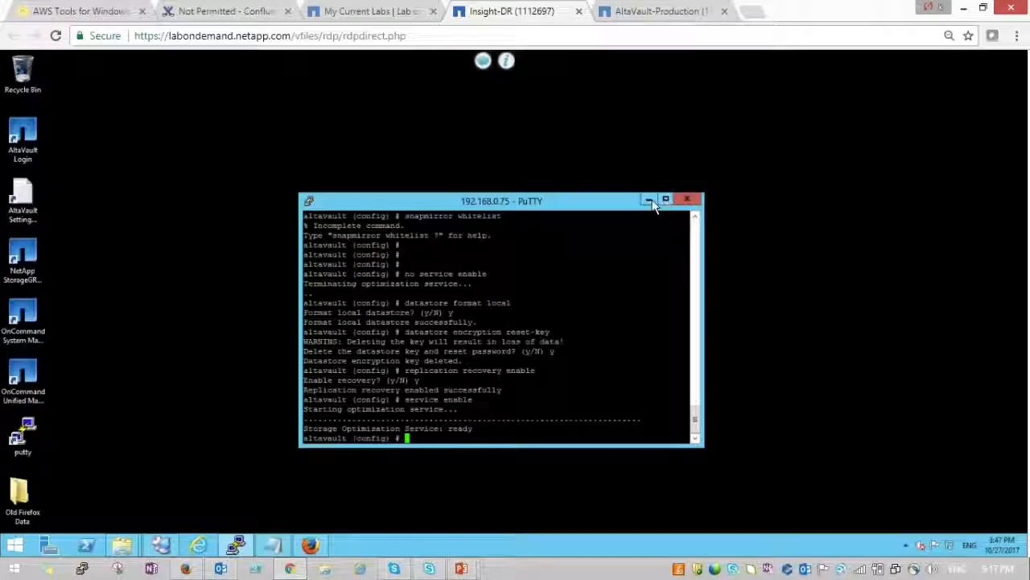
left_click(648, 199)
- Start a PuTTY session to the saved cluster1 host and log in as admin
double_click(23, 437)
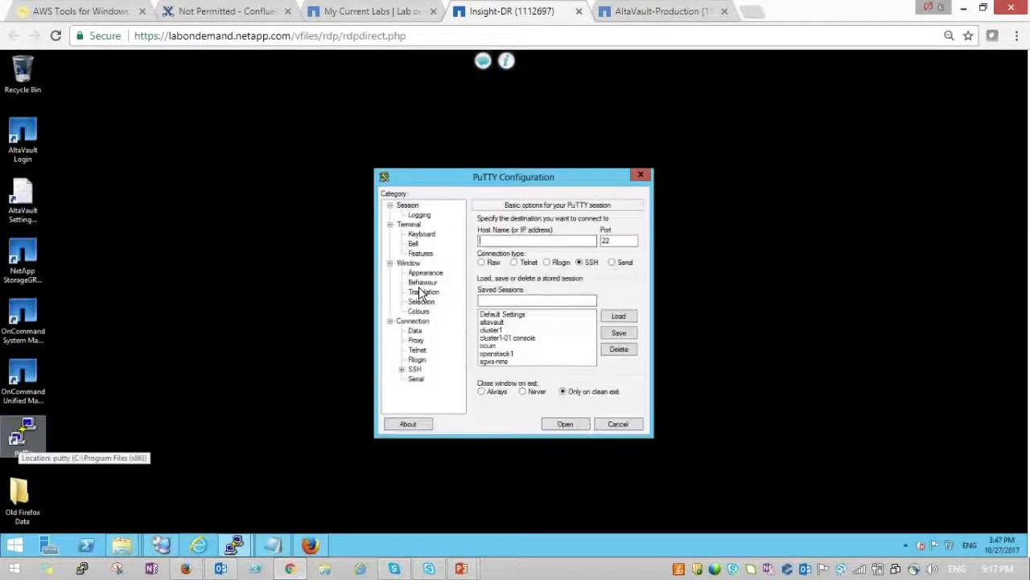
double_click(492, 330)
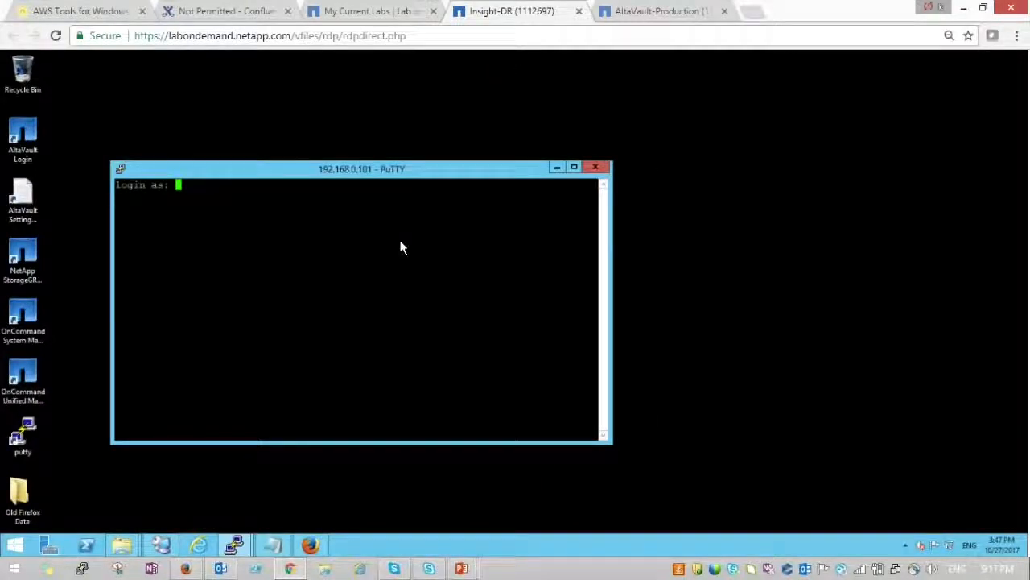
type("admin")
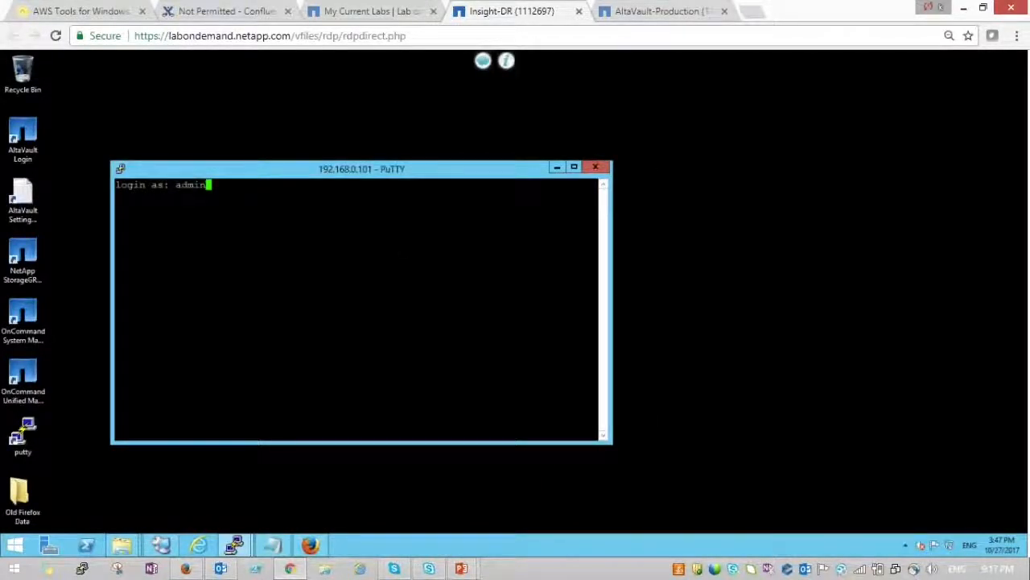
key("Return")
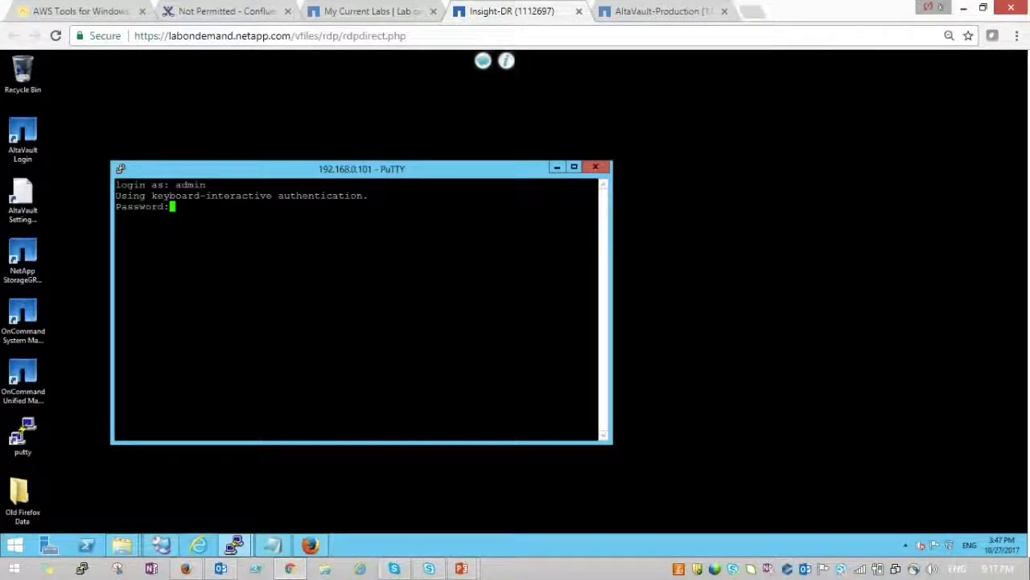
key("Return")
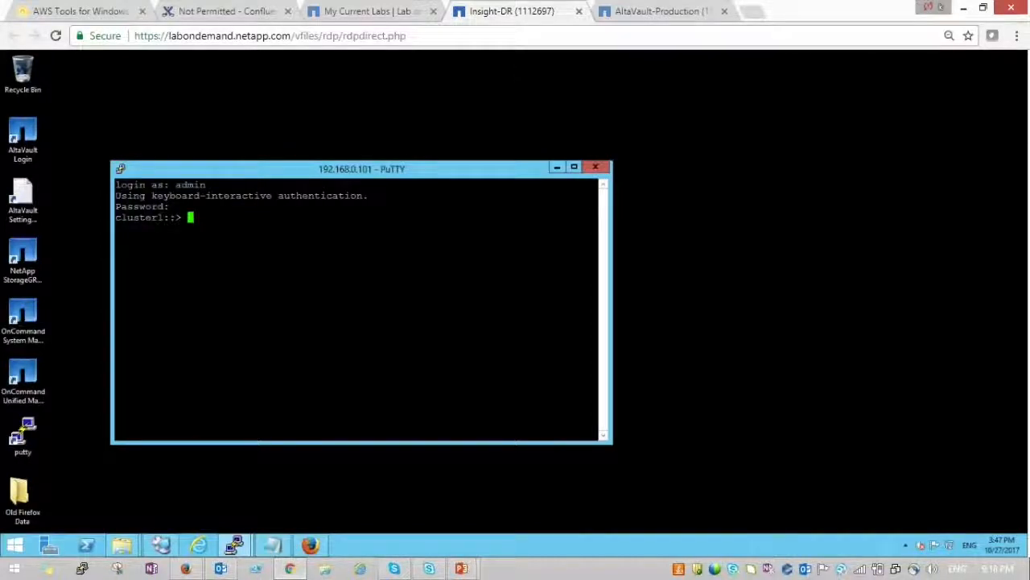
- Turn off output paging with 'row 0', maximize PuTTY, and list all five volumes with 'vol show'
type("vol show")
key("Return")
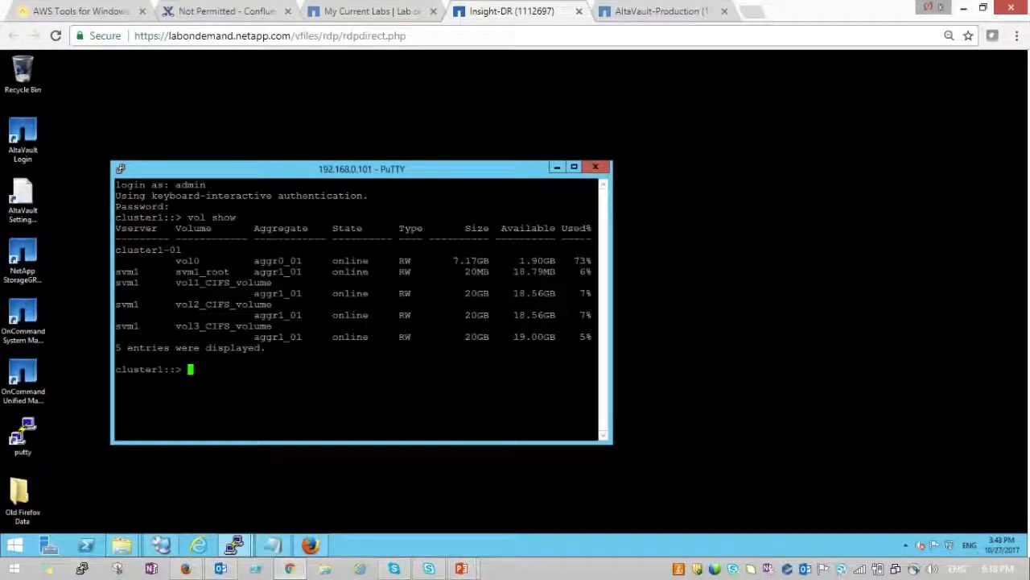
type("row 0")
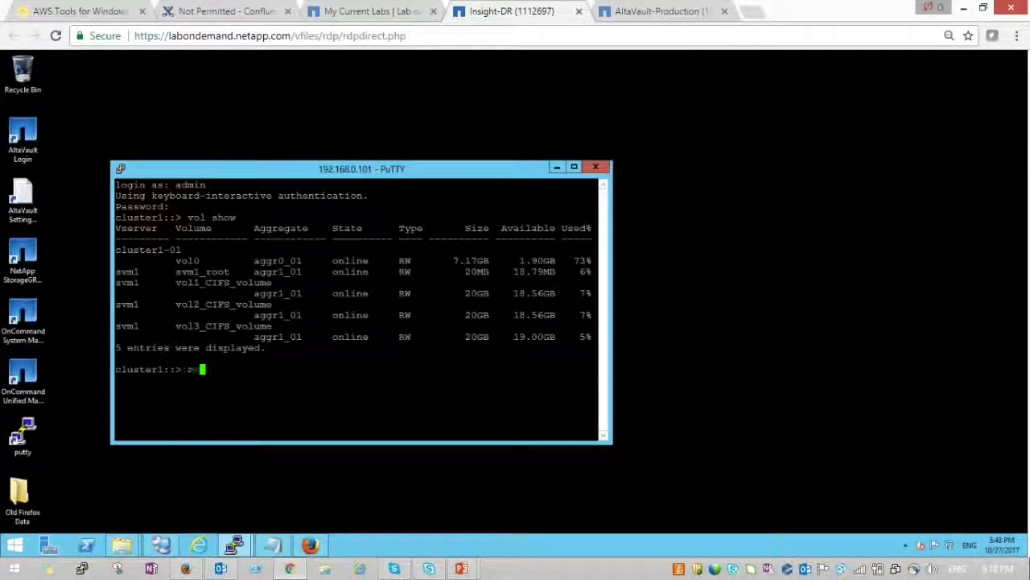
key("Return")
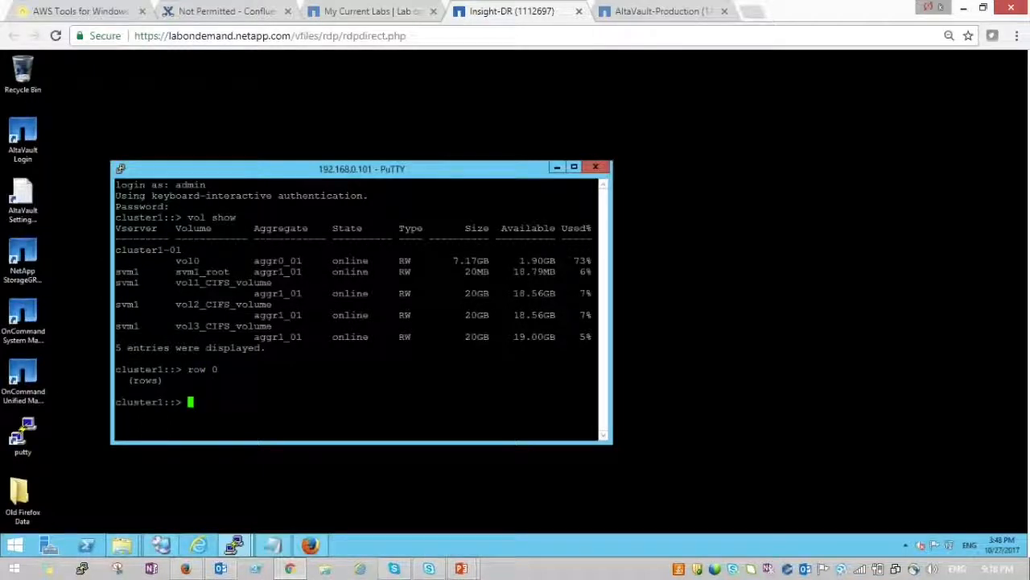
left_click(575, 168)
type("row 0")
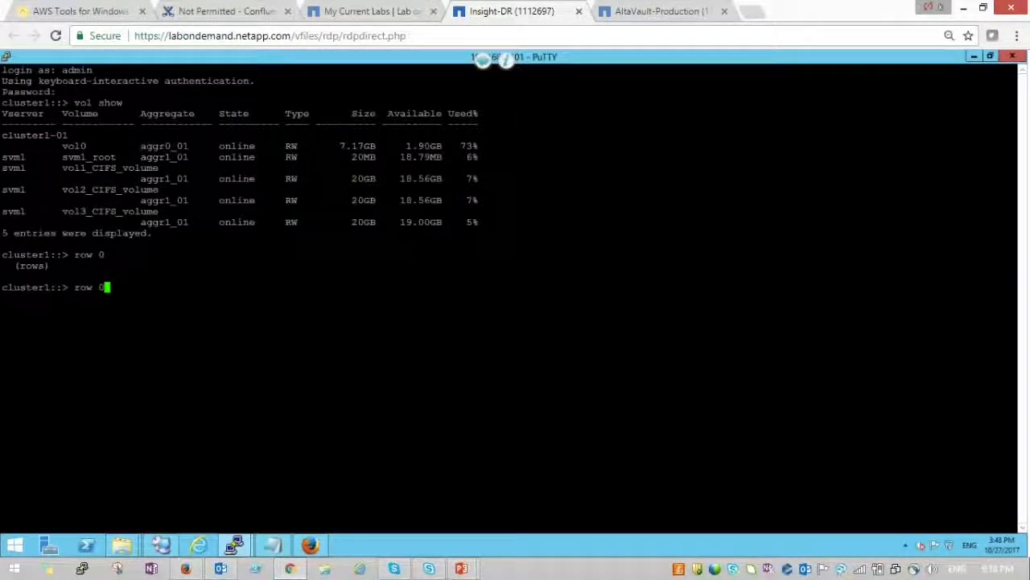
key("Return")
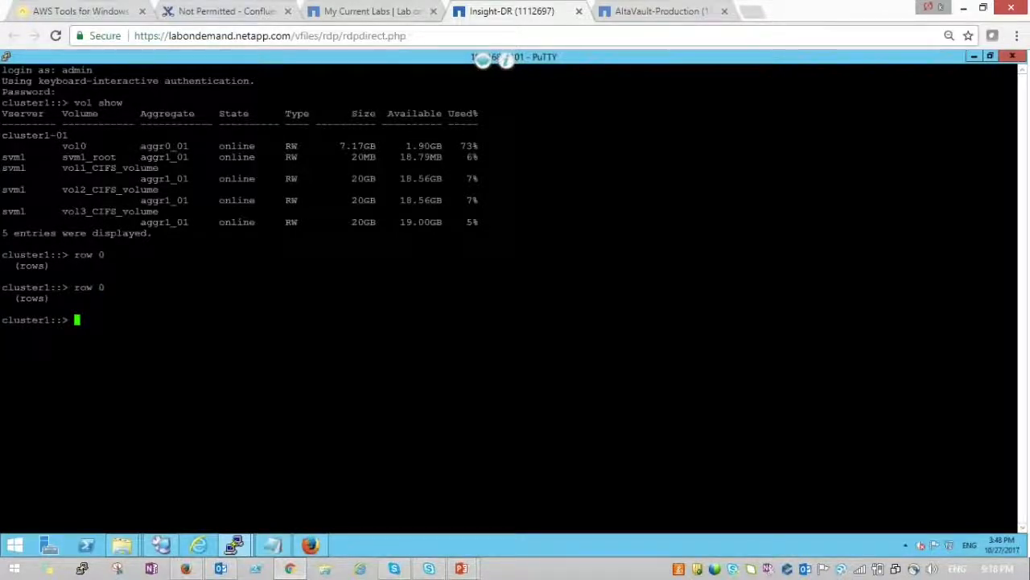
type("vol show")
key("Return")
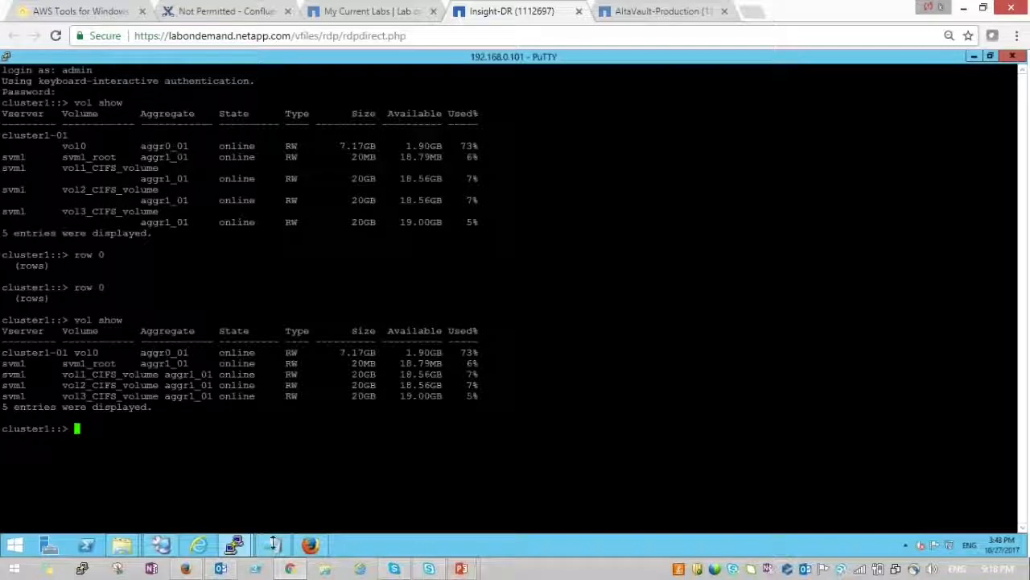
- Run 'snapmirror show' to confirm no SnapMirror relationships exist yet
mouse_move(274, 548)
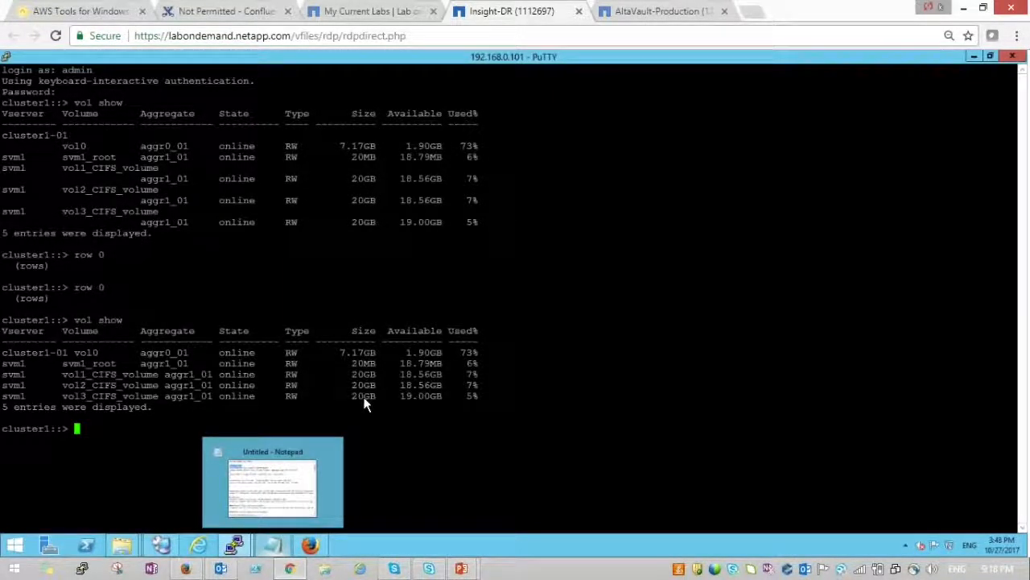
type("snap")
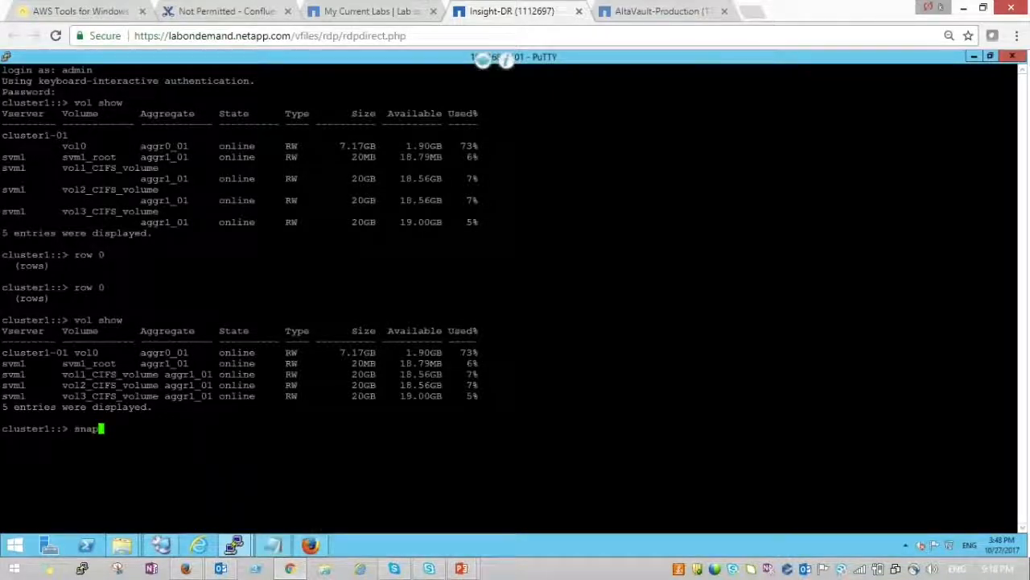
type("mirr")
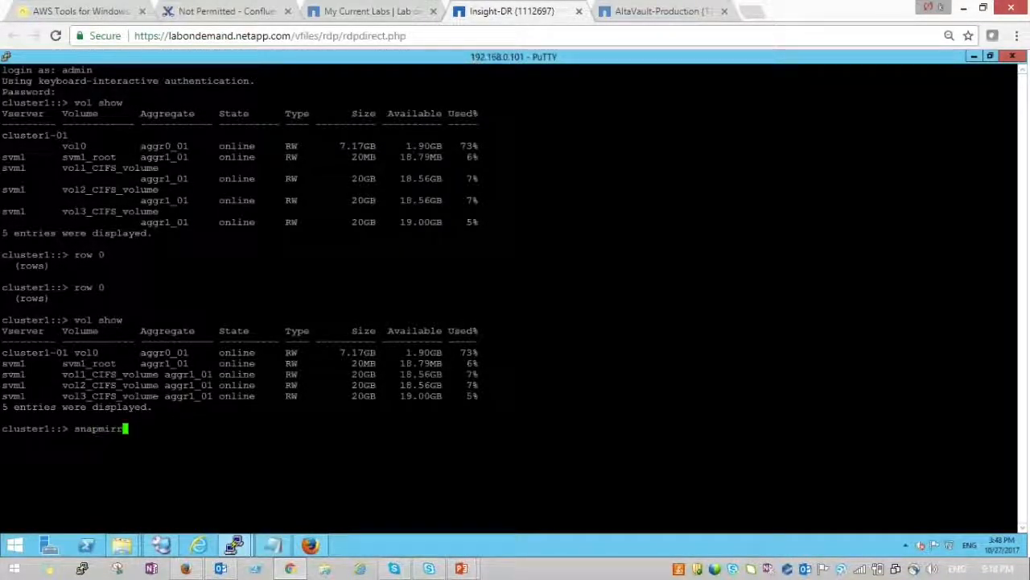
type("or show")
key("Return")
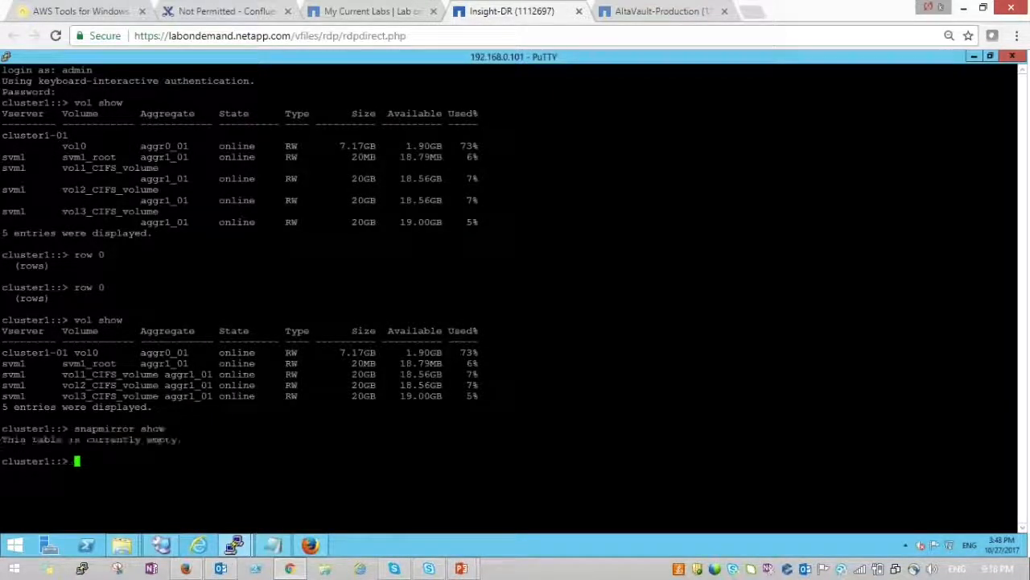
left_click(273, 547)
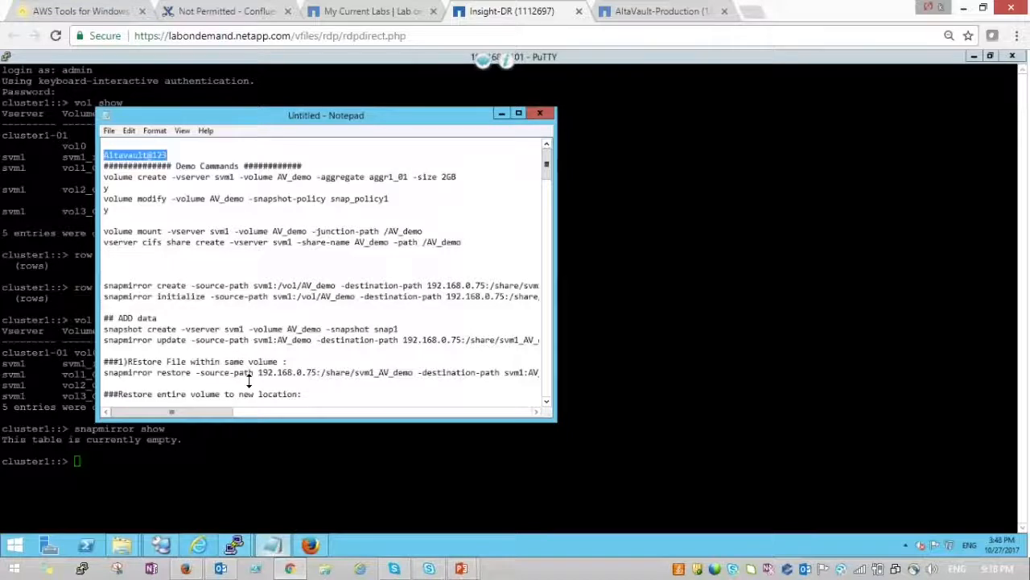
- Copy the 'volume create ... restore_AV_demo ... -size 2GB' command from the demo-commands notes
left_click_drag(248, 381, 245, 375)
key("Down")
key("Down")
key("Down")
key("Down")
key("Down")
key("Down")
key("Down")
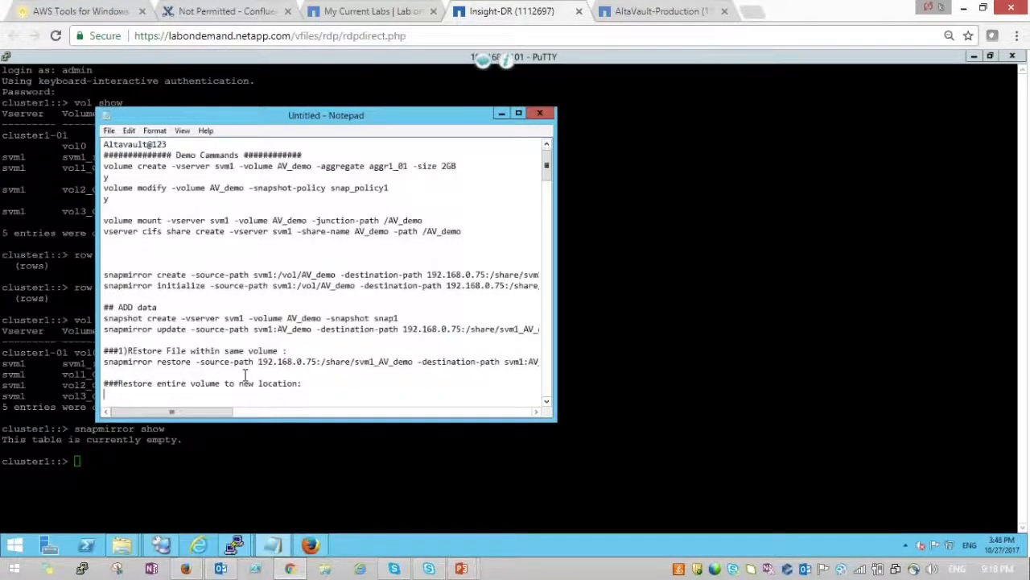
key("Down")
key("Down")
key("Down")
key("Down")
key("Down")
key("Down")
key("Down")
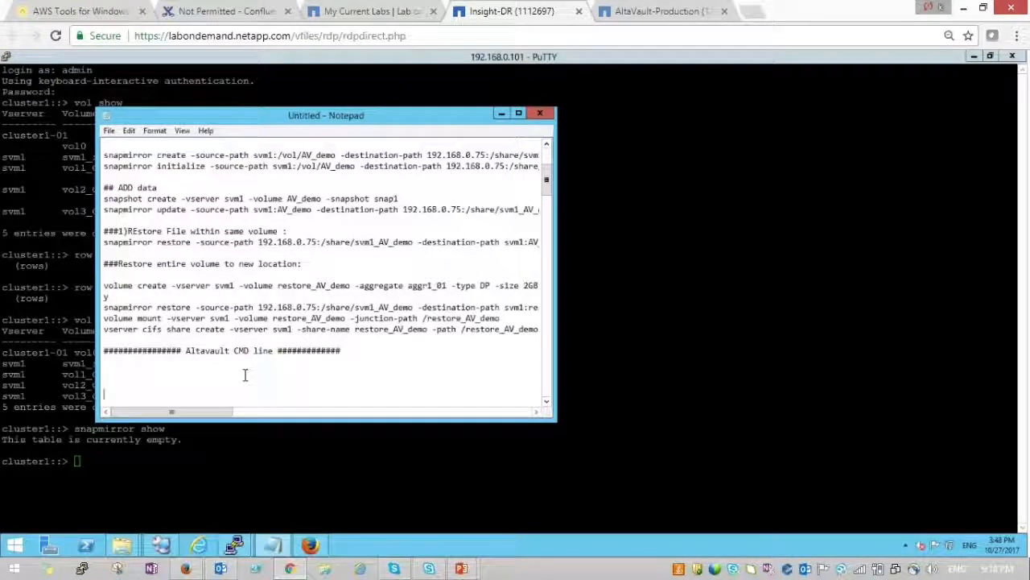
left_click(104, 286)
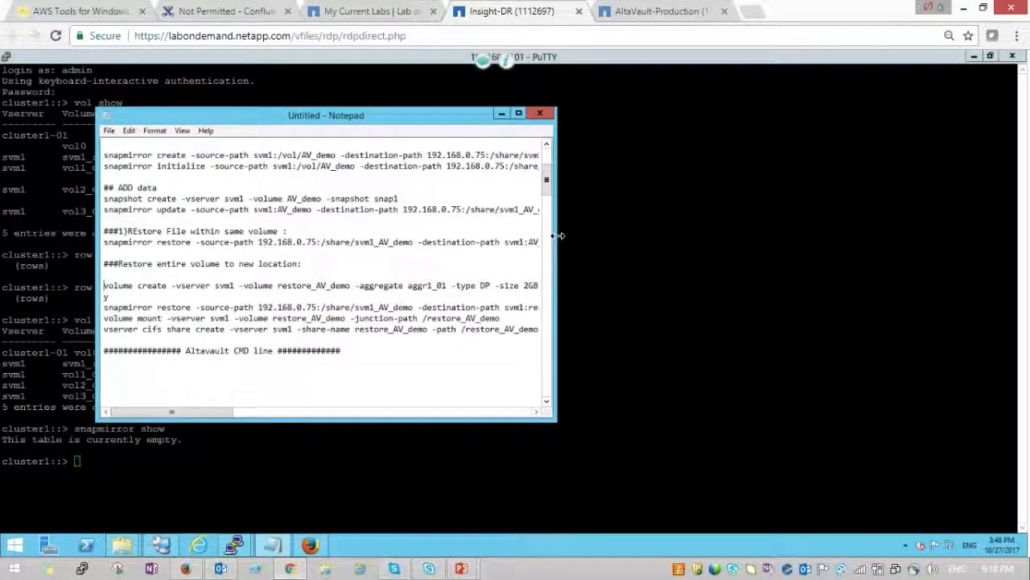
left_click_drag(557, 234, 759, 238)
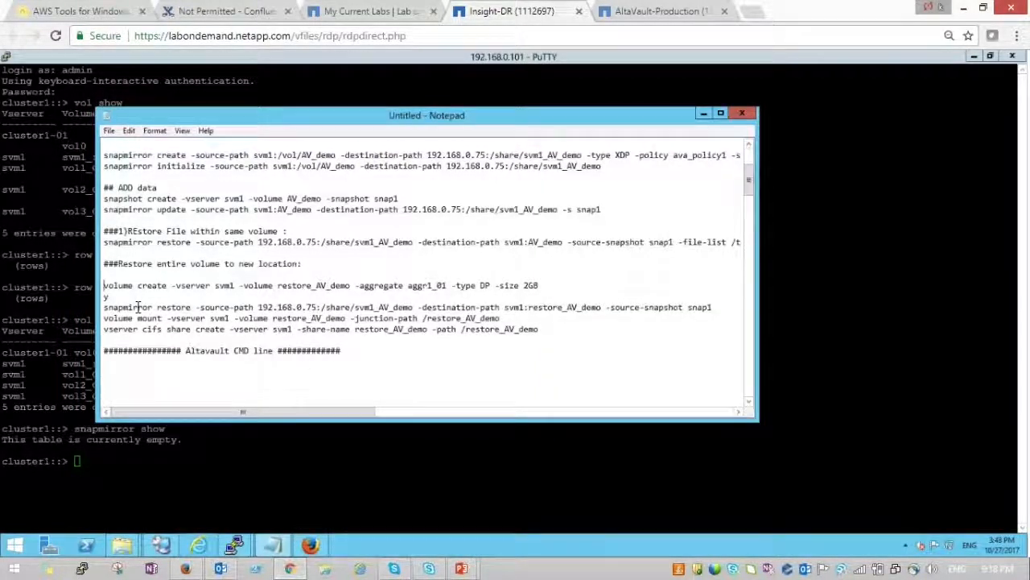
key("shift+Down")
key("ctrl+c")
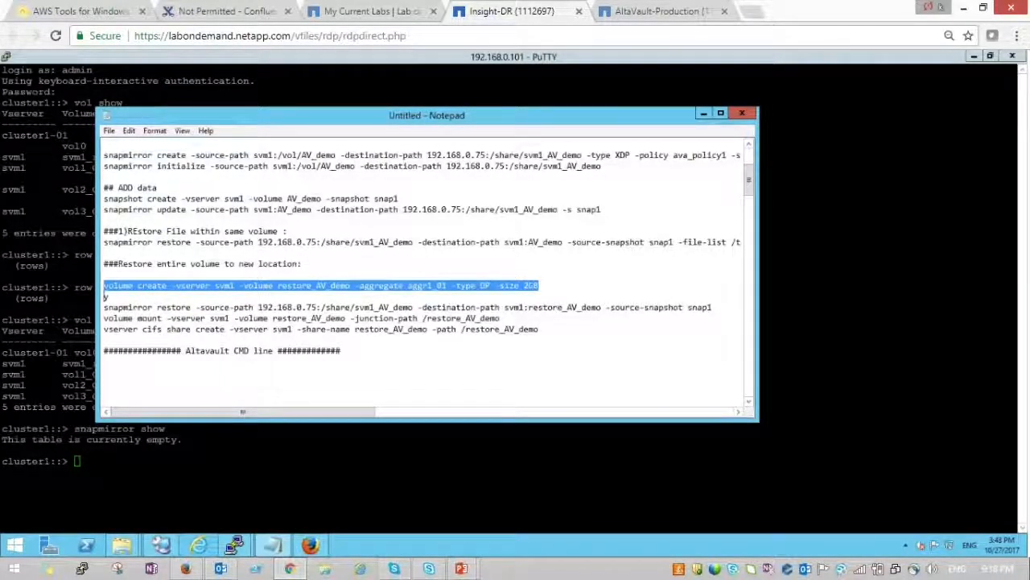
left_click(483, 59)
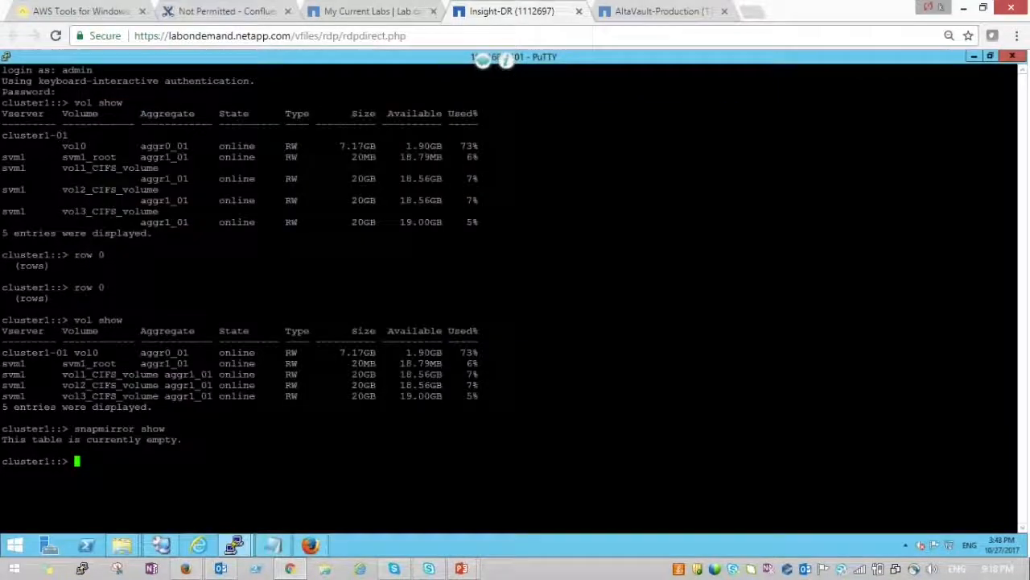
- Paste and run the volume create command, confirming 'y' to create the 2GB DP volume restore_AV_demo
key("shift+Insert")
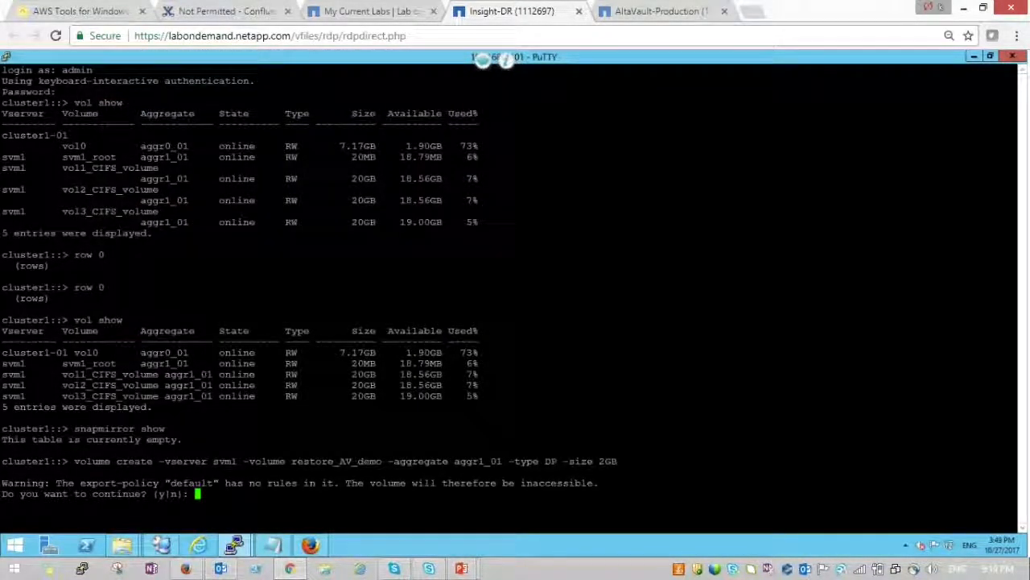
left_click_drag(516, 461, 574, 461)
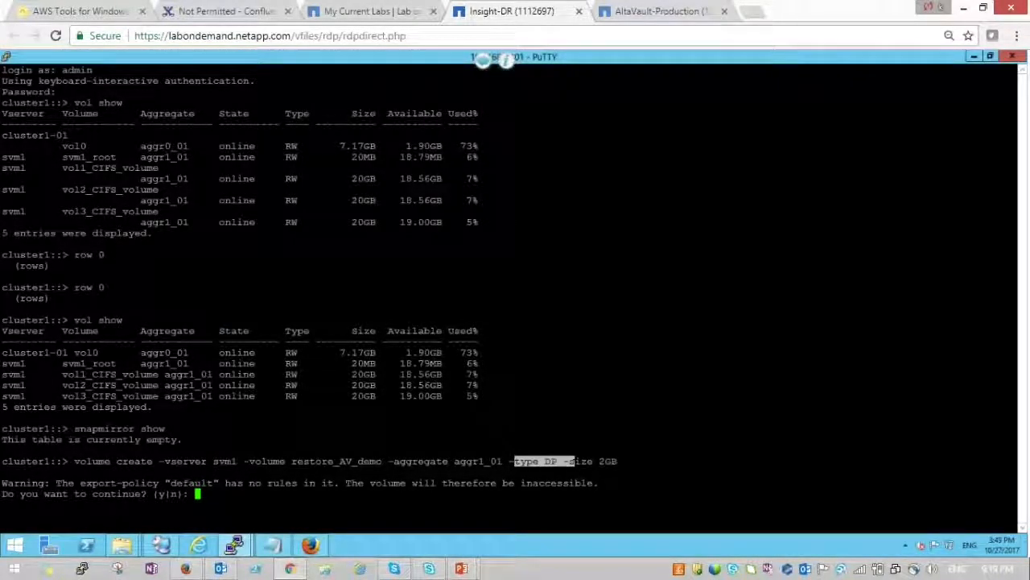
type("y")
key("Return")
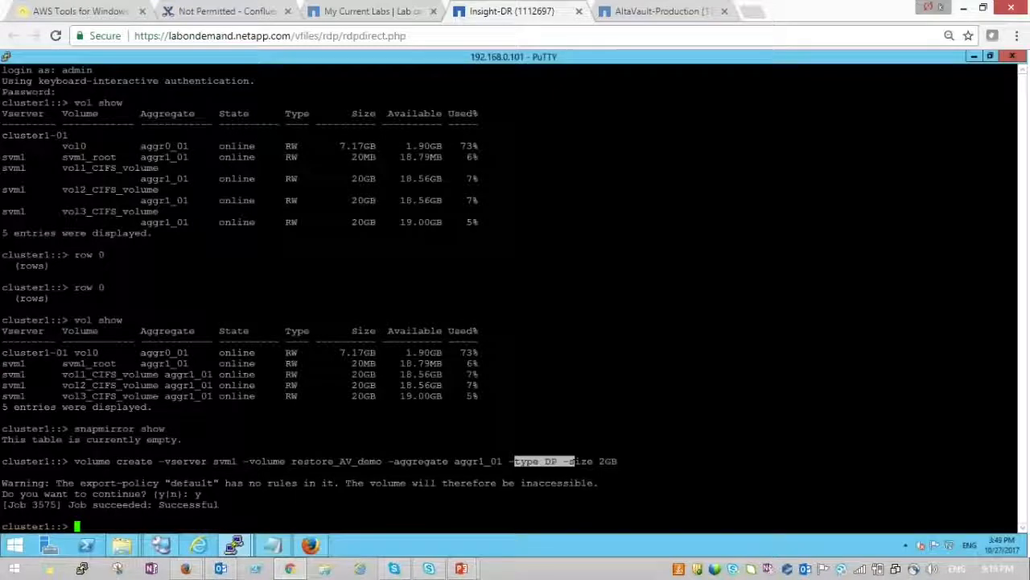
key("Return")
- Run 'vol show' to confirm restore_AV_demo is listed online as a DP volume
type("vol sh")
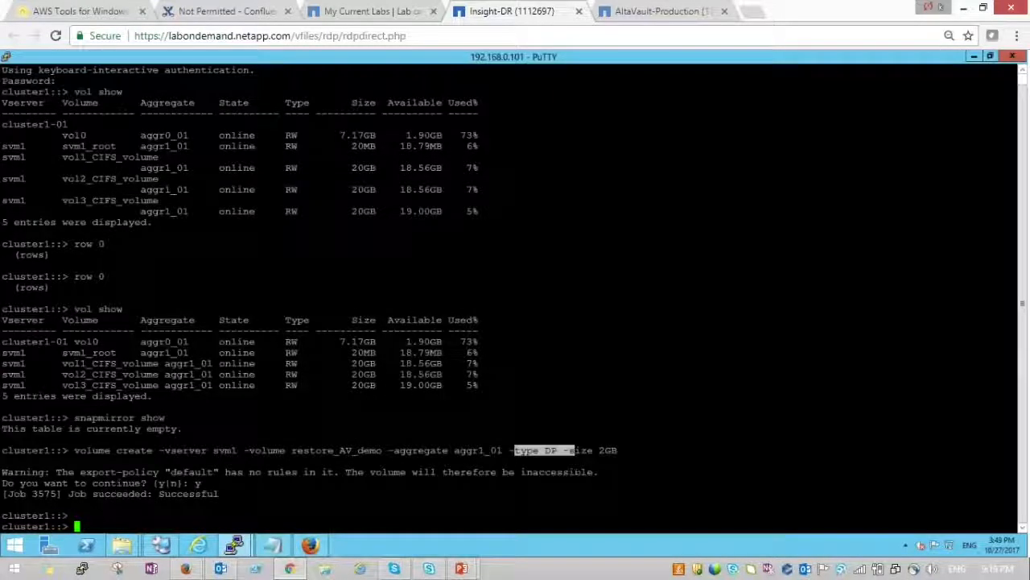
type("ow")
key("Return")
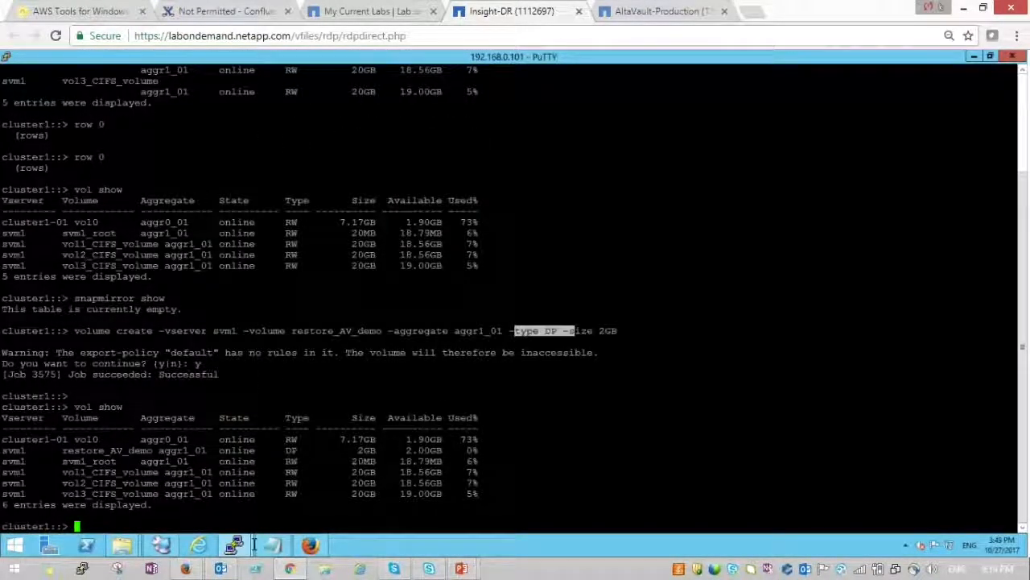
double_click(105, 450)
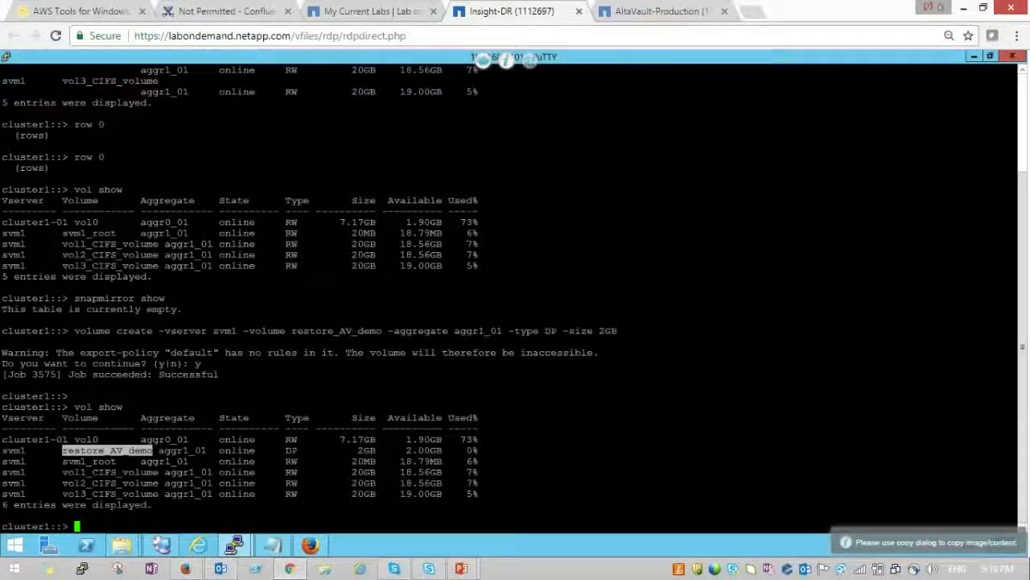
left_click(107, 451)
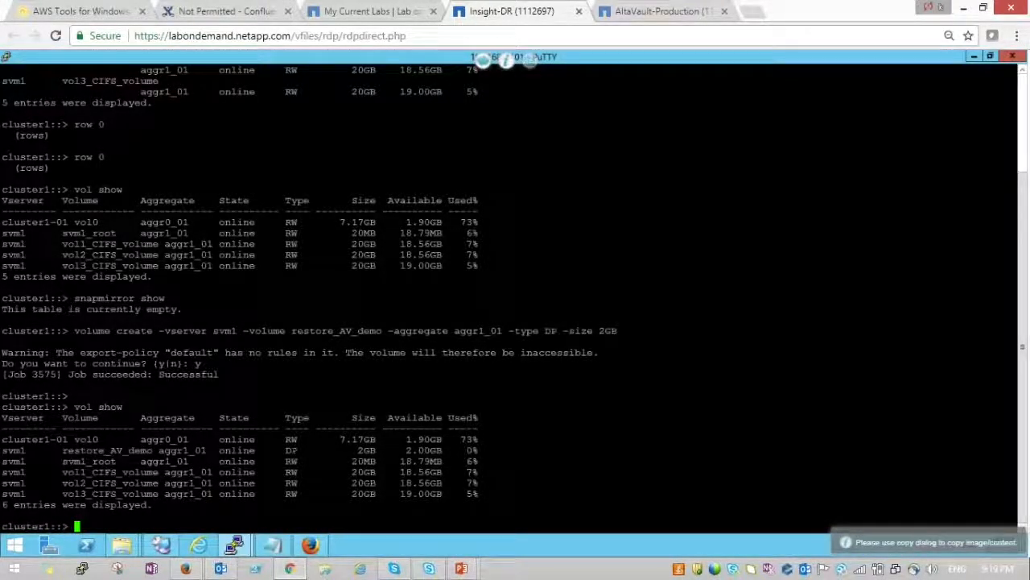
left_click(272, 545)
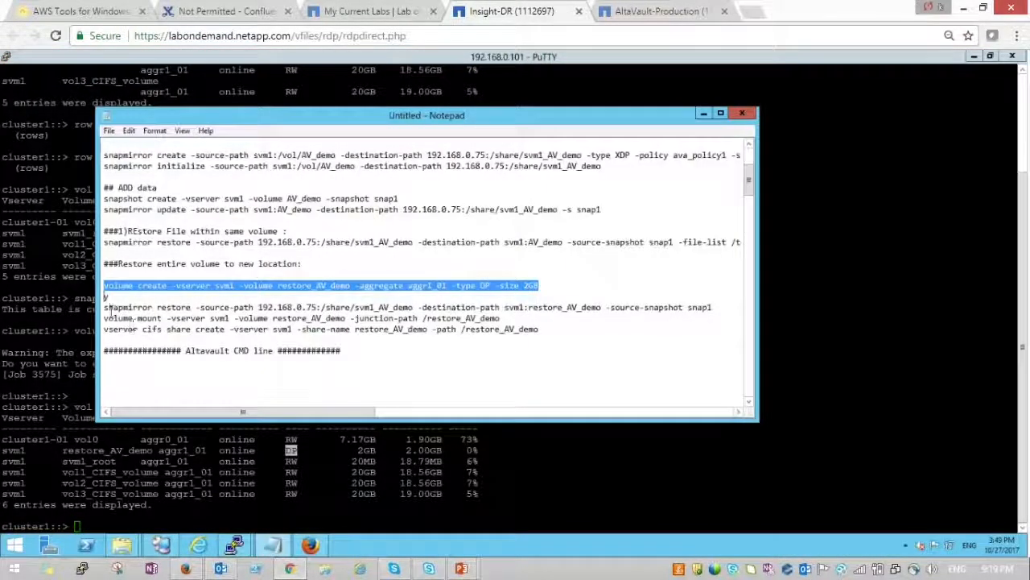
- Copy the saved snapmirror restore command from the notes and paste it at the cluster1 prompt
left_click(105, 307)
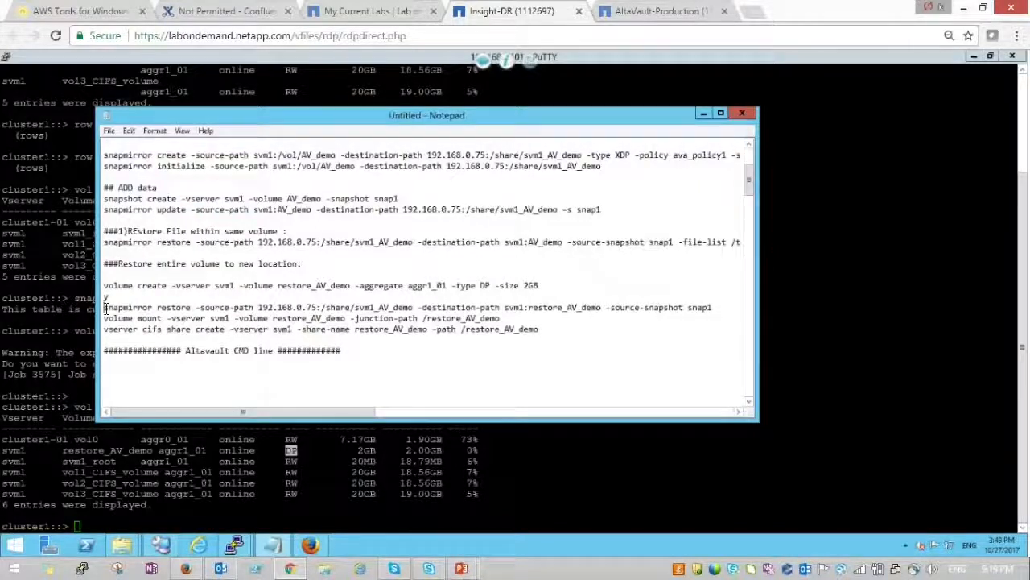
key("shift+End")
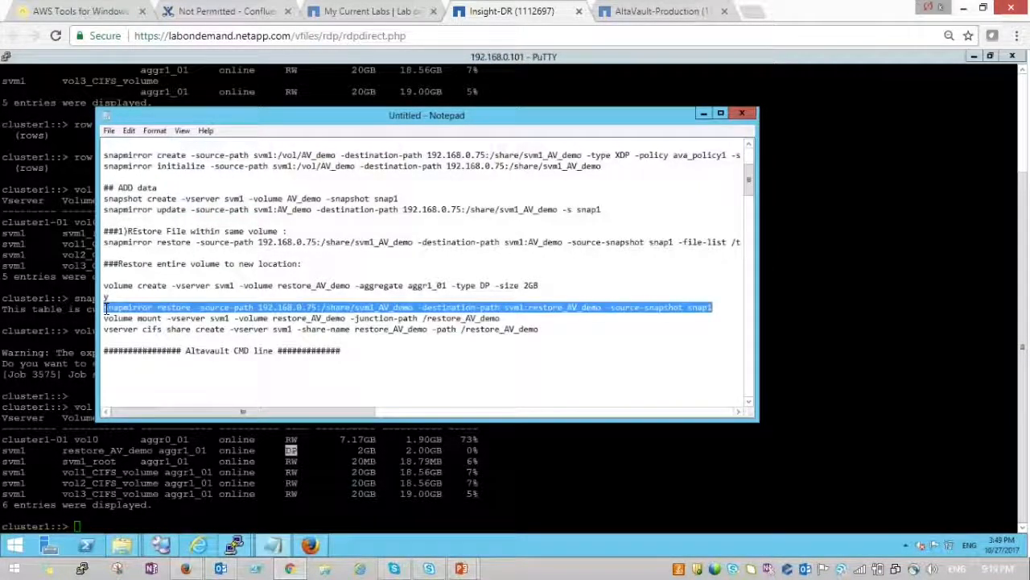
key("ctrl+c")
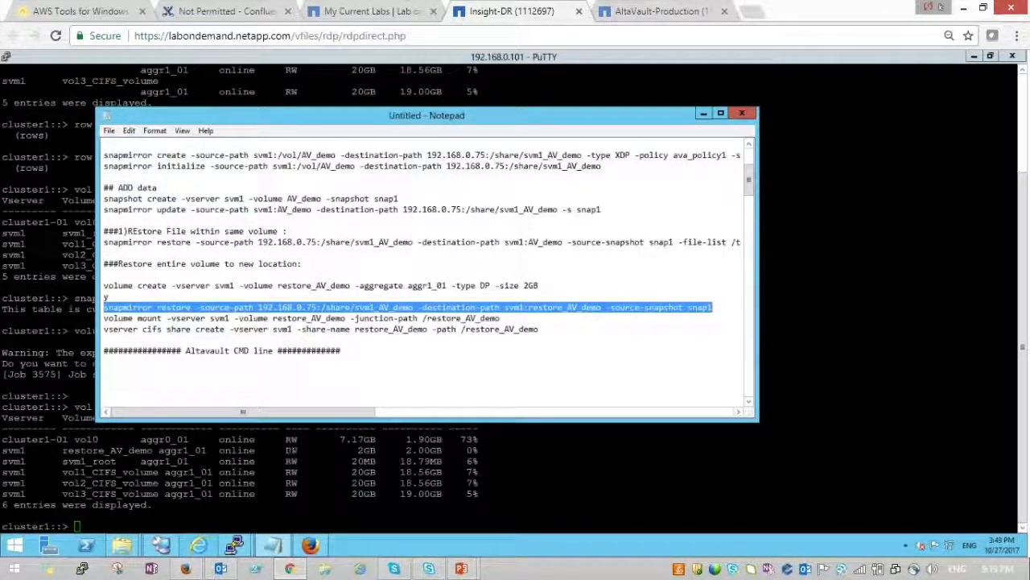
left_click(266, 483)
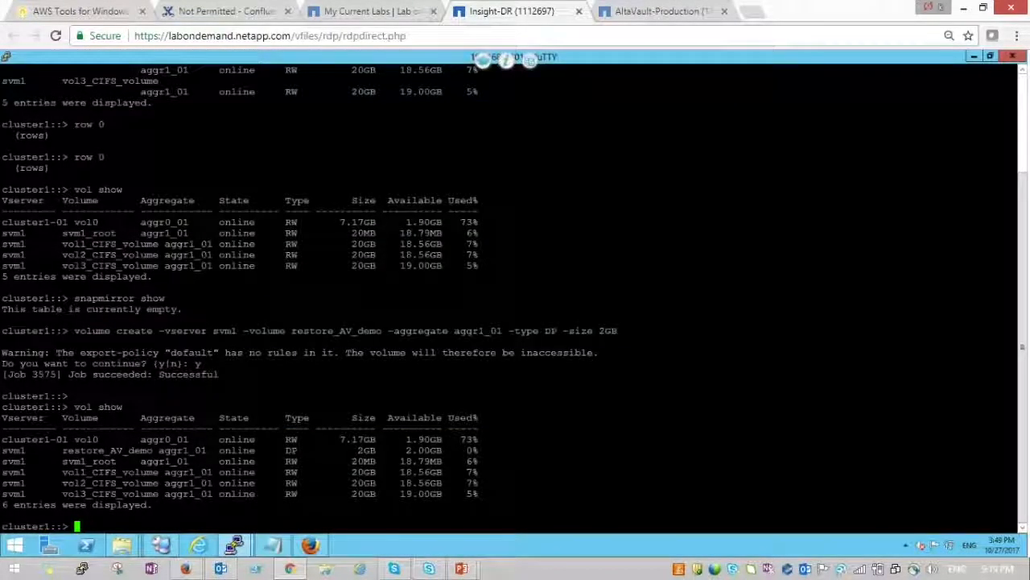
right_click(525, 457)
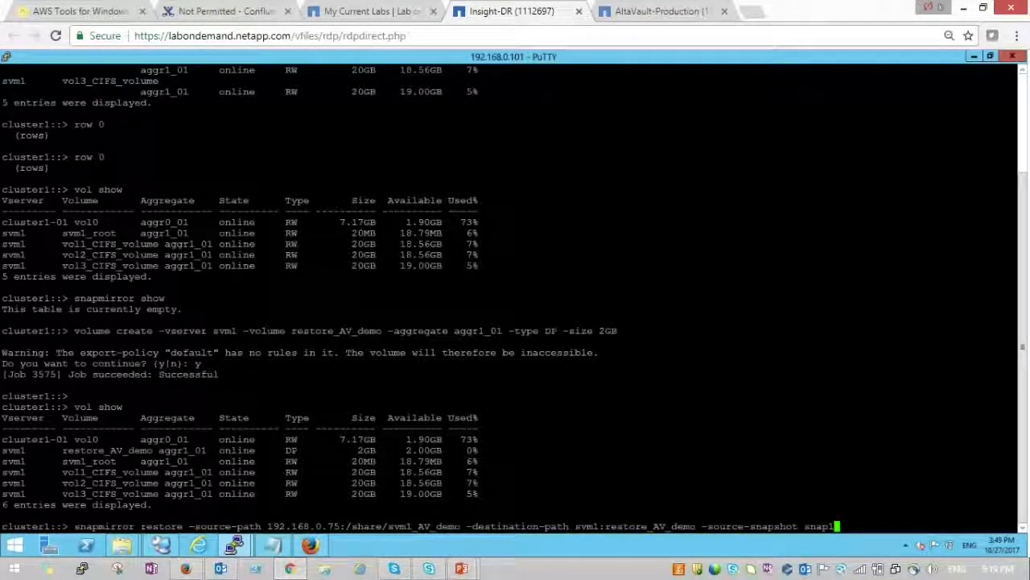
- Change the source snapshot from snap1 to snap2 and run the restore, queuing job 3576
key("Left")
key("Left")
key("Left")
key("Left")
key("Left")
key("Left")
key("Left")
key("Left")
key("Left")
key("Left")
key("Left")
key("Left")
key("Left")
key("Left")
key("Left")
key("Left")
key("Left")
key("Left")
key("Left")
key("Left")
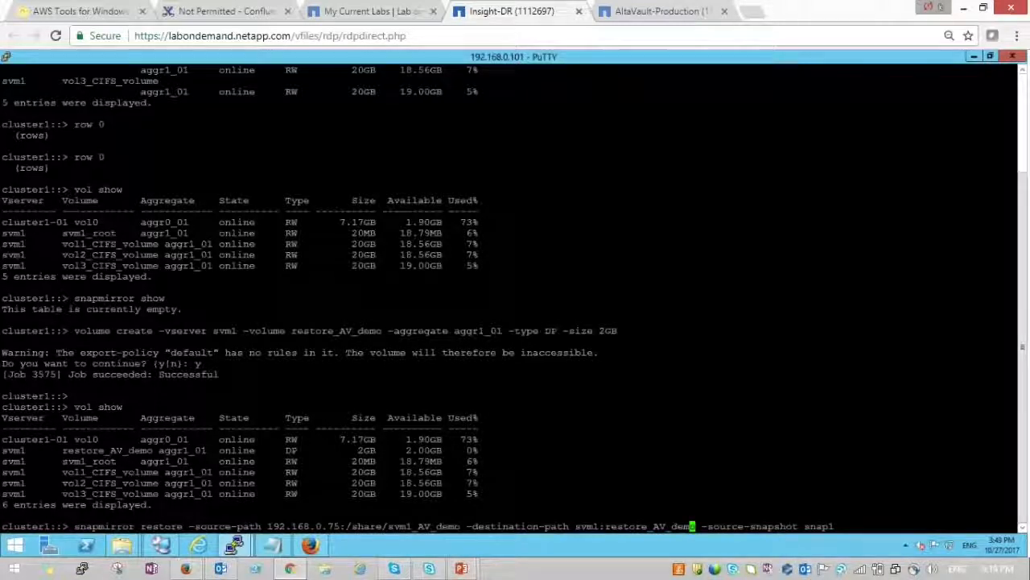
key("Right")
key("Right")
key("Right")
key("Right")
key("Right")
key("Right")
key("Right")
key("Right")
key("Right")
key("Right")
key("Right")
key("Right")
key("Right")
key("Right")
key("Right")
key("Right")
key("Right")
key("Right")
key("Right")
key("Right")
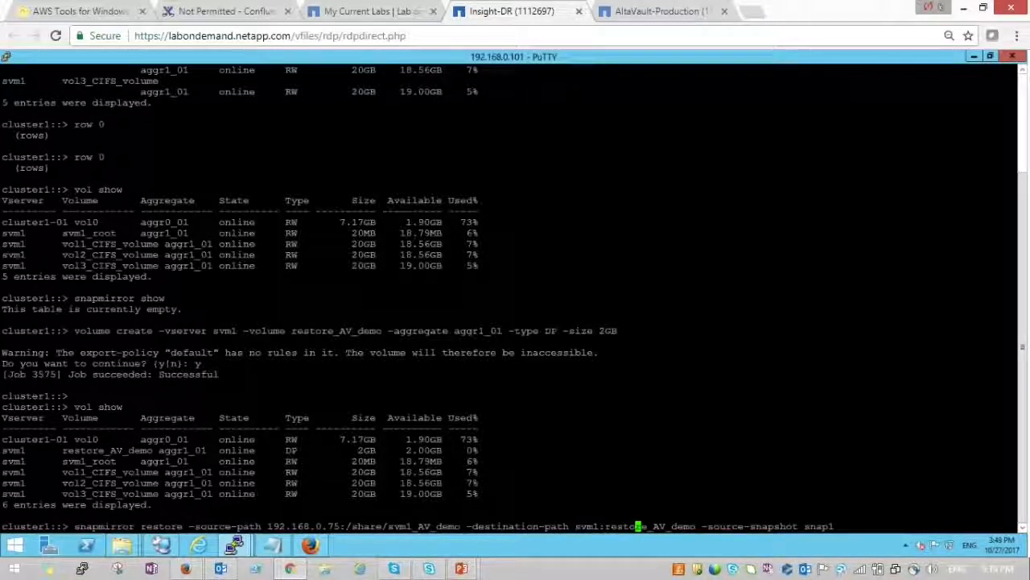
key("Right")
key("Right")
key("Right")
key("Right")
key("Right")
key("Right")
key("Right")
key("Right")
key("Right")
key("Right")
key("Right")
key("Right")
key("Right")
key("Right")
key("Right")
key("Right")
key("Right")
key("Right")
key("Right")
key("Right")
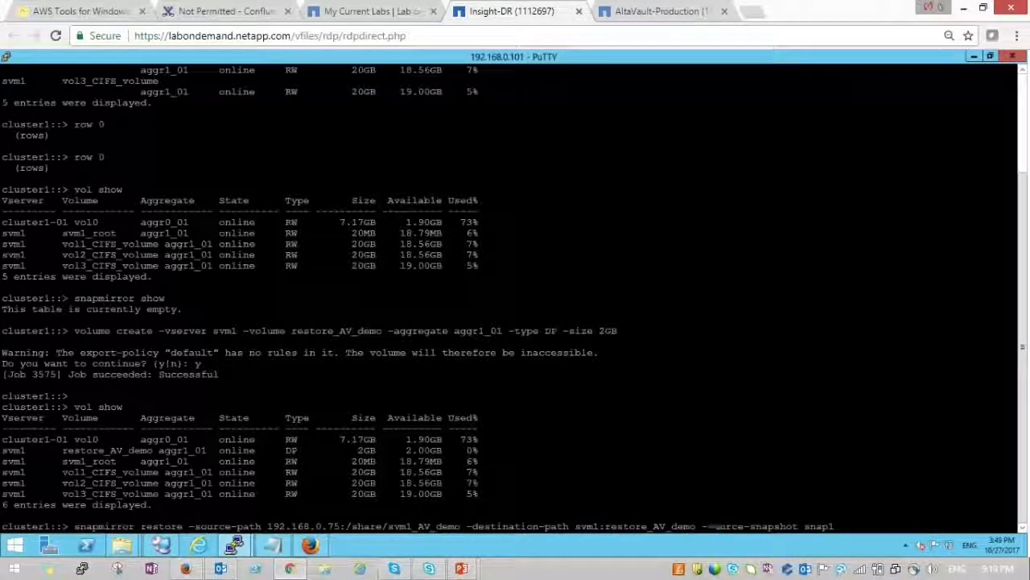
key("BackSpace")
type("2")
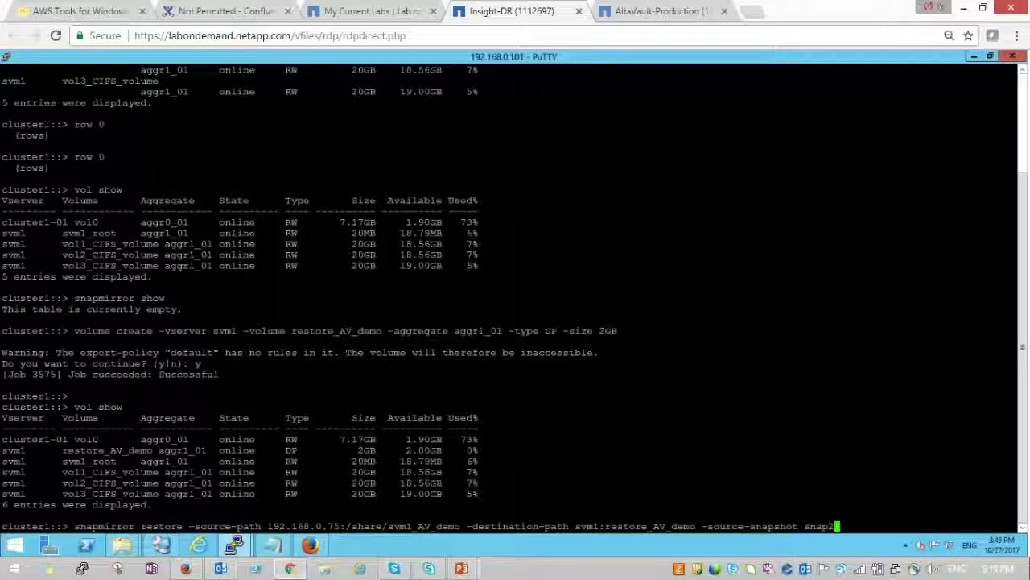
key("Return")
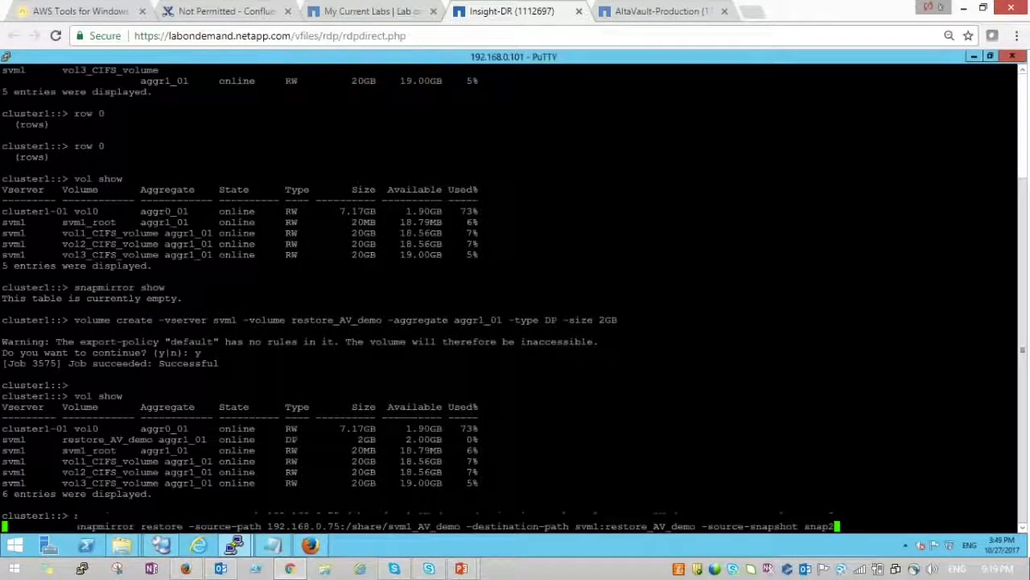
key("Return")
key("Return")
key("Return")
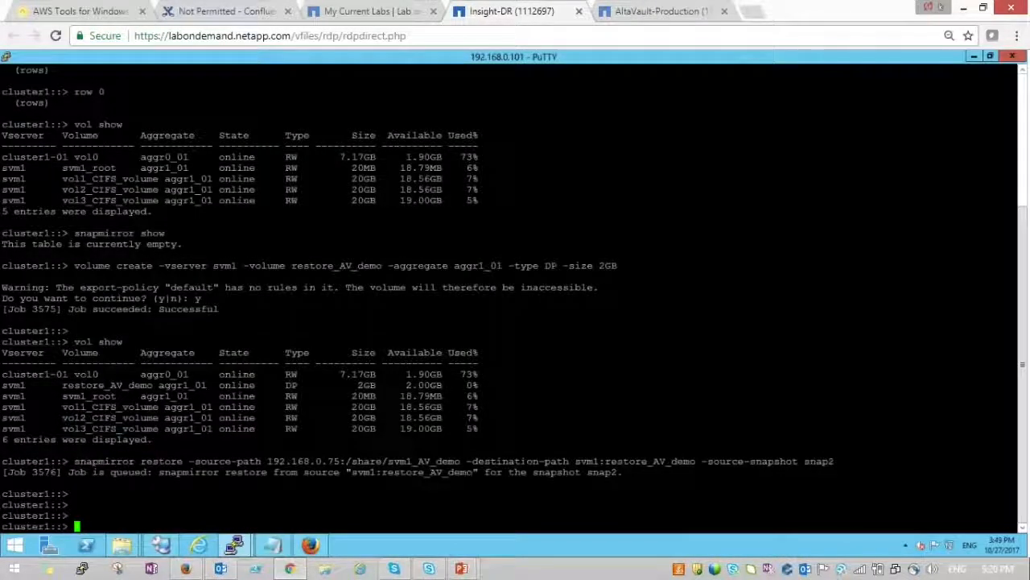
- Check the restore job with 'job show' and the relationship status with 'snapmirror show'
type("job sh")
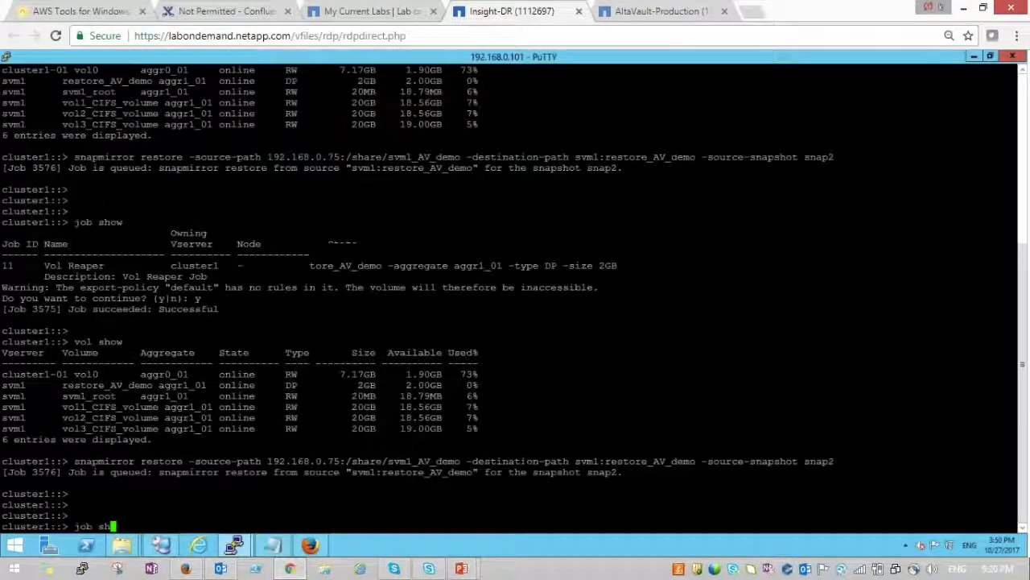
type("ow")
key("Return")
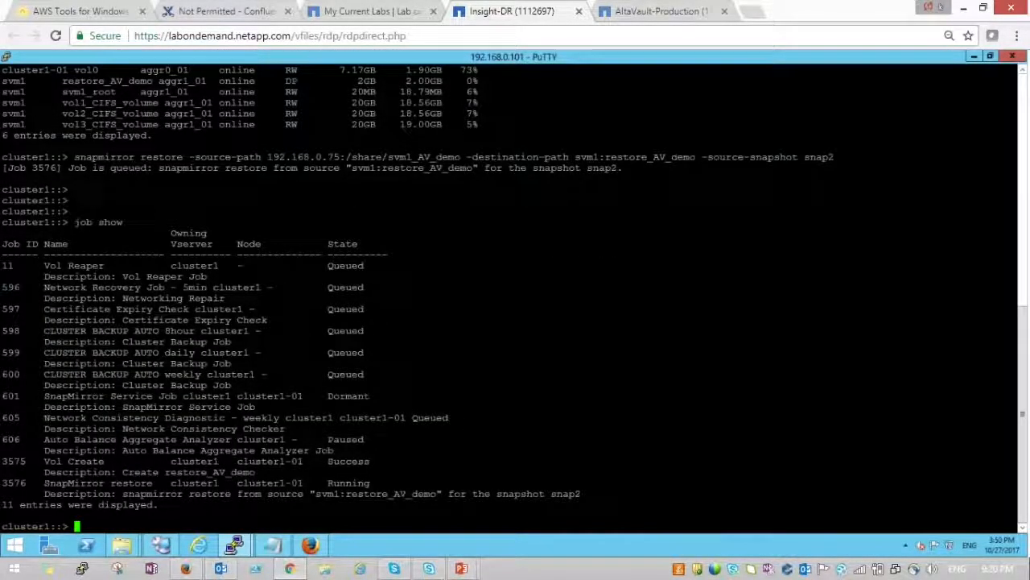
key("Return")
key("Return")
type("snapmirr")
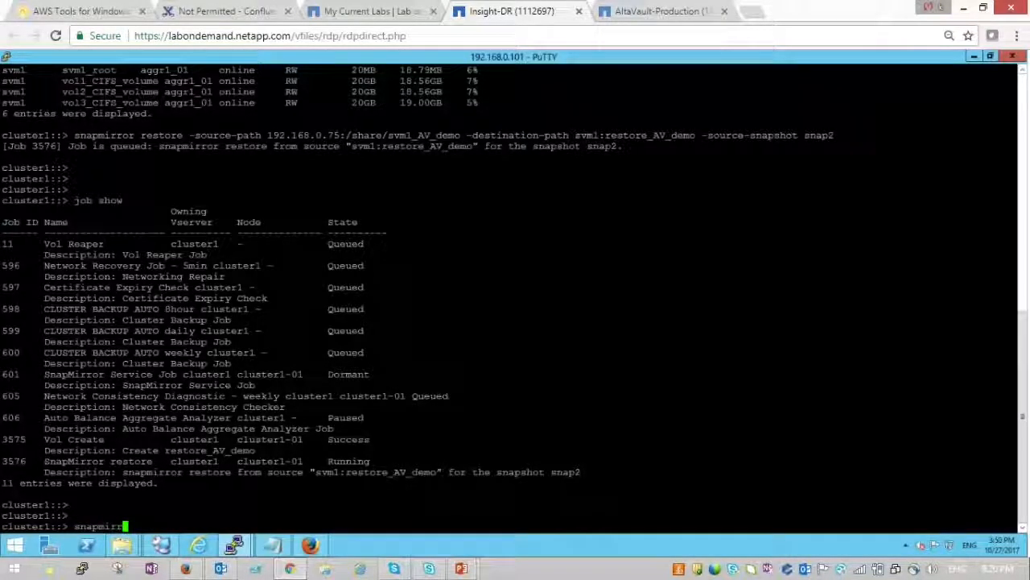
type("or show")
key("Return")
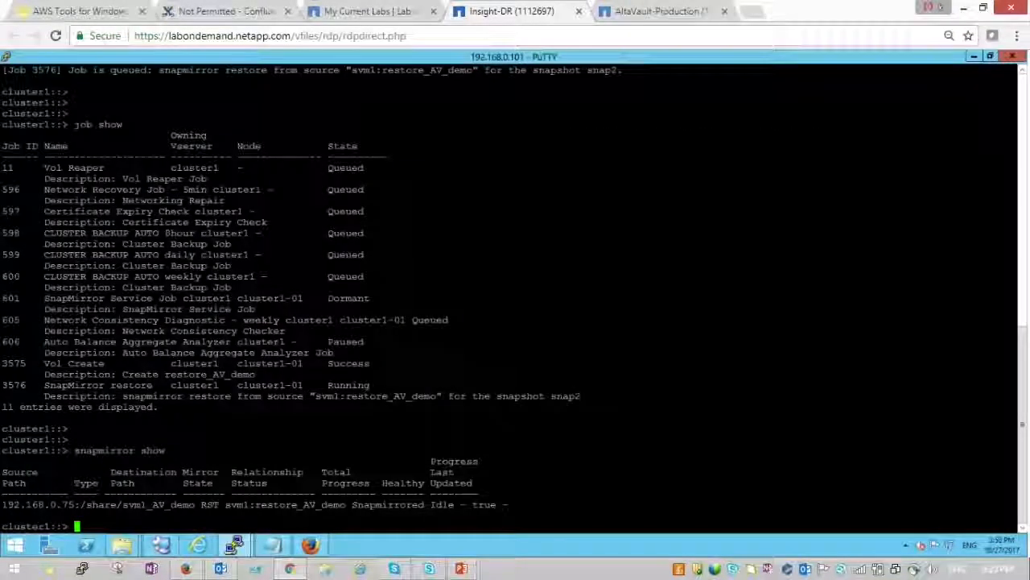
key("Return")
key("Return")
key("Up")
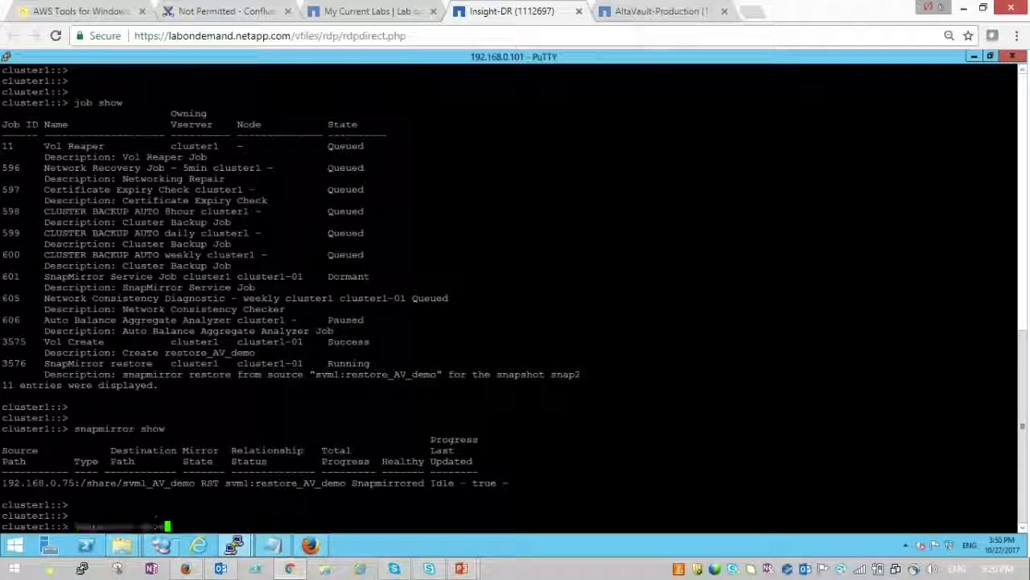
key("Return")
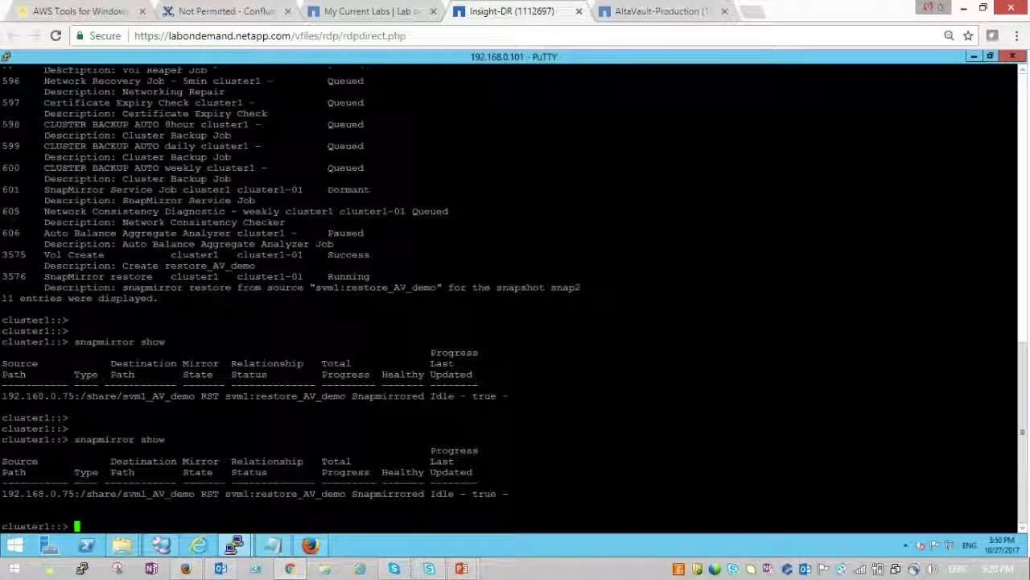
- Rerun the job and SnapMirror checks until job 3576 shows Success and the relationship table is empty
key("Up")
key("Up")
key("Up")
key("Return")
key("Up")
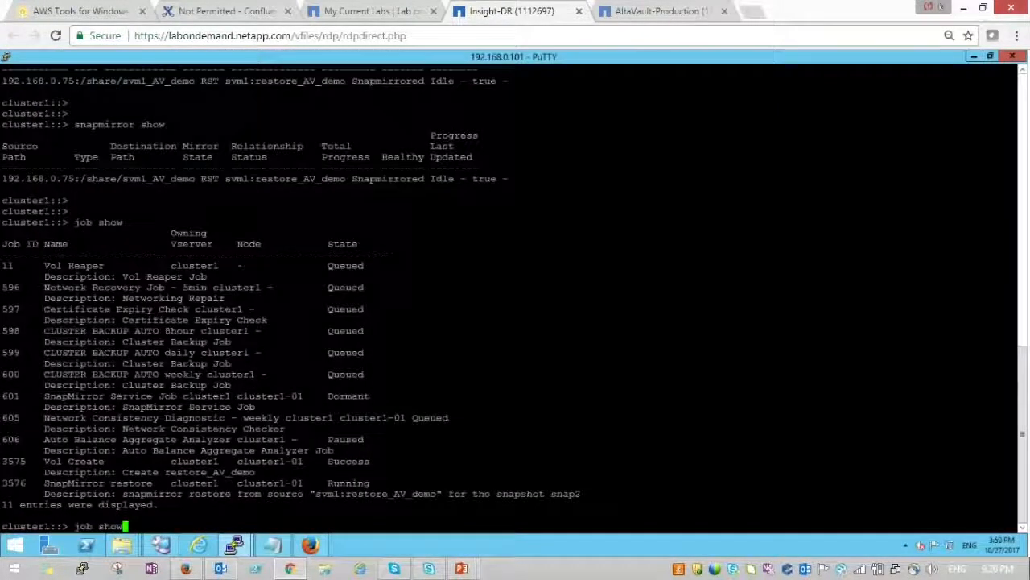
key("ctrl+c")
key("Up")
key("Up")
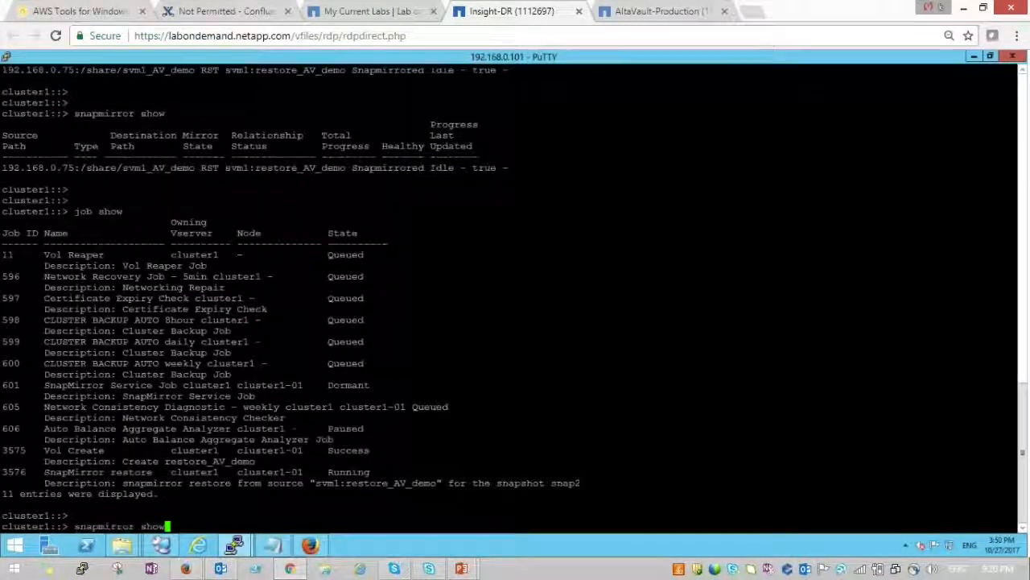
key("Return")
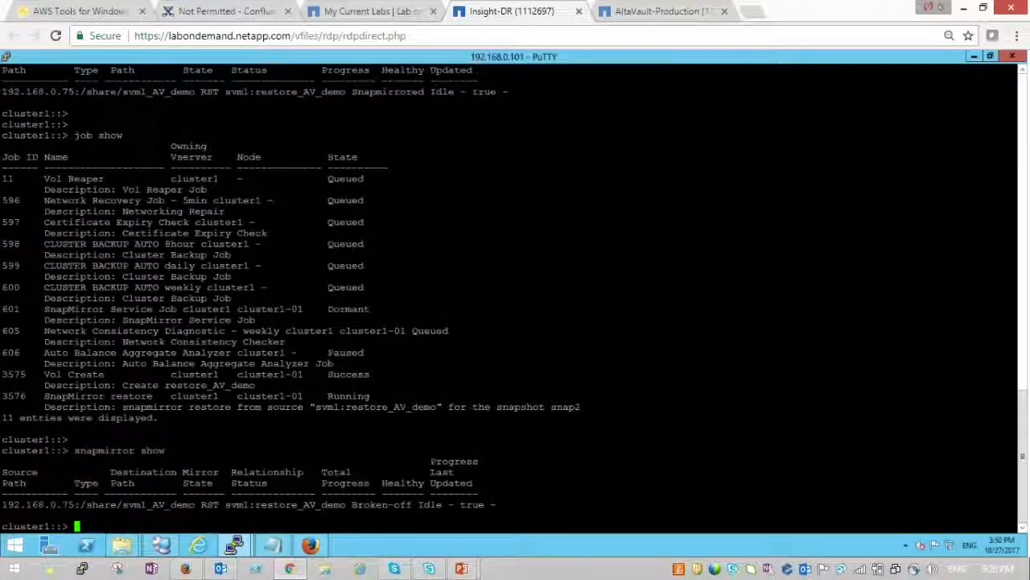
key("Return")
key("Return")
key("Return")
key("Up")
key("Up")
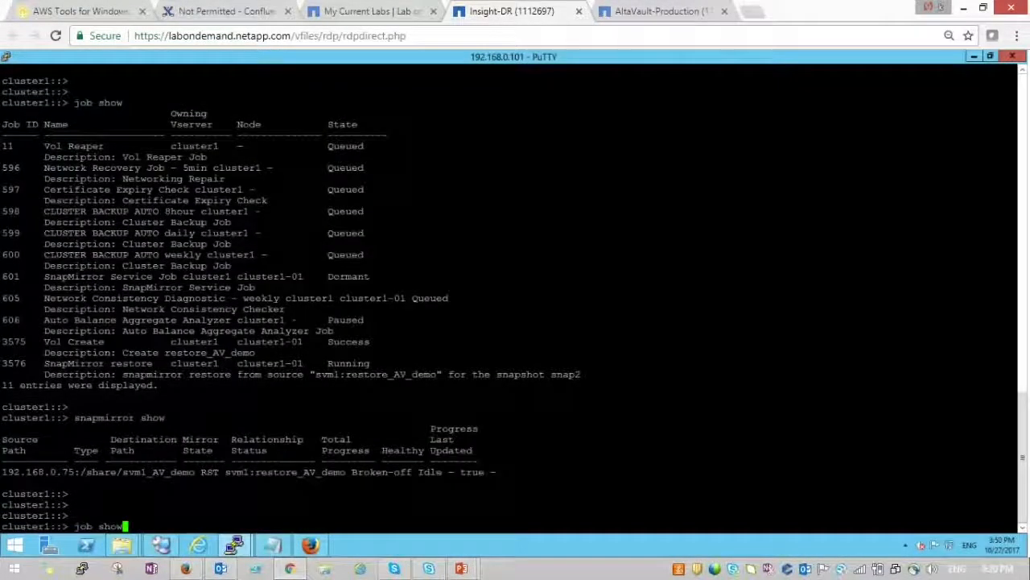
key("Return")
key("Return")
key("Return")
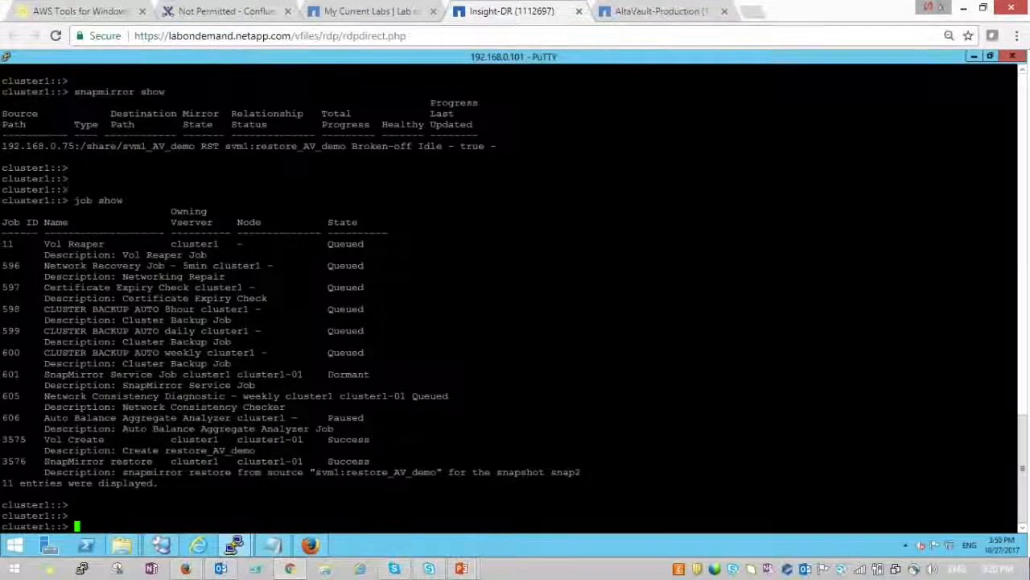
key("Return")
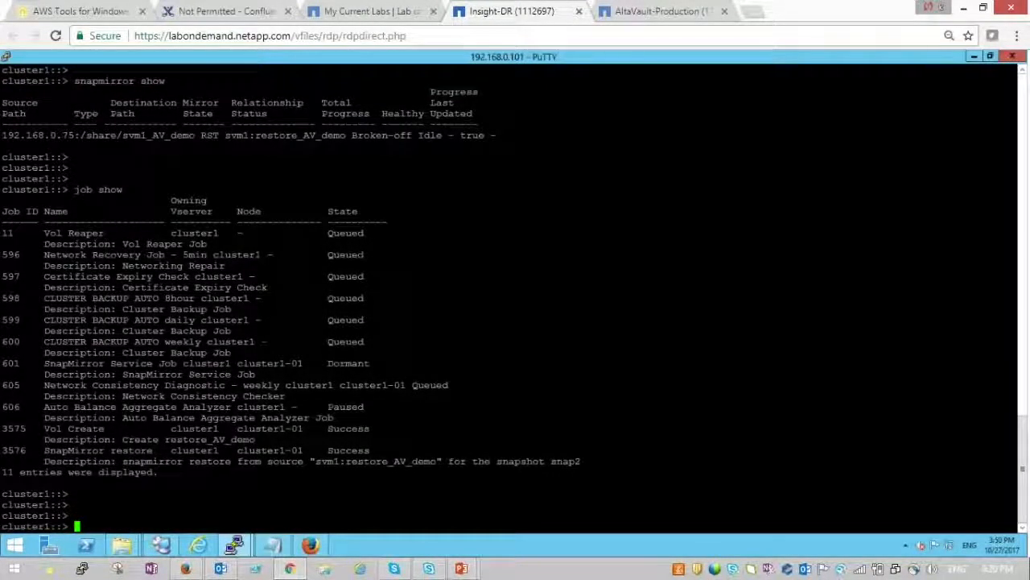
key("Up")
key("Up")
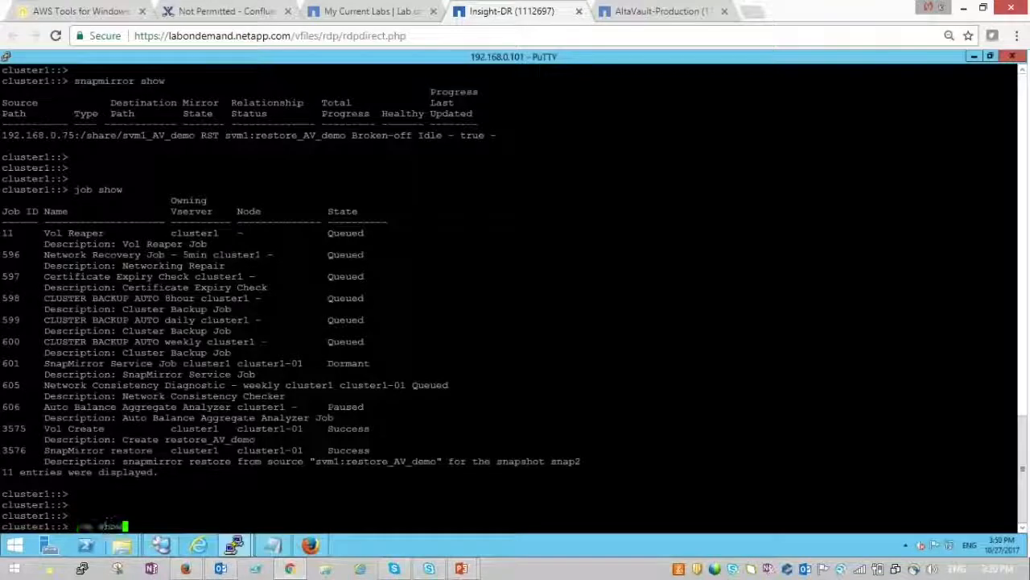
key("Return")
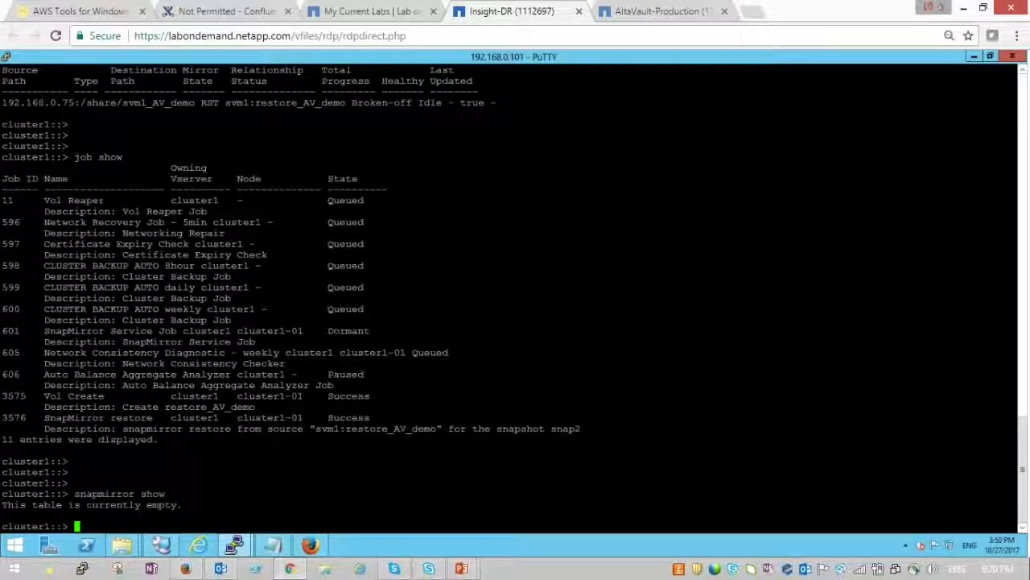
key("Return")
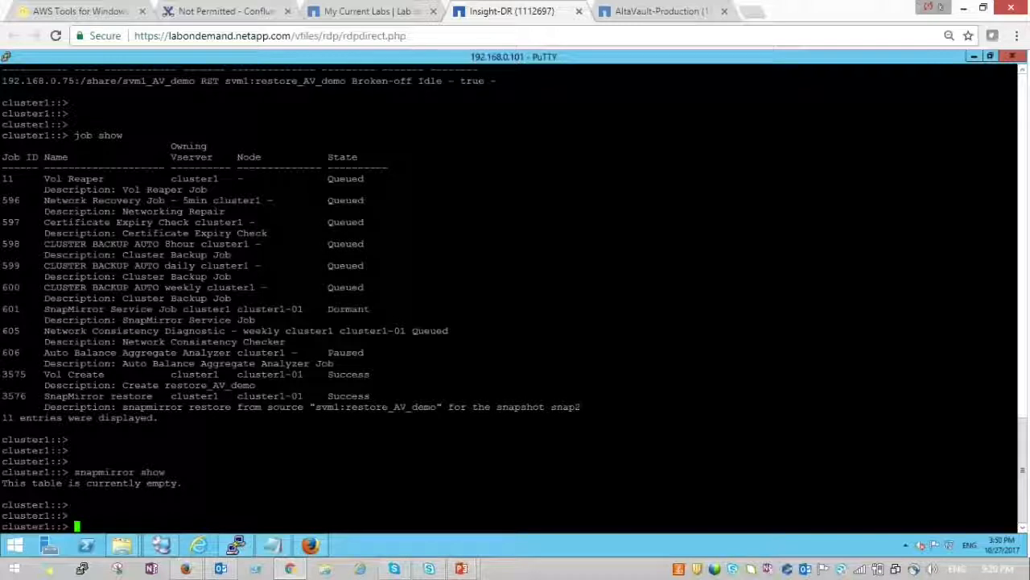
- Run 'vol show' to confirm restore_AV_demo is now a 2GB RW volume
type("vol show")
key("Return")
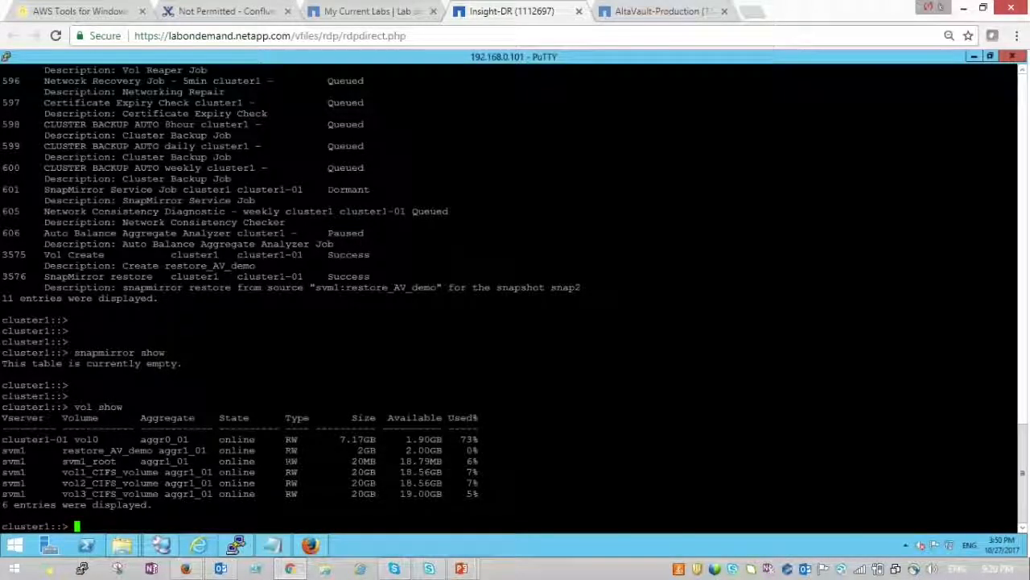
double_click(291, 439)
left_click(291, 439)
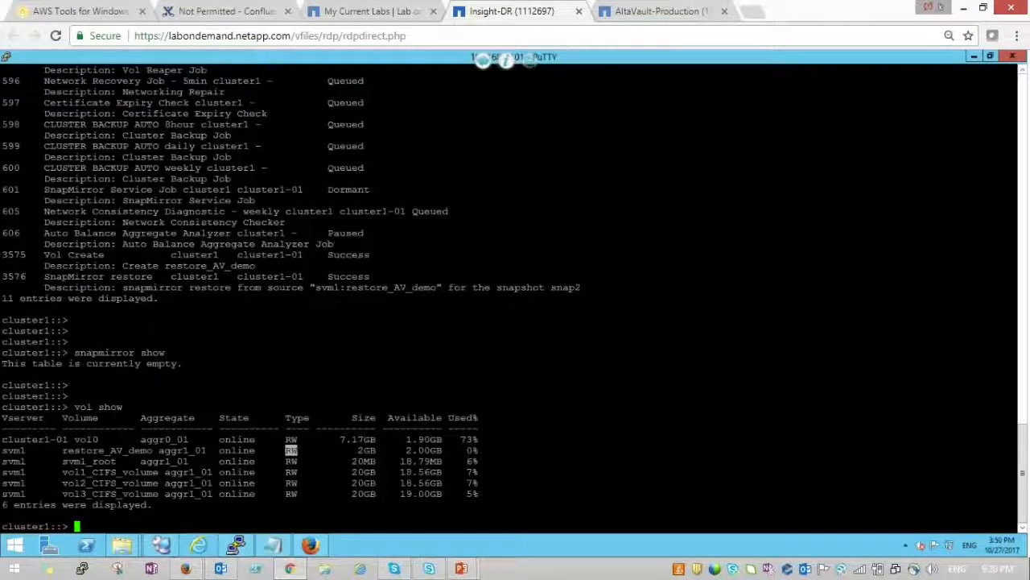
left_click(266, 547)
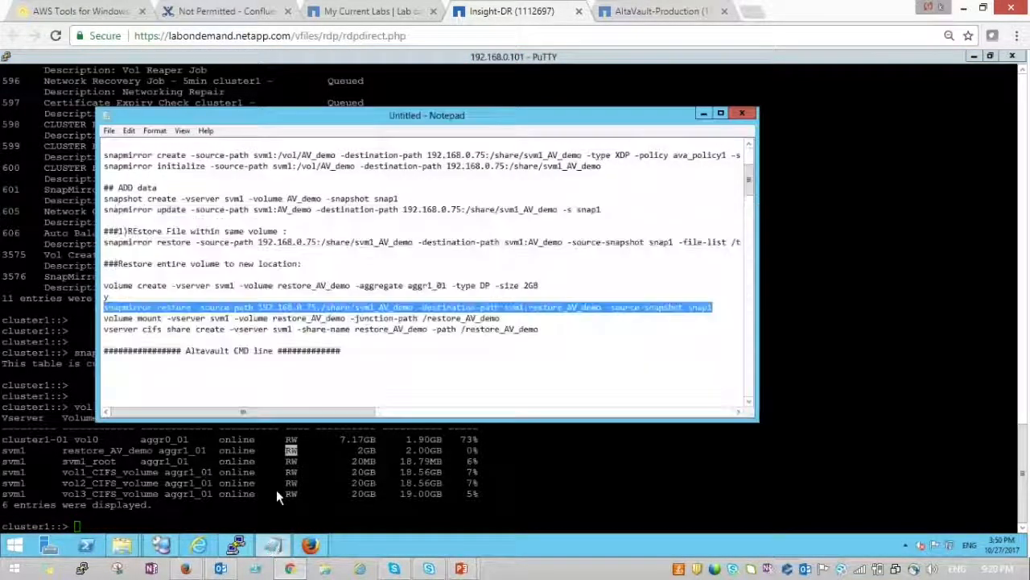
- Paste and run the volume mount and CIFS share commands from the notes in PuTTY
left_click(104, 319)
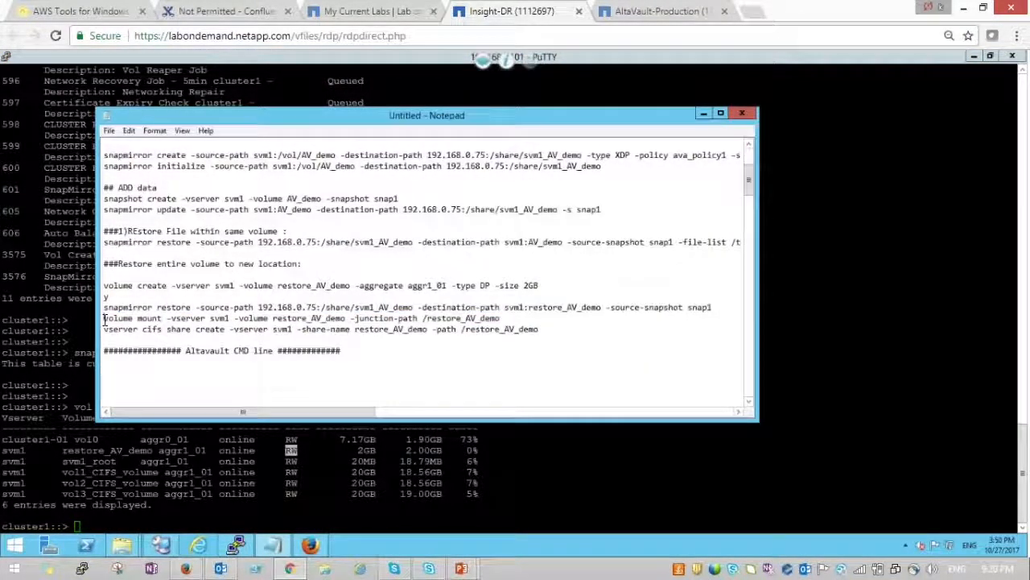
key("shift+End")
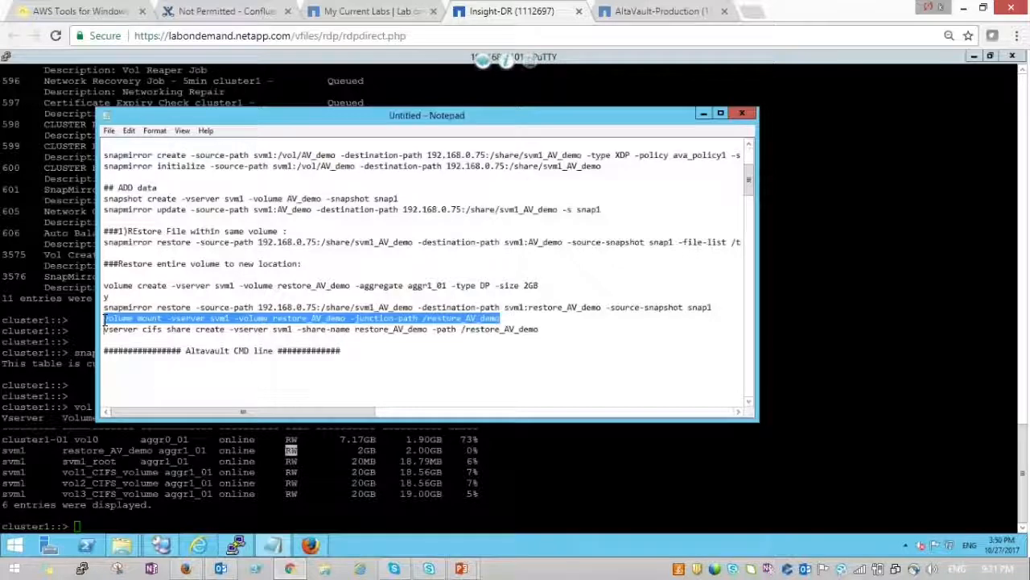
key("shift+Down")
key("shift+Down")
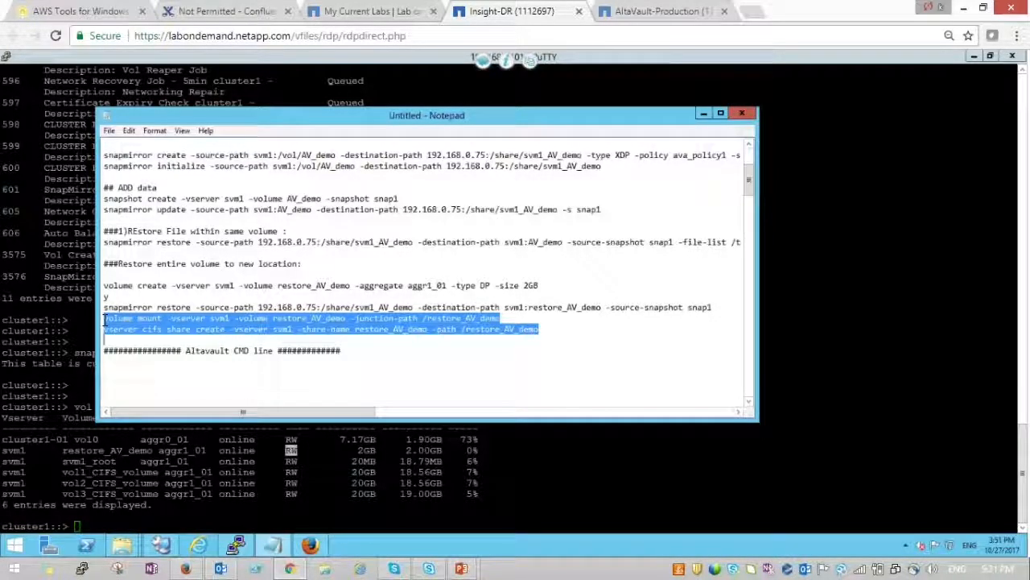
key("alt+Tab")
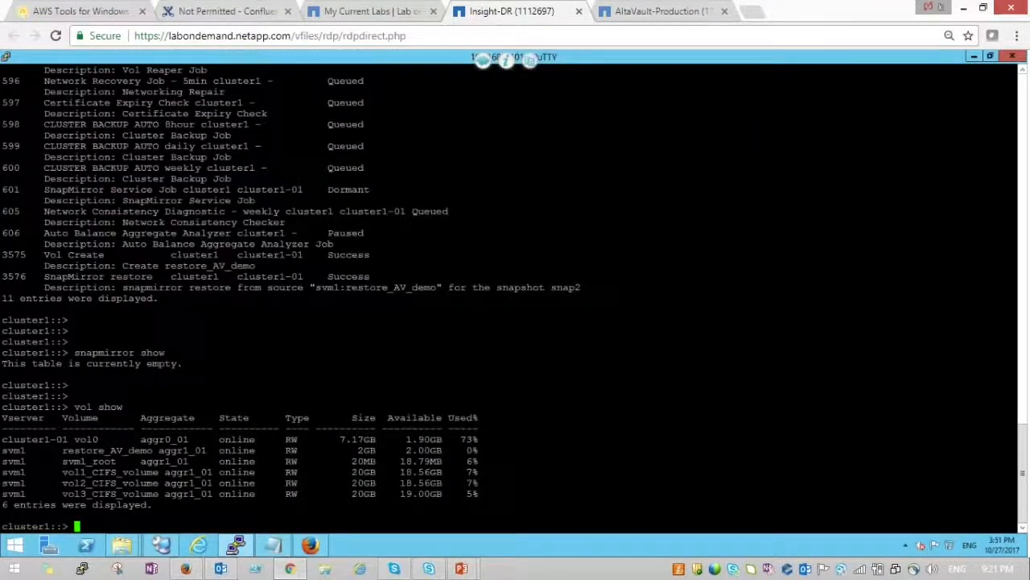
key("shift+Insert")
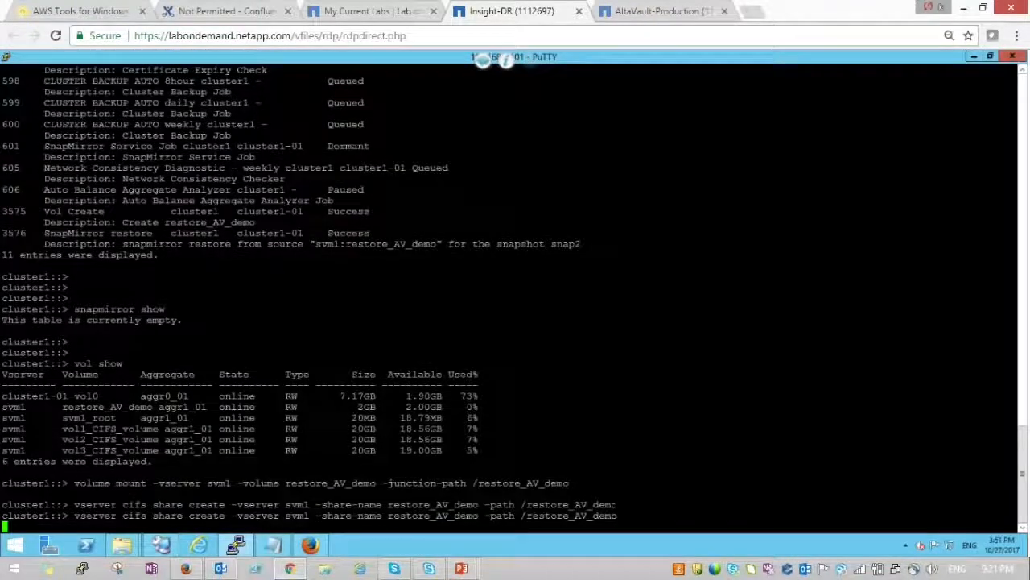
key("Return")
key("Return")
key("Return")
key("Return")
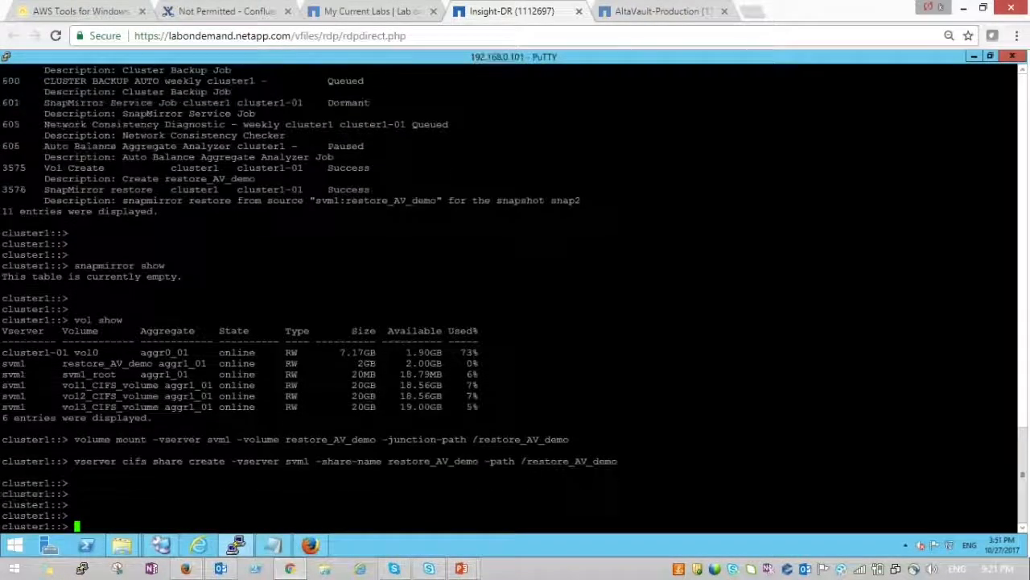
- Run 'cifs share show' to list shares and copy the restore_AV_demo share name
type("cifs shars sha")
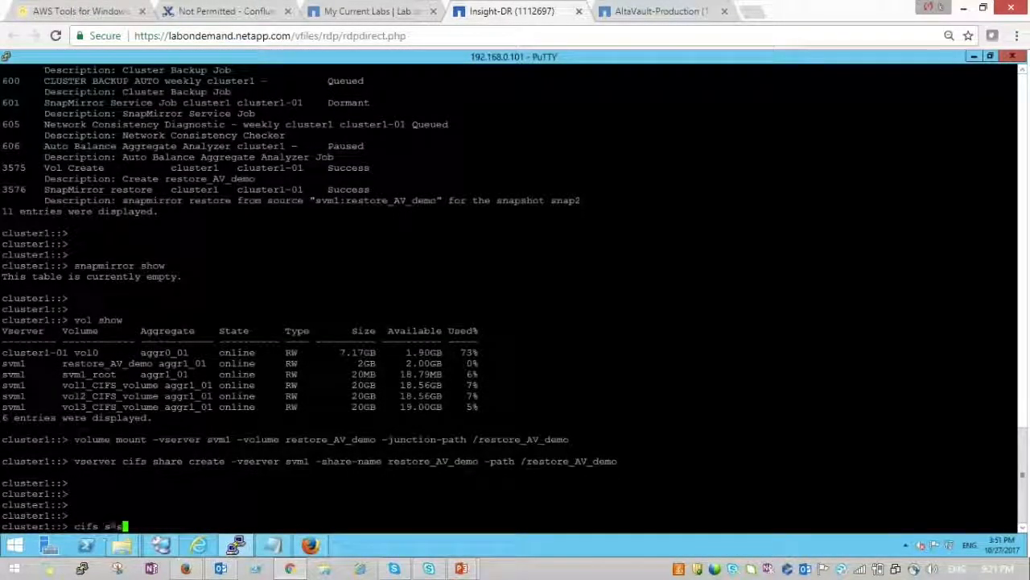
key("BackSpace")
key("BackSpace")
key("BackSpace")
key("BackSpace")
key("BackSpace")
type("e show")
key("Return")
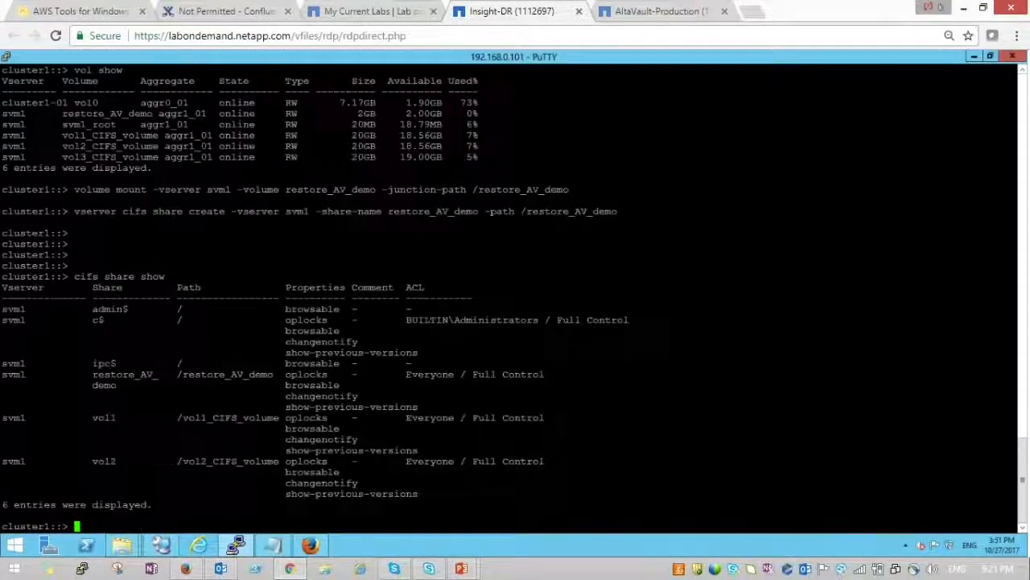
key("Return")
key("Return")
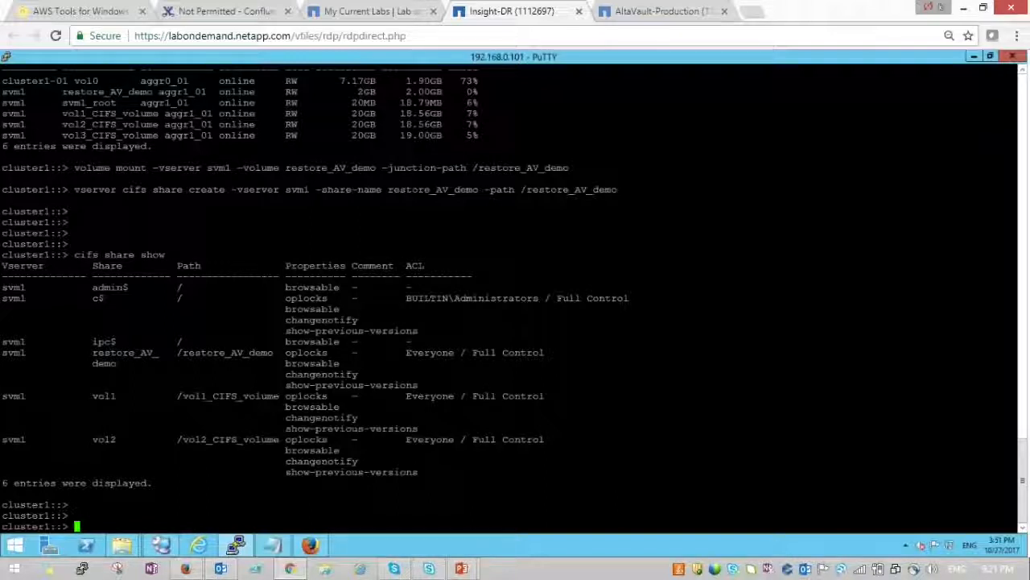
key("Up")
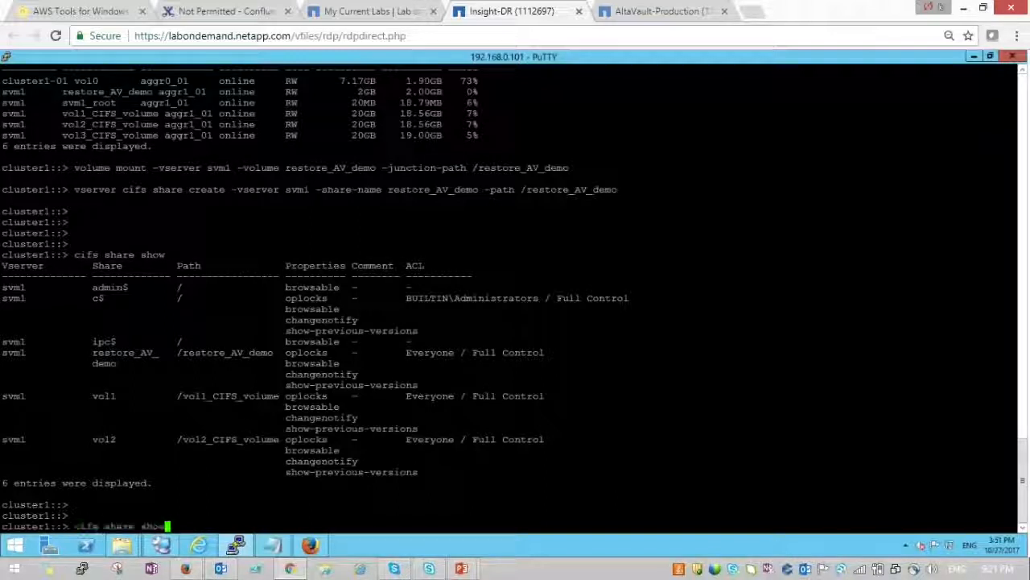
key("Down")
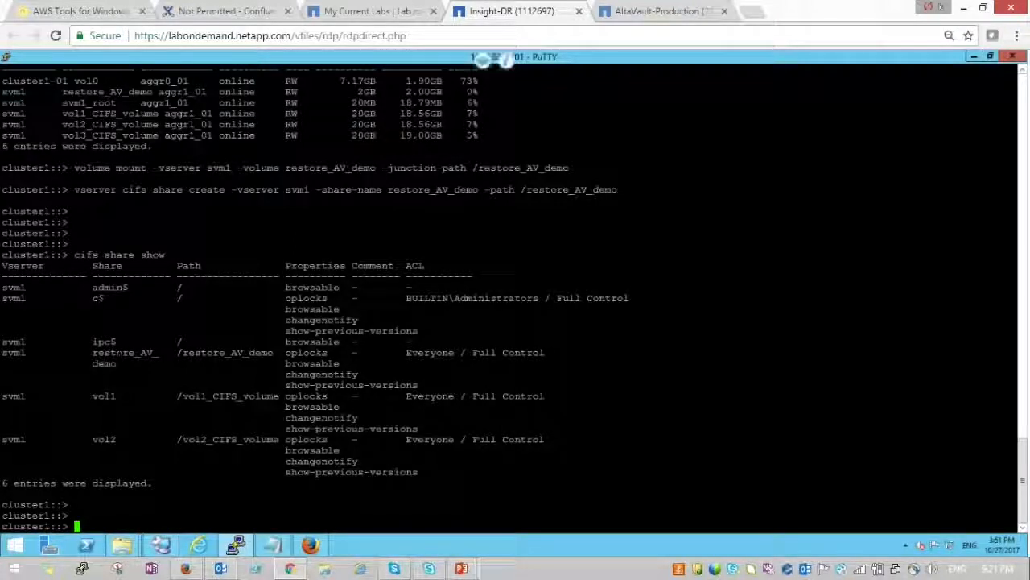
double_click(120, 352)
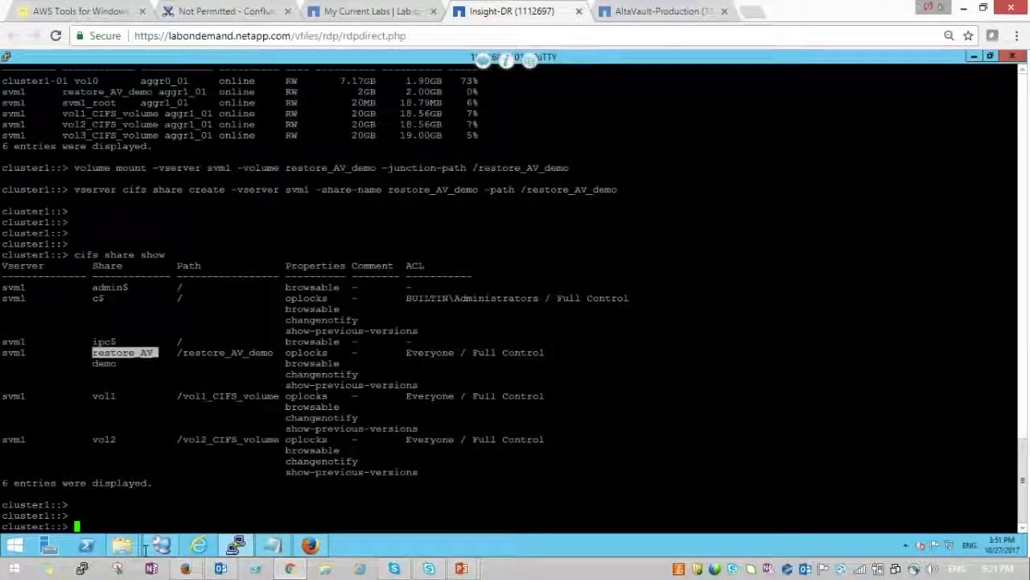
- Browse File Explorer to the \\192.168.0.135\restore_AV_demo network share
mouse_move(122, 549)
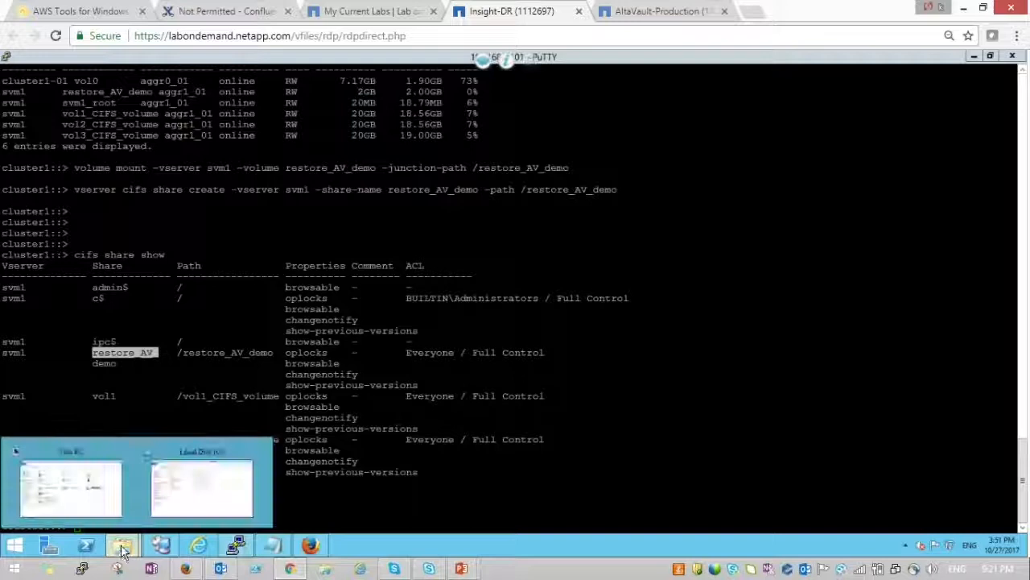
left_click(184, 483)
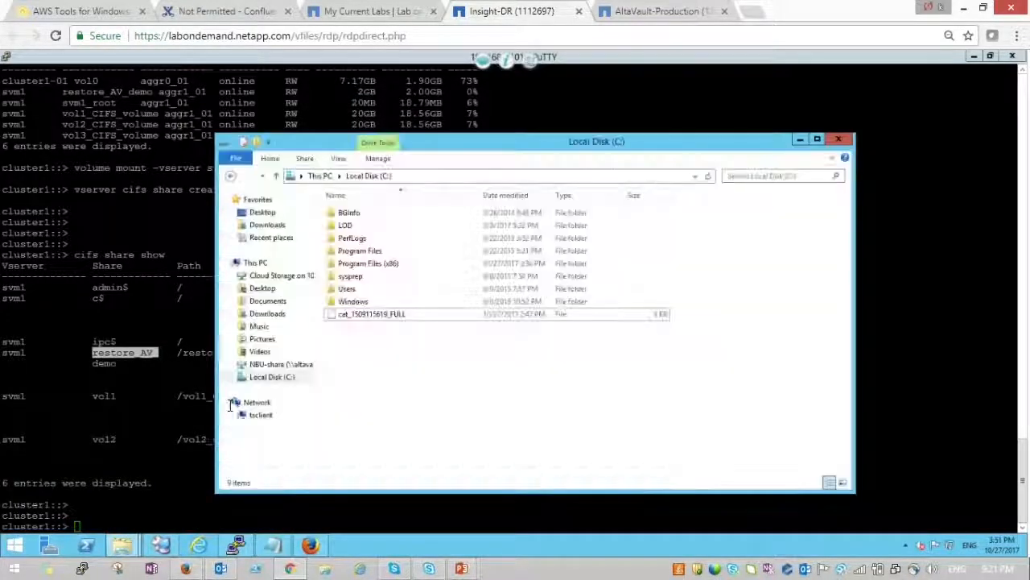
left_click(415, 181)
type("\\\\")
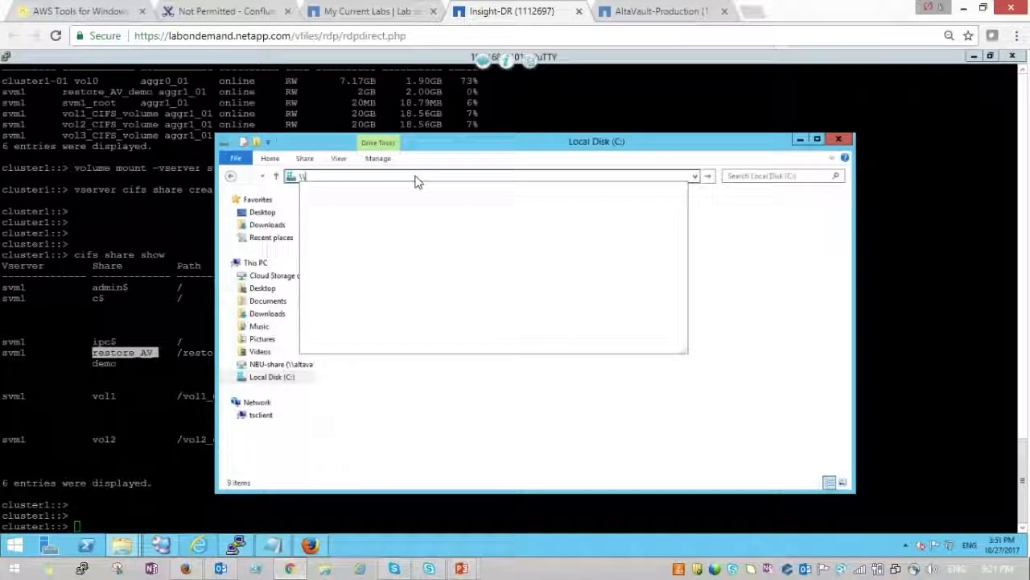
key("Down")
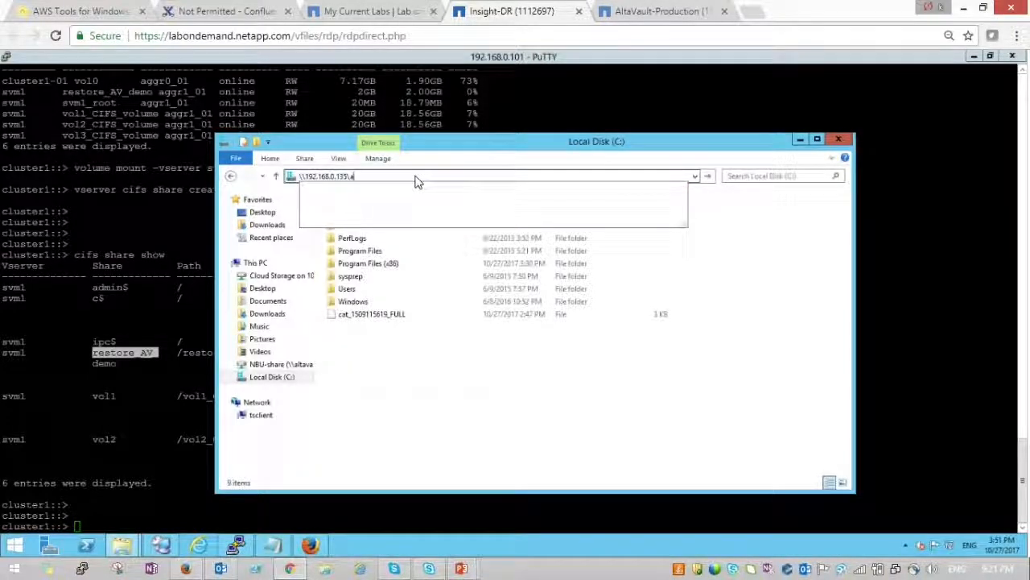
type("re")
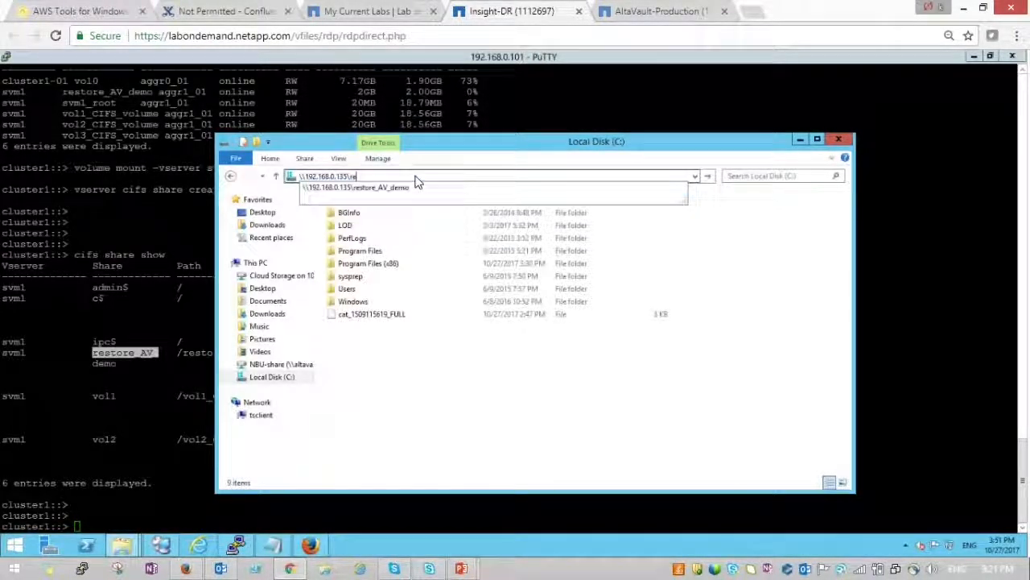
key("Down")
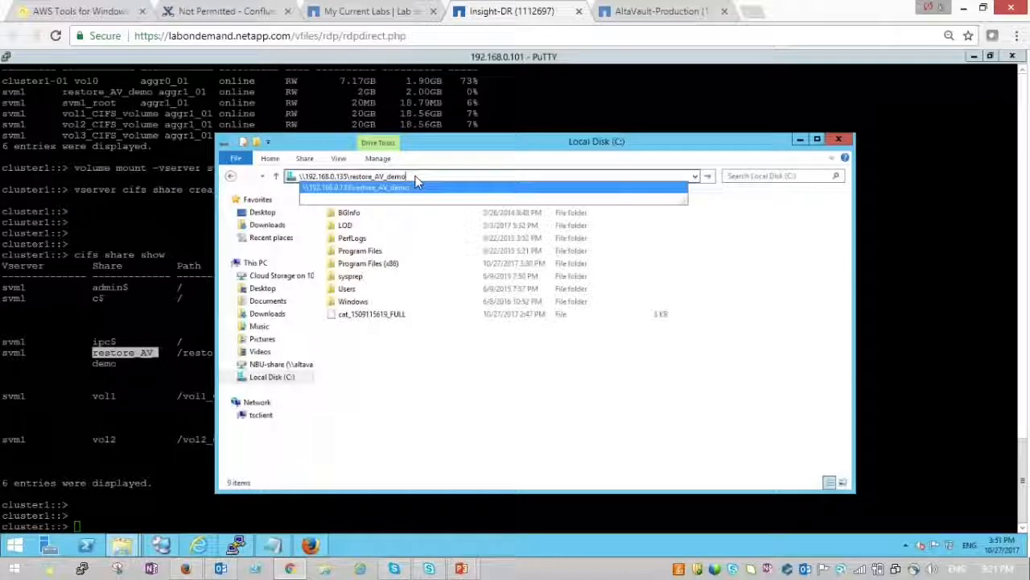
key("Return")
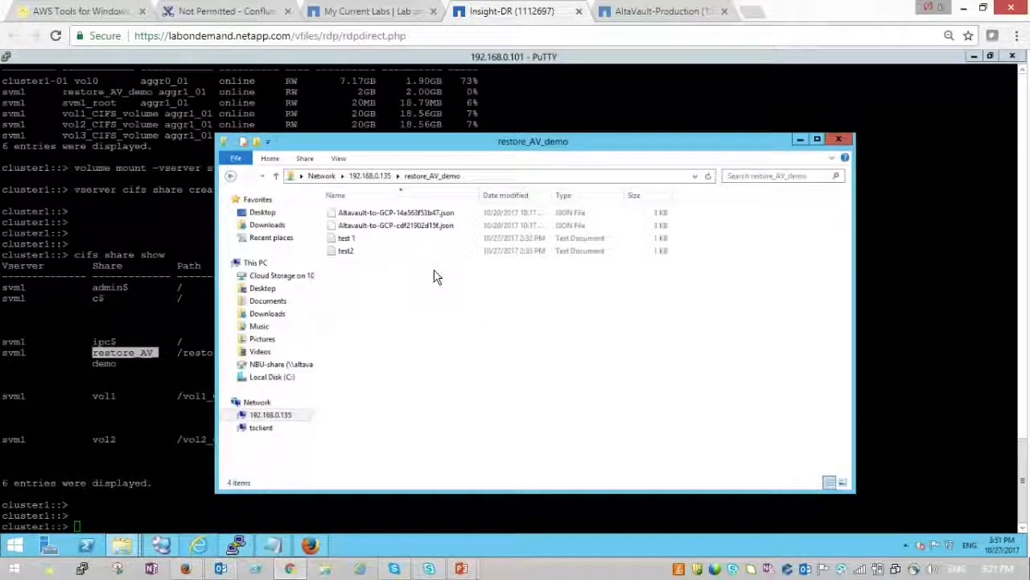
- Open the restored test2 file in Notepad to read Hello World, then minimize it
double_click(345, 252)
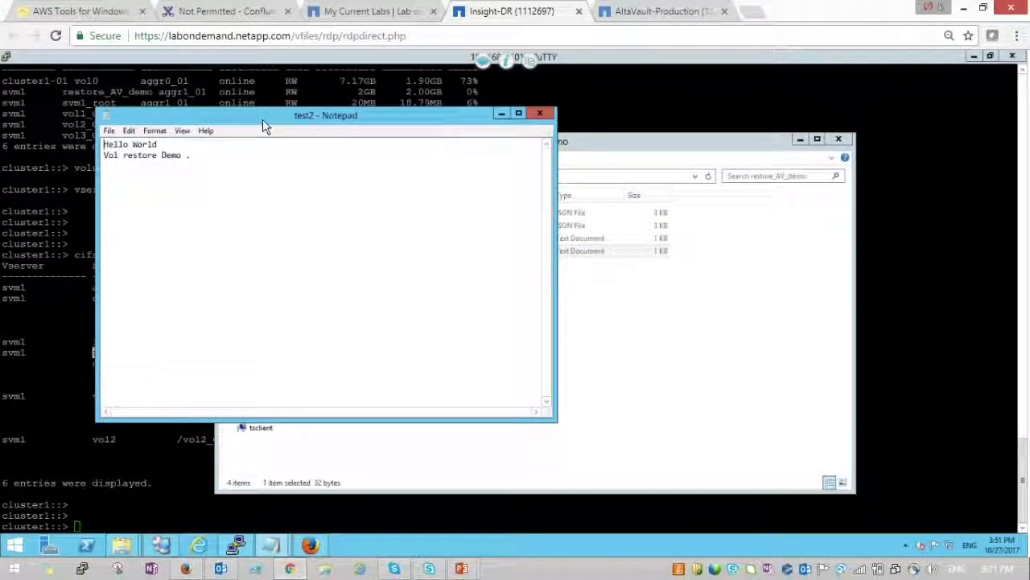
left_click_drag(267, 120, 388, 197)
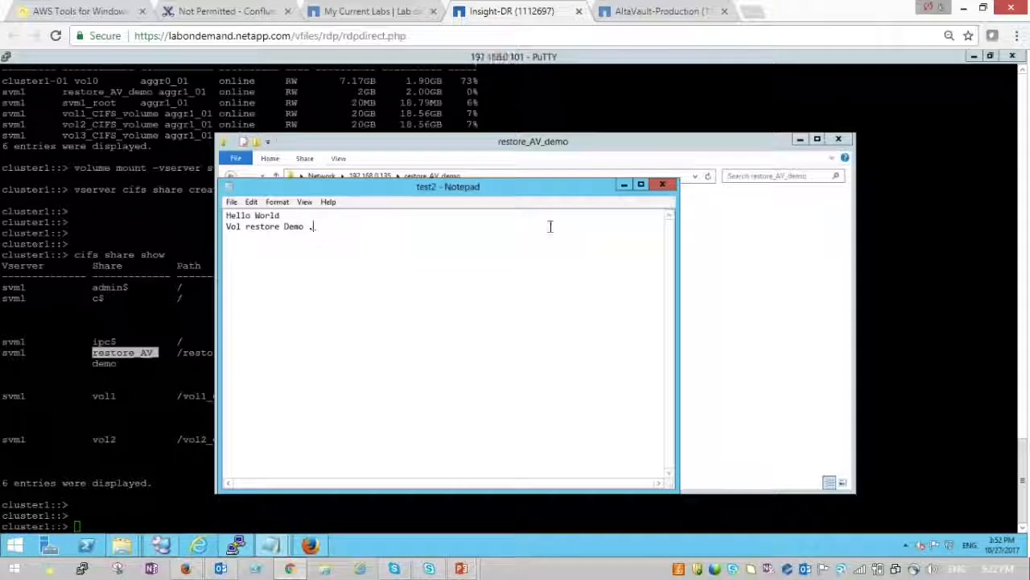
left_click(623, 184)
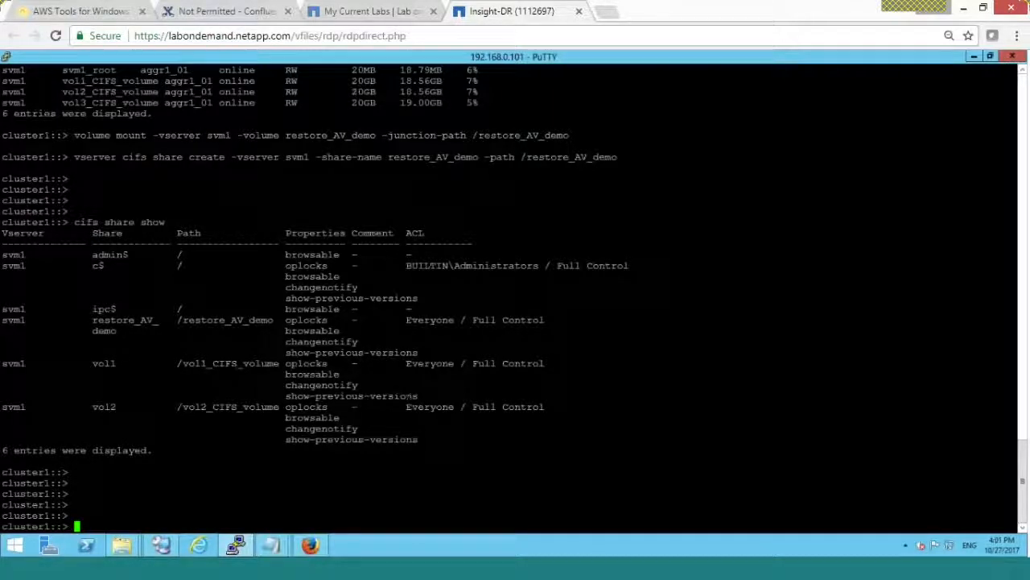
- In Firefox, check the av-to-gcp bucket tab, then return to the AltaVault Prepopulation page
left_click(311, 547)
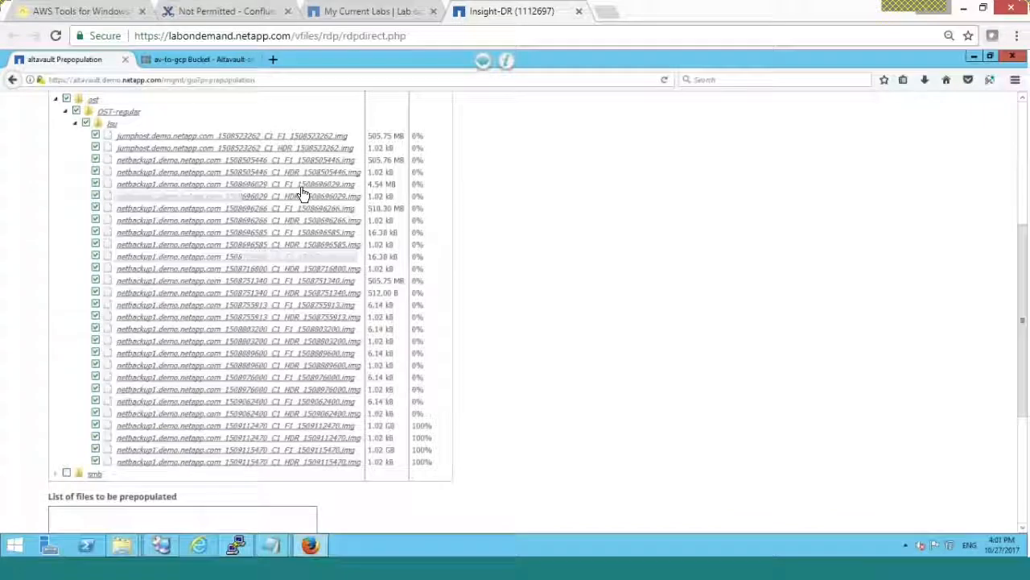
left_click(212, 54)
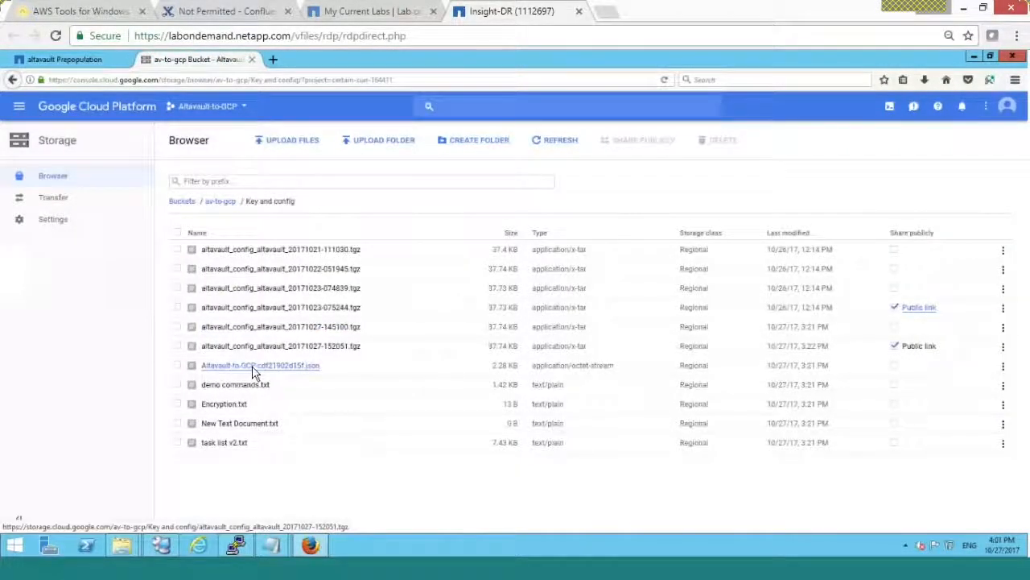
left_click(83, 59)
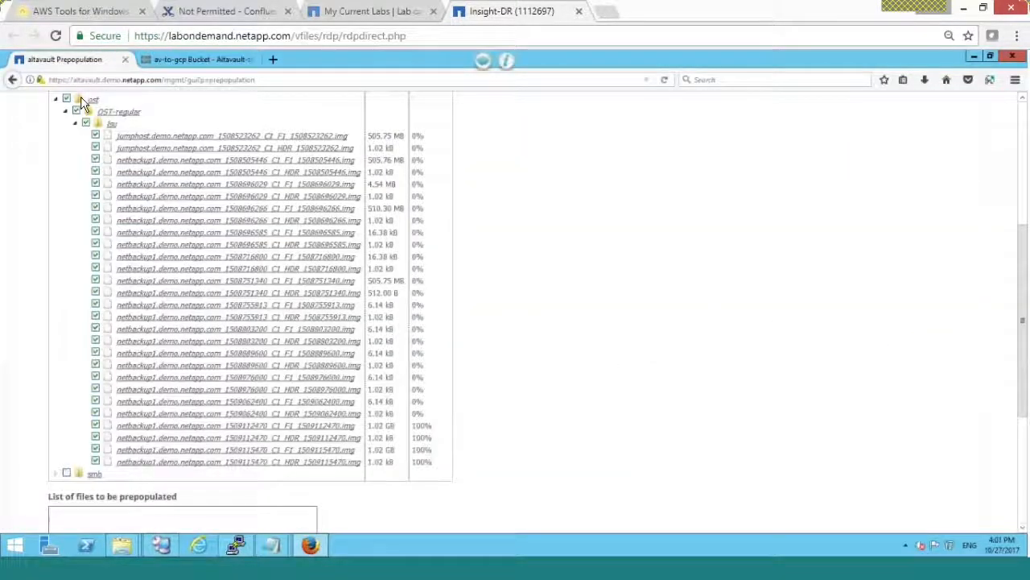
- Go to the AltaVault HOME dashboard, and open then close CONFIGURE > Setup Wizard
scroll(1024, 165, "up", 5)
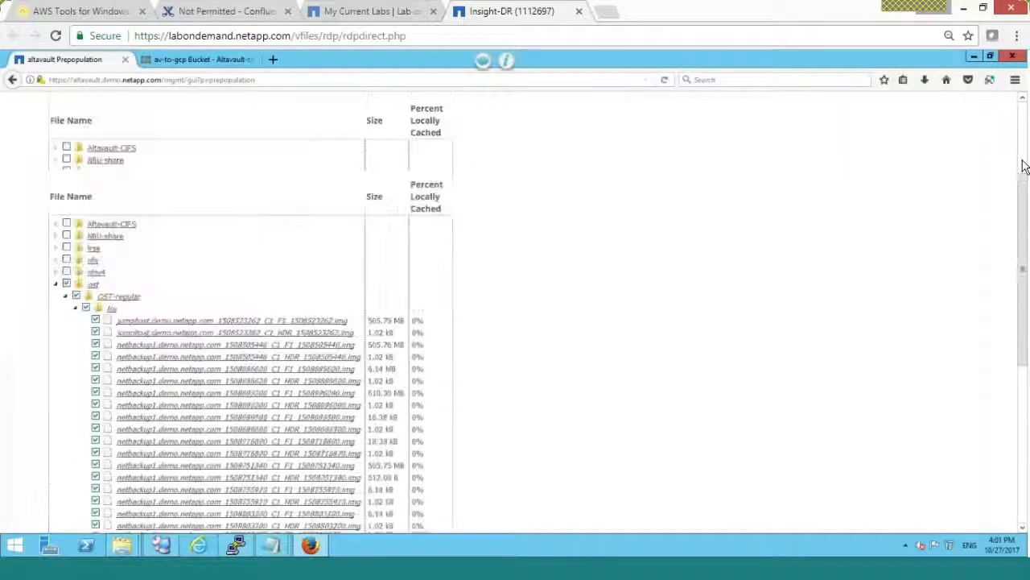
left_click(62, 149)
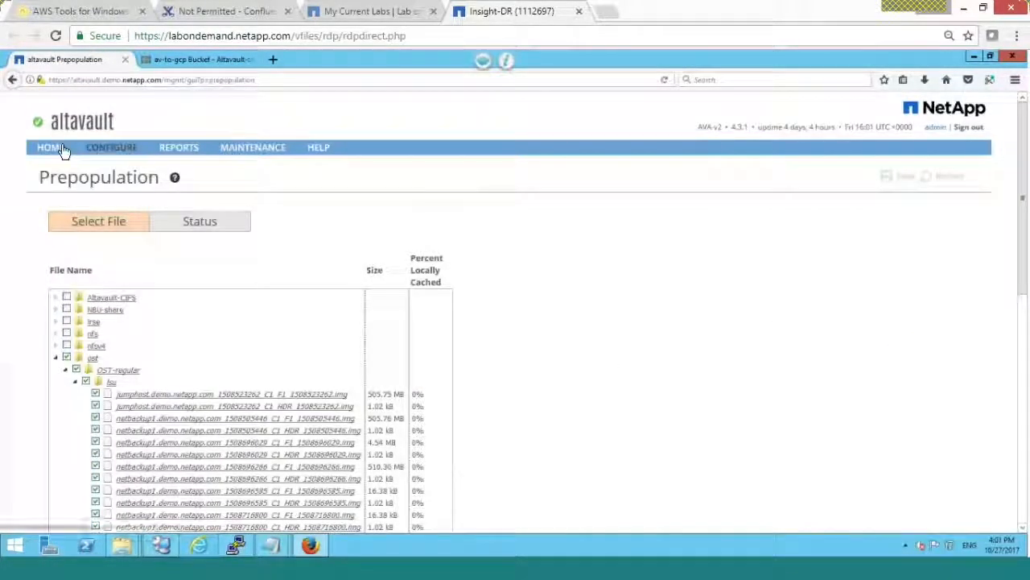
mouse_move(98, 151)
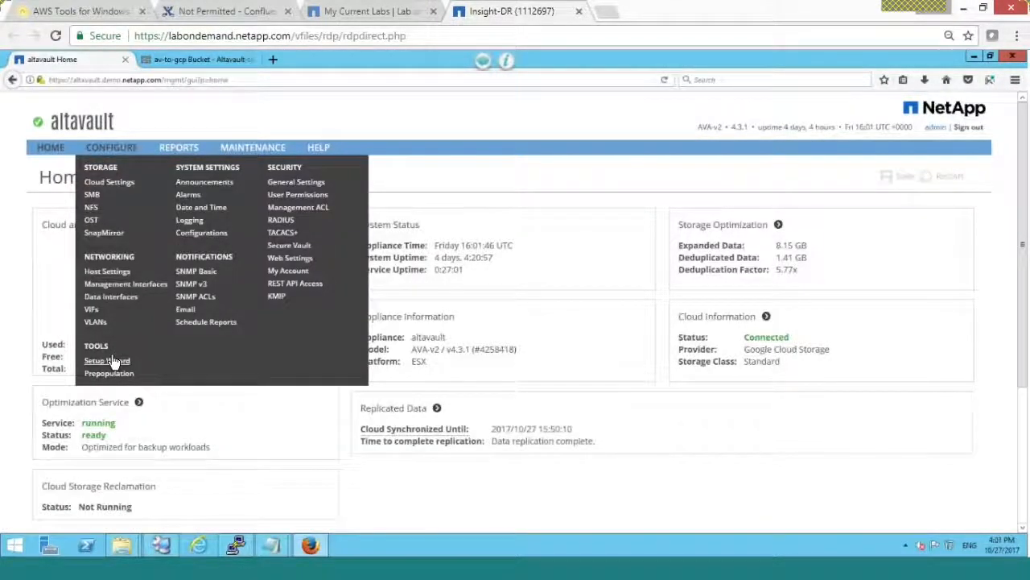
left_click(109, 360)
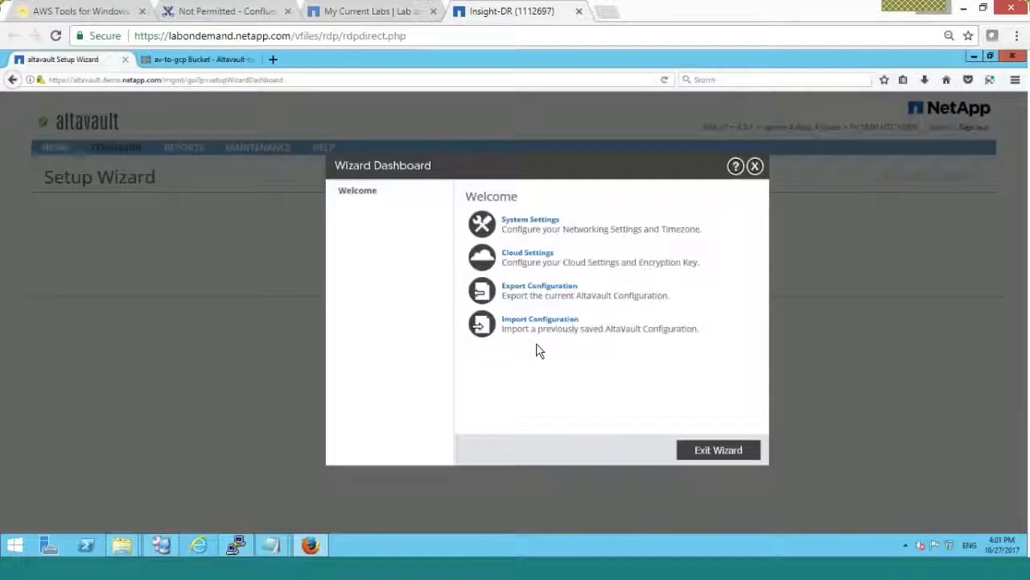
left_click(755, 166)
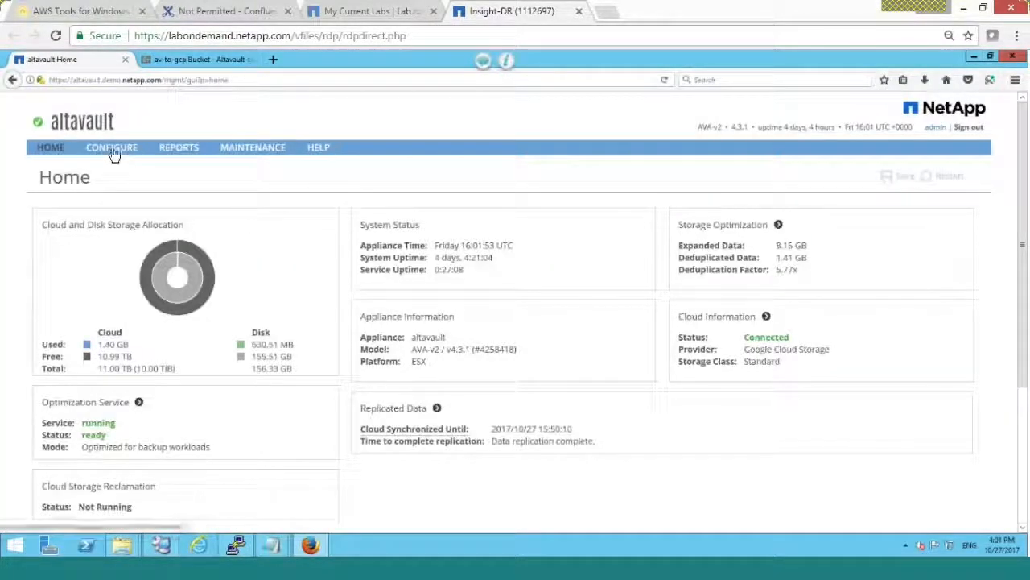
mouse_move(111, 151)
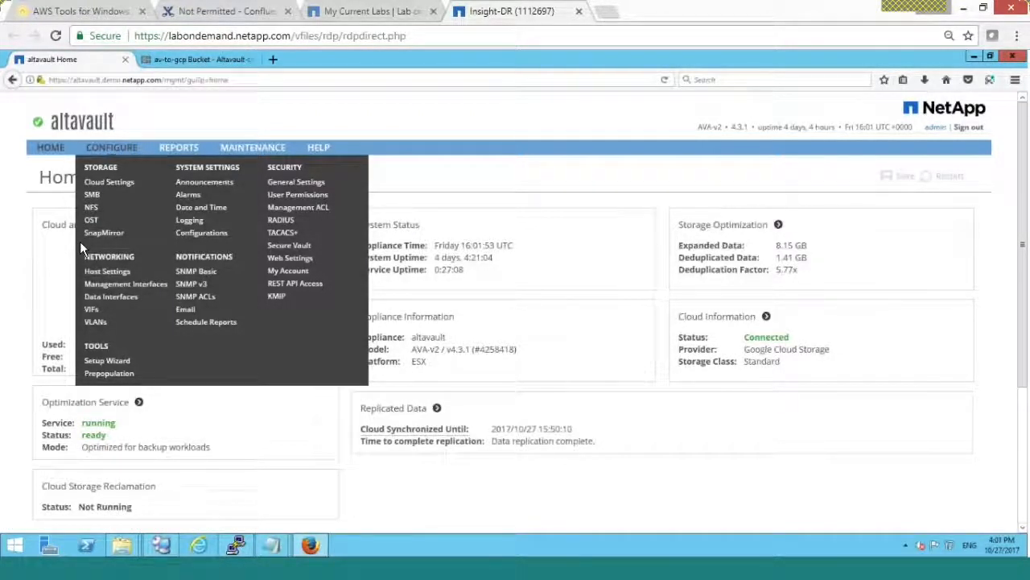
- Close Backup, Archive and Restore on netbackup, open the NetBackup Admin Console, then return to PuTTY
left_click(165, 547)
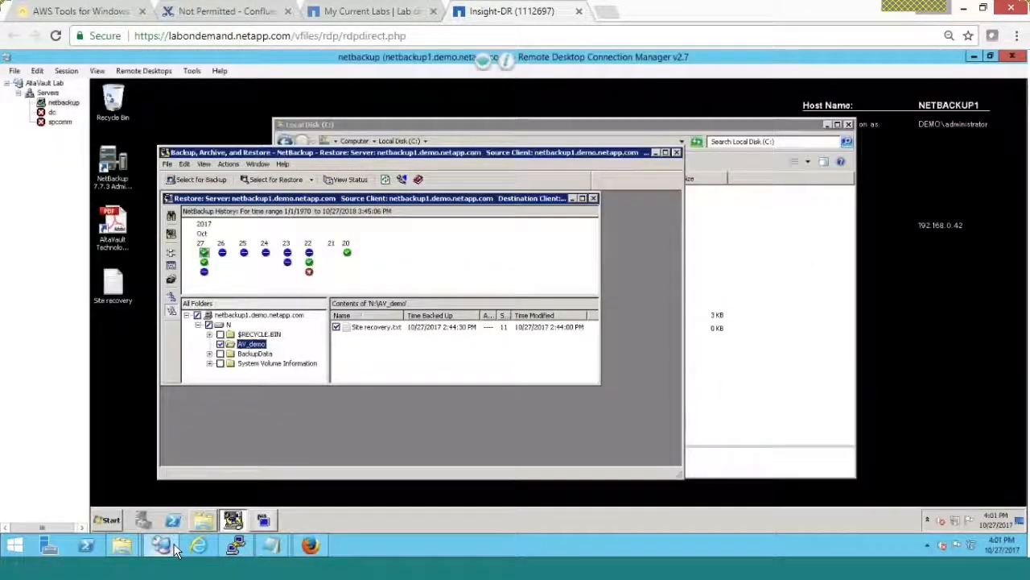
left_click(677, 152)
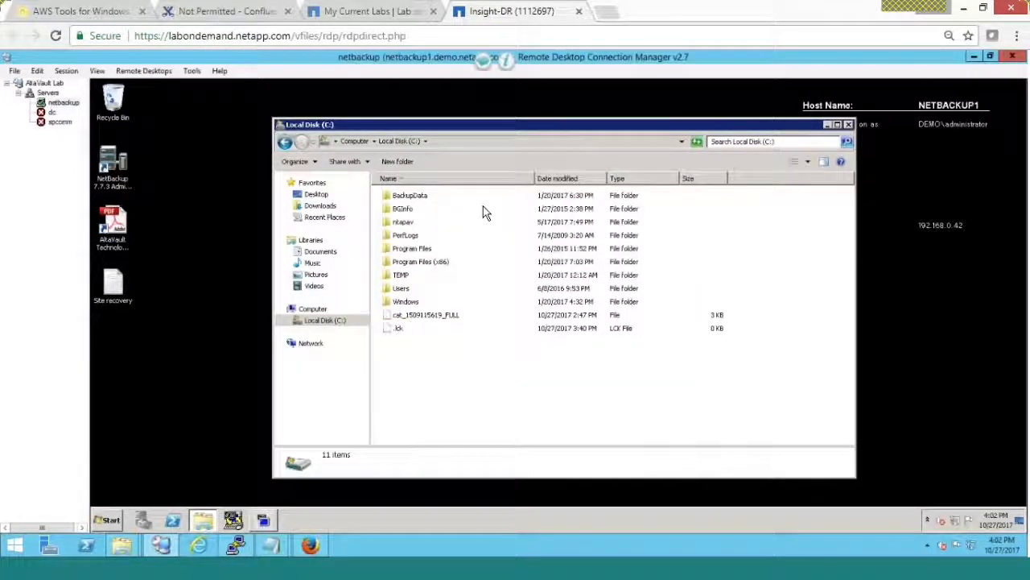
left_click(262, 522)
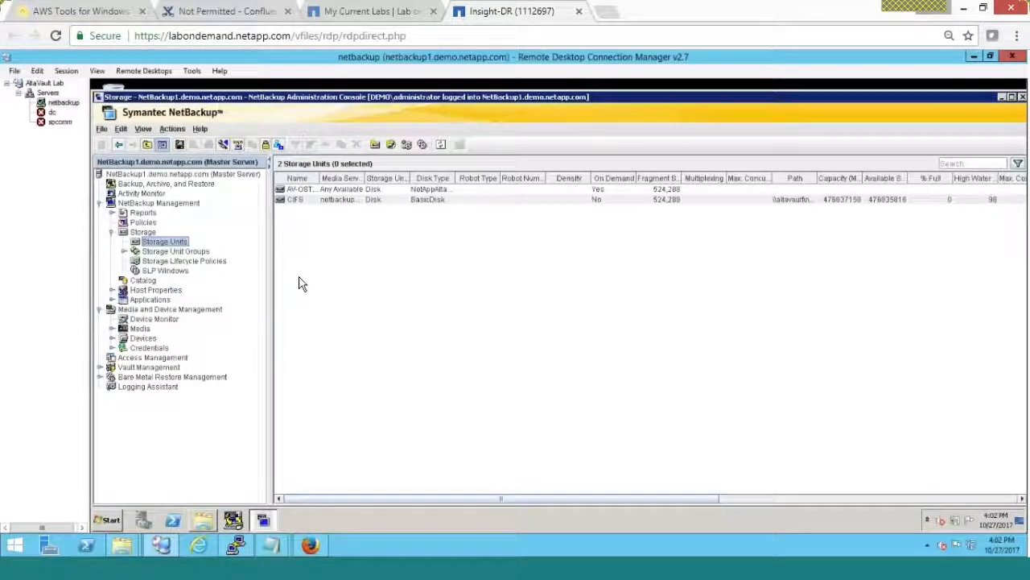
left_click(244, 545)
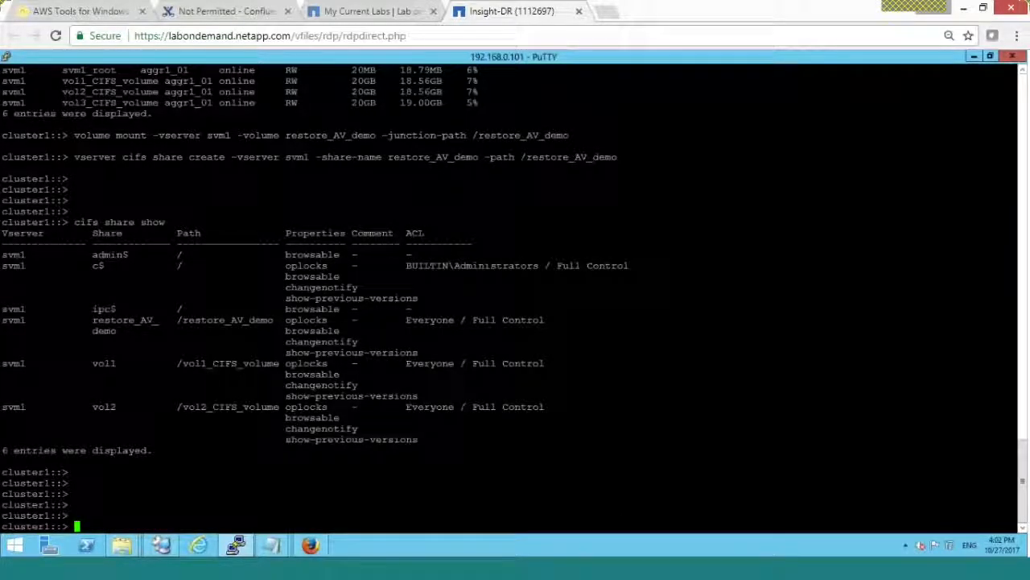
key("Up")
key("Up")
key("Up")
key("Up")
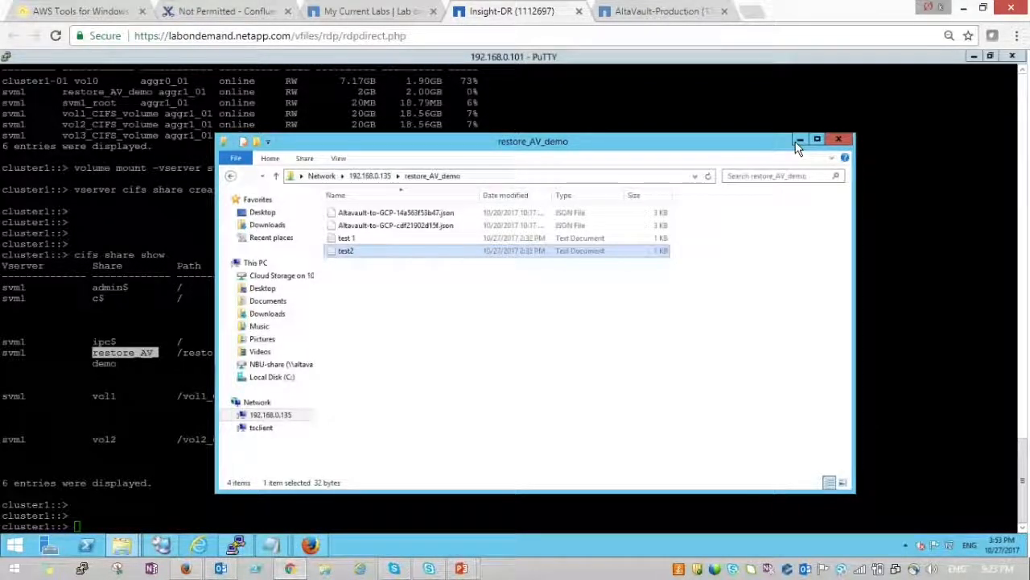
left_click(797, 141)
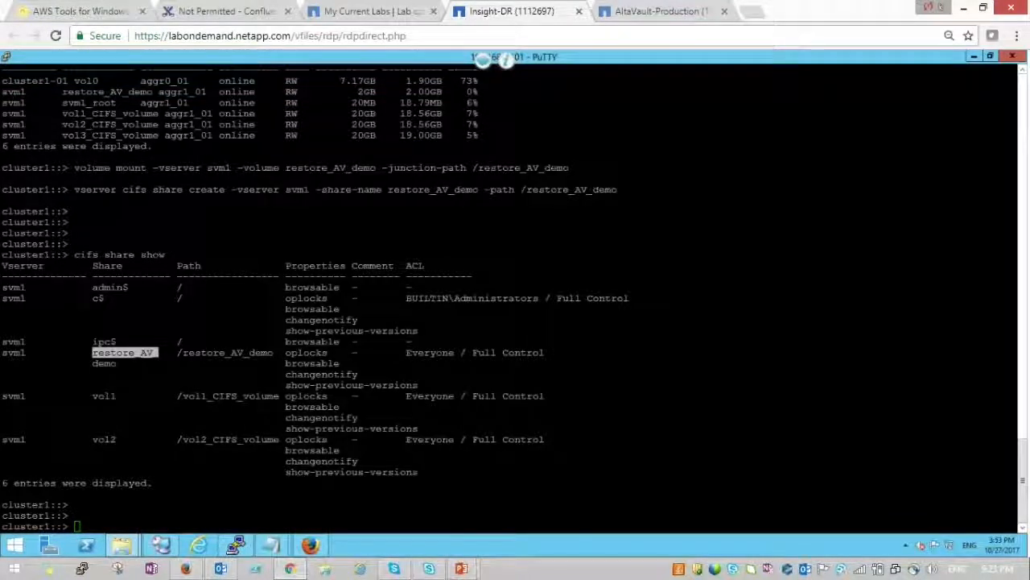